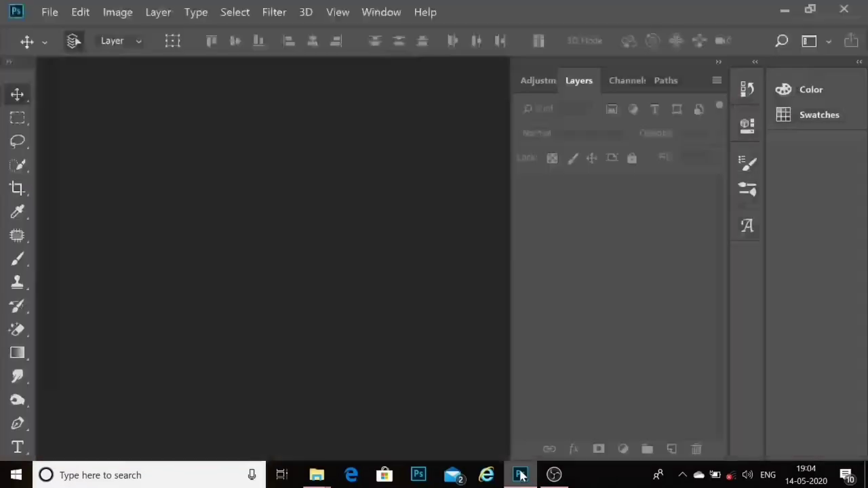
pyautogui.doubleClick(209, 284)
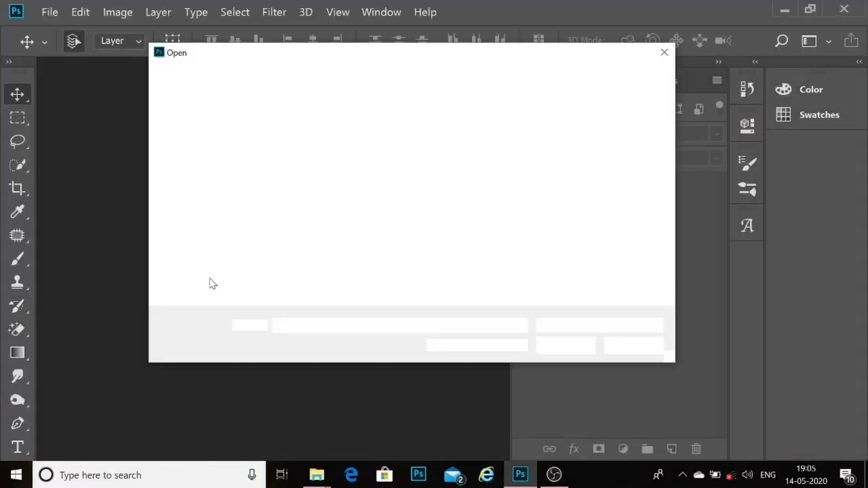
pyautogui.click(198, 153)
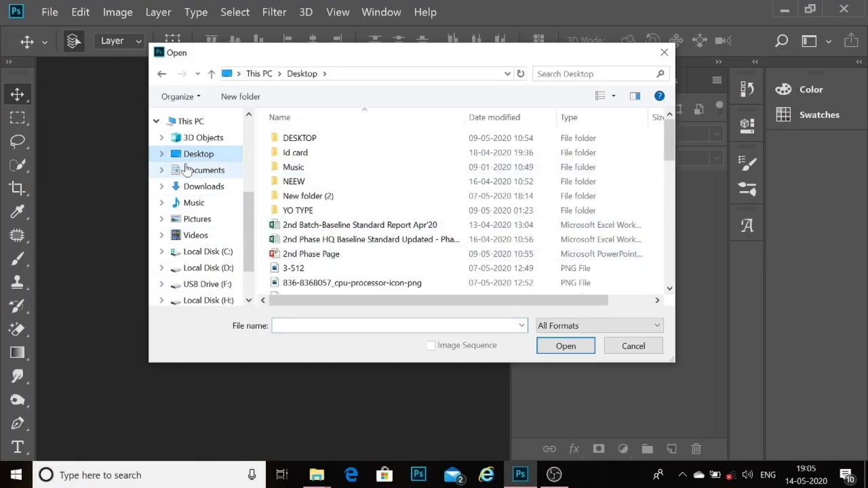
pyautogui.doubleClick(309, 152)
pyautogui.scroll(-5, 654, 203)
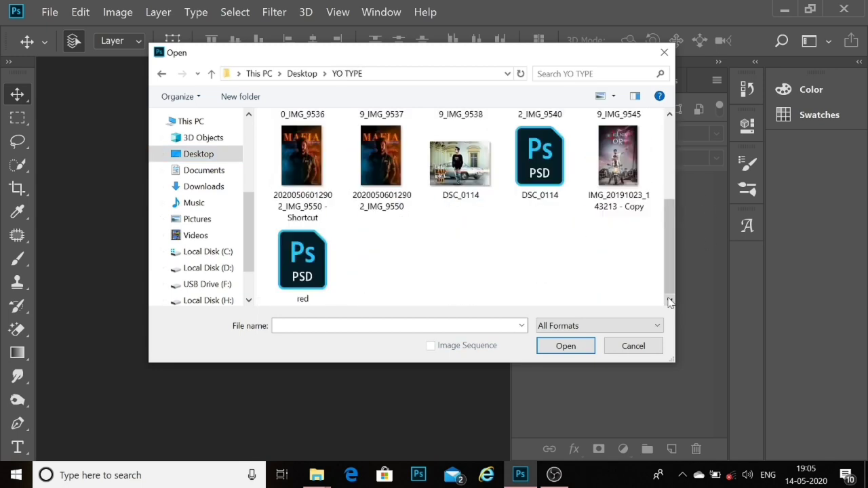
pyautogui.scroll(5, 474, 156)
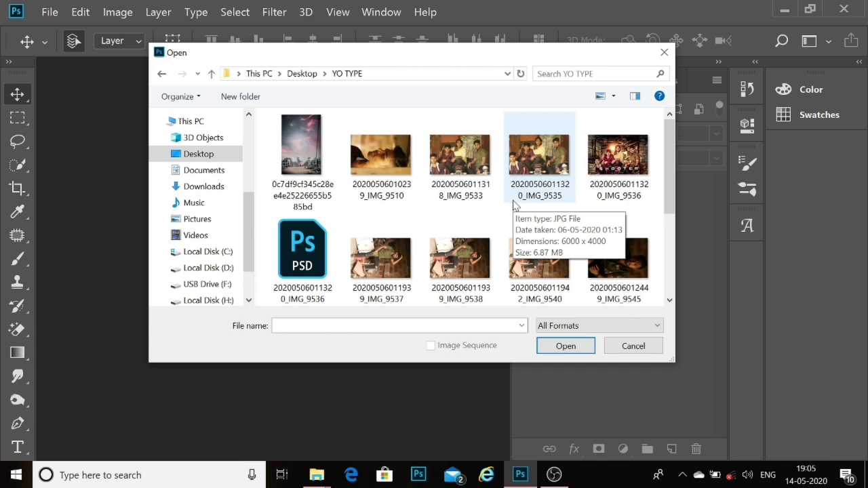
pyautogui.doubleClick(556, 166)
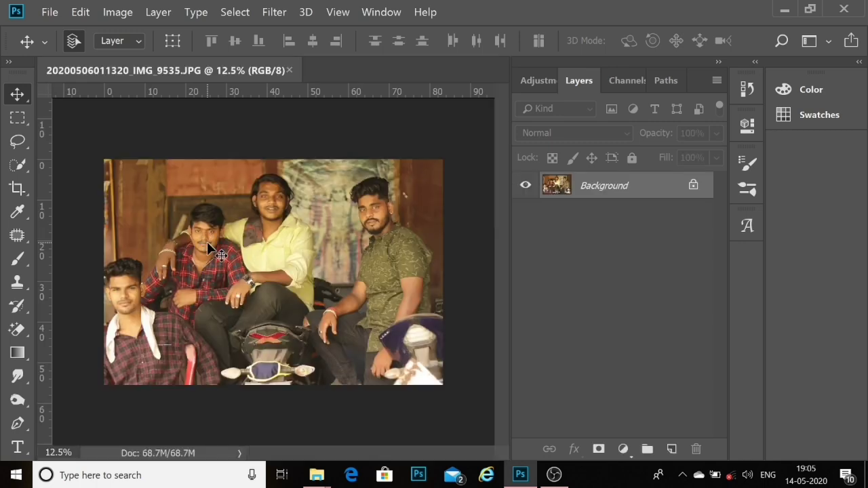
# Step: In the Camera Raw Filter, set Highlights to -83 and fade tones with Whites -76 and Clarity +26
pyautogui.click(274, 11)
pyautogui.click(323, 91)
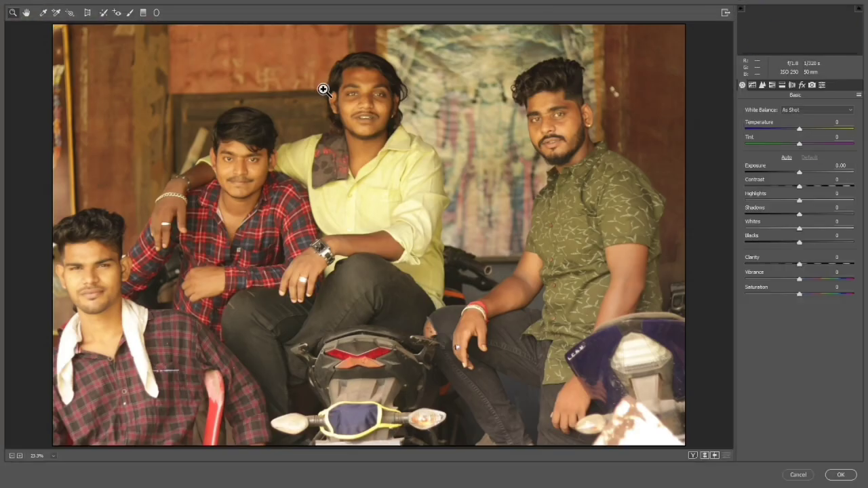
pyautogui.click(753, 201)
pyautogui.moveTo(799, 278); pyautogui.dragTo(786, 280)
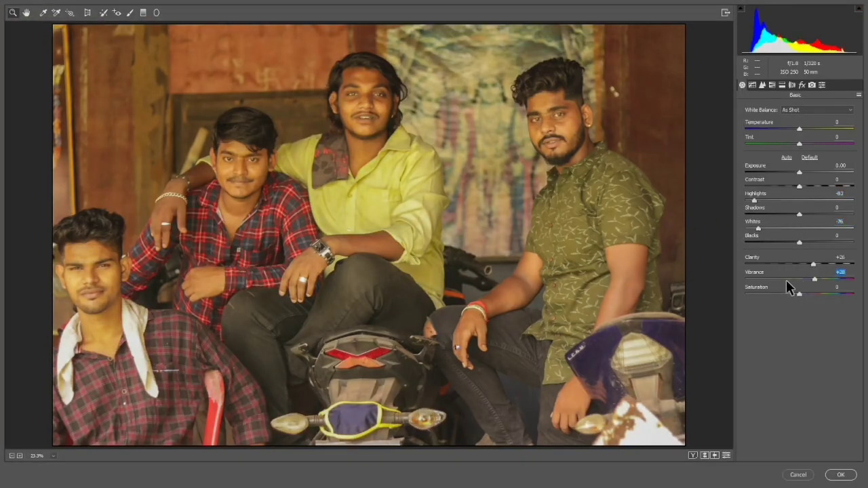
# Step: In HSL, set Oranges saturation to -10 and luminance to +17
pyautogui.click(771, 85)
pyautogui.click(793, 171)
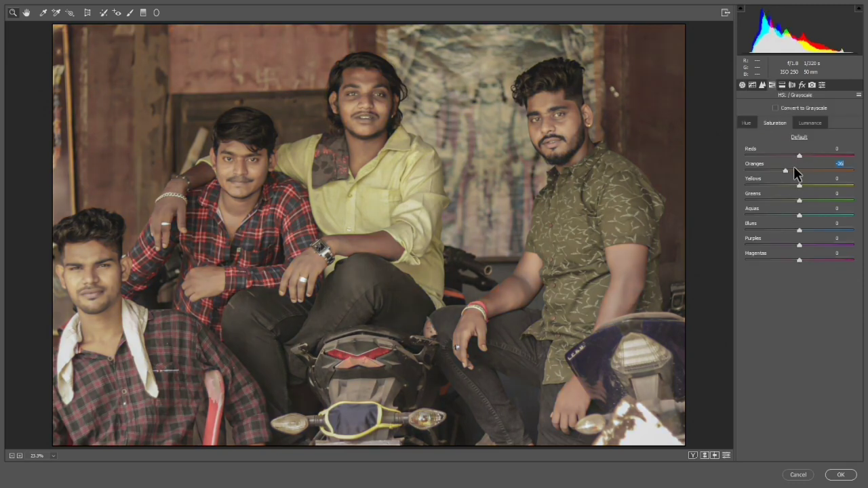
pyautogui.click(810, 124)
# Step: Set Blacks to -30 and Vibrance to -15, then apply the Camera Raw grading
pyautogui.click(742, 85)
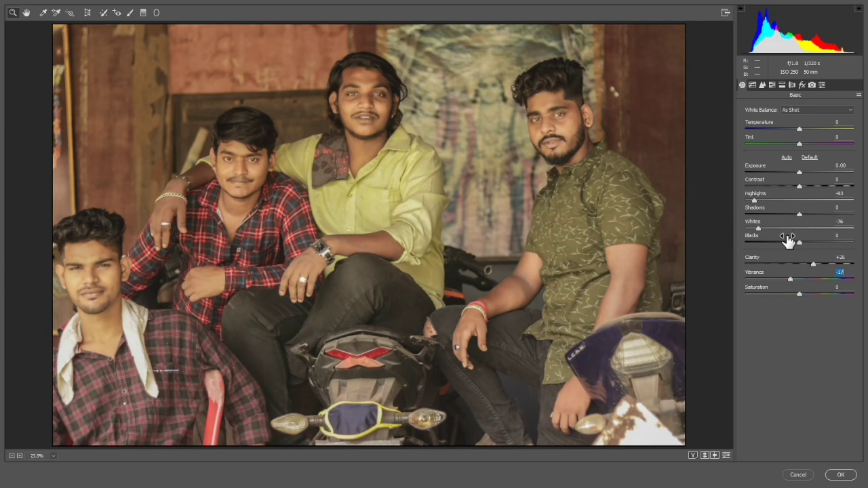
pyautogui.moveTo(810, 244); pyautogui.dragTo(791, 283)
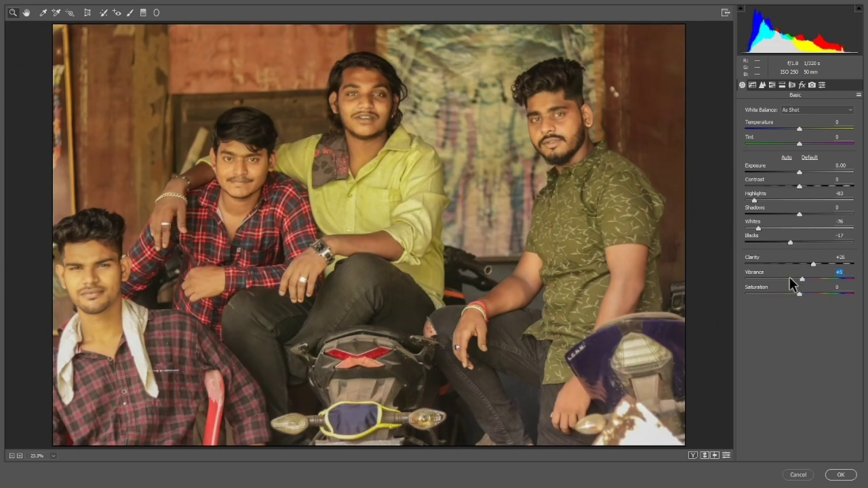
pyautogui.click(791, 279)
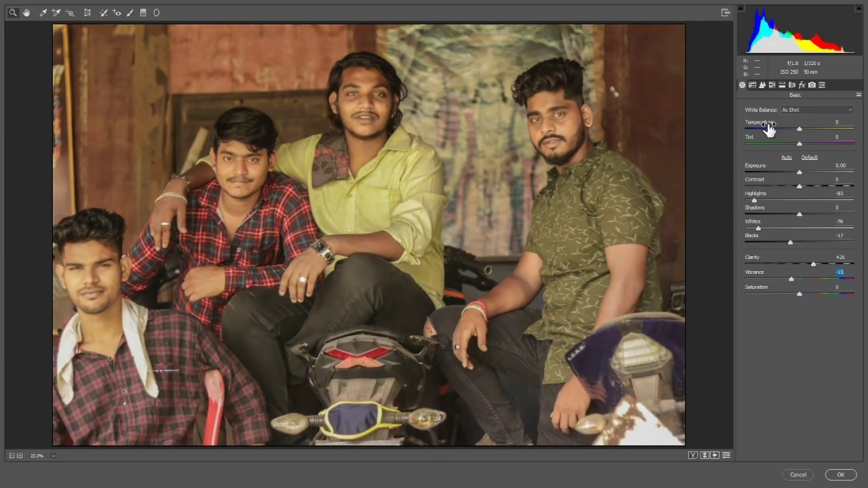
pyautogui.click(845, 478)
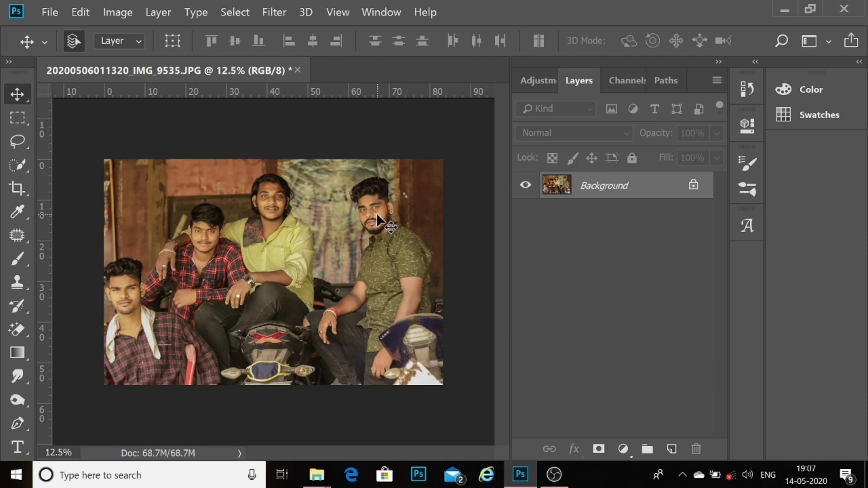
# Step: Brush a Quick Selection over the four men and their bikes
pyautogui.click(18, 171)
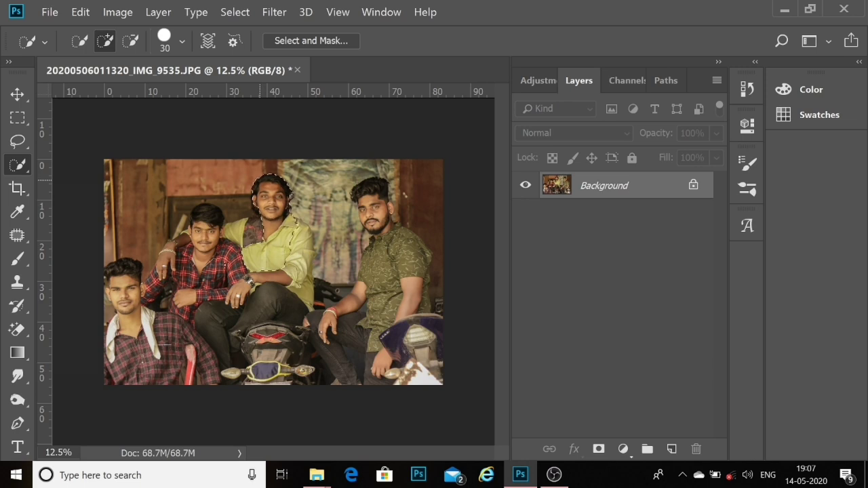
pyautogui.moveTo(204, 278); pyautogui.dragTo(161, 265)
pyautogui.moveTo(201, 214)
pyautogui.mouseDown()
pyautogui.moveTo(141, 349)
pyautogui.moveTo(285, 319)
pyautogui.mouseUp()
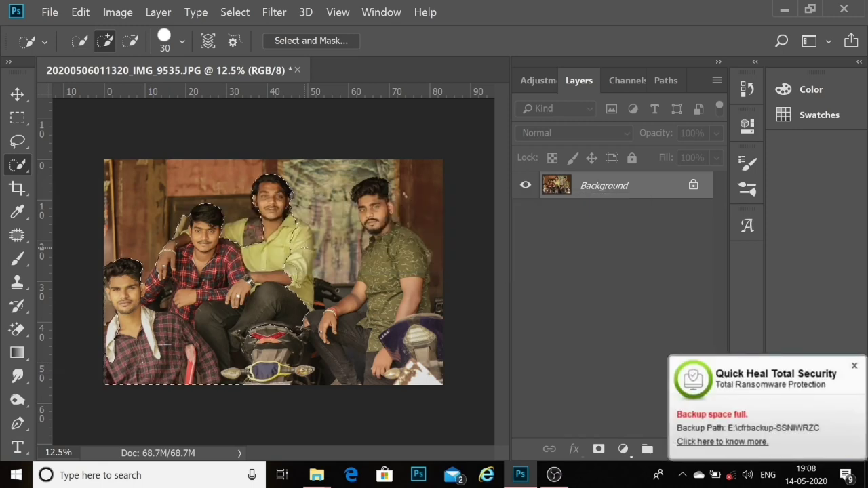
pyautogui.moveTo(309, 247)
pyautogui.mouseDown()
pyautogui.moveTo(311, 328)
pyautogui.moveTo(383, 309)
pyautogui.moveTo(372, 204)
pyautogui.moveTo(359, 197)
pyautogui.moveTo(407, 238)
pyautogui.moveTo(380, 169)
pyautogui.moveTo(427, 271)
pyautogui.mouseUp()
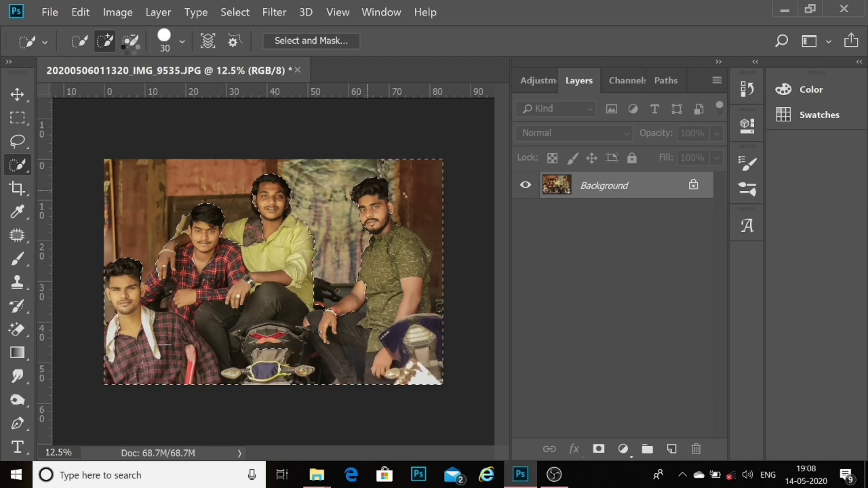
# Step: Subtract the top-right wall, then add the shoulder and the gap between the middle men
pyautogui.click(131, 42)
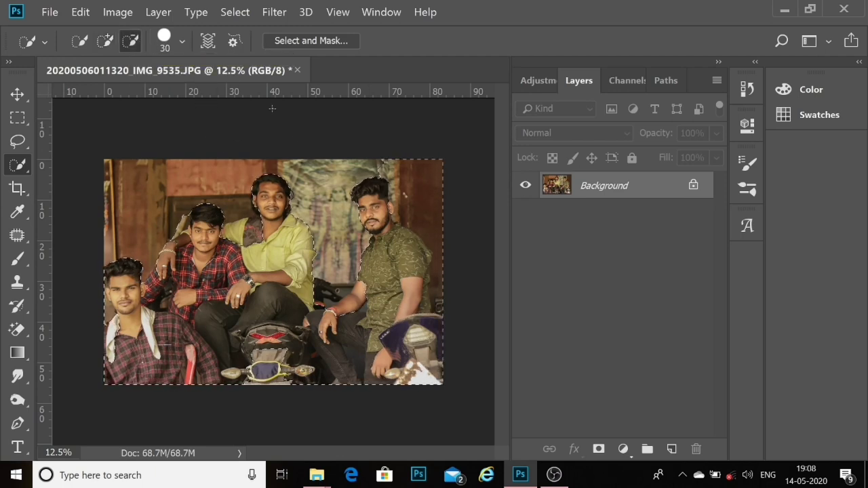
pyautogui.moveTo(414, 182); pyautogui.dragTo(420, 204)
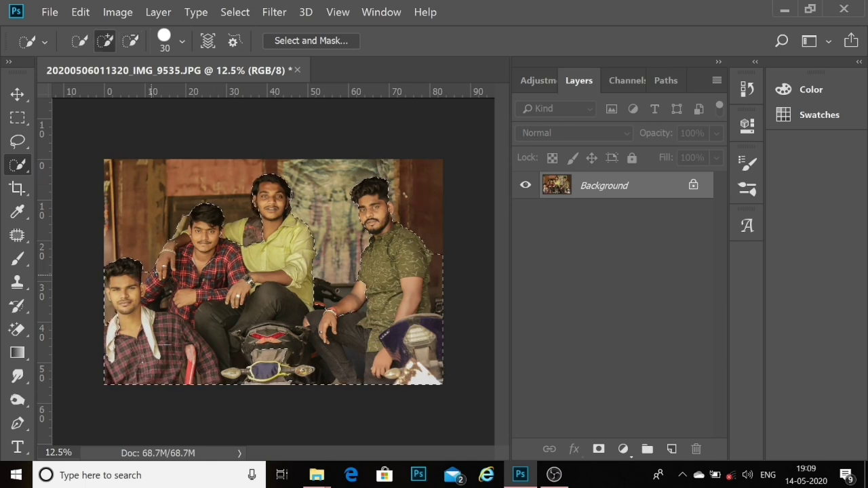
pyautogui.click(242, 226)
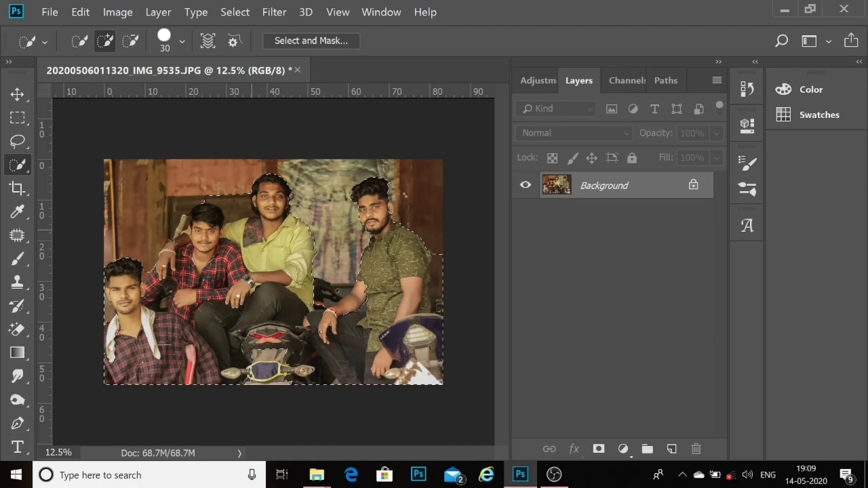
pyautogui.click(346, 308)
# Step: In Select and Mask, output the selection to a New Layer with Layer Mask, then pick the Brush
pyautogui.click(311, 41)
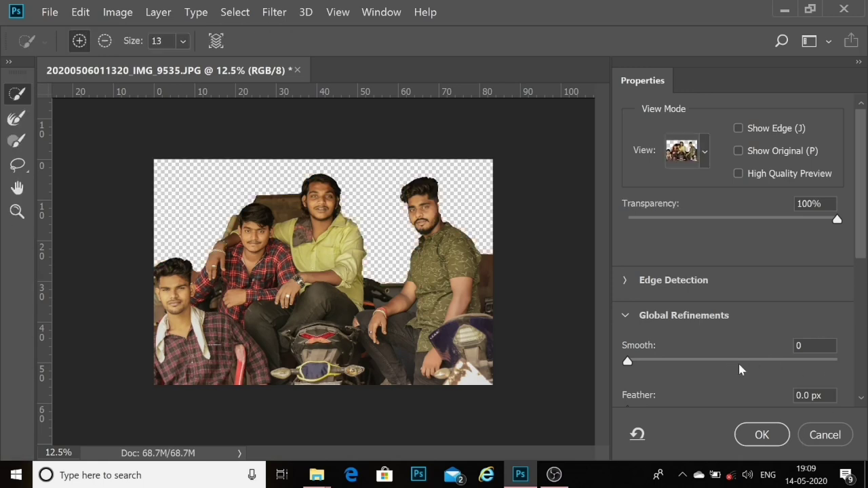
pyautogui.click(862, 400)
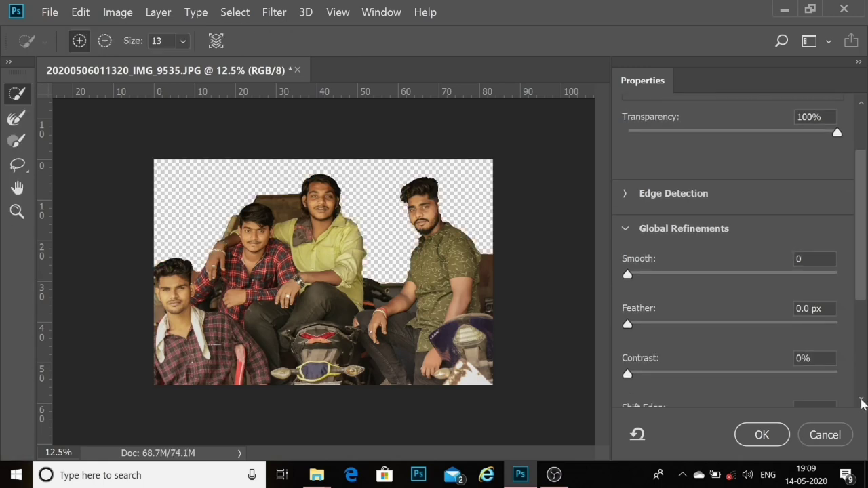
pyautogui.scroll(-2, 861, 403)
pyautogui.scroll(-1, 861, 403)
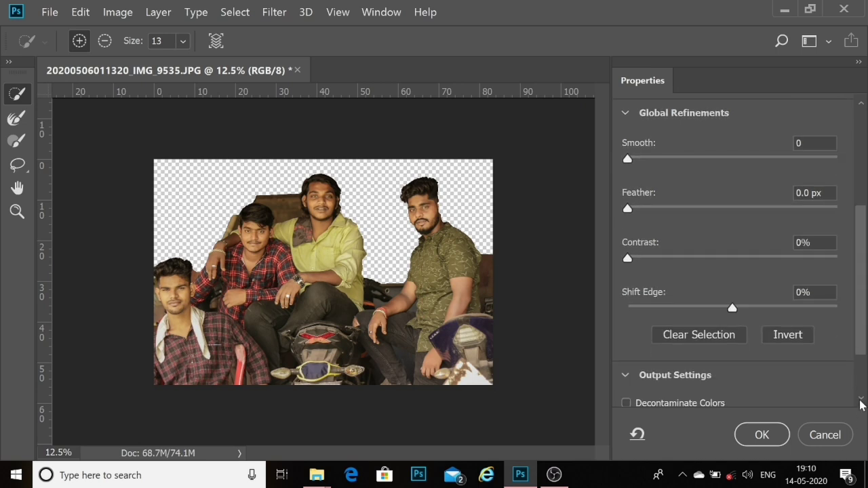
pyautogui.click(861, 400)
pyautogui.click(724, 351)
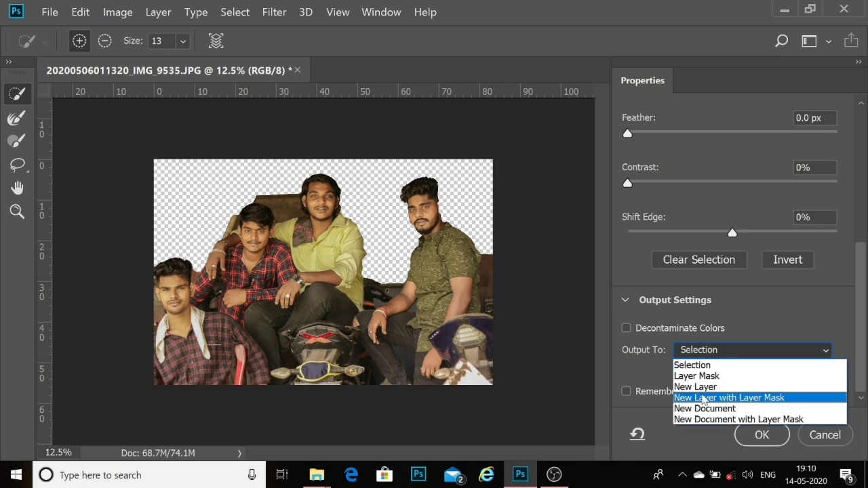
pyautogui.click(703, 398)
pyautogui.click(759, 435)
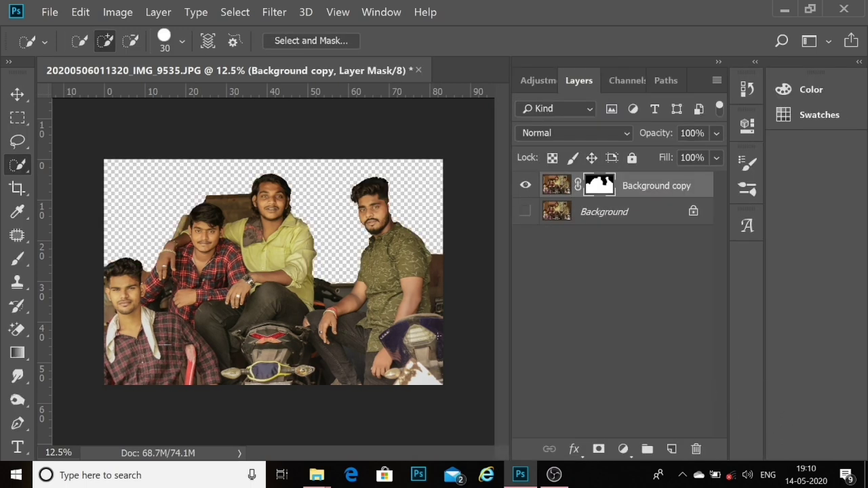
pyautogui.click(22, 263)
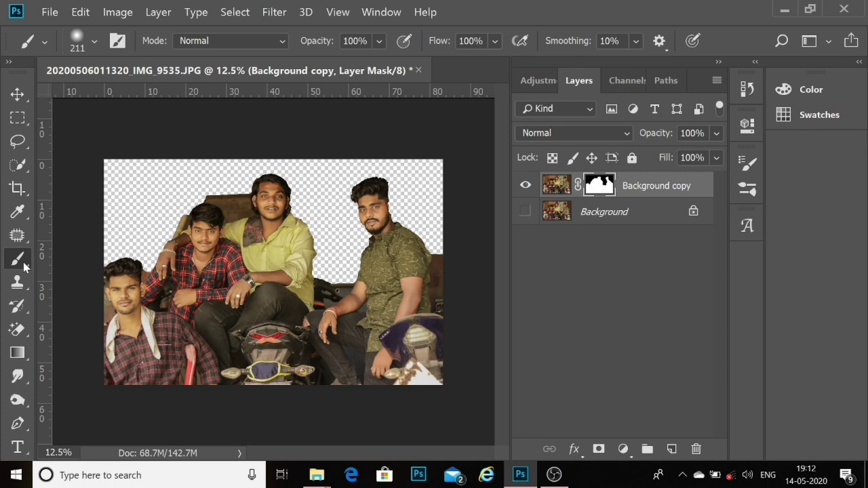
# Step: Zoom in on one man's face and refine the mask along the ear and earring
pyautogui.click(555, 475)
pyautogui.scroll(5, 349, 240)
pyautogui.moveTo(348, 240); pyautogui.dragTo(333, 158)
pyautogui.scroll(2, 336, 215)
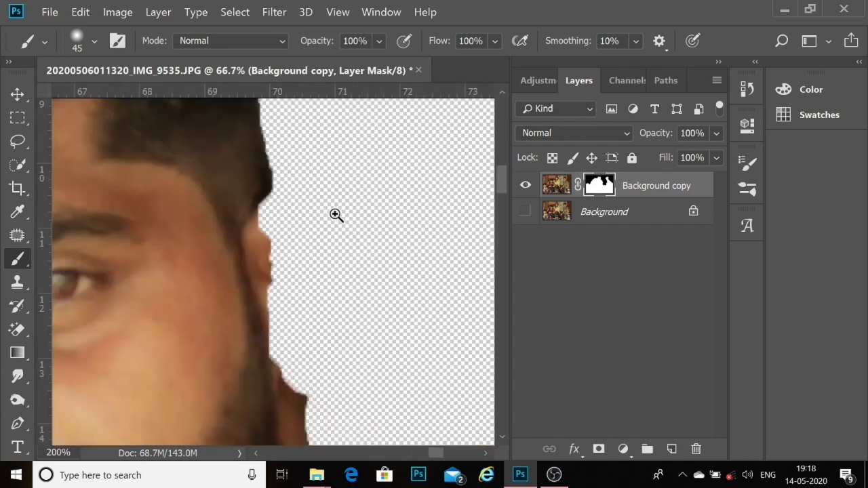
pyautogui.scroll(1, 336, 215)
pyautogui.moveTo(203, 242)
pyautogui.mouseDown()
pyautogui.moveTo(202, 217)
pyautogui.moveTo(255, 299)
pyautogui.moveTo(269, 366)
pyautogui.moveTo(257, 227)
pyautogui.mouseUp()
pyautogui.moveTo(268, 326)
pyautogui.mouseDown()
pyautogui.moveTo(295, 280)
pyautogui.moveTo(285, 124)
pyautogui.moveTo(310, 203)
pyautogui.moveTo(316, 271)
pyautogui.moveTo(288, 336)
pyautogui.moveTo(317, 224)
pyautogui.moveTo(289, 126)
pyautogui.moveTo(279, 272)
pyautogui.moveTo(231, 189)
pyautogui.moveTo(191, 218)
pyautogui.moveTo(262, 354)
pyautogui.moveTo(136, 177)
pyautogui.moveTo(297, 400)
pyautogui.moveTo(161, 219)
pyautogui.mouseUp()
# Step: Make black the foreground colour and paint out the soft fringe along the cheek
pyautogui.press('h')
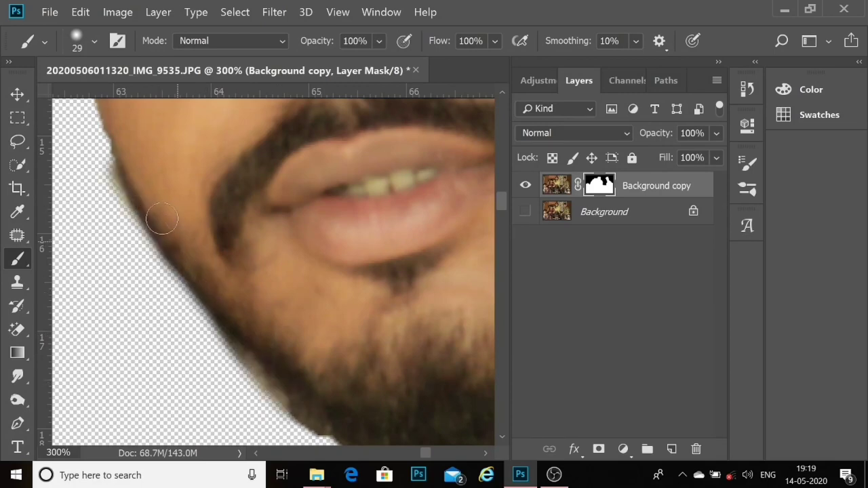
pyautogui.moveTo(136, 175); pyautogui.dragTo(229, 326)
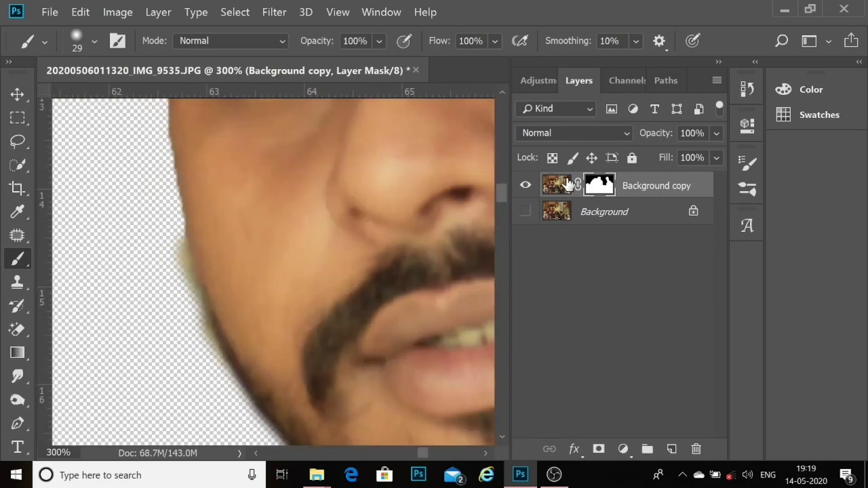
pyautogui.click(811, 89)
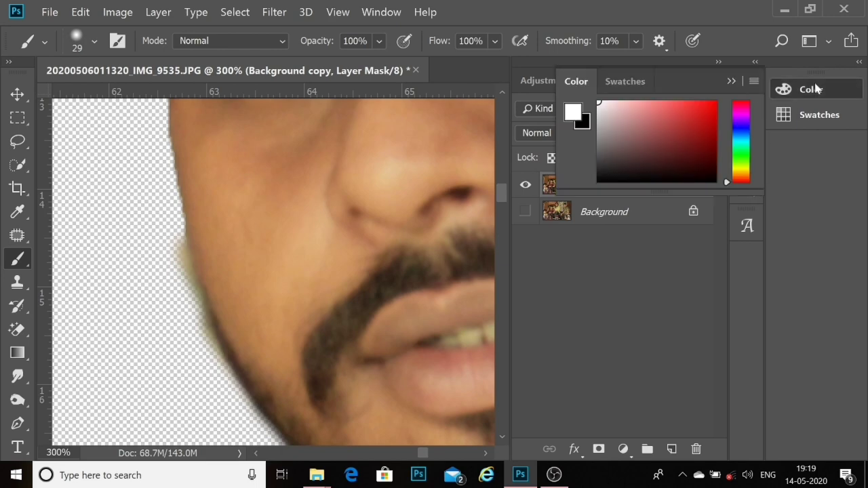
pyautogui.press('x')
pyautogui.click(731, 81)
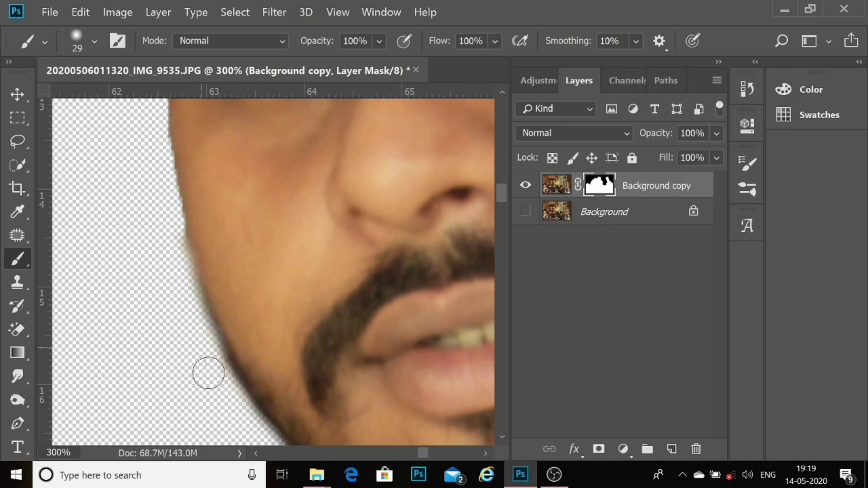
pyautogui.keyDown('alt'); pyautogui.rightClick(194, 333); pyautogui.keyUp('alt')
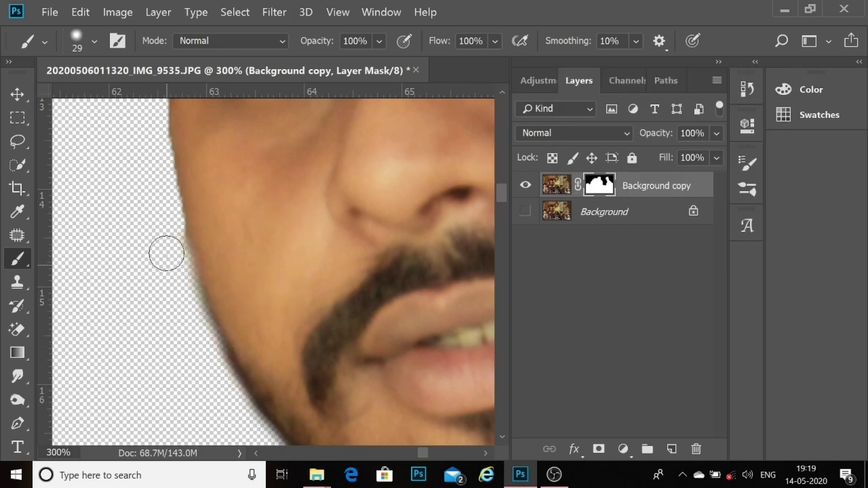
pyautogui.moveTo(166, 254)
pyautogui.mouseDown()
pyautogui.moveTo(242, 416)
pyautogui.moveTo(120, 306)
pyautogui.mouseUp()
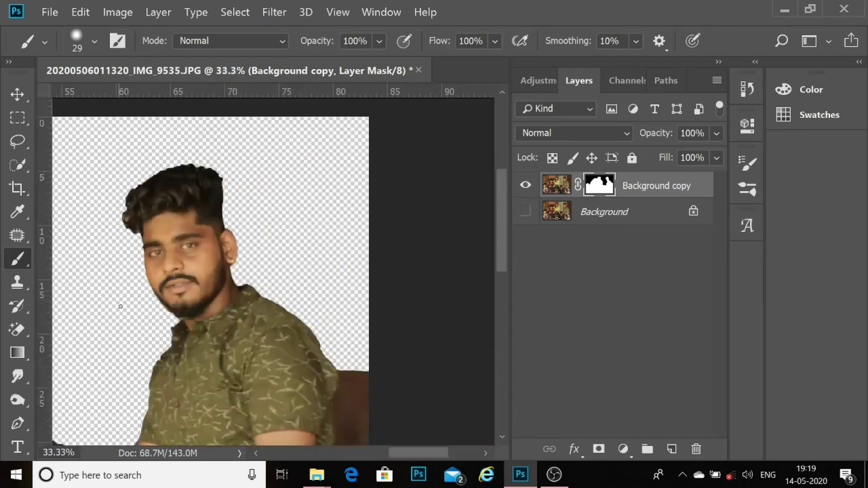
# Step: With the Background layer hidden, paint out the brown area beside the shoulder using a large brush
pyautogui.click(526, 214)
pyautogui.click(525, 214)
pyautogui.click(525, 213)
pyautogui.click(526, 214)
pyautogui.scroll(-3, 299, 224)
pyautogui.hscroll(1, 375, 326)
pyautogui.click(375, 326)
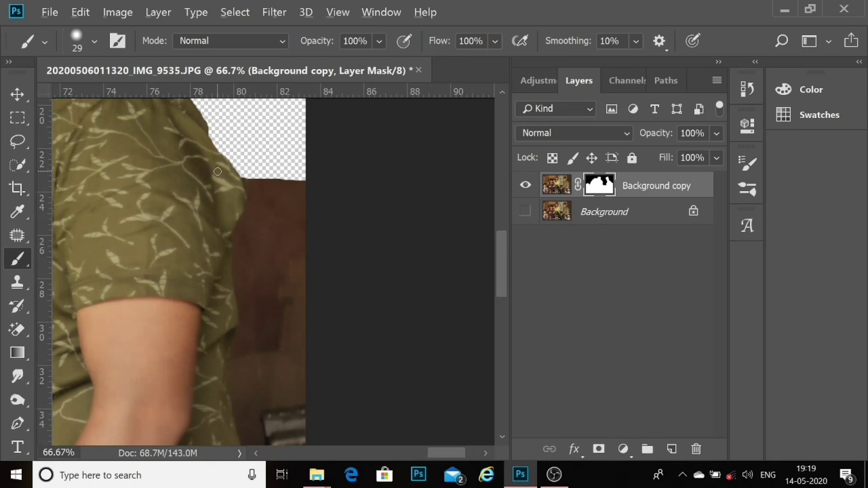
pyautogui.keyDown('alt'); pyautogui.rightClick(251, 146); pyautogui.keyUp('alt')
pyautogui.keyDown('alt'); pyautogui.rightClick(277, 131); pyautogui.keyUp('alt')
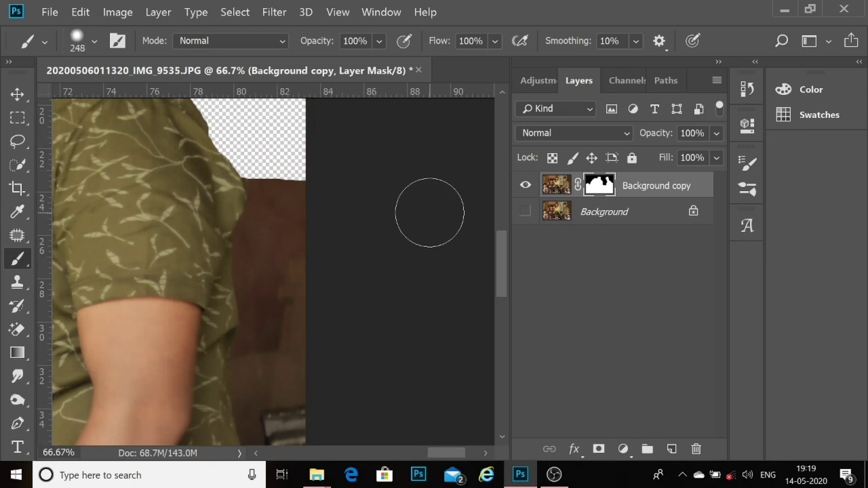
pyautogui.moveTo(292, 278)
pyautogui.mouseDown()
pyautogui.moveTo(310, 255)
pyautogui.moveTo(280, 300)
pyautogui.moveTo(281, 170)
pyautogui.moveTo(267, 280)
pyautogui.moveTo(282, 427)
pyautogui.mouseUp()
# Step: With a brush of about 55 px, hide the soft edge along the shirt and shoulder
pyautogui.keyDown('alt'); pyautogui.rightClick(303, 274); pyautogui.keyUp('alt')
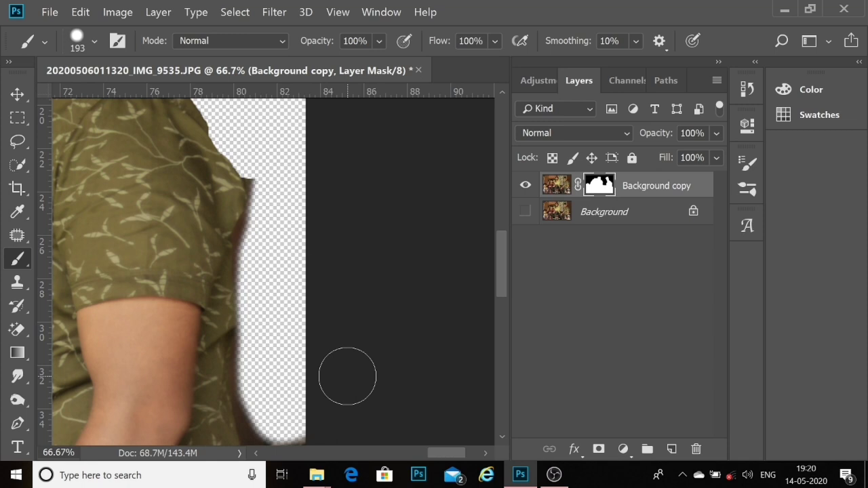
pyautogui.scroll(2, 294, 211)
pyautogui.moveTo(256, 213); pyautogui.dragTo(203, 213)
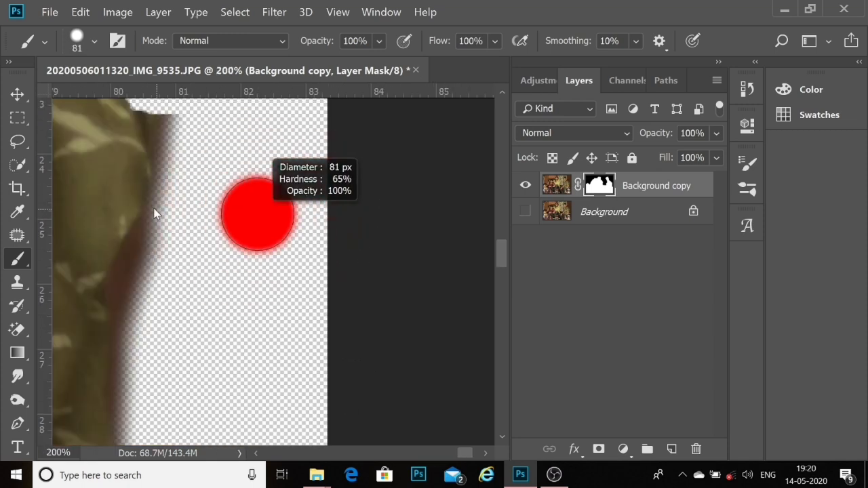
pyautogui.moveTo(178, 139); pyautogui.dragTo(142, 421)
pyautogui.moveTo(173, 195)
pyautogui.mouseDown()
pyautogui.moveTo(165, 97)
pyautogui.moveTo(167, 194)
pyautogui.moveTo(165, 158)
pyautogui.moveTo(182, 110)
pyautogui.mouseUp()
# Step: With a brush of about 126 px, clean the shirt-edge fringe and the dark area by the lower sleeve
pyautogui.keyDown('ctrl'); pyautogui.keyDown('alt'); pyautogui.click(230, 188); pyautogui.keyUp('alt'); pyautogui.keyUp('ctrl')
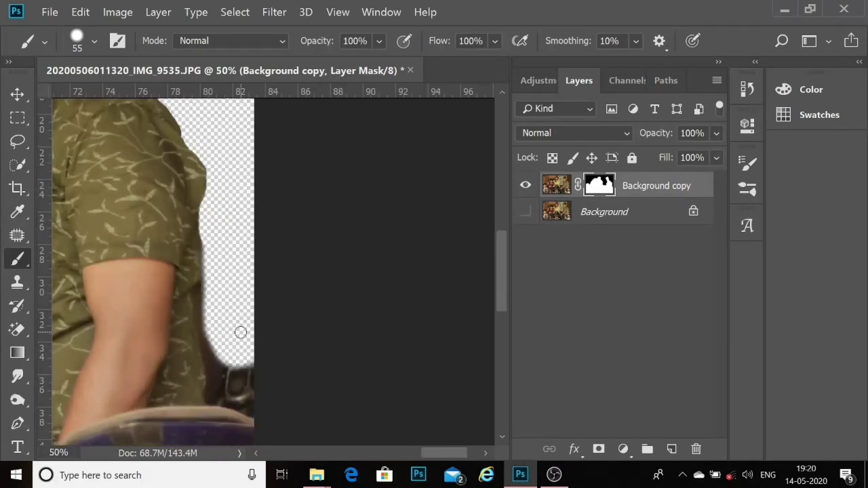
pyautogui.keyDown('ctrl'); pyautogui.click(242, 333); pyautogui.keyUp('ctrl')
pyautogui.moveTo(240, 332)
pyautogui.mouseDown()
pyautogui.moveTo(198, 240)
pyautogui.moveTo(197, 416)
pyautogui.mouseUp()
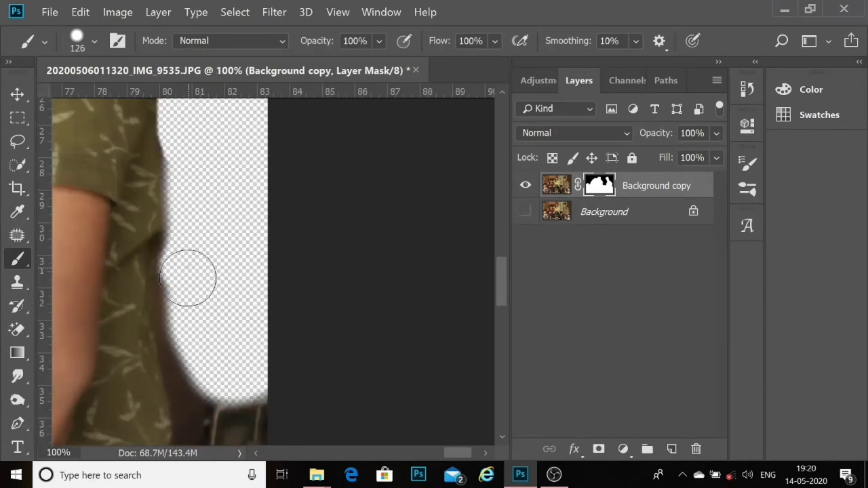
pyautogui.moveTo(194, 250)
pyautogui.mouseDown()
pyautogui.moveTo(185, 142)
pyautogui.moveTo(177, 267)
pyautogui.moveTo(188, 335)
pyautogui.mouseUp()
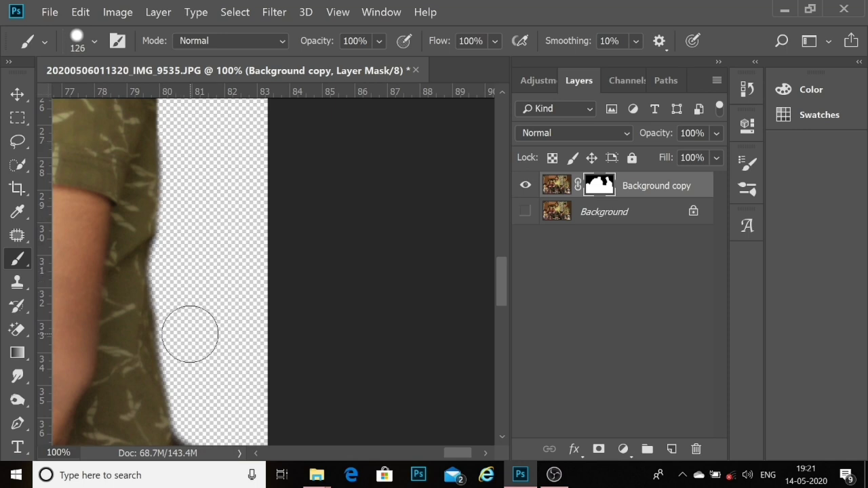
pyautogui.keyDown('ctrl'); pyautogui.keyDown('alt'); pyautogui.click(191, 335); pyautogui.keyUp('alt'); pyautogui.keyUp('ctrl')
pyautogui.keyDown('ctrl'); pyautogui.click(237, 362); pyautogui.keyUp('ctrl')
pyautogui.moveTo(192, 407)
pyautogui.mouseDown()
pyautogui.moveTo(116, 400)
pyautogui.moveTo(181, 415)
pyautogui.mouseUp()
# Step: Mask out the remaining brown background at lower left, right, bottom and the upper-left hair edge
pyautogui.scroll(-5, 181, 281)
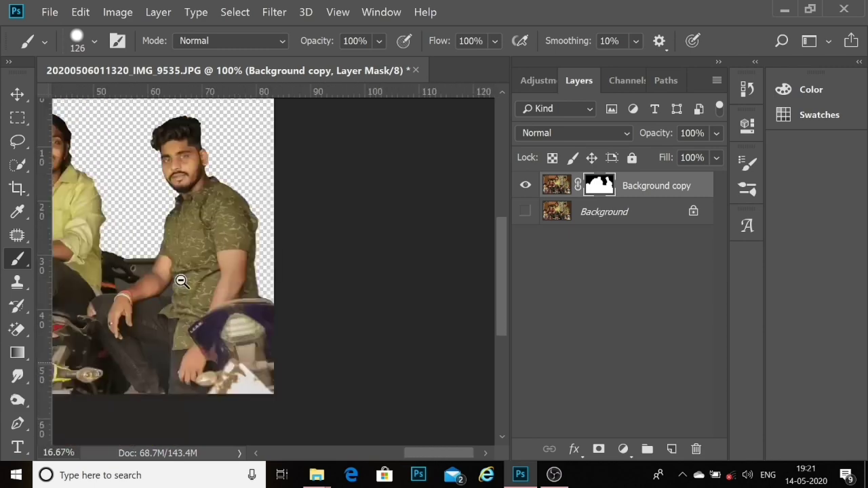
pyautogui.scroll(-2, 181, 281)
pyautogui.scroll(6, 234, 196)
pyautogui.moveTo(235, 196)
pyautogui.mouseDown()
pyautogui.moveTo(290, 194)
pyautogui.moveTo(295, 223)
pyautogui.moveTo(240, 229)
pyautogui.moveTo(97, 213)
pyautogui.moveTo(207, 285)
pyautogui.moveTo(242, 291)
pyautogui.mouseUp()
pyautogui.scroll(2, 245, 290)
pyautogui.scroll(1, 244, 290)
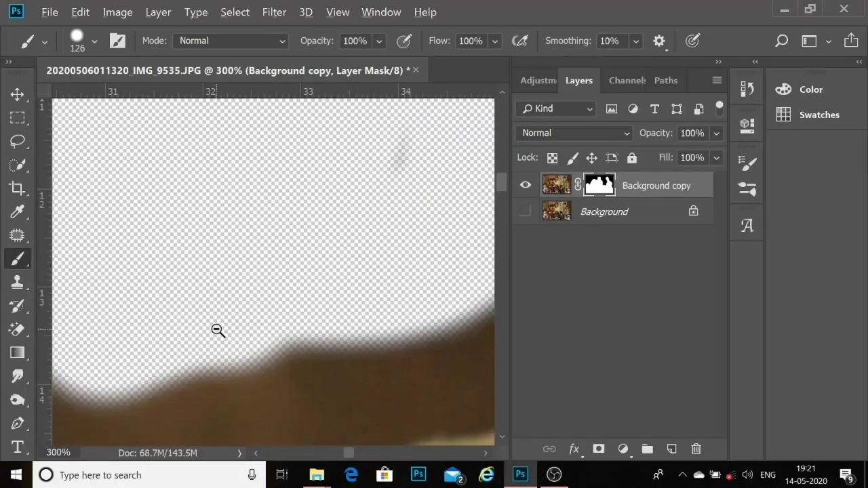
pyautogui.scroll(-1, 217, 329)
pyautogui.moveTo(101, 339)
pyautogui.mouseDown()
pyautogui.moveTo(256, 395)
pyautogui.moveTo(356, 355)
pyautogui.moveTo(190, 413)
pyautogui.moveTo(131, 369)
pyautogui.mouseUp()
pyautogui.moveTo(376, 274)
pyautogui.mouseDown()
pyautogui.moveTo(429, 169)
pyautogui.moveTo(441, 330)
pyautogui.moveTo(233, 410)
pyautogui.moveTo(312, 309)
pyautogui.mouseUp()
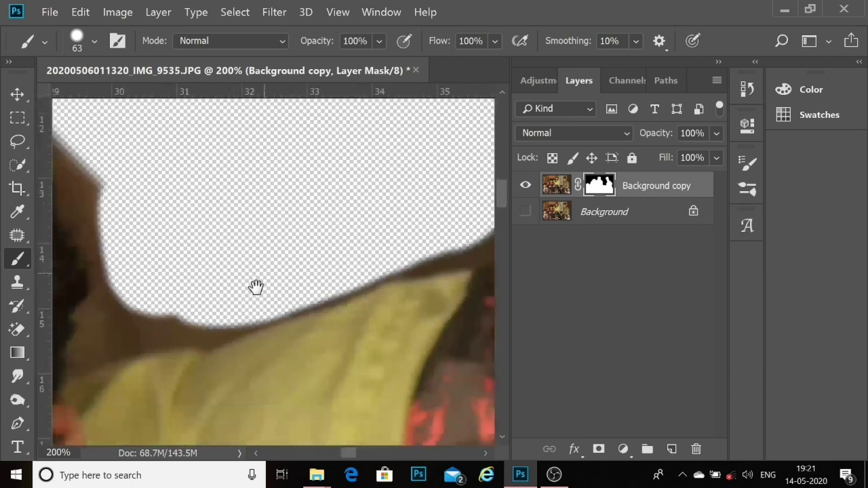
pyautogui.moveTo(126, 141)
pyautogui.mouseDown()
pyautogui.moveTo(165, 329)
pyautogui.moveTo(254, 335)
pyautogui.moveTo(436, 277)
pyautogui.moveTo(492, 284)
pyautogui.mouseUp()
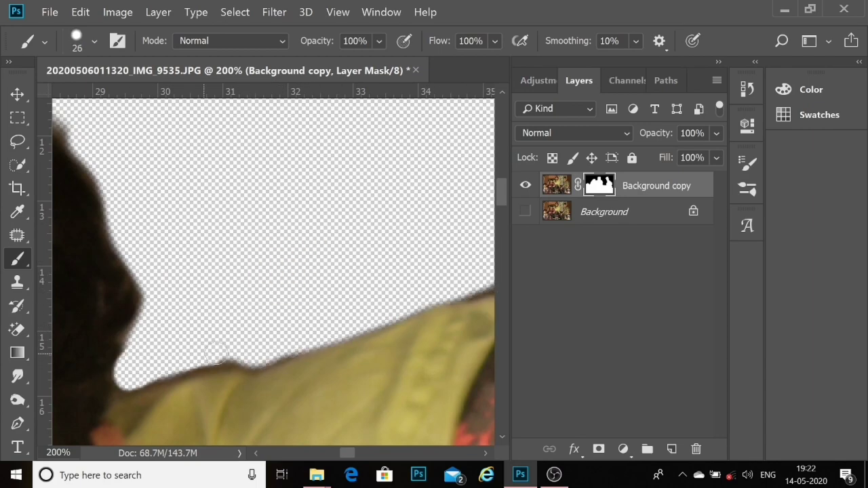
# Step: Paint out the brown fringe along the hair, removing the top spike and smoothing its right side
pyautogui.scroll(-4, 258, 346)
pyautogui.scroll(2, 265, 321)
pyautogui.scroll(3, 335, 252)
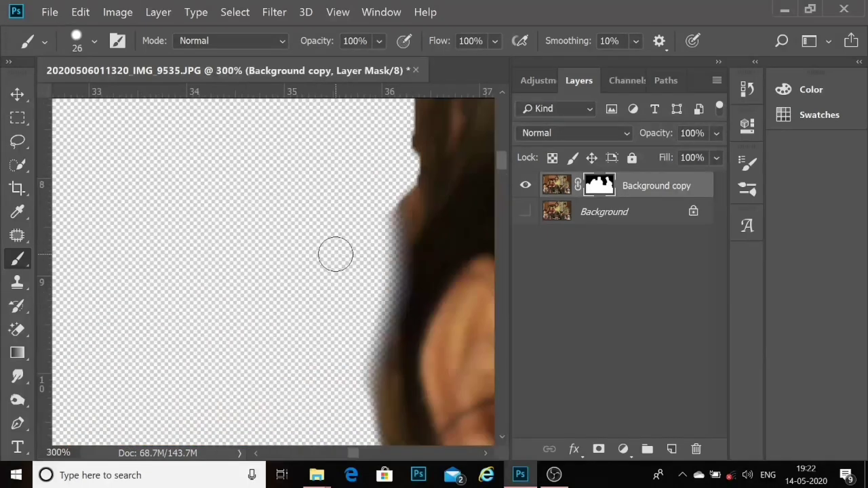
pyautogui.moveTo(377, 255)
pyautogui.mouseDown()
pyautogui.moveTo(359, 436)
pyautogui.moveTo(368, 296)
pyautogui.moveTo(394, 177)
pyautogui.moveTo(360, 441)
pyautogui.mouseUp()
pyautogui.scroll(-3, 301, 304)
pyautogui.scroll(-2, 304, 305)
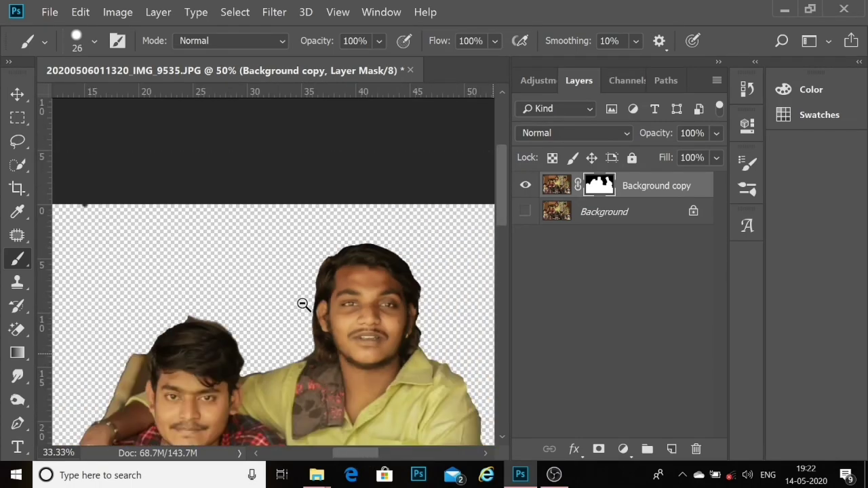
pyautogui.scroll(-2, 224, 235)
pyautogui.scroll(2, 204, 227)
pyautogui.scroll(-1, 147, 226)
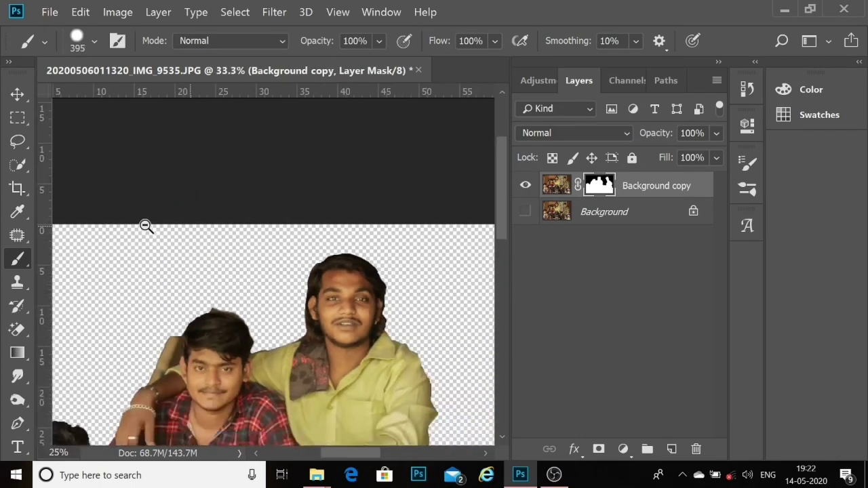
pyautogui.scroll(-1, 146, 227)
pyautogui.scroll(3, 143, 172)
pyautogui.scroll(3, 143, 172)
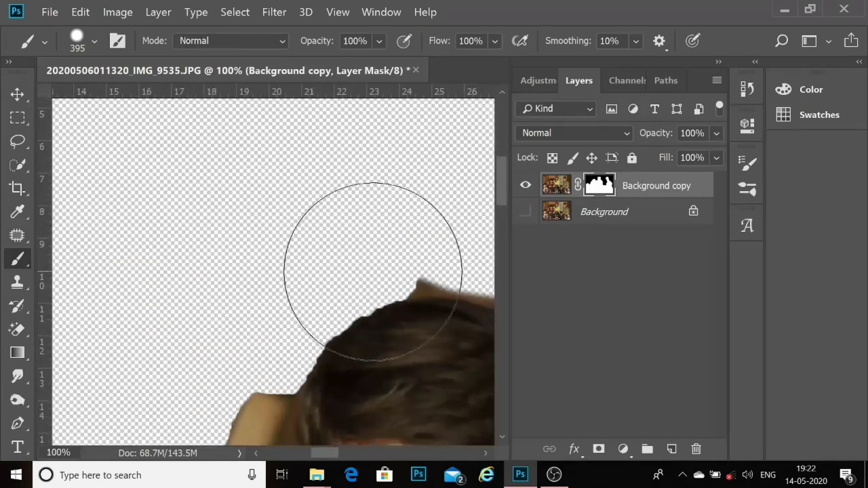
pyautogui.scroll(1, 184, 187)
pyautogui.moveTo(184, 188); pyautogui.dragTo(43, 159)
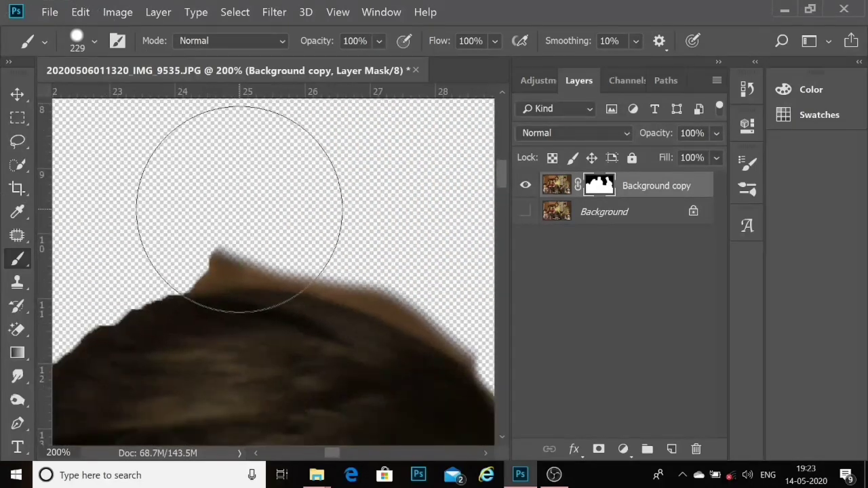
pyautogui.moveTo(239, 209)
pyautogui.mouseDown()
pyautogui.moveTo(216, 208)
pyautogui.moveTo(237, 246)
pyautogui.mouseUp()
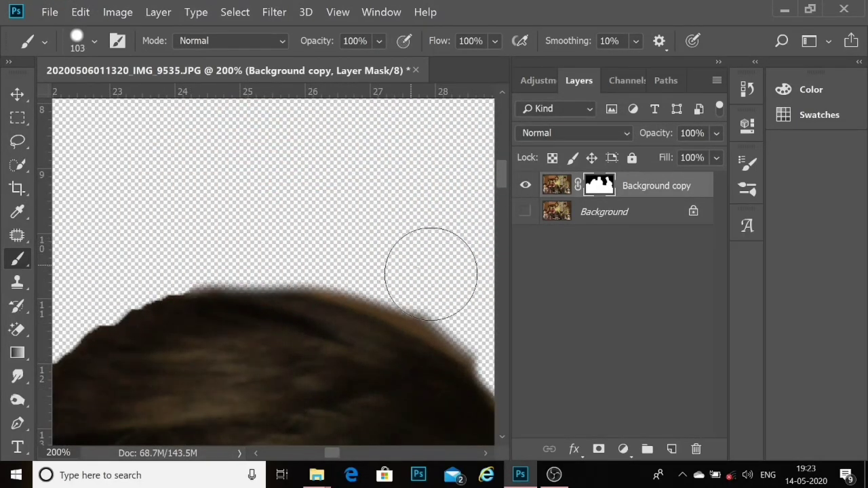
pyautogui.moveTo(431, 274)
pyautogui.mouseDown()
pyautogui.moveTo(358, 252)
pyautogui.moveTo(475, 310)
pyautogui.moveTo(391, 262)
pyautogui.moveTo(304, 242)
pyautogui.mouseUp()
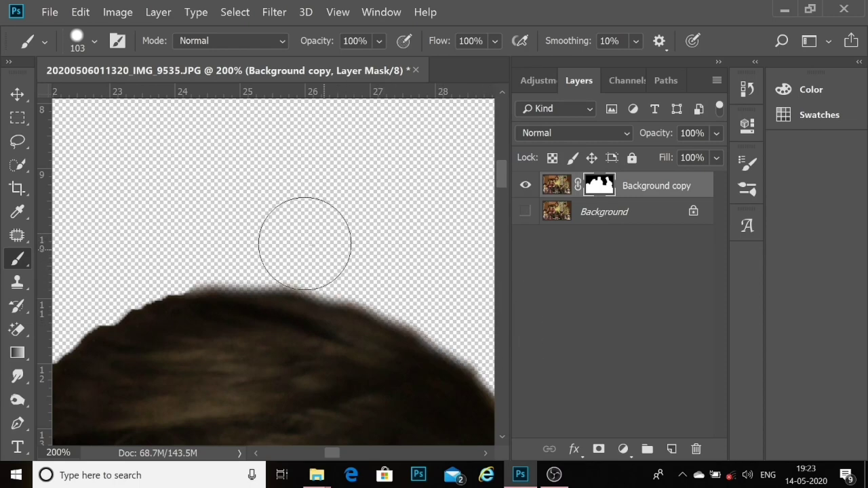
pyautogui.scroll(-3, 97, 277)
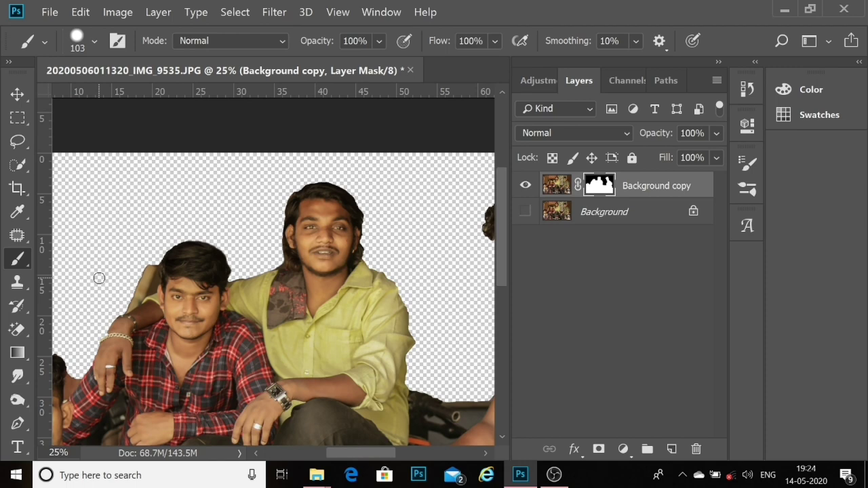
# Step: With a brush of about 56 px, mask out the brown background between hair and shoulder
pyautogui.scroll(3, 120, 271)
pyautogui.scroll(2, 120, 271)
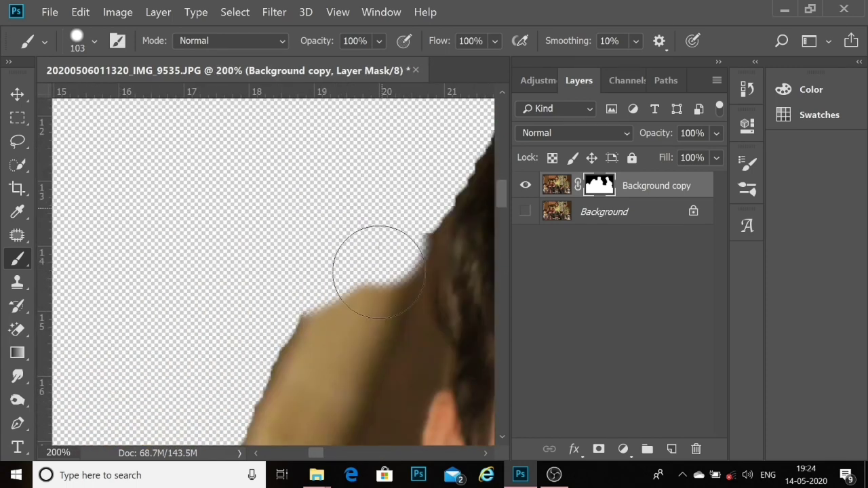
pyautogui.moveTo(320, 348); pyautogui.dragTo(324, 172)
pyautogui.keyDown('alt'); pyautogui.rightClick(249, 286); pyautogui.keyUp('alt')
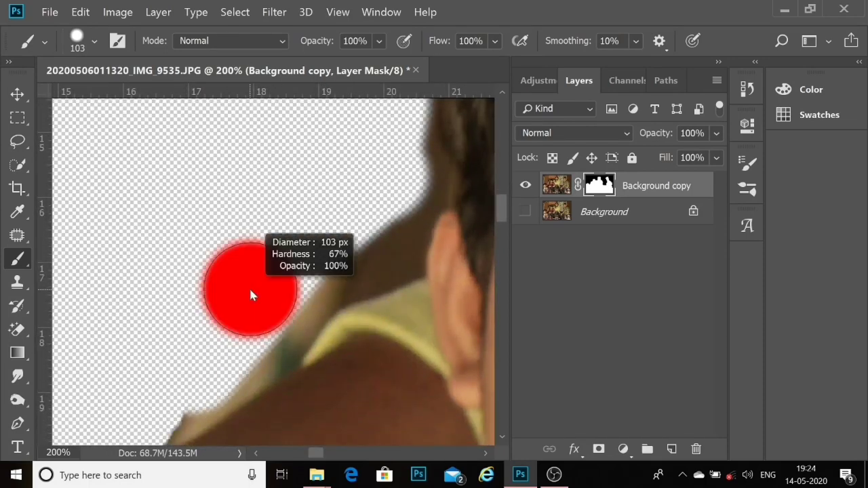
pyautogui.moveTo(345, 252)
pyautogui.mouseDown()
pyautogui.moveTo(407, 155)
pyautogui.moveTo(414, 95)
pyautogui.mouseUp()
# Step: Centre the top of the hair and paint out the dark band above the collar
pyautogui.moveTo(361, 224); pyautogui.dragTo(261, 349)
pyautogui.moveTo(321, 198); pyautogui.dragTo(296, 300)
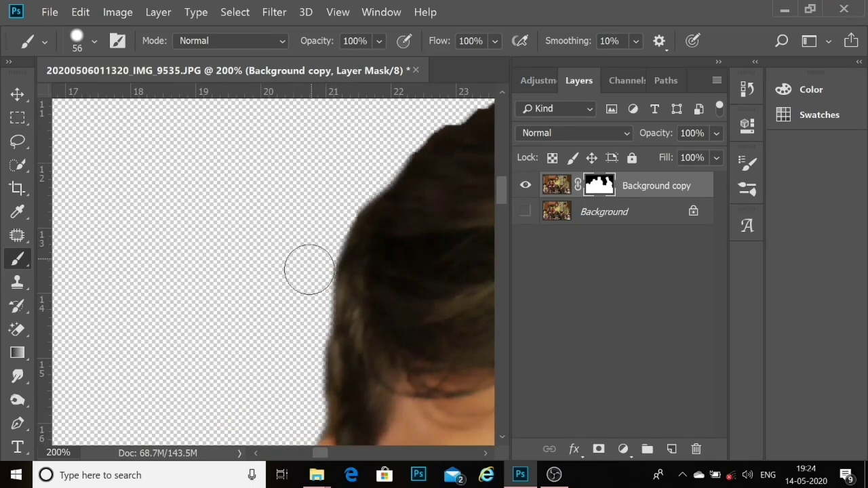
pyautogui.moveTo(310, 266); pyautogui.dragTo(213, 436)
pyautogui.moveTo(465, 159); pyautogui.dragTo(404, 183)
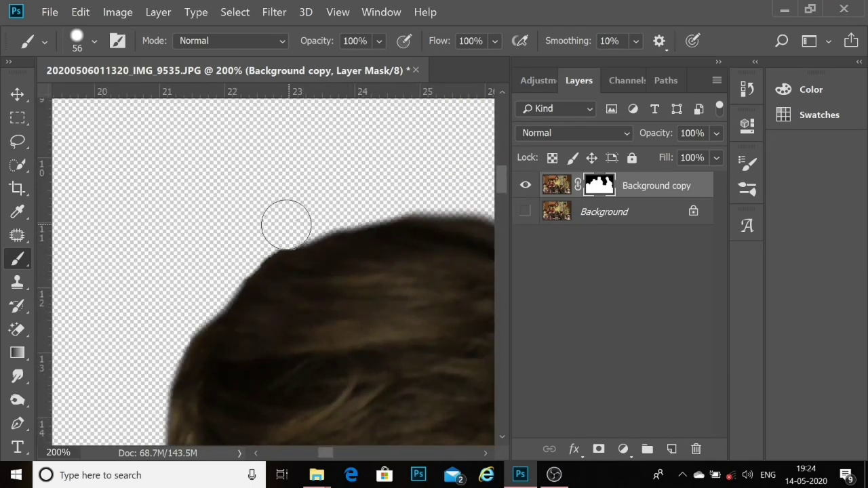
pyautogui.scroll(-6, 191, 280)
pyautogui.scroll(4, 190, 280)
pyautogui.scroll(3, 339, 282)
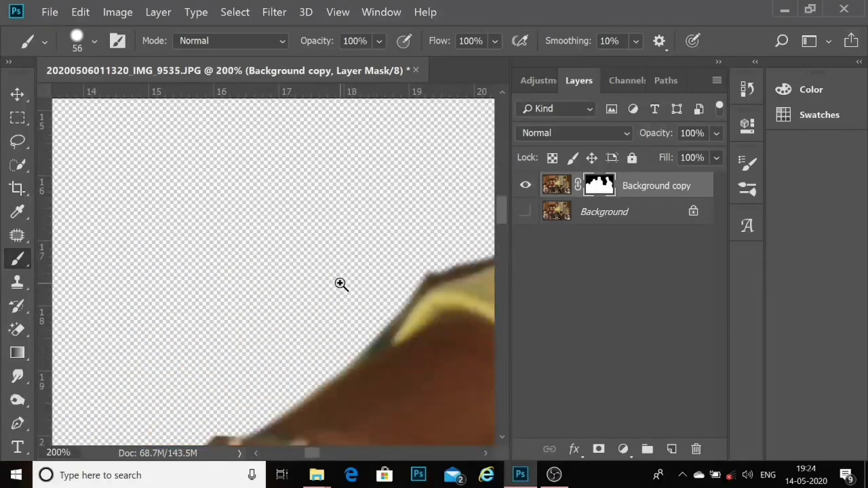
pyautogui.scroll(1, 340, 283)
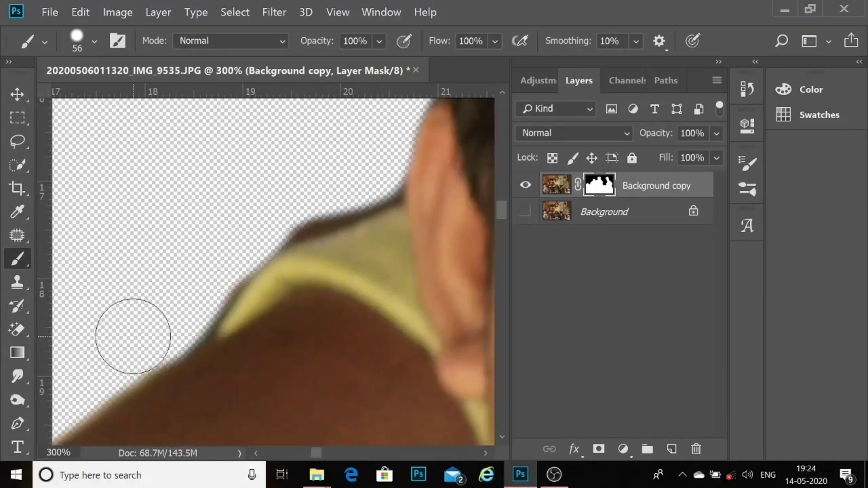
pyautogui.moveTo(217, 255)
pyautogui.mouseDown()
pyautogui.moveTo(352, 180)
pyautogui.moveTo(314, 194)
pyautogui.moveTo(368, 179)
pyautogui.moveTo(325, 193)
pyautogui.mouseUp()
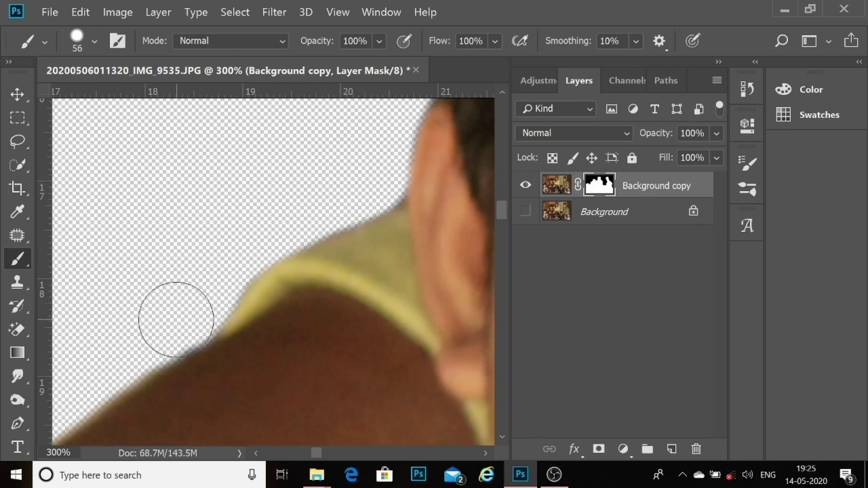
# Step: Check against the Background layer, then restore the hand's left edge below the bracelet
pyautogui.scroll(-3, 174, 312)
pyautogui.scroll(-2, 117, 356)
pyautogui.scroll(2, 117, 356)
pyautogui.scroll(1, 135, 252)
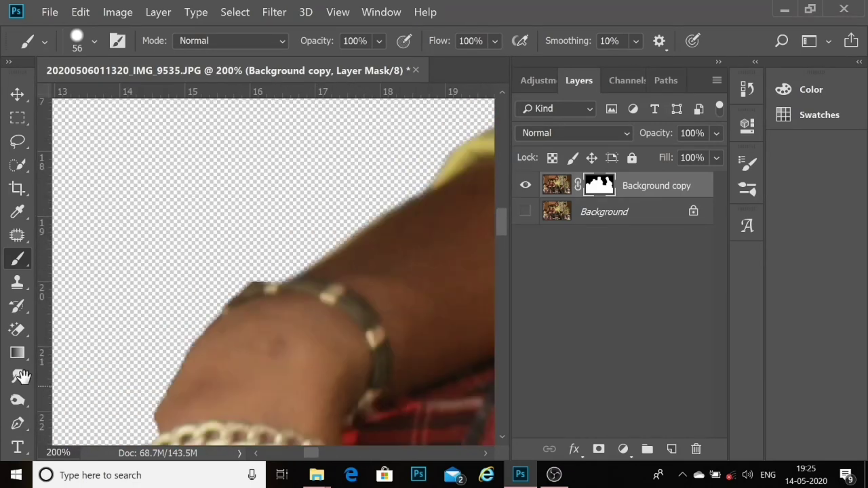
pyautogui.click(526, 212)
pyautogui.click(525, 213)
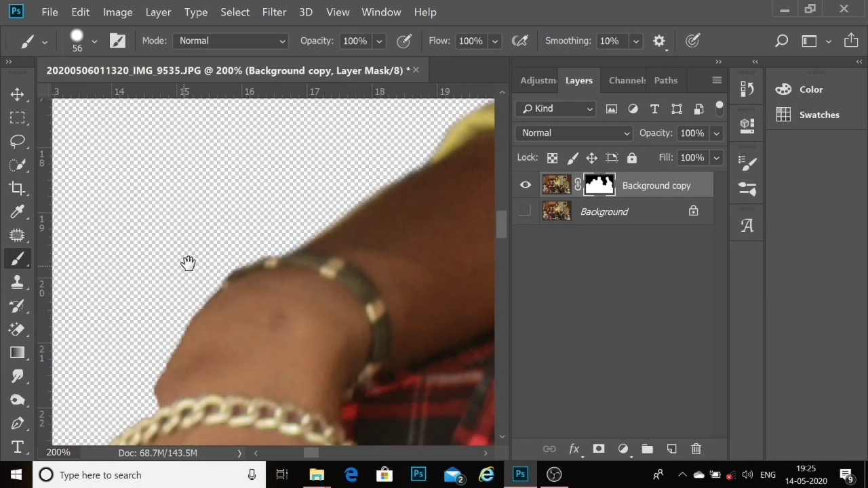
pyautogui.moveTo(201, 274); pyautogui.dragTo(258, 175)
pyautogui.click(811, 89)
pyautogui.click(793, 76)
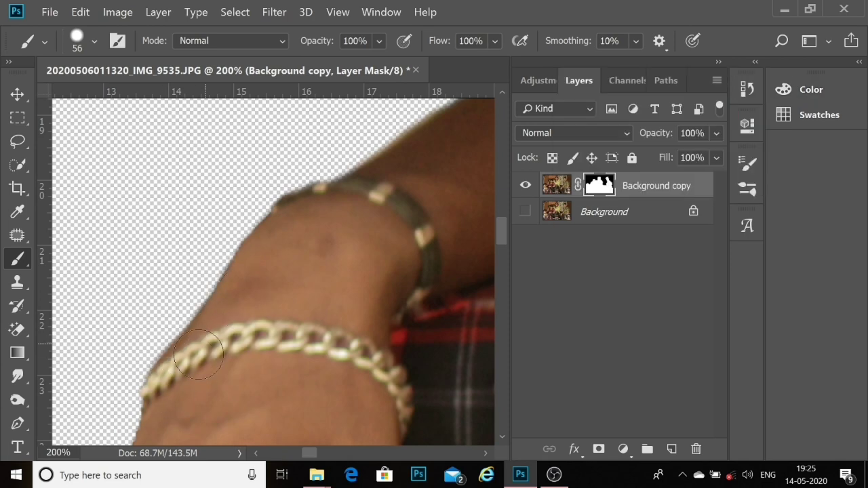
pyautogui.moveTo(194, 355); pyautogui.dragTo(219, 213)
pyautogui.moveTo(185, 258)
pyautogui.mouseDown()
pyautogui.moveTo(133, 417)
pyautogui.moveTo(156, 373)
pyautogui.mouseUp()
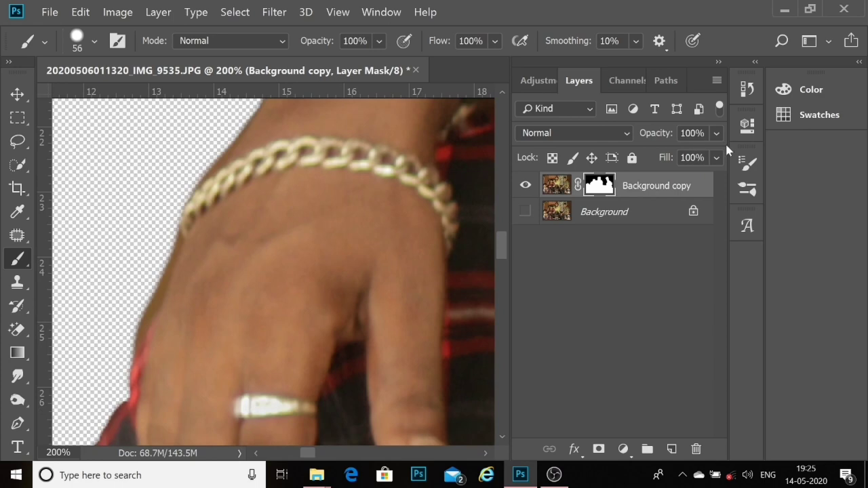
# Step: Mask out the leftover background below the hair and beside the plaid shoulder
pyautogui.click(798, 93)
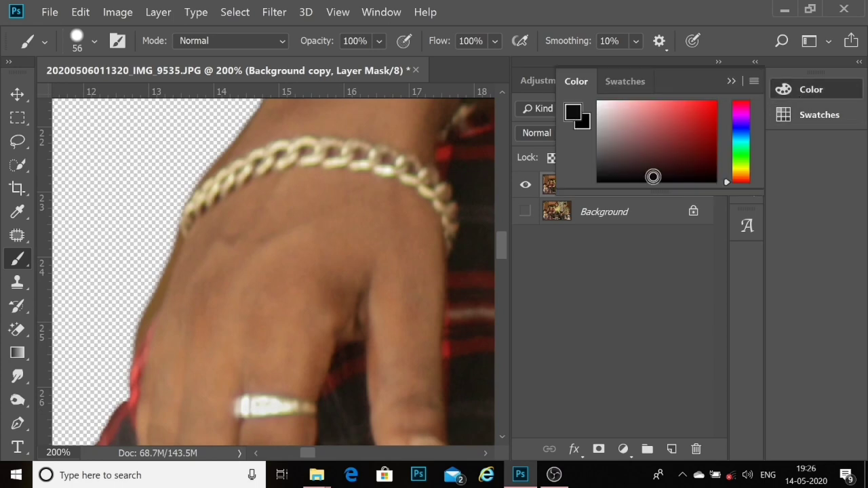
pyautogui.click(731, 81)
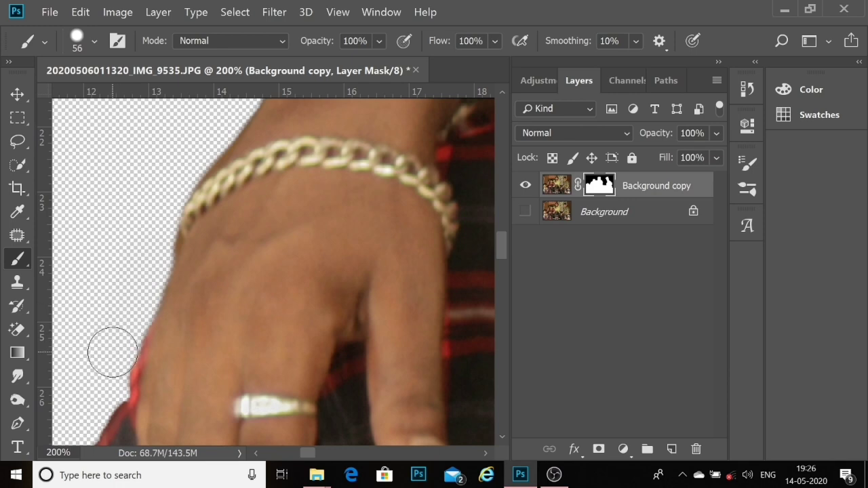
pyautogui.scroll(-2, 114, 353)
pyautogui.scroll(-2, 113, 353)
pyautogui.scroll(5, 88, 374)
pyautogui.moveTo(170, 285)
pyautogui.mouseDown()
pyautogui.moveTo(140, 337)
pyautogui.moveTo(233, 281)
pyautogui.moveTo(219, 369)
pyautogui.moveTo(141, 387)
pyautogui.moveTo(206, 250)
pyautogui.mouseUp()
pyautogui.moveTo(204, 287)
pyautogui.mouseDown()
pyautogui.moveTo(190, 265)
pyautogui.moveTo(187, 339)
pyautogui.moveTo(216, 336)
pyautogui.moveTo(194, 374)
pyautogui.moveTo(307, 199)
pyautogui.mouseUp()
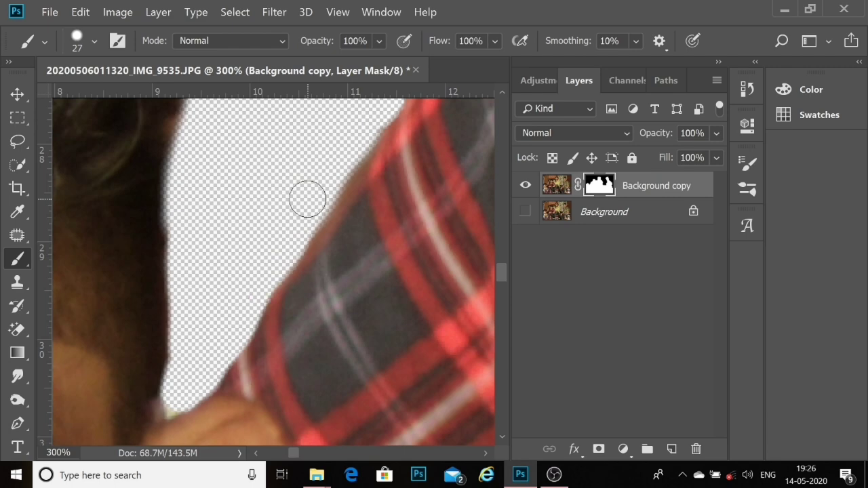
pyautogui.scroll(-4, 202, 150)
# Step: Quick-select the plaid shirt on the photo pixels, then subtract its left and right parts
pyautogui.scroll(-1, 202, 149)
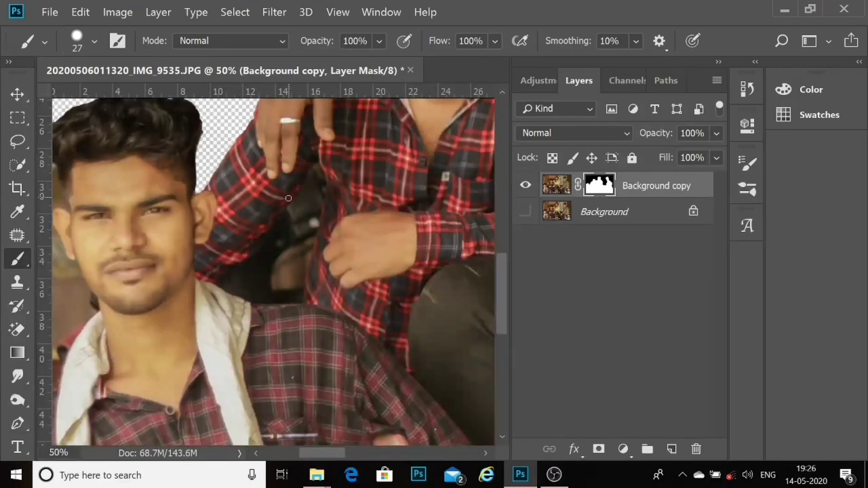
pyautogui.scroll(2, 288, 198)
pyautogui.click(18, 168)
pyautogui.click(557, 185)
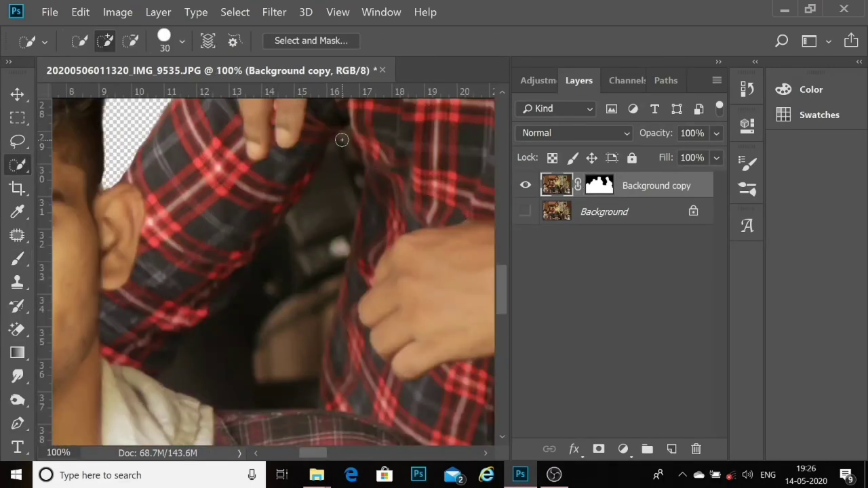
pyautogui.moveTo(227, 178)
pyautogui.mouseDown()
pyautogui.moveTo(285, 313)
pyautogui.moveTo(353, 366)
pyautogui.mouseUp()
pyautogui.click(131, 41)
pyautogui.moveTo(206, 253)
pyautogui.mouseDown()
pyautogui.moveTo(246, 147)
pyautogui.moveTo(252, 237)
pyautogui.moveTo(262, 178)
pyautogui.moveTo(128, 333)
pyautogui.moveTo(156, 358)
pyautogui.mouseUp()
pyautogui.moveTo(311, 259)
pyautogui.mouseDown()
pyautogui.moveTo(387, 145)
pyautogui.moveTo(380, 178)
pyautogui.moveTo(414, 172)
pyautogui.mouseUp()
# Step: Deselect, switch to the Magnetic Lasso, and zoom to 300% on the dark gap by the fingers
pyautogui.click(237, 12)
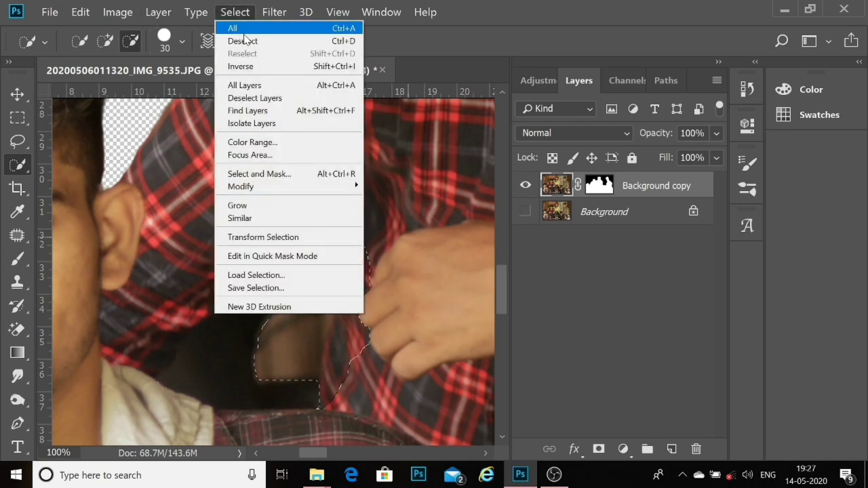
pyautogui.click(242, 41)
pyautogui.rightClick(18, 140)
pyautogui.click(87, 170)
pyautogui.moveTo(336, 139); pyautogui.dragTo(380, 131)
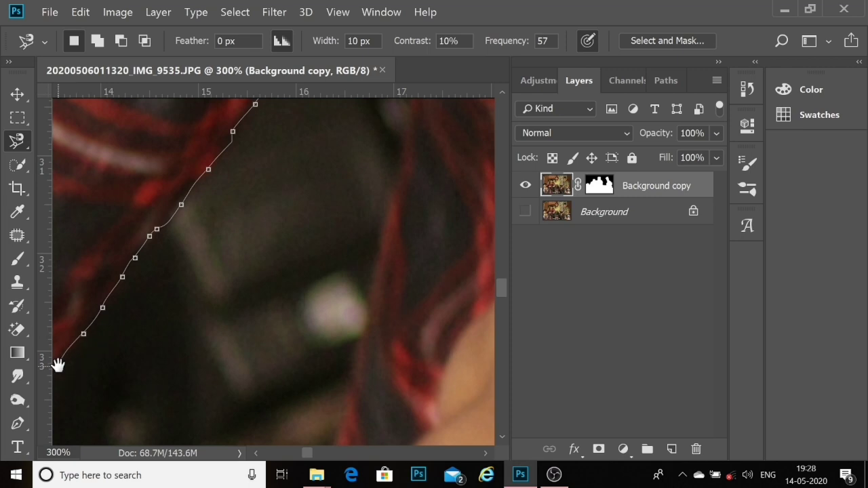
# Step: Trace the Magnetic Lasso along the dark gap beside the plaid sleeves and close it into a selection
pyautogui.moveTo(58, 364); pyautogui.dragTo(271, 218)
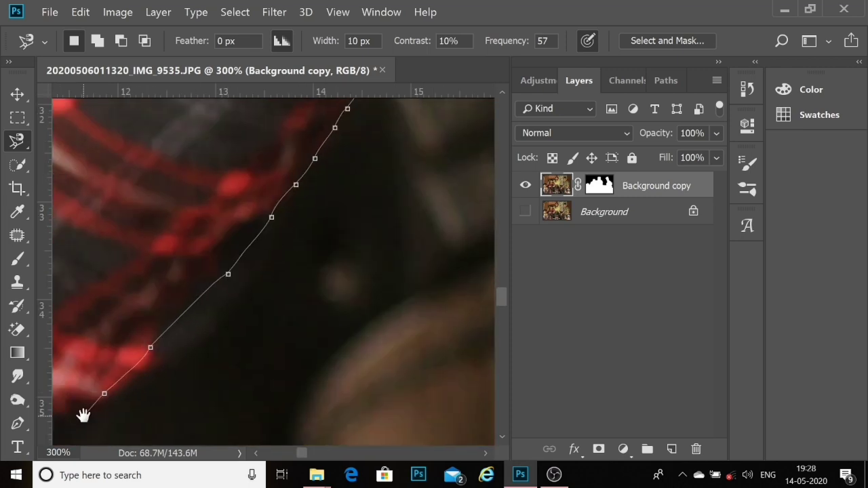
pyautogui.moveTo(83, 415); pyautogui.dragTo(204, 271)
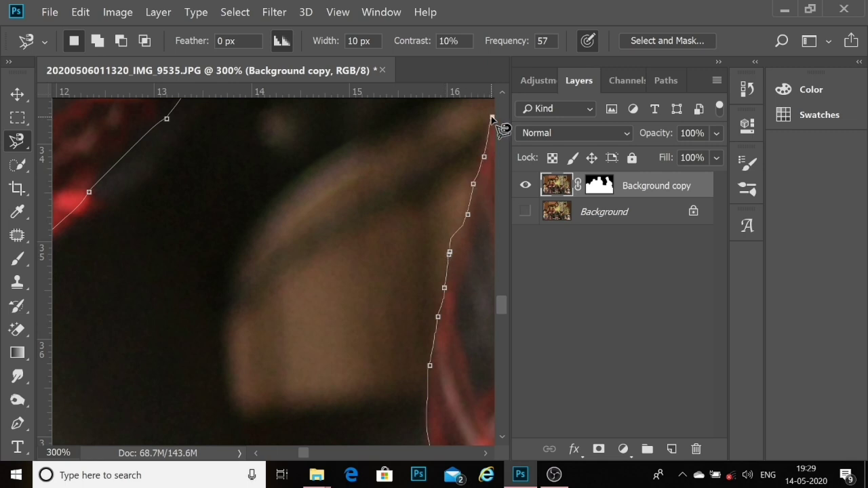
pyautogui.moveTo(467, 152); pyautogui.dragTo(361, 316)
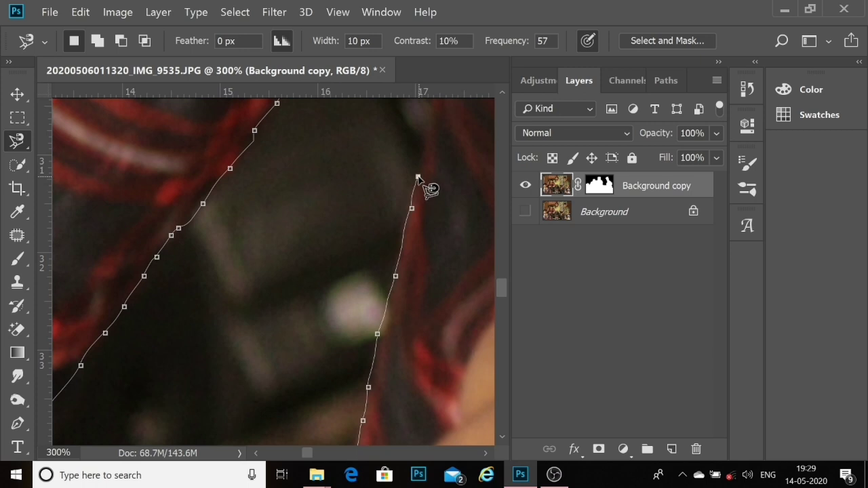
pyautogui.scroll(1, 426, 182)
pyautogui.scroll(1, 429, 174)
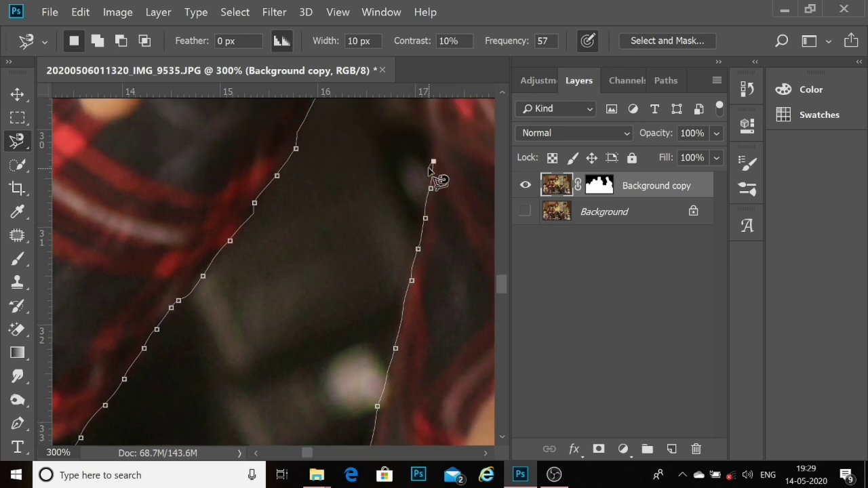
pyautogui.scroll(2, 420, 176)
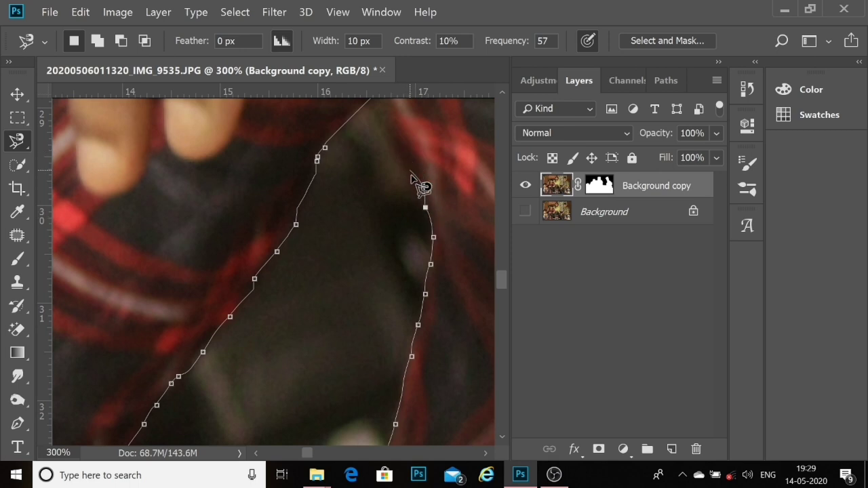
pyautogui.doubleClick(393, 120)
# Step: Erase the selected dark gap with the Eraser Tool, then deselect
pyautogui.click(17, 329)
pyautogui.click(94, 330)
pyautogui.scroll(-3, 326, 291)
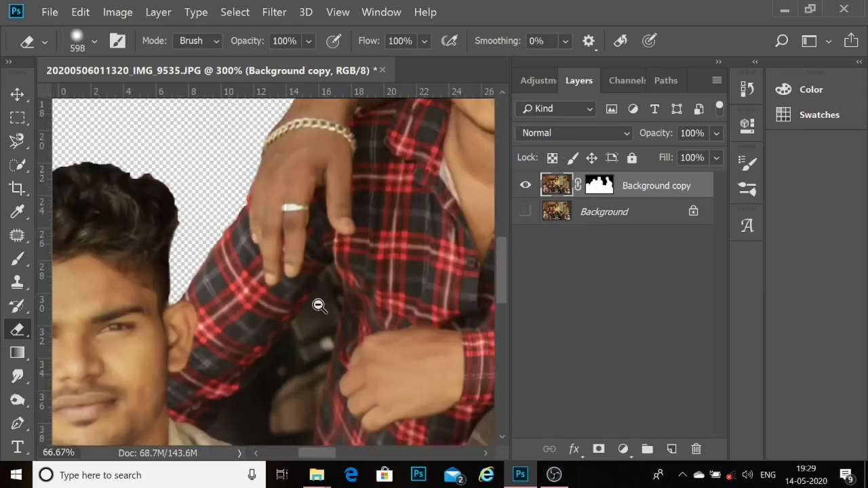
pyautogui.scroll(-2, 330, 280)
pyautogui.click(235, 12)
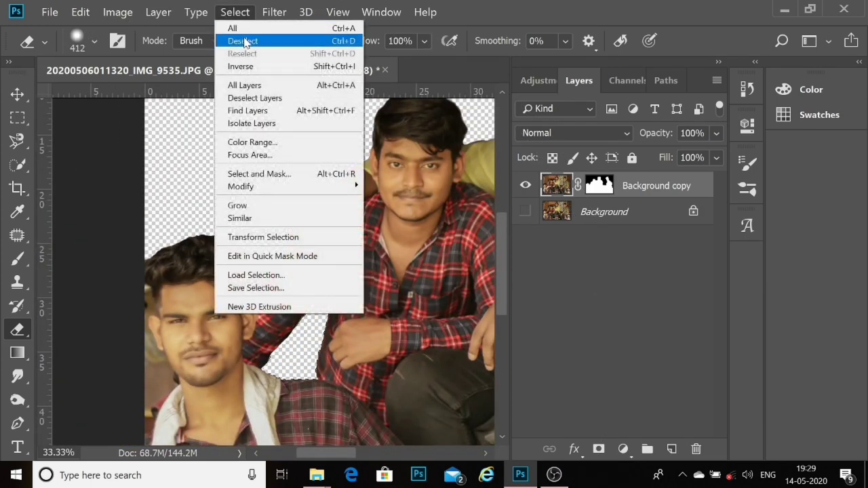
pyautogui.click(252, 39)
pyautogui.scroll(5, 146, 388)
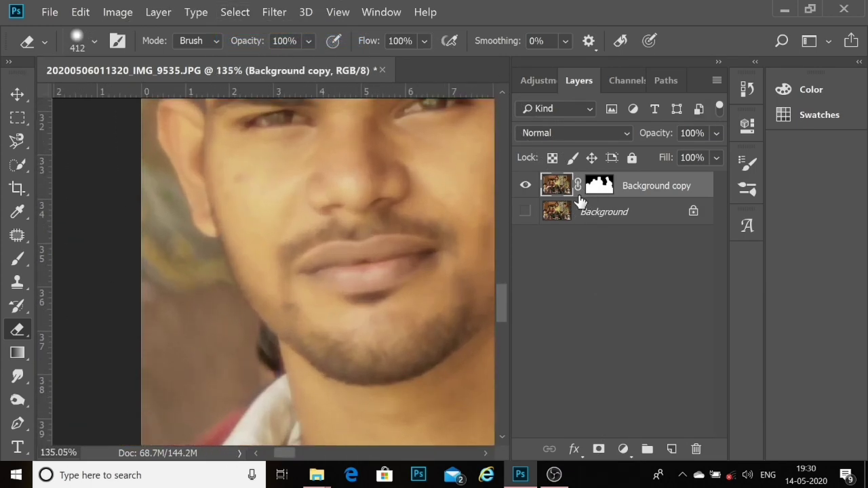
pyautogui.click(600, 185)
# Step: Brush the mask to hide background down the left of the face, jaw and neck to the collar
pyautogui.press('b')
pyautogui.moveTo(178, 319)
pyautogui.mouseDown()
pyautogui.moveTo(177, 424)
pyautogui.moveTo(155, 173)
pyautogui.mouseUp()
pyautogui.moveTo(190, 224); pyautogui.dragTo(174, 434)
pyautogui.moveTo(175, 382); pyautogui.dragTo(232, 266)
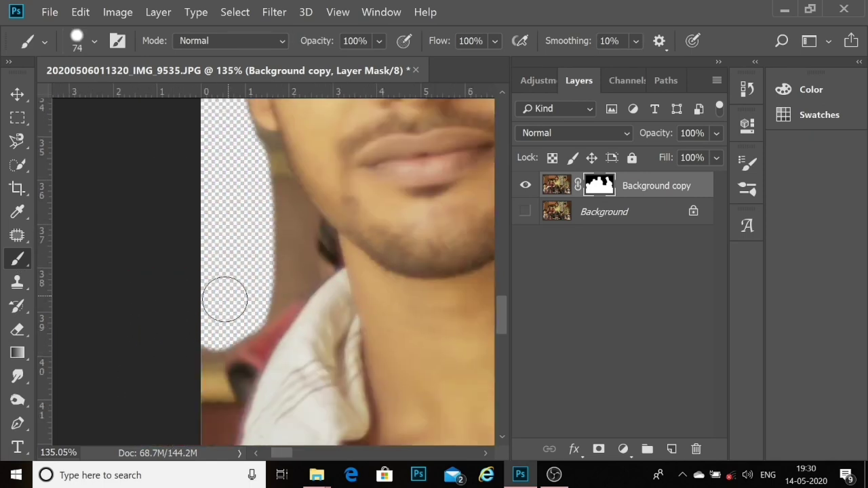
pyautogui.moveTo(225, 299)
pyautogui.mouseDown()
pyautogui.moveTo(213, 335)
pyautogui.moveTo(217, 436)
pyautogui.moveTo(191, 293)
pyautogui.moveTo(153, 325)
pyautogui.mouseUp()
pyautogui.moveTo(252, 150)
pyautogui.mouseDown()
pyautogui.moveTo(238, 148)
pyautogui.moveTo(263, 124)
pyautogui.moveTo(251, 95)
pyautogui.moveTo(172, 257)
pyautogui.mouseUp()
pyautogui.moveTo(202, 223); pyautogui.dragTo(173, 157)
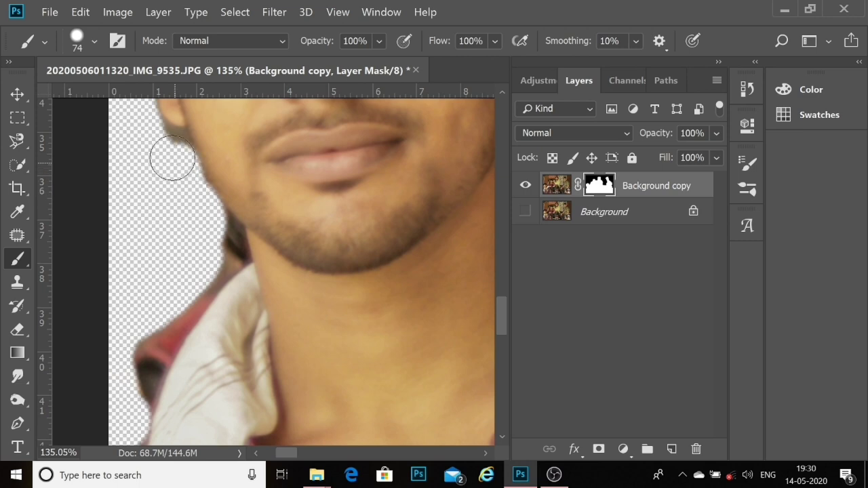
# Step: Zoom in, set the brush to 13 px, hide background under the earlobe, and undo the bad chin strokes
pyautogui.keyDown('ctrl'); pyautogui.click(186, 203); pyautogui.keyUp('ctrl')
pyautogui.keyDown('ctrl'); pyautogui.click(186, 203); pyautogui.keyUp('ctrl')
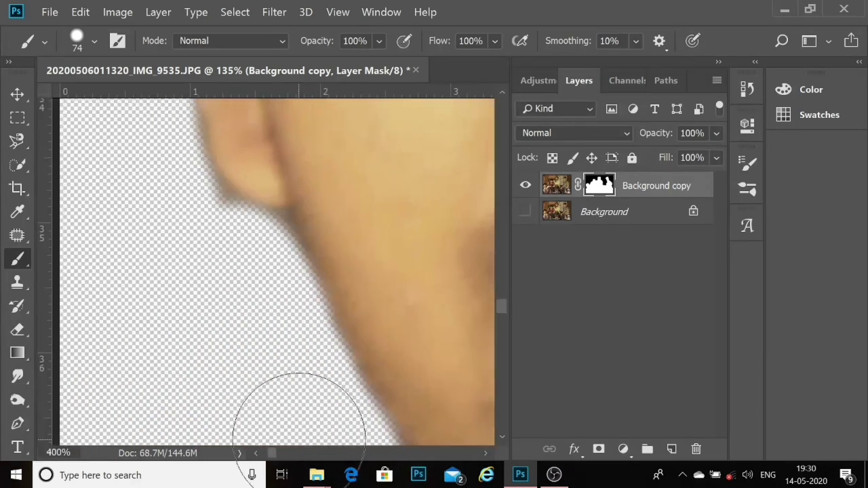
pyautogui.moveTo(300, 434); pyautogui.dragTo(281, 434)
pyautogui.moveTo(236, 217); pyautogui.dragTo(245, 220)
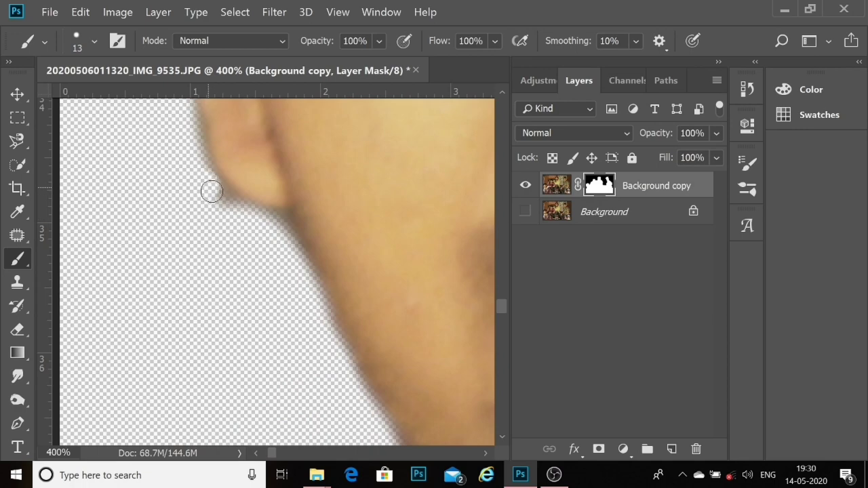
pyautogui.moveTo(212, 192); pyautogui.dragTo(270, 223)
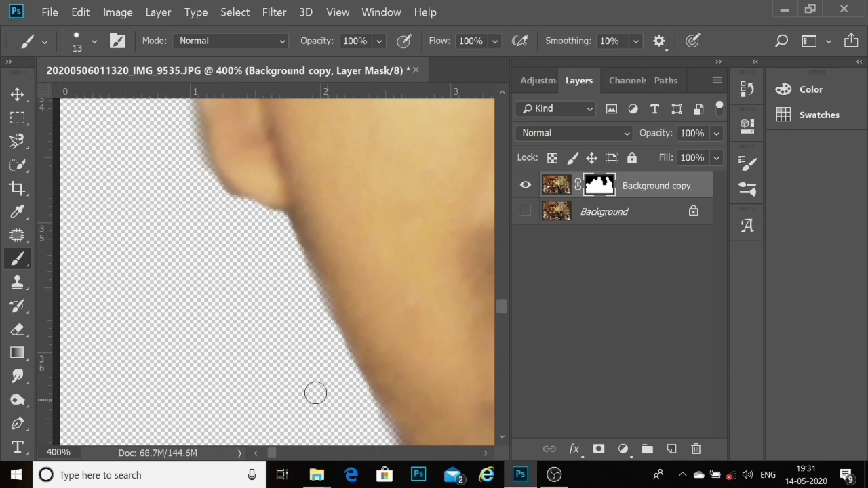
pyautogui.moveTo(192, 295); pyautogui.dragTo(204, 367)
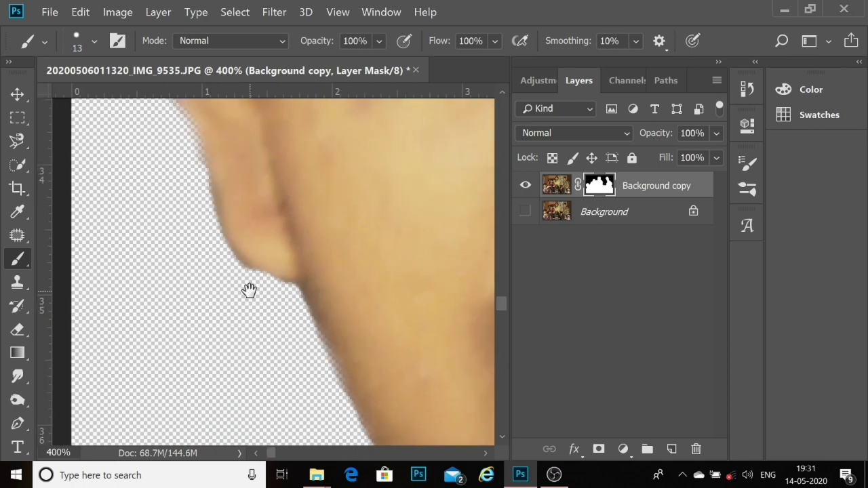
pyautogui.moveTo(176, 223); pyautogui.dragTo(165, 264)
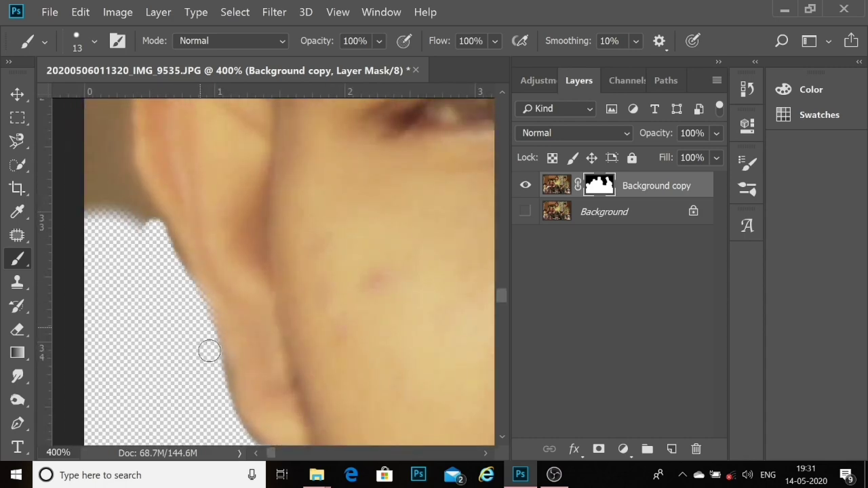
pyautogui.click(81, 12)
pyautogui.click(122, 19)
# Step: Hide the background along the left edge and around the hair above the ear, redoing one bad stroke
pyautogui.moveTo(102, 224)
pyautogui.mouseDown()
pyautogui.moveTo(91, 105)
pyautogui.moveTo(116, 204)
pyautogui.moveTo(175, 285)
pyautogui.mouseUp()
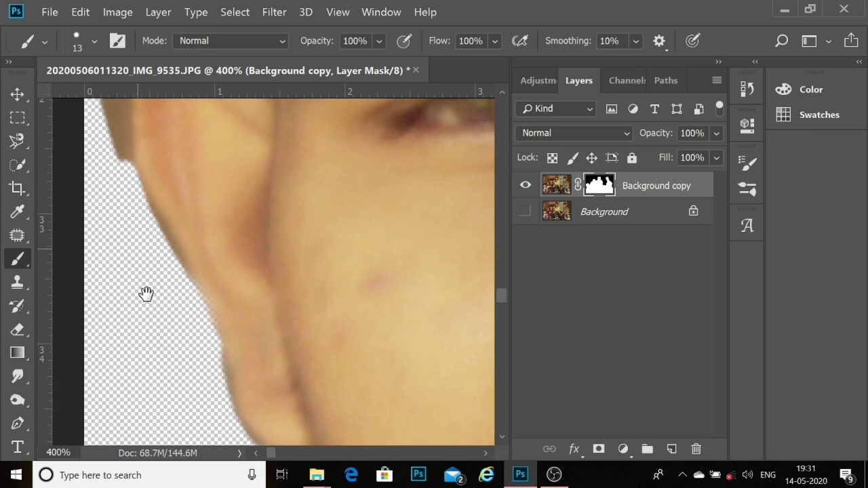
pyautogui.moveTo(145, 294); pyautogui.dragTo(191, 461)
pyautogui.moveTo(144, 299)
pyautogui.mouseDown()
pyautogui.moveTo(169, 231)
pyautogui.moveTo(141, 399)
pyautogui.mouseUp()
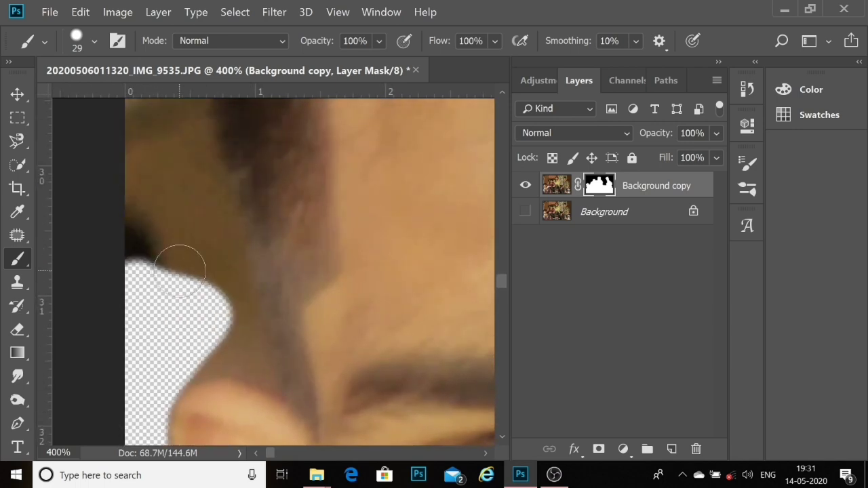
pyautogui.moveTo(178, 257)
pyautogui.mouseDown()
pyautogui.moveTo(194, 289)
pyautogui.moveTo(204, 242)
pyautogui.moveTo(193, 349)
pyautogui.moveTo(171, 306)
pyautogui.moveTo(211, 441)
pyautogui.mouseUp()
pyautogui.moveTo(229, 262); pyautogui.dragTo(318, 434)
pyautogui.click(80, 12)
pyautogui.click(112, 38)
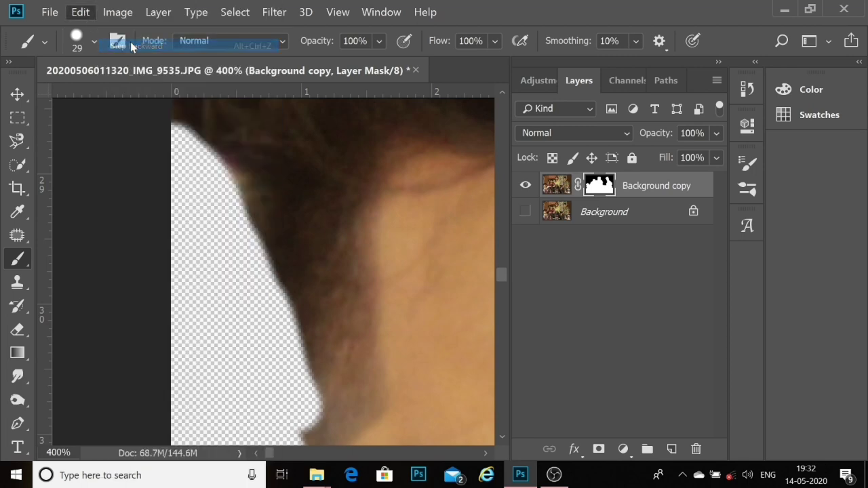
pyautogui.moveTo(173, 146); pyautogui.dragTo(268, 339)
pyautogui.keyDown('ctrl'); pyautogui.keyDown('alt'); pyautogui.click(245, 316); pyautogui.keyUp('alt'); pyautogui.keyUp('ctrl')
# Step: Compare the ear edge against the original background and check the painting colours
pyautogui.scroll(-5, 246, 315)
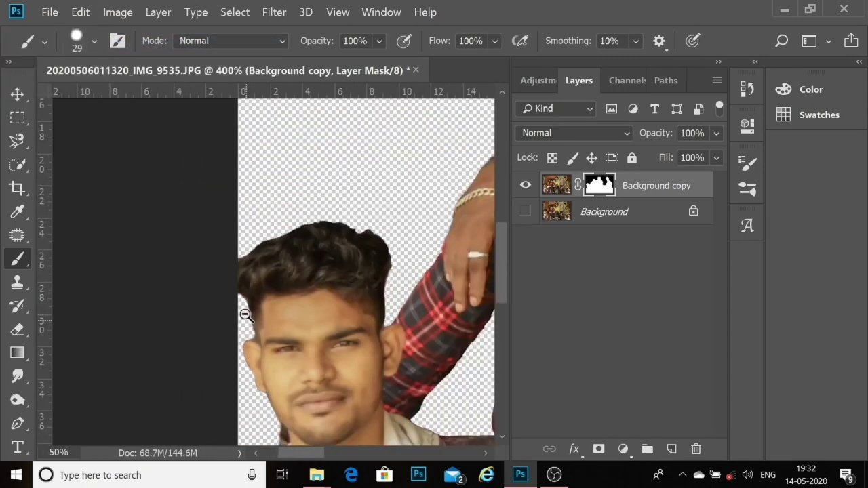
pyautogui.scroll(3, 244, 355)
pyautogui.scroll(3, 244, 356)
pyautogui.scroll(1, 279, 328)
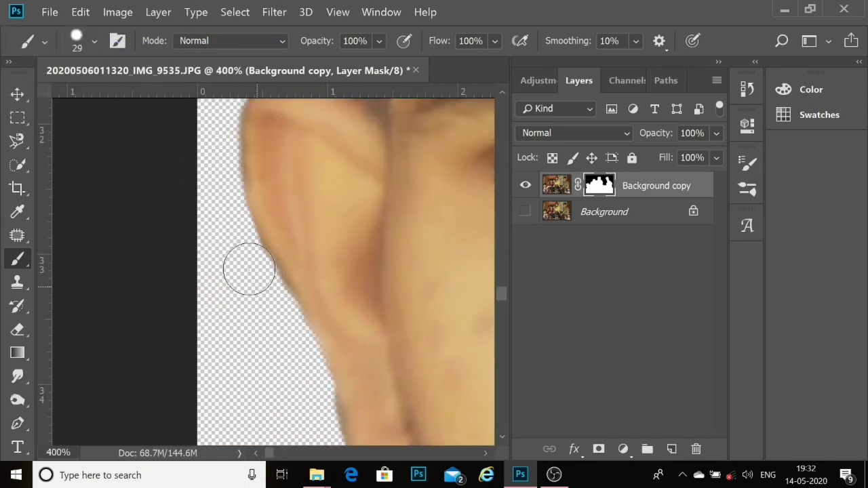
pyautogui.moveTo(324, 430); pyautogui.dragTo(290, 302)
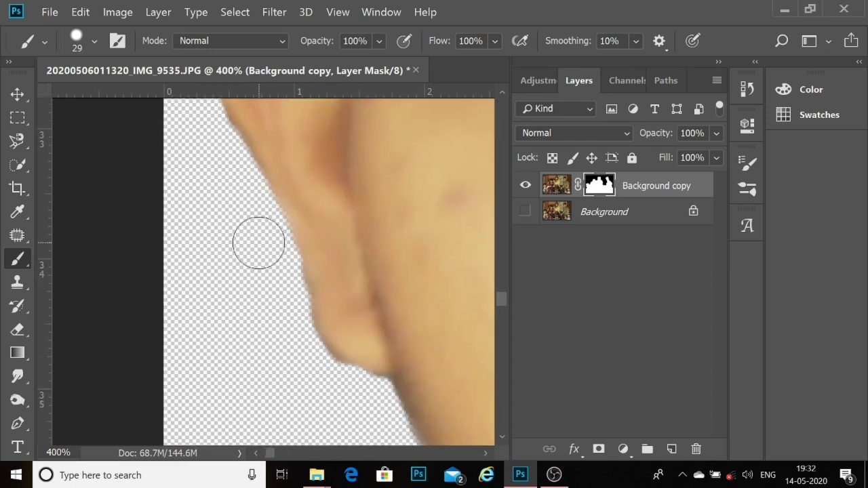
pyautogui.click(525, 212)
pyautogui.click(525, 211)
pyautogui.click(811, 88)
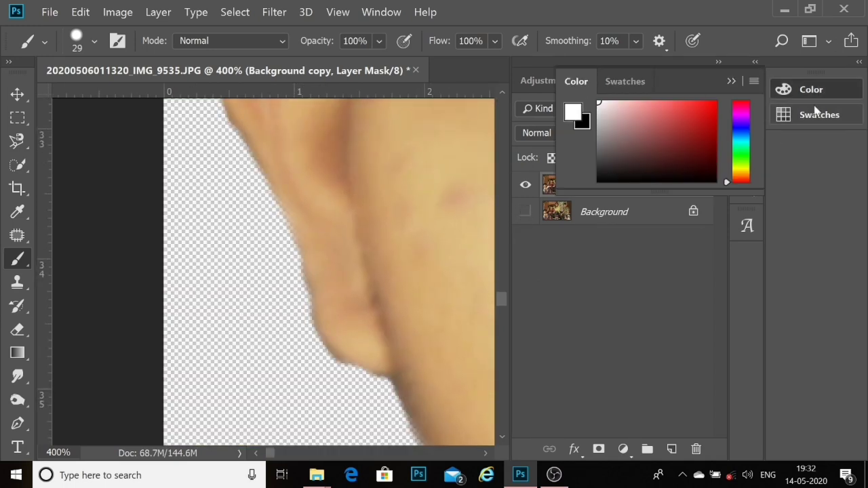
pyautogui.click(811, 89)
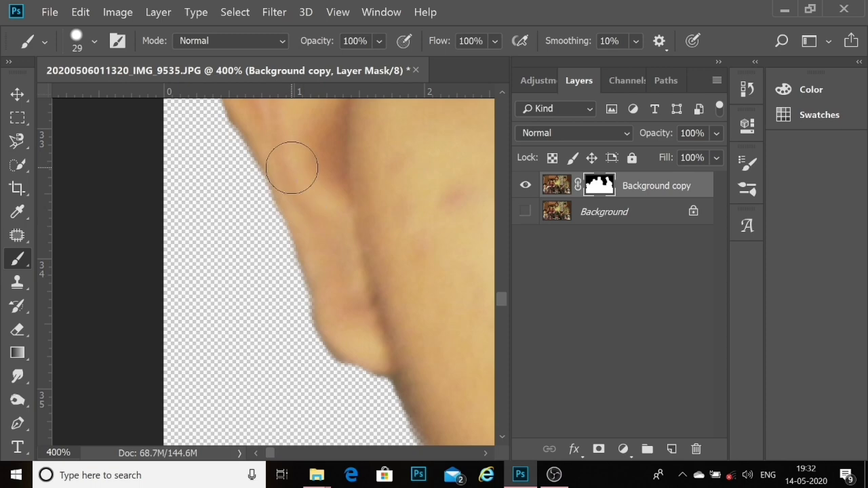
# Step: Zoom back in on the ear and paint back the skin edge above it on the mask
pyautogui.scroll(-3, 470, 273)
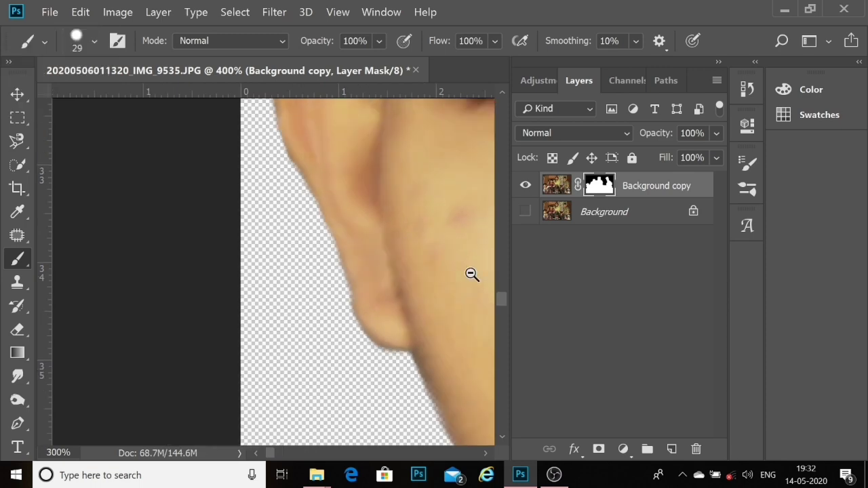
pyautogui.scroll(-2, 471, 273)
pyautogui.scroll(1, 473, 278)
pyautogui.scroll(4, 472, 278)
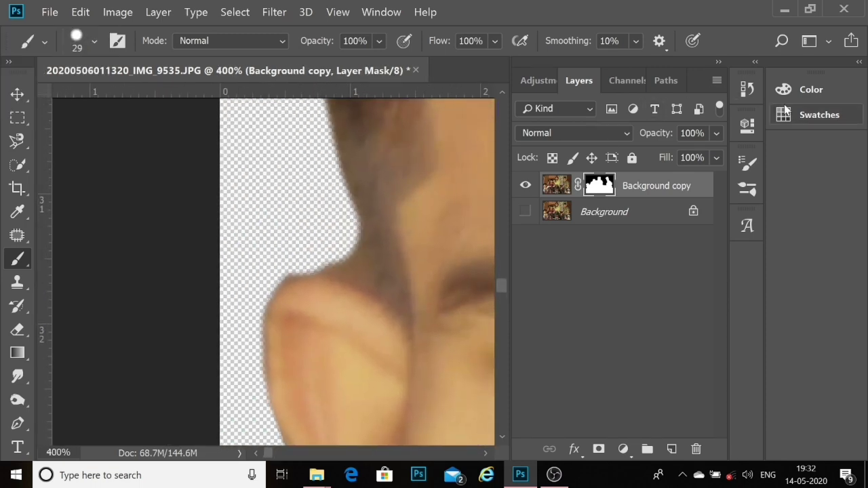
pyautogui.press('F6')
pyautogui.click(731, 81)
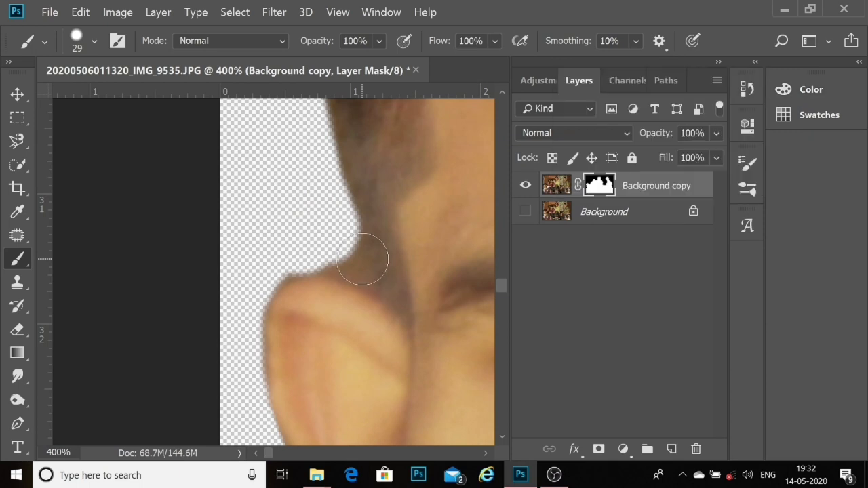
pyautogui.moveTo(362, 260)
pyautogui.mouseDown()
pyautogui.moveTo(345, 259)
pyautogui.moveTo(353, 258)
pyautogui.mouseUp()
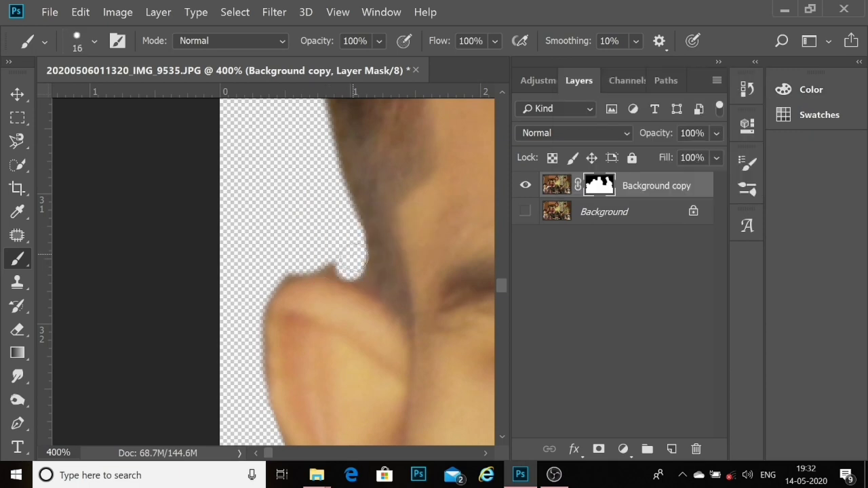
pyautogui.scroll(-3, 271, 271)
# Step: Bring the yellow shirt into view and check the cut-out with the original background hidden
pyautogui.scroll(-5, 271, 273)
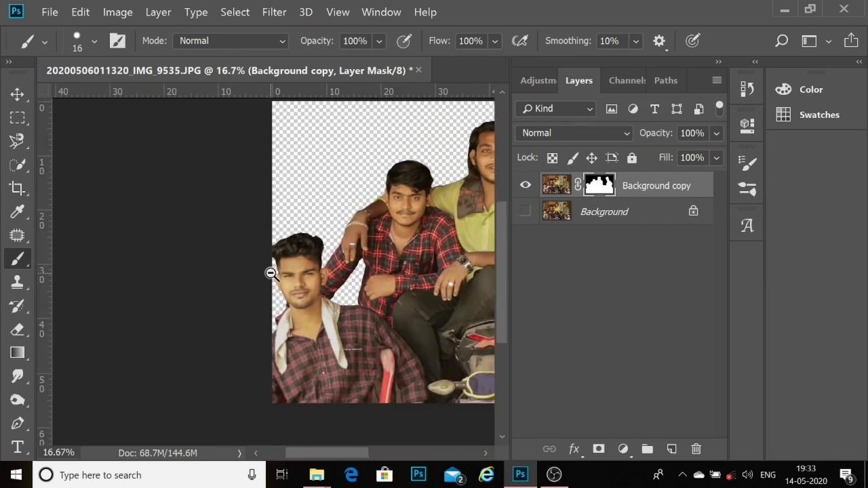
pyautogui.scroll(-3, 270, 273)
pyautogui.scroll(2, 297, 327)
pyautogui.click(554, 475)
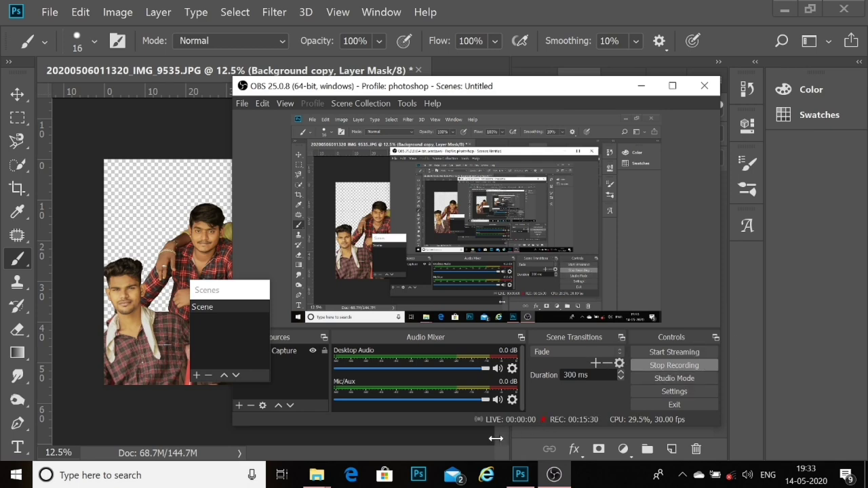
pyautogui.click(554, 475)
pyautogui.scroll(3, 319, 184)
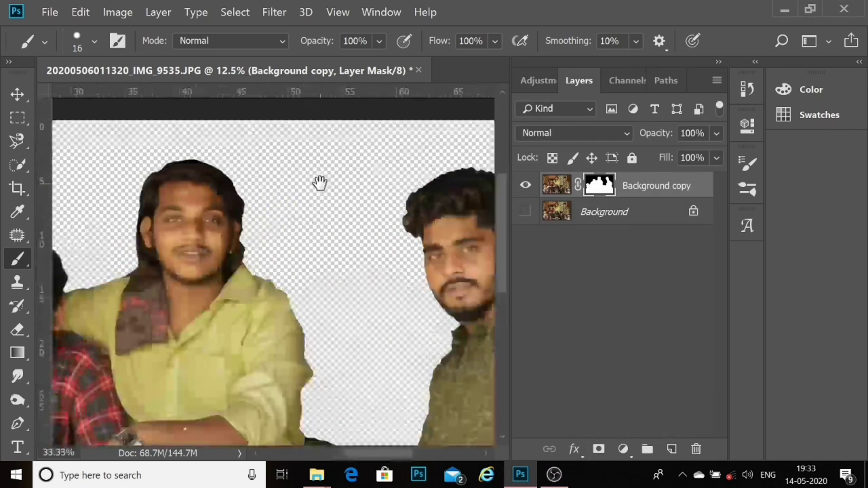
pyautogui.moveTo(343, 293); pyautogui.dragTo(321, 143)
pyautogui.click(528, 214)
pyautogui.click(527, 215)
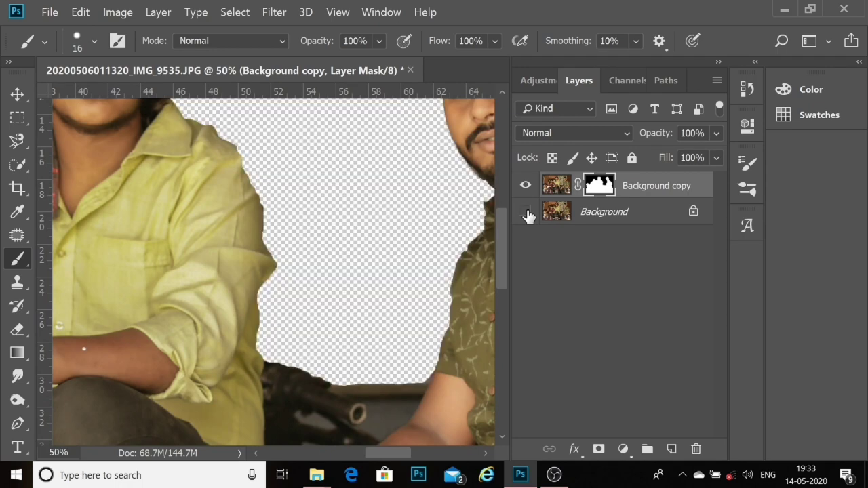
pyautogui.scroll(2, 260, 176)
pyautogui.scroll(2, 260, 176)
# Step: Enlarge the mask brush to 79 px and paint the yellow shirt's jagged shoulder edge smooth
pyautogui.click(811, 88)
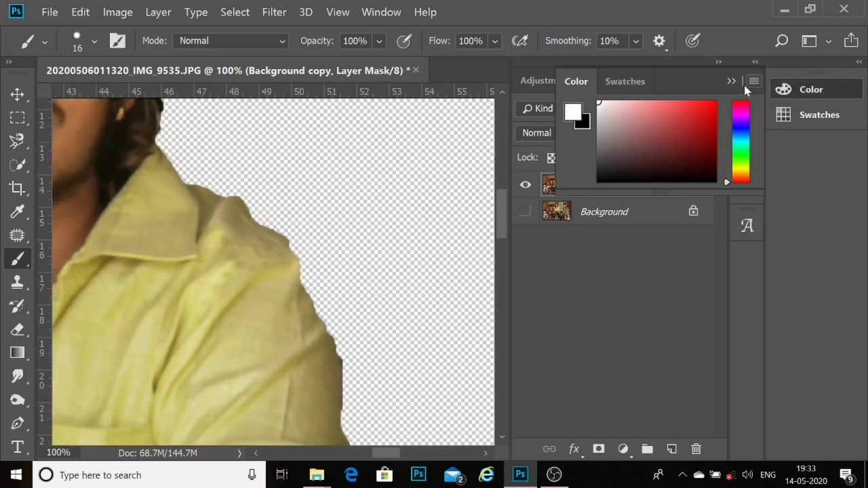
pyautogui.keyDown('alt'); pyautogui.rightClick(314, 287); pyautogui.keyUp('alt')
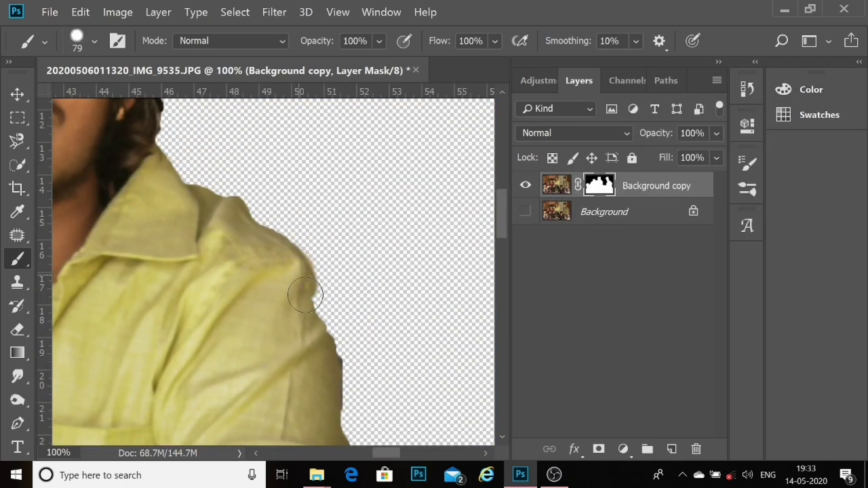
pyautogui.moveTo(305, 294); pyautogui.dragTo(326, 356)
pyautogui.scroll(-3, 414, 266)
pyautogui.scroll(-1, 437, 228)
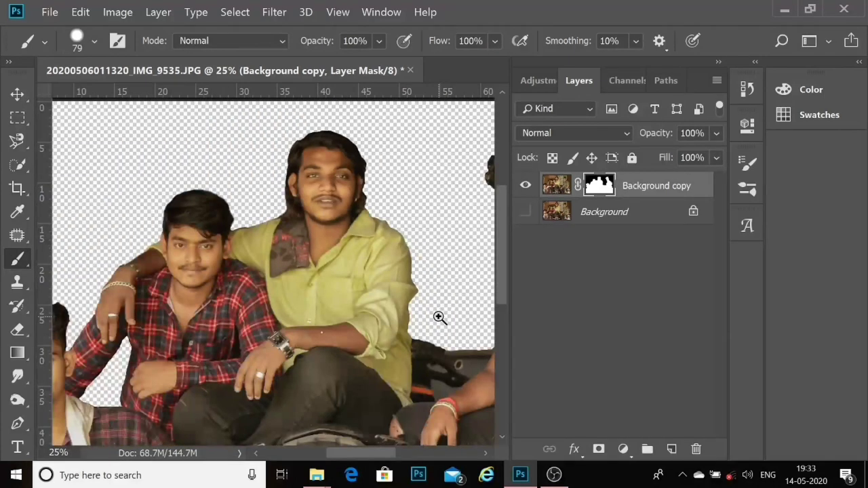
pyautogui.scroll(2, 440, 319)
pyautogui.scroll(-3, 439, 316)
pyautogui.keyDown('ctrl'); pyautogui.click(305, 194); pyautogui.keyUp('ctrl')
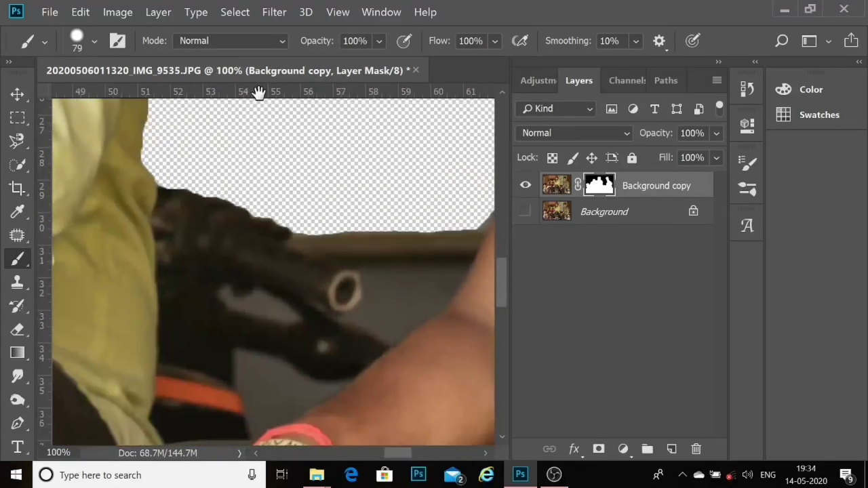
# Step: Trace the dark gap between the yellow shirt and bare arm with the Magnetic Lasso
pyautogui.click(18, 140)
pyautogui.click(139, 177)
pyautogui.click(157, 186)
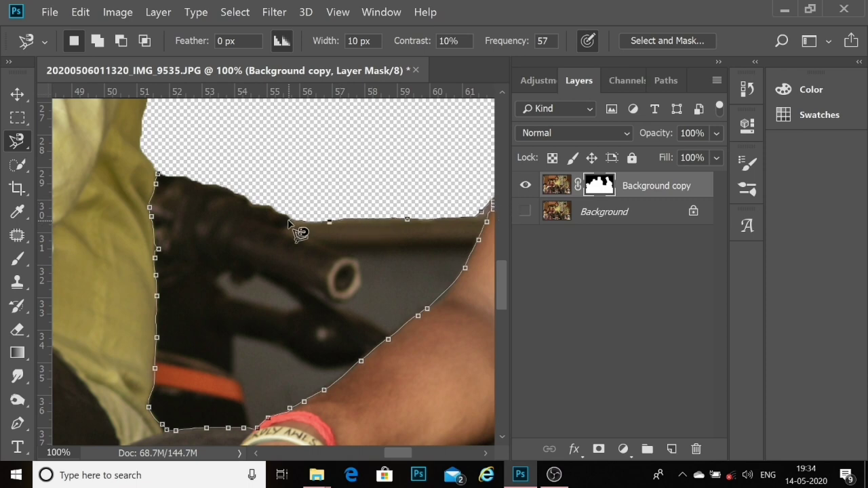
pyautogui.click(158, 176)
# Step: Erase the selected dark gap with the Eraser Tool and deselect
pyautogui.rightClick(17, 329)
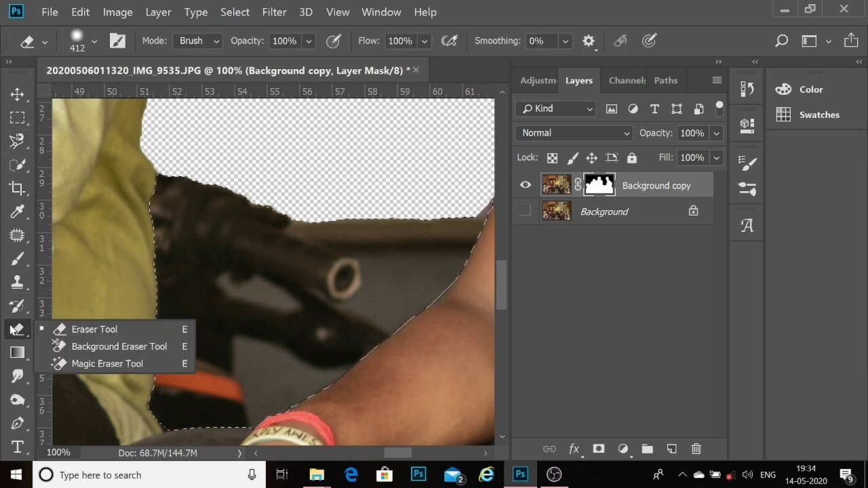
pyautogui.click(83, 330)
pyautogui.moveTo(203, 281)
pyautogui.mouseDown()
pyautogui.moveTo(182, 310)
pyautogui.moveTo(310, 397)
pyautogui.mouseUp()
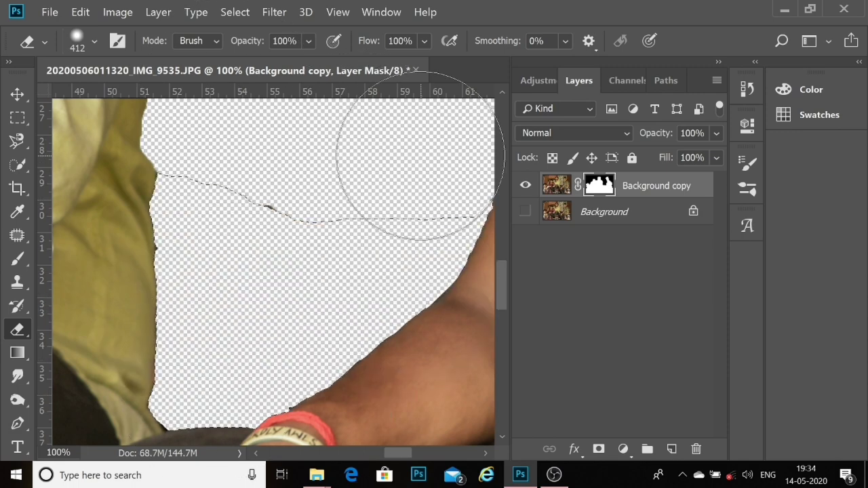
pyautogui.click(235, 12)
pyautogui.click(244, 38)
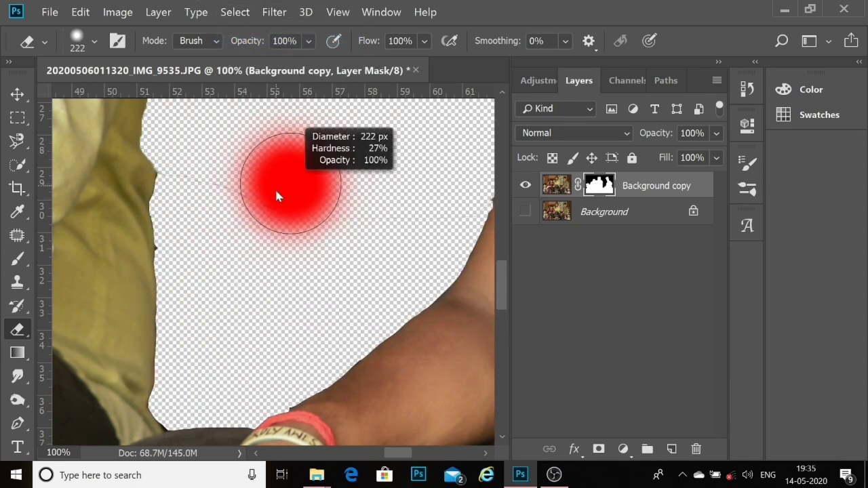
# Step: Erase leftover dark marks in the gap and shrink the eraser for the arm's upper edge
pyautogui.moveTo(288, 217); pyautogui.dragTo(195, 178)
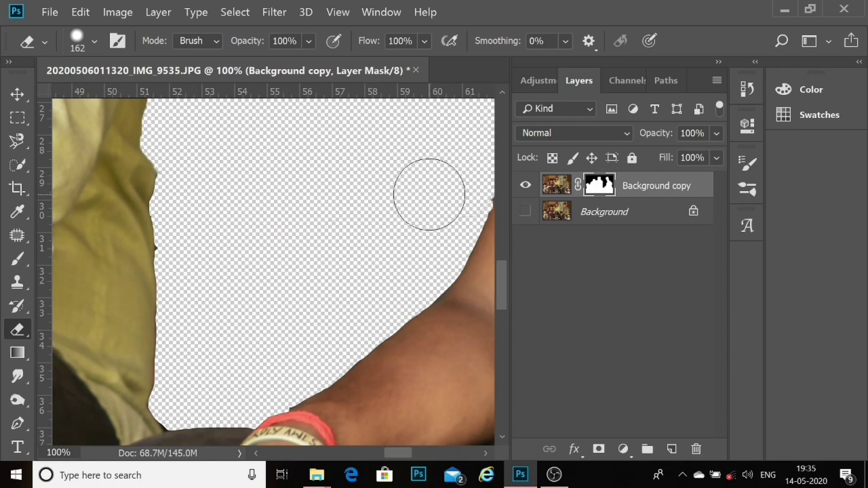
pyautogui.scroll(2, 428, 194)
pyautogui.moveTo(427, 194); pyautogui.dragTo(261, 251)
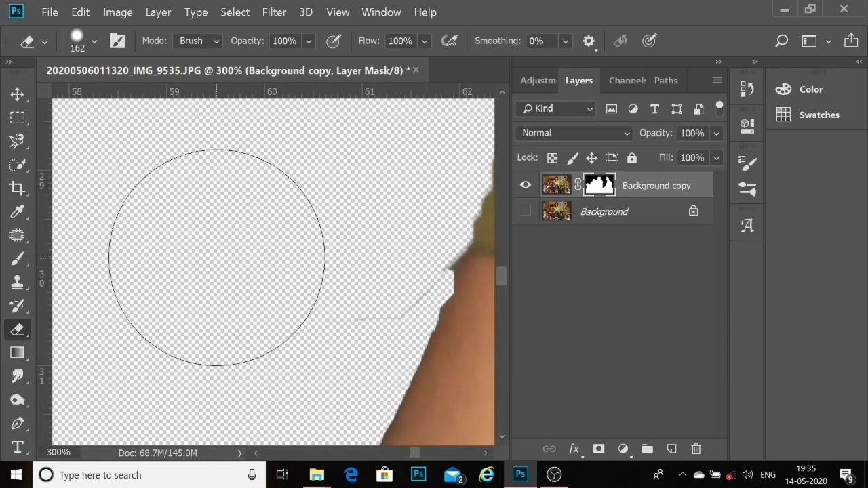
pyautogui.moveTo(194, 194); pyautogui.dragTo(129, 136)
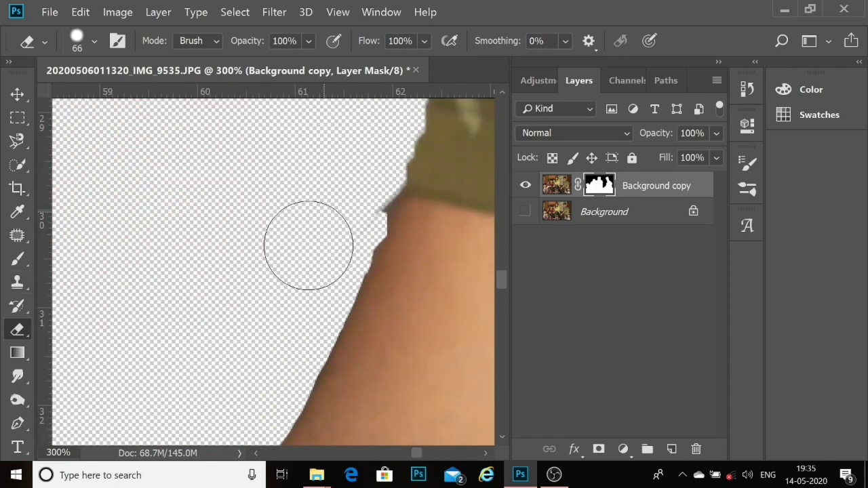
pyautogui.keyDown('alt'); pyautogui.click(344, 188); pyautogui.keyUp('alt')
pyautogui.keyDown('alt'); pyautogui.click(345, 188); pyautogui.keyUp('alt')
pyautogui.hotkey('alt', 'space')
# Step: Trace the grey gap between the arm and green patterned shirt with the Magnetic Lasso
pyautogui.scroll(3, 402, 266)
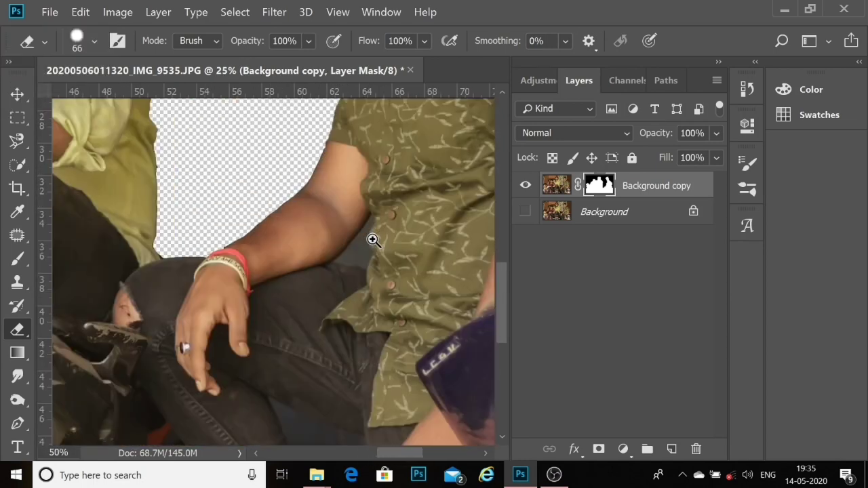
pyautogui.scroll(3, 373, 238)
pyautogui.moveTo(349, 228); pyautogui.dragTo(261, 228)
pyautogui.rightClick(17, 141)
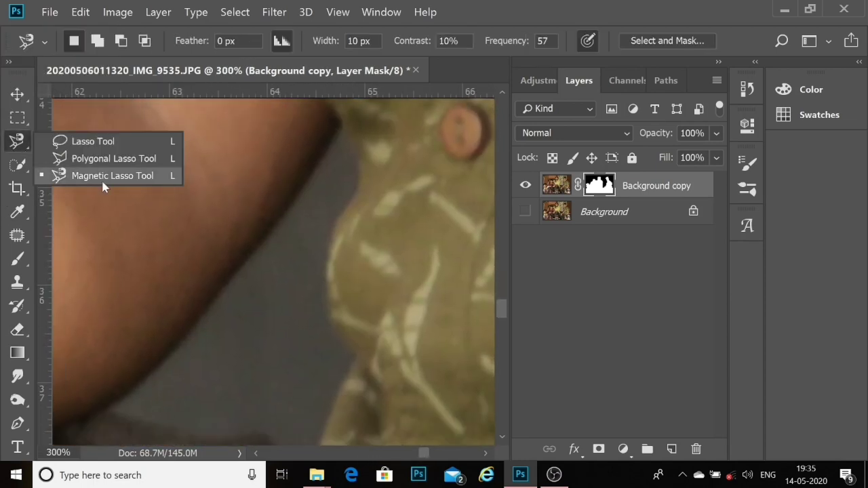
pyautogui.click(103, 181)
pyautogui.click(335, 131)
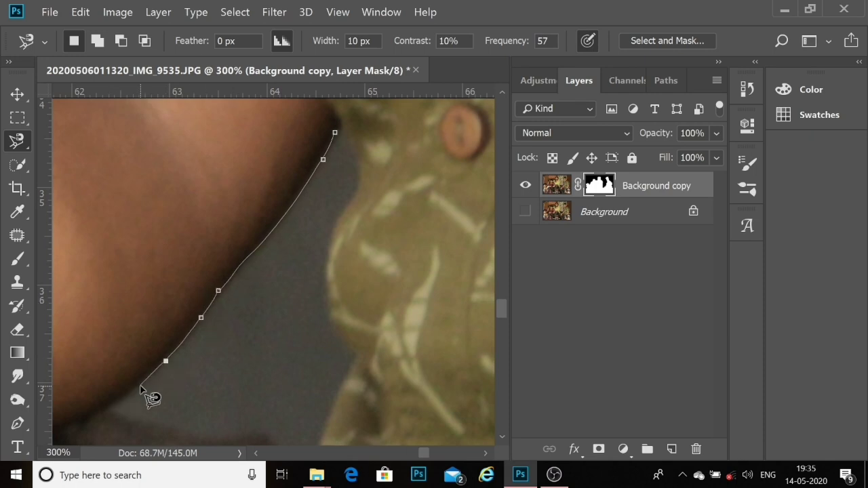
pyautogui.click(107, 407)
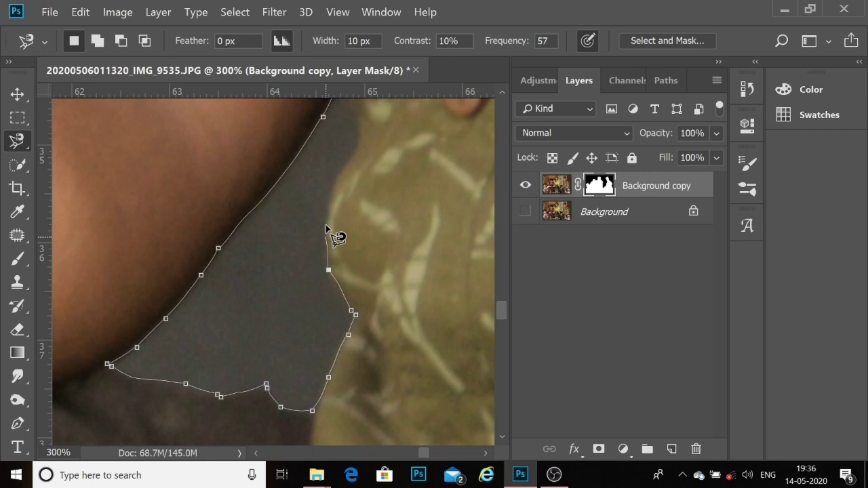
pyautogui.click(336, 113)
# Step: Erase the selected grey area to transparency, deselect, and shrink the eraser to 37 px
pyautogui.rightClick(17, 329)
pyautogui.click(88, 330)
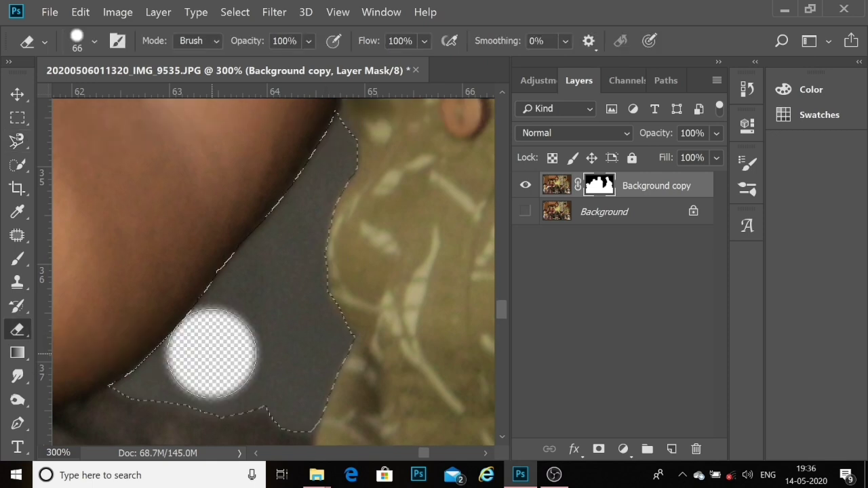
pyautogui.moveTo(203, 349)
pyautogui.mouseDown()
pyautogui.moveTo(291, 135)
pyautogui.moveTo(326, 388)
pyautogui.mouseUp()
pyautogui.click(235, 12)
pyautogui.click(251, 46)
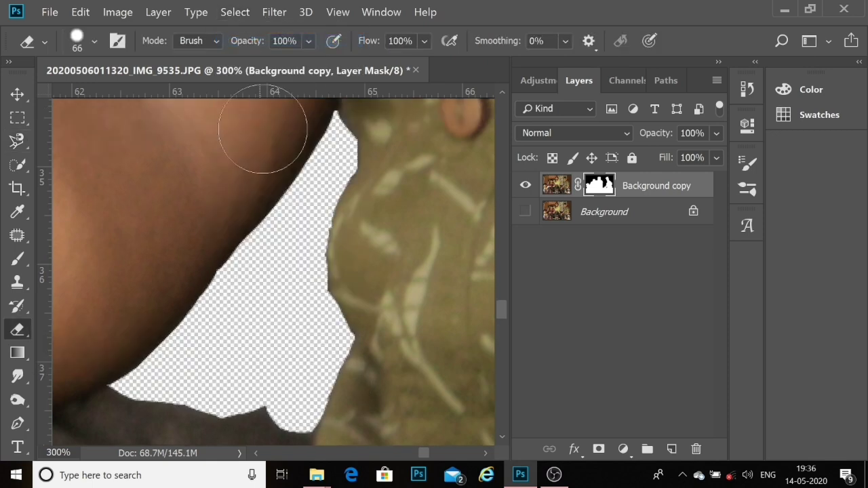
pyautogui.moveTo(262, 135); pyautogui.dragTo(273, 235)
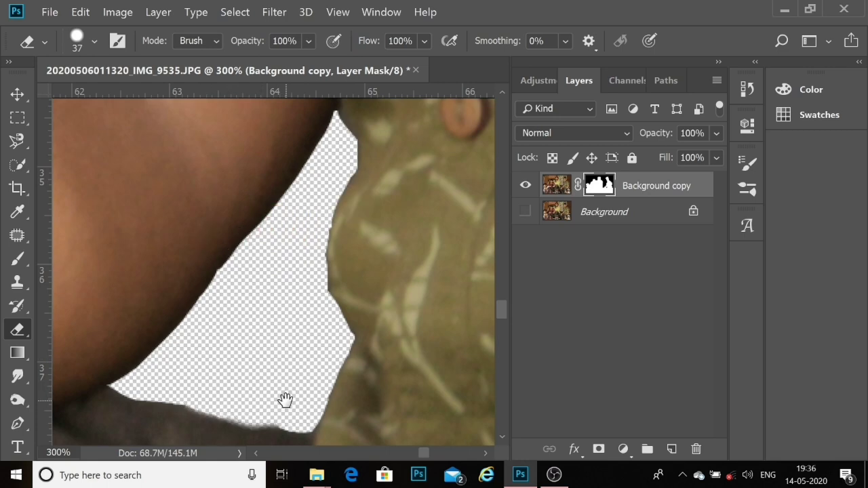
pyautogui.scroll(-3, 285, 401)
pyautogui.scroll(-3, 286, 401)
pyautogui.scroll(-1, 285, 402)
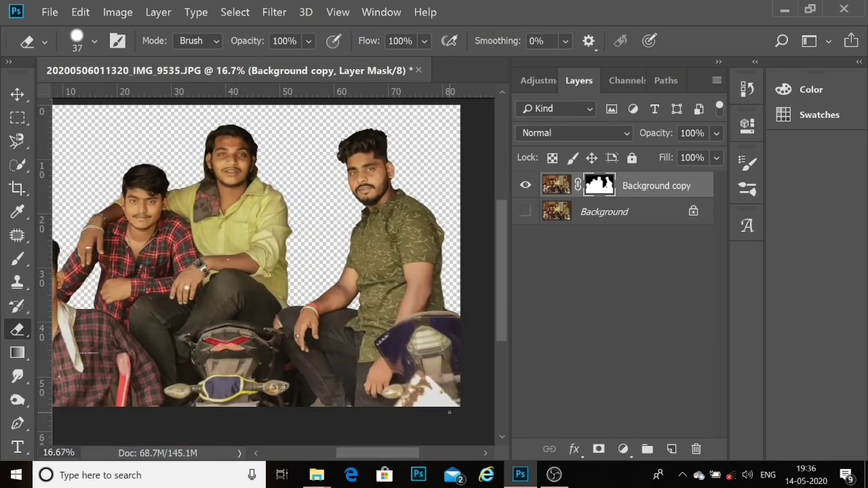
# Step: Select the dark gap between the jeans legs with the Magnetic Lasso
pyautogui.scroll(3, 391, 294)
pyautogui.scroll(1, 391, 295)
pyautogui.scroll(1, 391, 294)
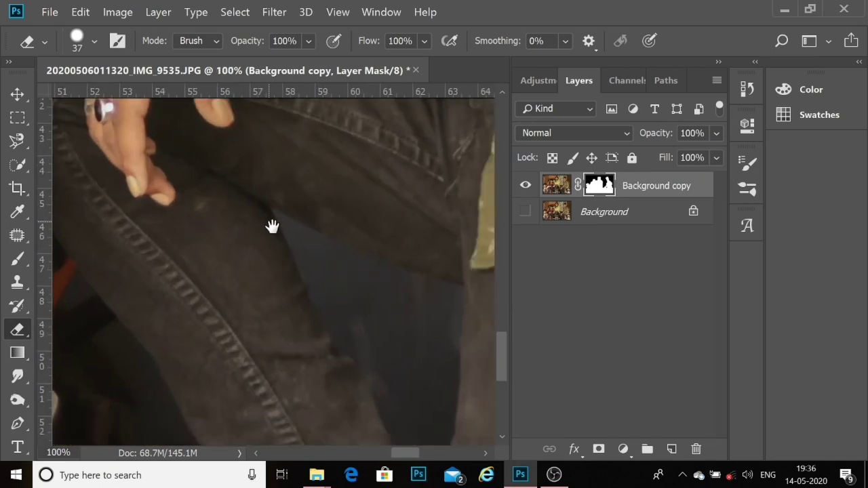
pyautogui.click(20, 144)
pyautogui.click(208, 175)
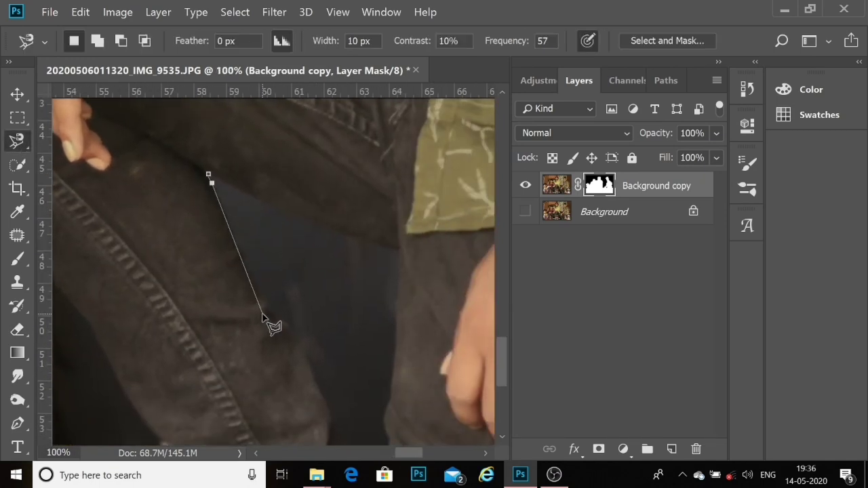
pyautogui.click(263, 297)
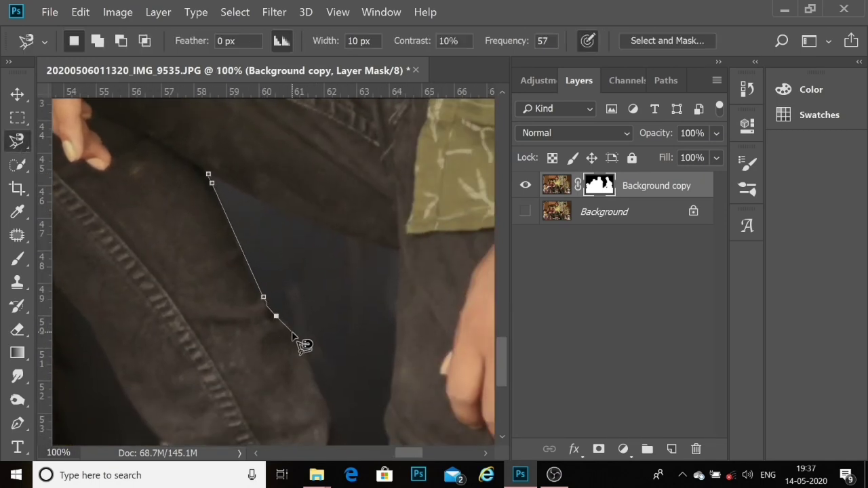
pyautogui.press('space')
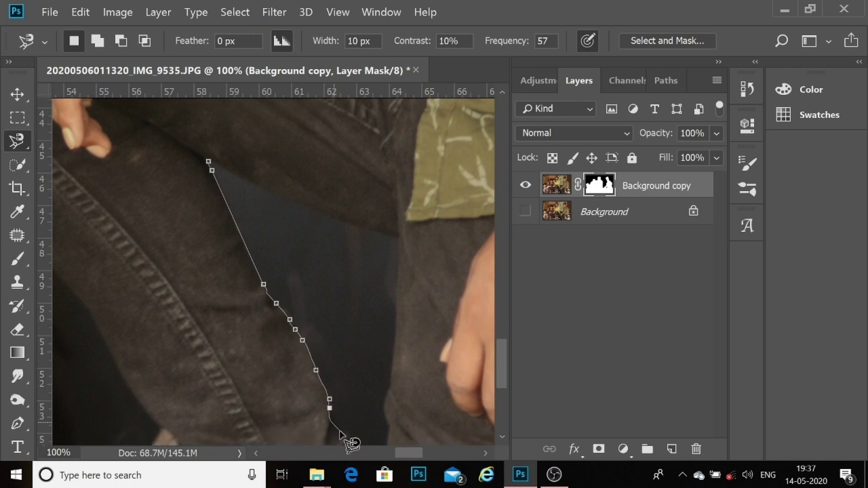
pyautogui.moveTo(358, 445); pyautogui.dragTo(333, 277)
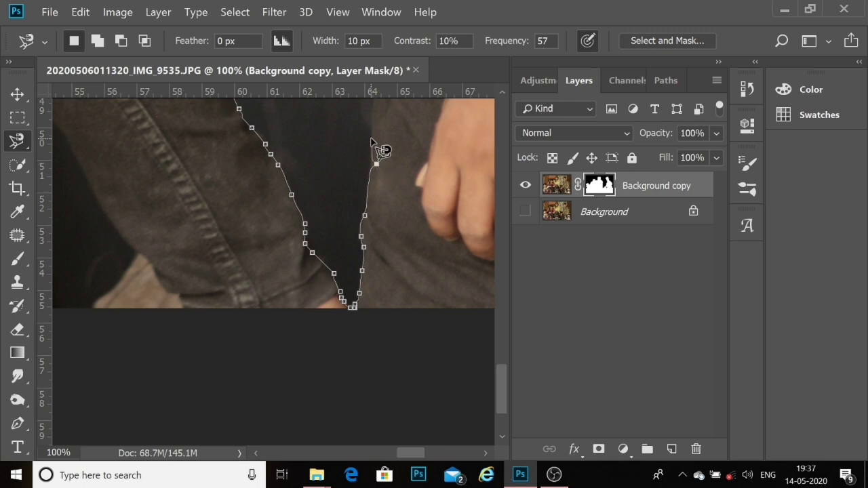
pyautogui.scroll(3, 371, 141)
pyautogui.scroll(1, 372, 144)
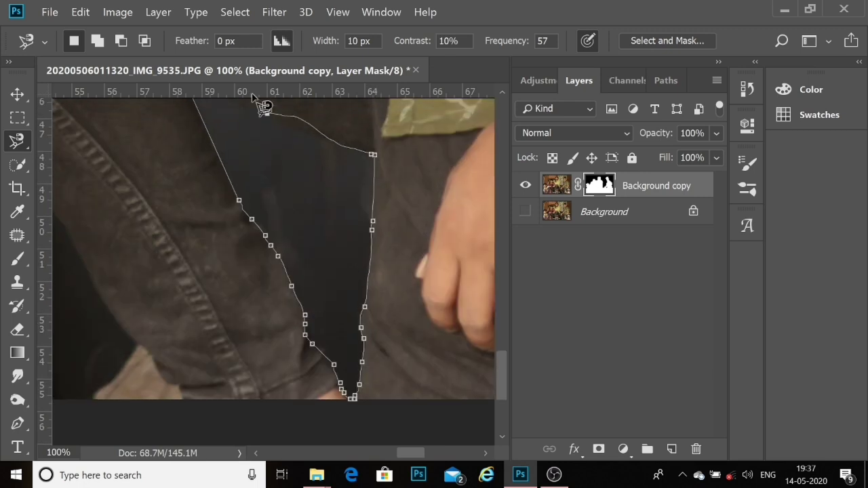
pyautogui.scroll(1, 229, 116)
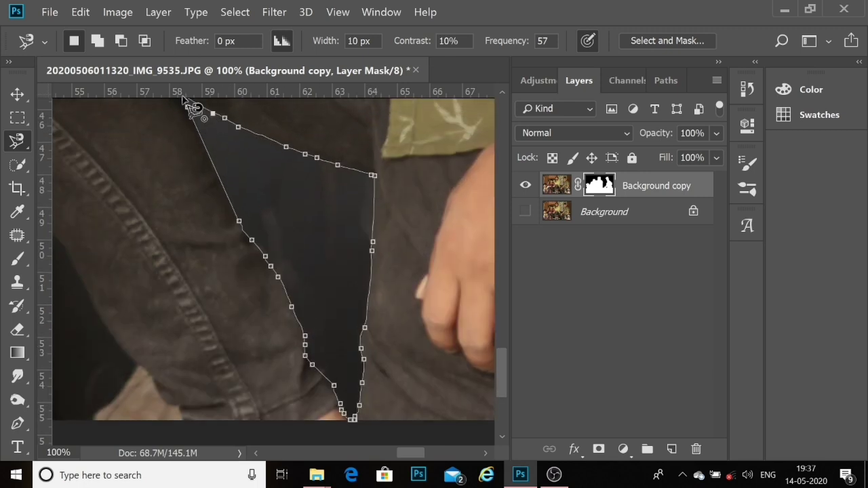
pyautogui.click(187, 110)
pyautogui.click(183, 106)
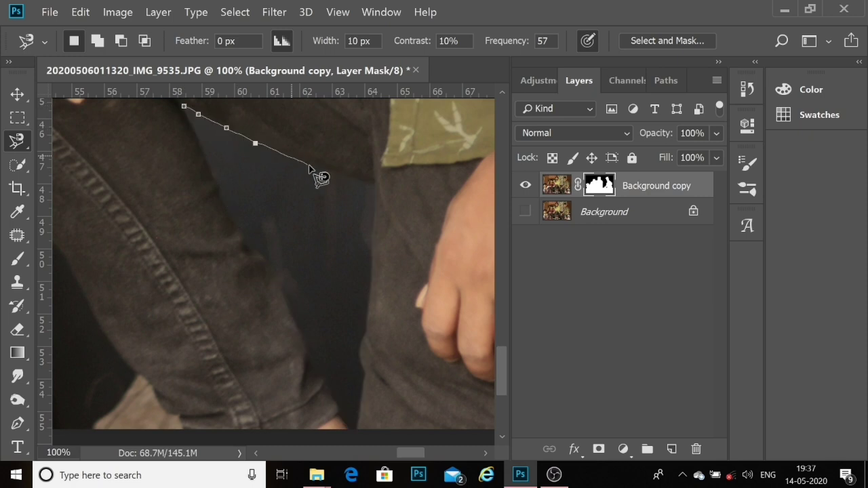
pyautogui.click(185, 107)
# Step: Erase the selected gap with a 153 px eraser, then deselect
pyautogui.press('e')
pyautogui.keyDown('alt'); pyautogui.click(265, 246); pyautogui.keyUp('alt')
pyautogui.press('Return')
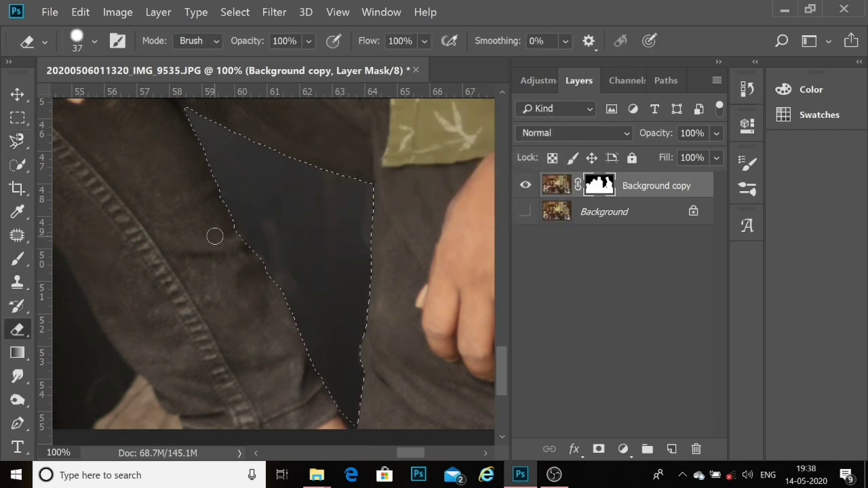
pyautogui.press(']')
pyautogui.press(']')
pyautogui.press(']')
pyautogui.moveTo(258, 237)
pyautogui.mouseDown()
pyautogui.moveTo(169, 115)
pyautogui.moveTo(300, 174)
pyautogui.moveTo(325, 310)
pyautogui.mouseUp()
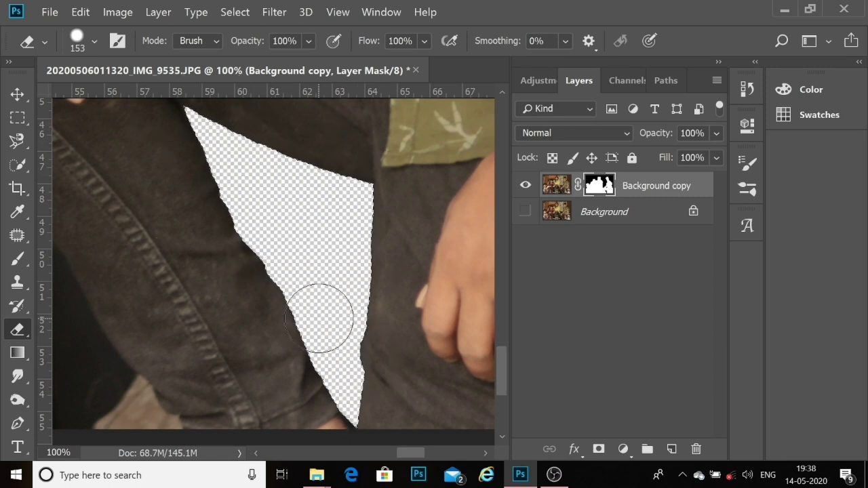
pyautogui.click(230, 13)
pyautogui.click(245, 41)
# Step: Shrink the eraser brush back to 12 px
pyautogui.scroll(2, 287, 180)
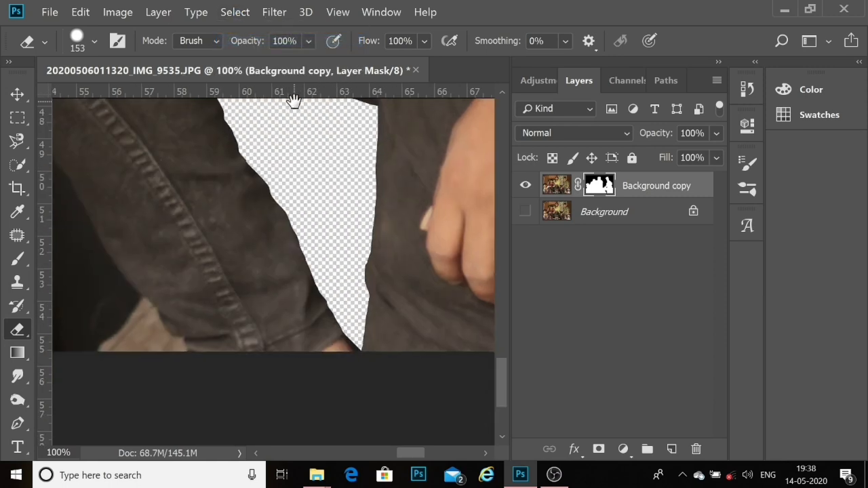
pyautogui.scroll(1, 291, 97)
pyautogui.scroll(1, 306, 258)
pyautogui.moveTo(339, 221); pyautogui.dragTo(143, 223)
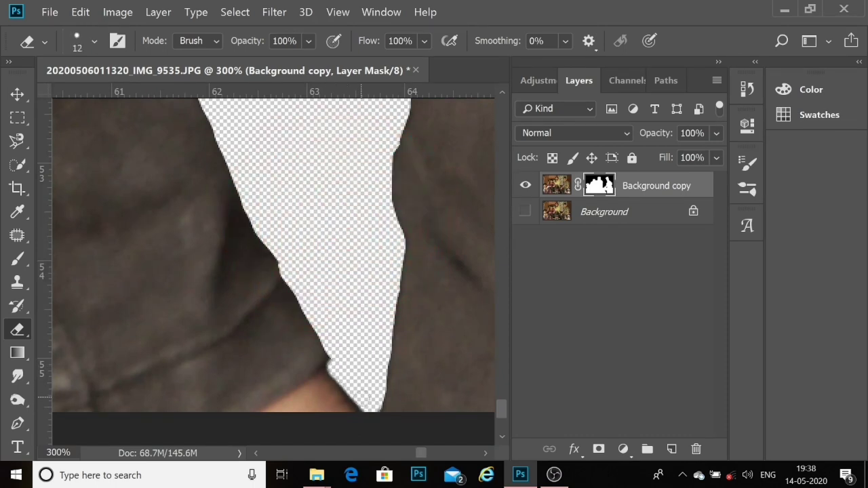
pyautogui.scroll(-3, 349, 381)
pyautogui.scroll(-2, 349, 382)
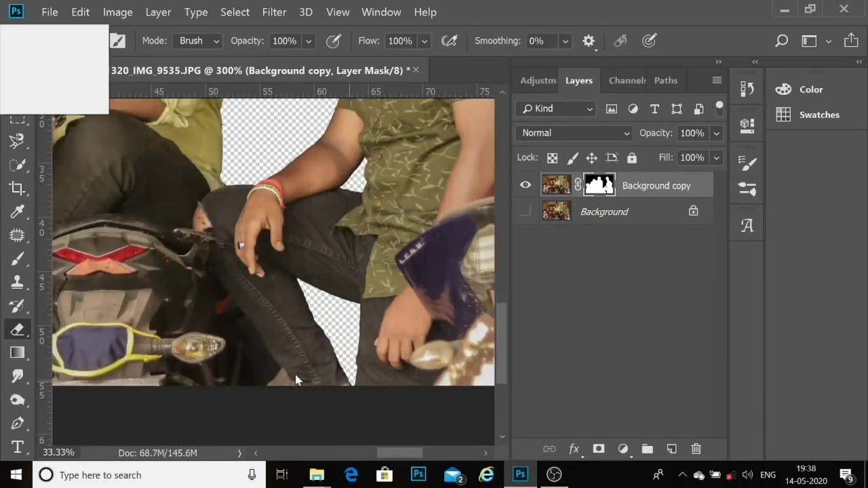
pyautogui.scroll(-2, 276, 374)
pyautogui.scroll(-2, 274, 371)
pyautogui.scroll(-1, 275, 371)
pyautogui.scroll(2, 349, 202)
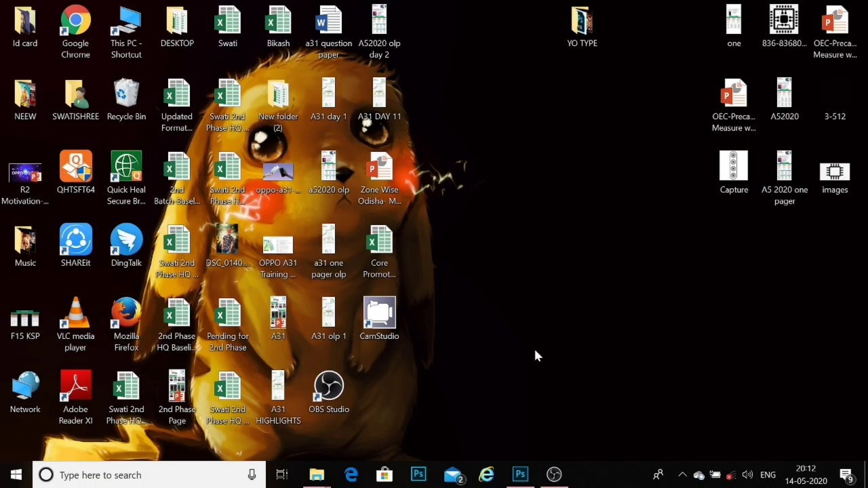
# Step: Open the warehouse image 1900672 from the Downloads folder
pyautogui.click(520, 475)
pyautogui.click(50, 12)
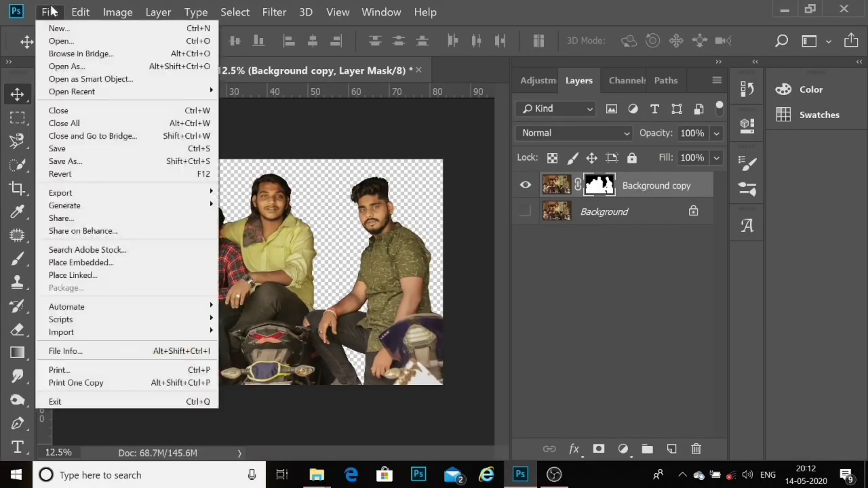
pyautogui.click(108, 40)
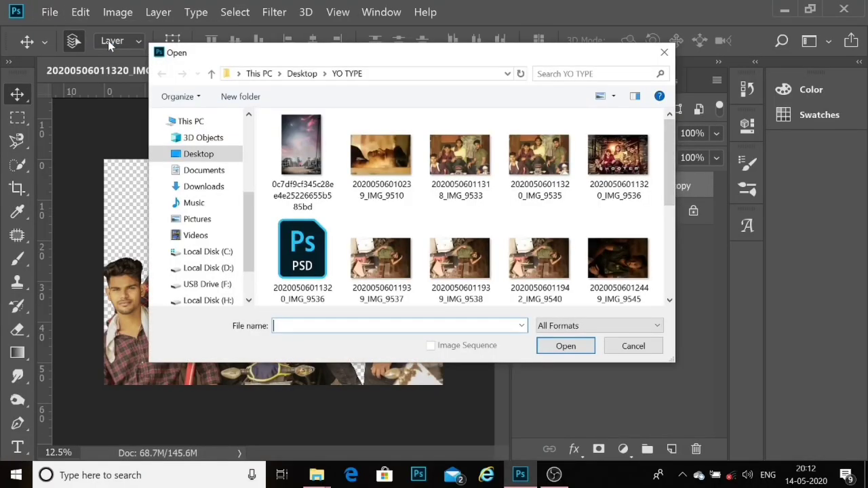
pyautogui.click(204, 186)
pyautogui.scroll(-2, 670, 278)
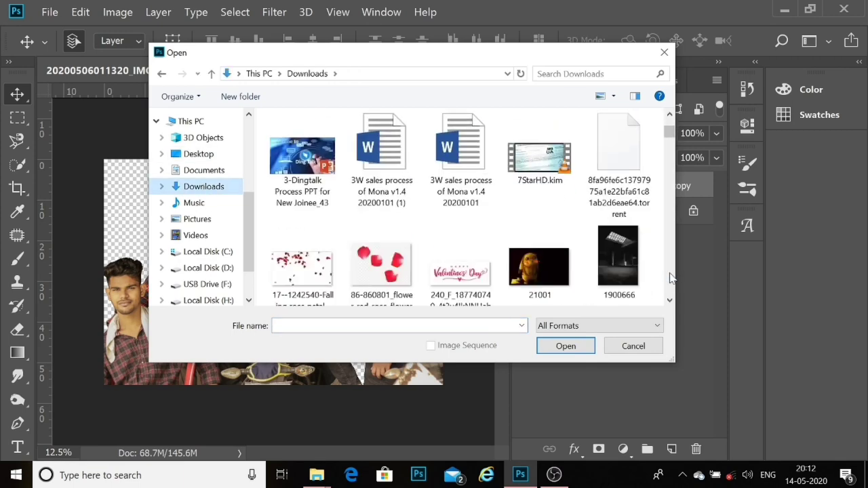
pyautogui.scroll(-2, 669, 279)
pyautogui.click(301, 257)
pyautogui.click(565, 346)
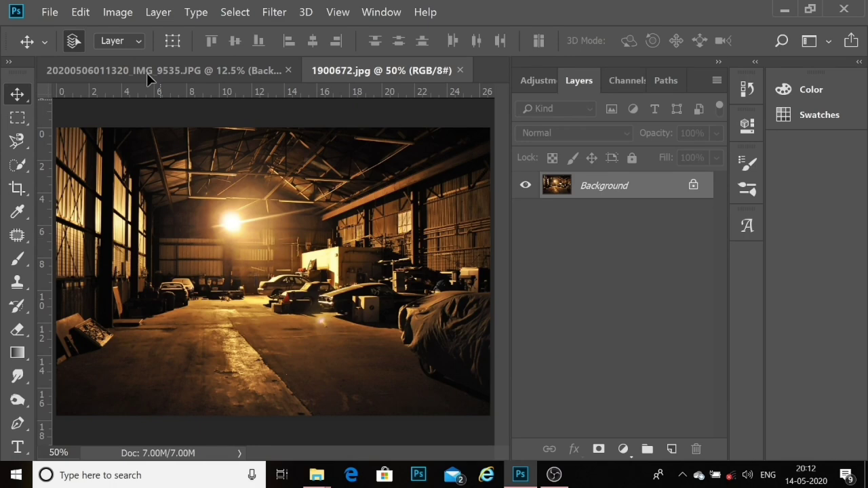
# Step: Bring the warehouse picture into the group photo, scaled about 333% to cover the canvas
pyautogui.moveTo(146, 73); pyautogui.dragTo(174, 191)
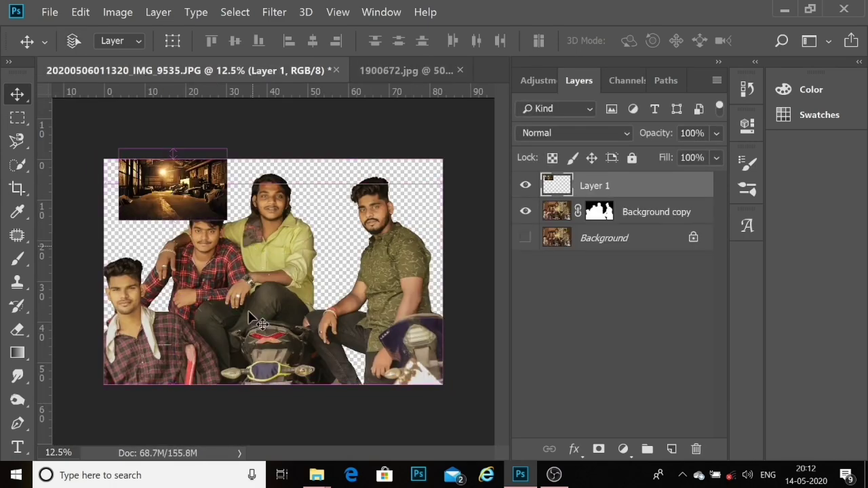
pyautogui.hotkey('ctrl', 't')
pyautogui.moveTo(226, 220); pyautogui.dragTo(479, 382)
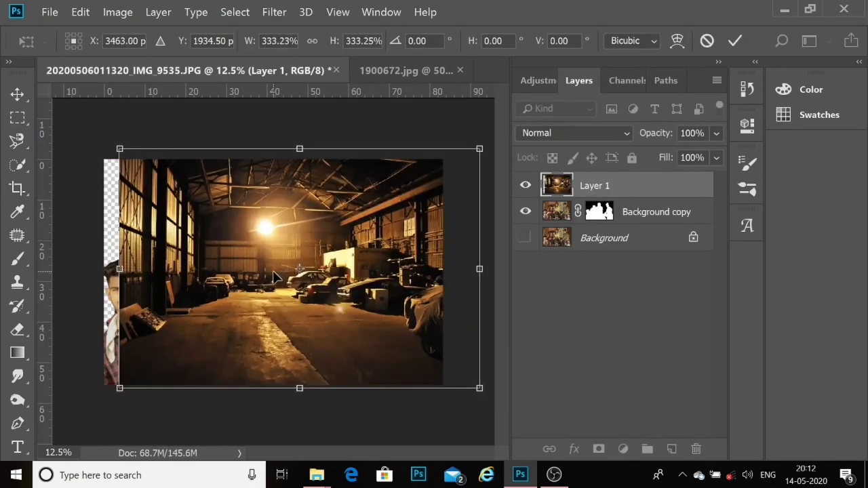
pyautogui.moveTo(281, 266); pyautogui.dragTo(242, 263)
pyautogui.press('Return')
# Step: Crop the canvas with its left, top and right edges pulled slightly outward
pyautogui.rightClick(27, 190)
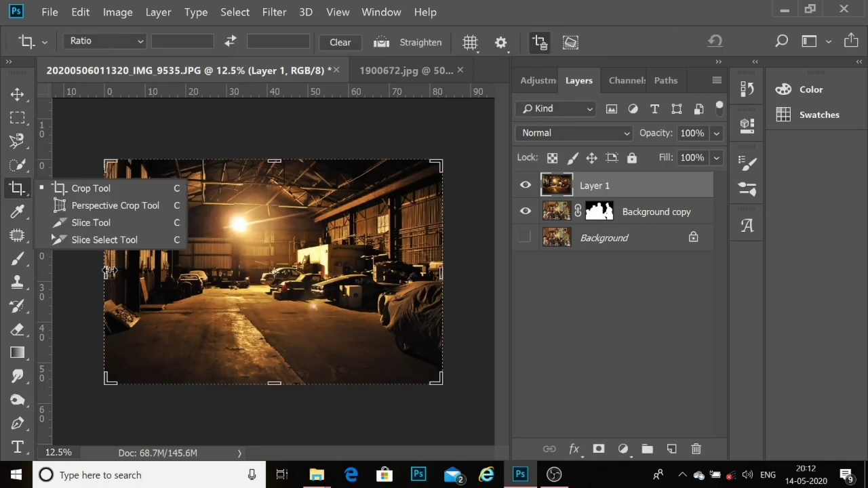
pyautogui.click(93, 186)
pyautogui.moveTo(101, 271); pyautogui.dragTo(104, 275)
pyautogui.moveTo(272, 161); pyautogui.dragTo(275, 146)
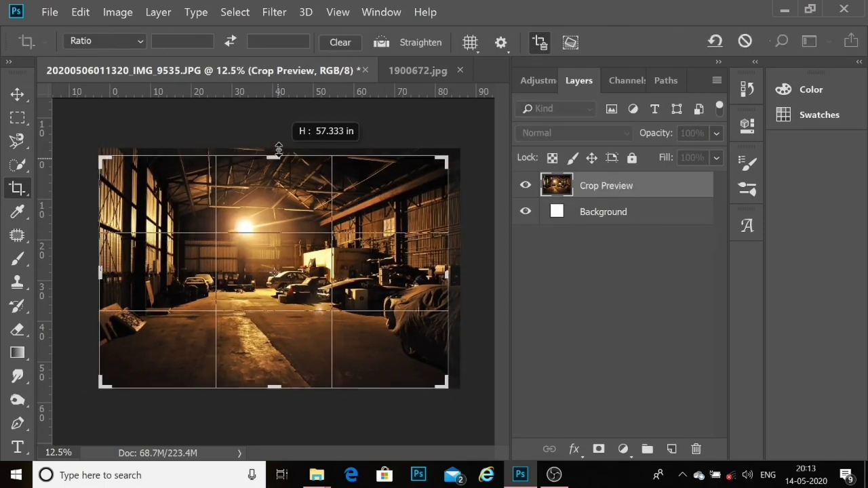
pyautogui.moveTo(441, 276); pyautogui.dragTo(455, 273)
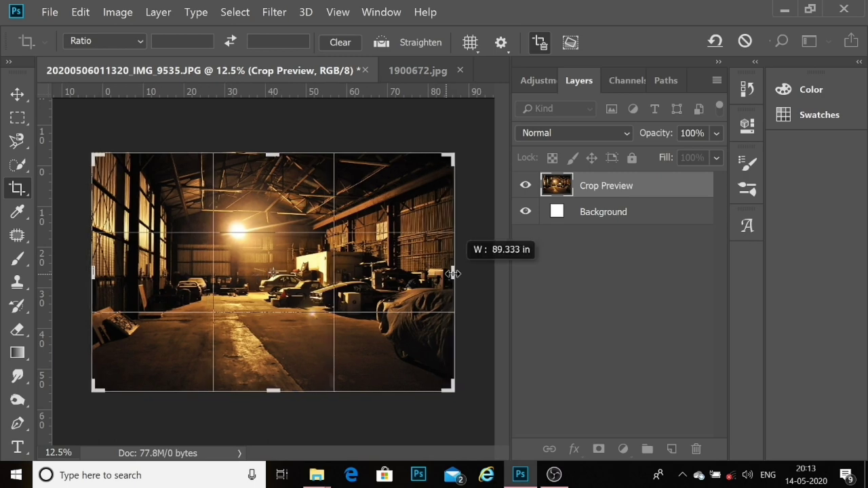
pyautogui.press('v')
pyautogui.click(370, 191)
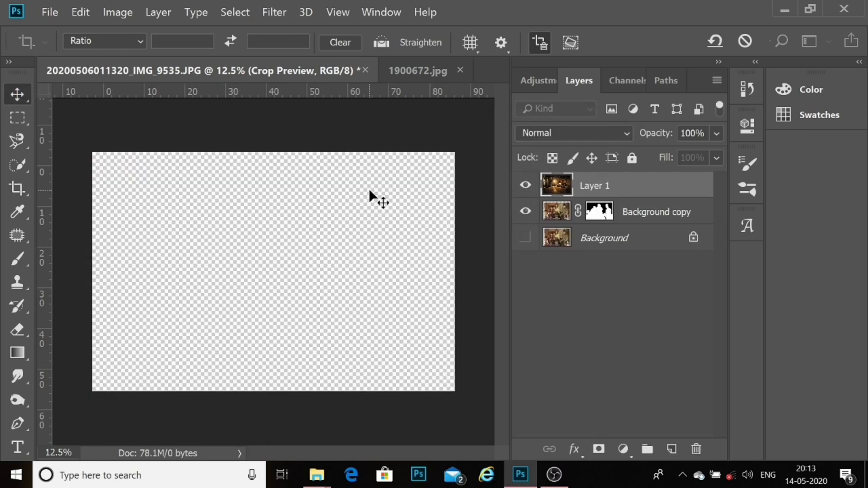
# Step: Start another crop, cancel it, and return to the Move tool
pyautogui.keyDown('ctrl'); pyautogui.click(451, 239); pyautogui.keyUp('ctrl')
pyautogui.keyDown('ctrl'); pyautogui.click(451, 239); pyautogui.keyUp('ctrl')
pyautogui.keyDown('ctrl'); pyautogui.click(451, 239); pyautogui.keyUp('ctrl')
pyautogui.press('c')
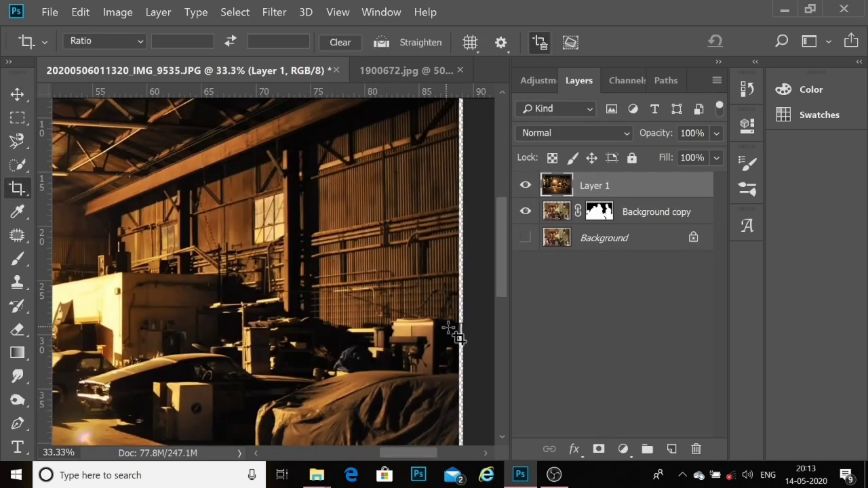
pyautogui.click(451, 329)
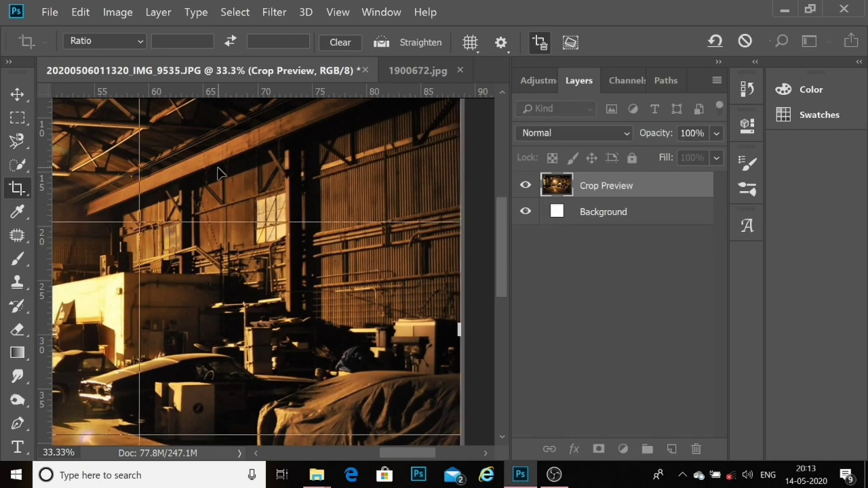
pyautogui.click(27, 93)
pyautogui.click(373, 180)
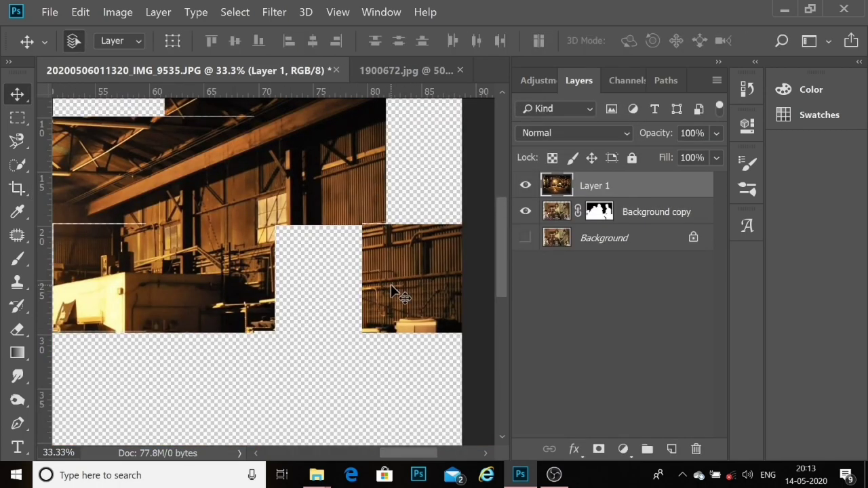
pyautogui.keyDown('alt'); pyautogui.scroll(-1, 392, 292); pyautogui.keyUp('alt')
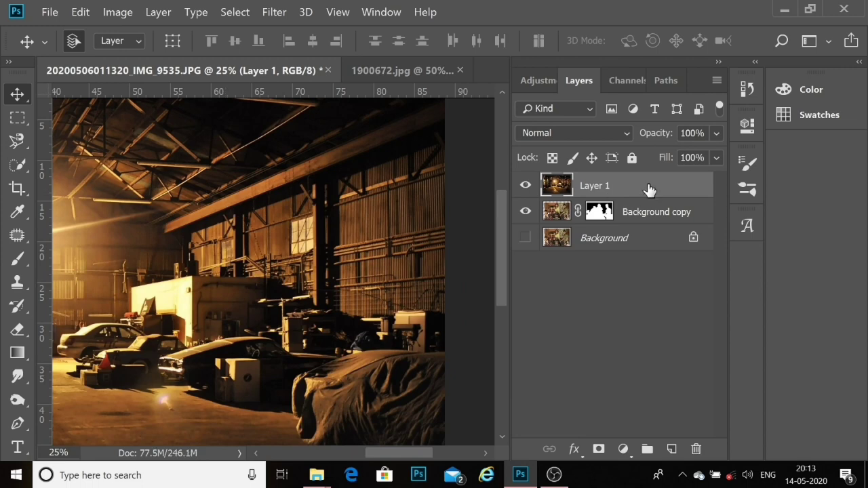
# Step: Put the warehouse layer beneath the group layer and delete the group layer's mask
pyautogui.moveTo(649, 189); pyautogui.dragTo(649, 223)
pyautogui.keyDown('alt'); pyautogui.scroll(-4, 196, 237); pyautogui.keyUp('alt')
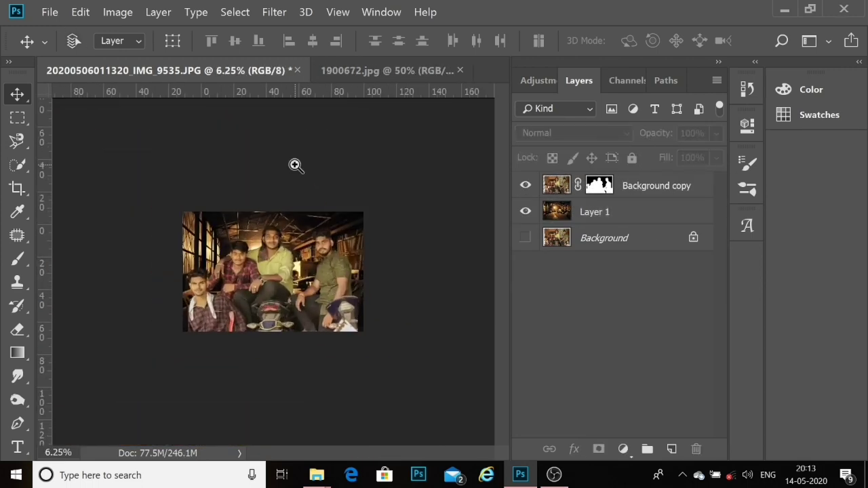
pyautogui.scroll(1, 295, 165)
pyautogui.click(557, 194)
pyautogui.click(599, 186)
pyautogui.rightClick(600, 183)
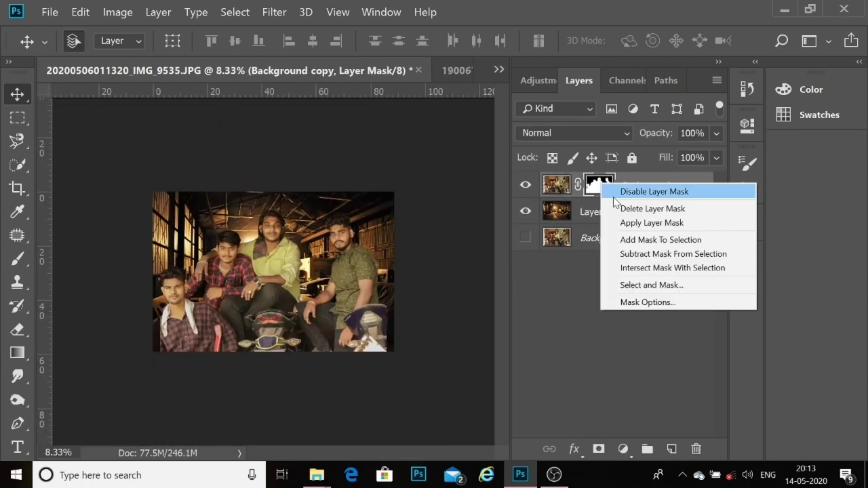
pyautogui.click(627, 209)
# Step: Scale the group photo slightly smaller and shift it right, then select the warehouse layer
pyautogui.hotkey('ctrl', 't')
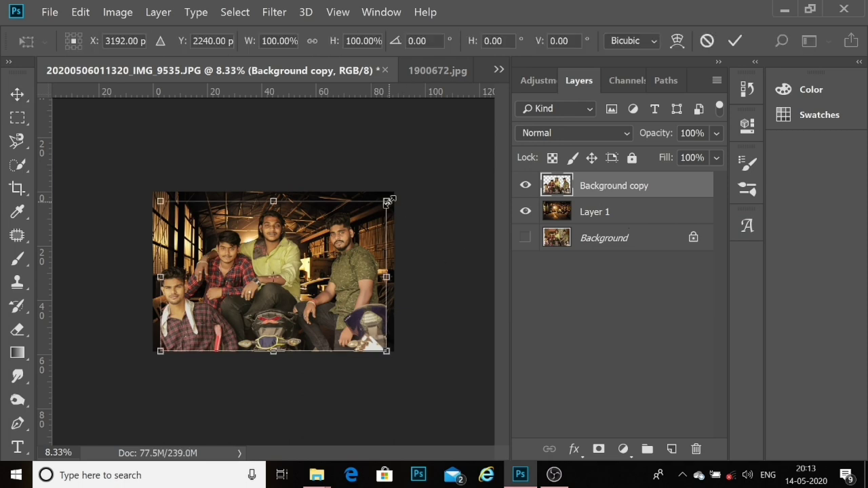
pyautogui.moveTo(384, 209); pyautogui.dragTo(375, 223)
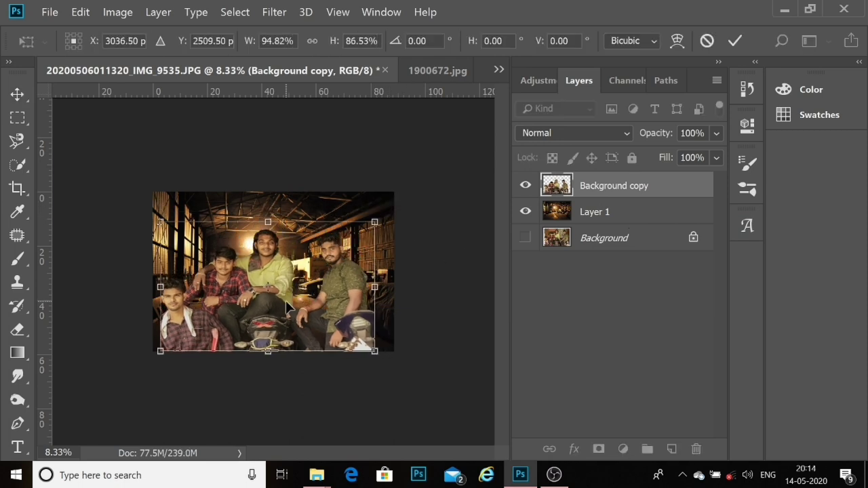
pyautogui.moveTo(290, 309); pyautogui.dragTo(297, 309)
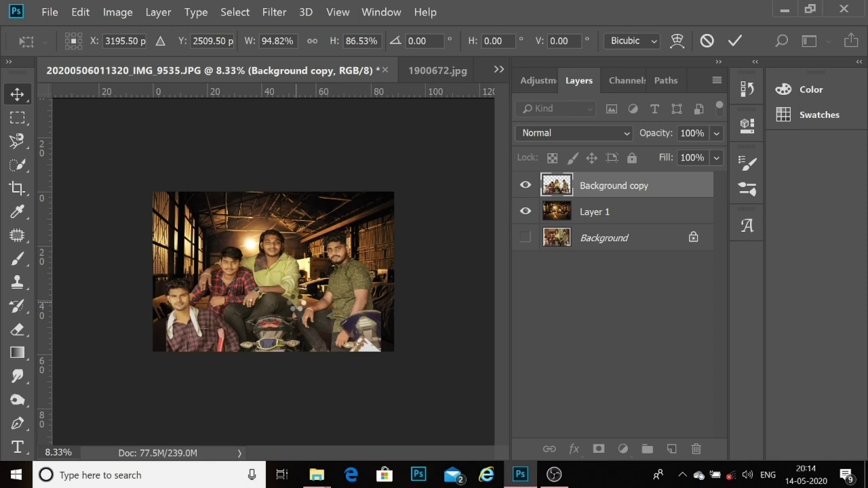
pyautogui.press('Return')
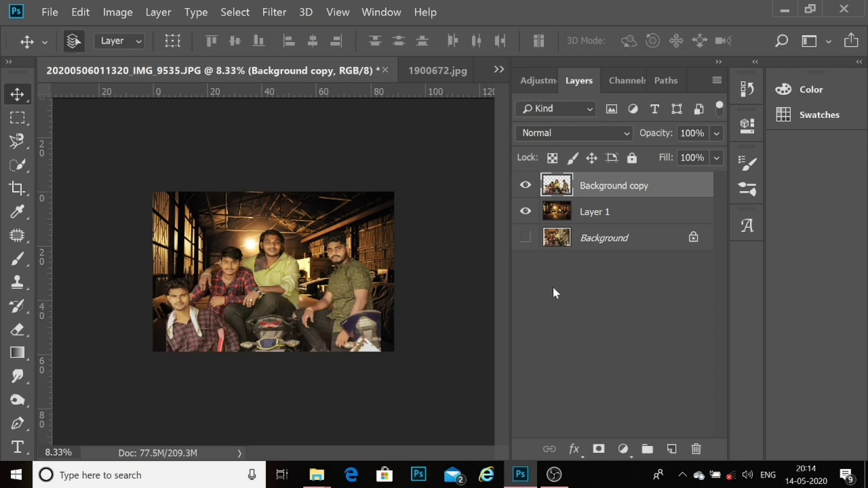
pyautogui.click(604, 207)
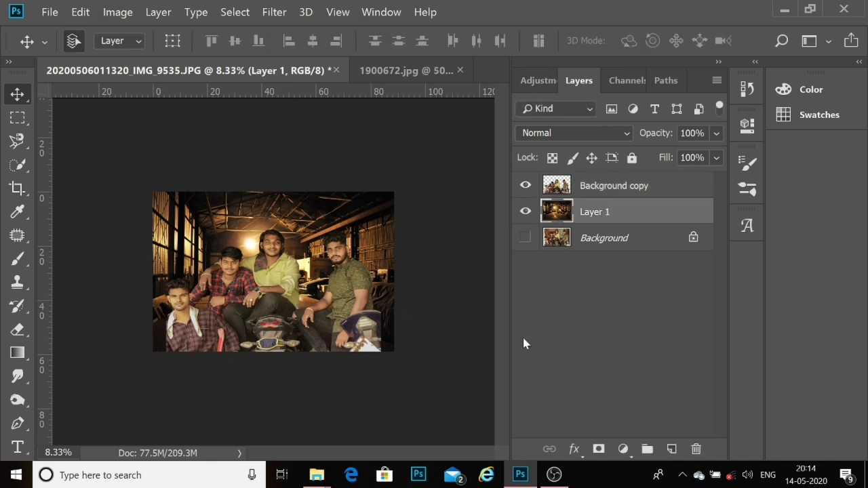
# Step: Open S.R (9).jpg from D:\New folder\1500+ PNG FILE BY TAPASHEDITZ\1500+ PNG FILE\tool
pyautogui.click(51, 12)
pyautogui.click(73, 42)
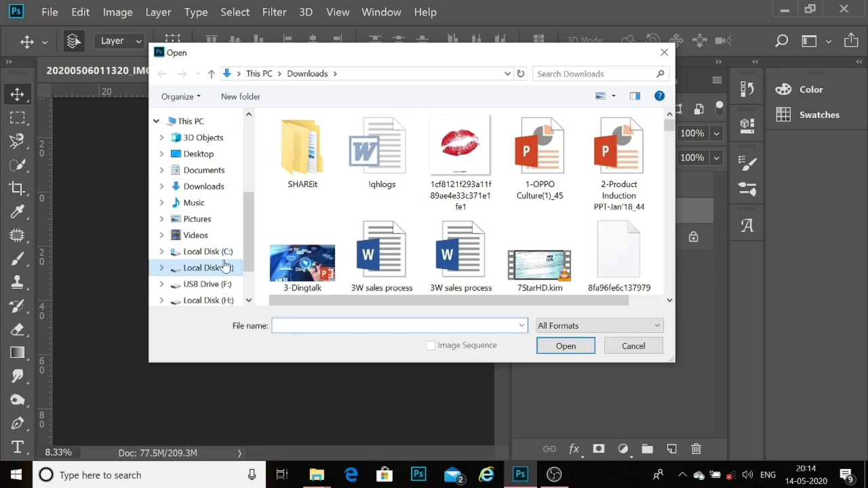
pyautogui.click(224, 267)
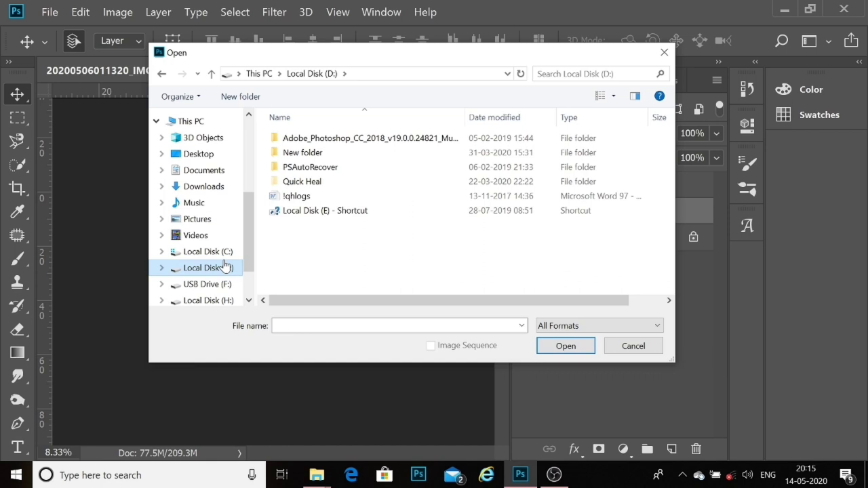
pyautogui.click(215, 301)
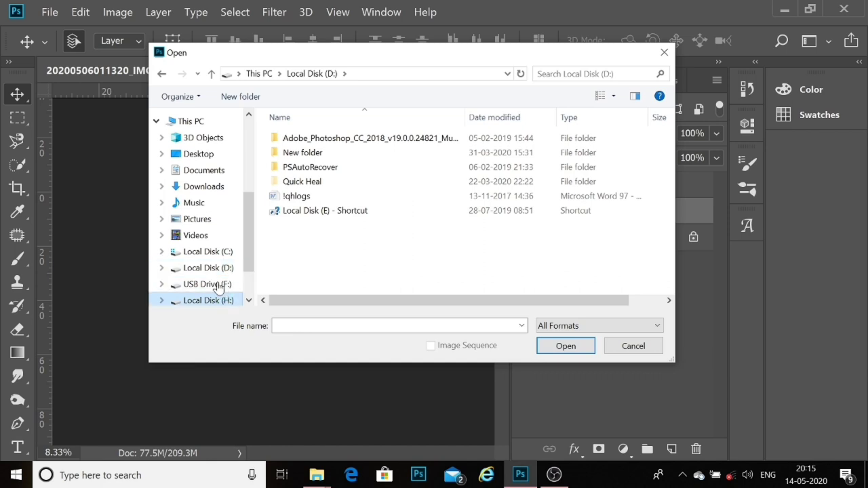
pyautogui.click(218, 268)
pyautogui.doubleClick(322, 155)
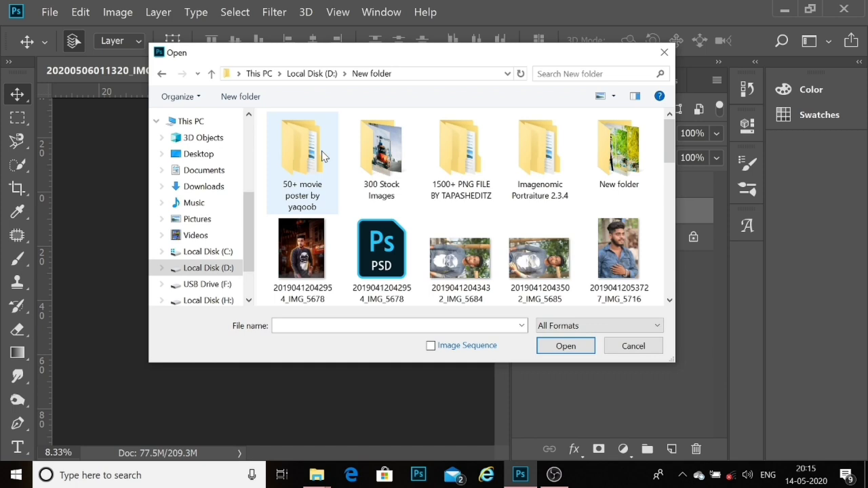
pyautogui.doubleClick(467, 163)
pyautogui.doubleClick(390, 139)
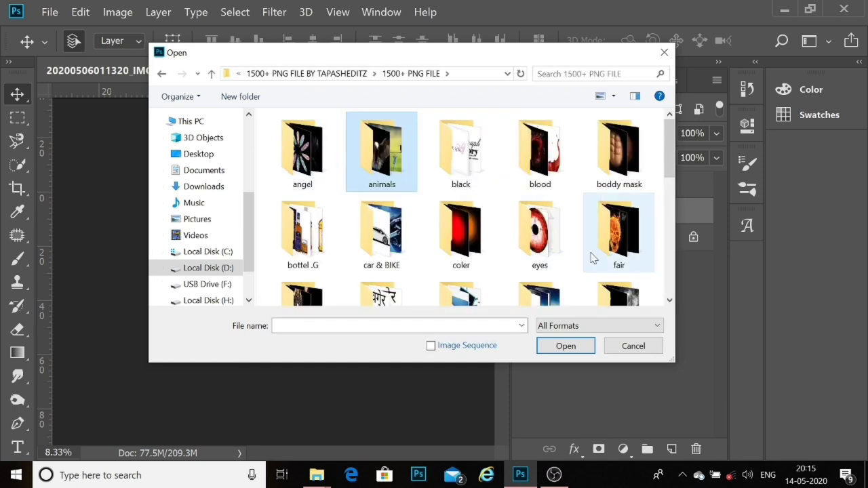
pyautogui.click(670, 300)
pyautogui.scroll(-2, 386, 157)
pyautogui.doubleClick(385, 158)
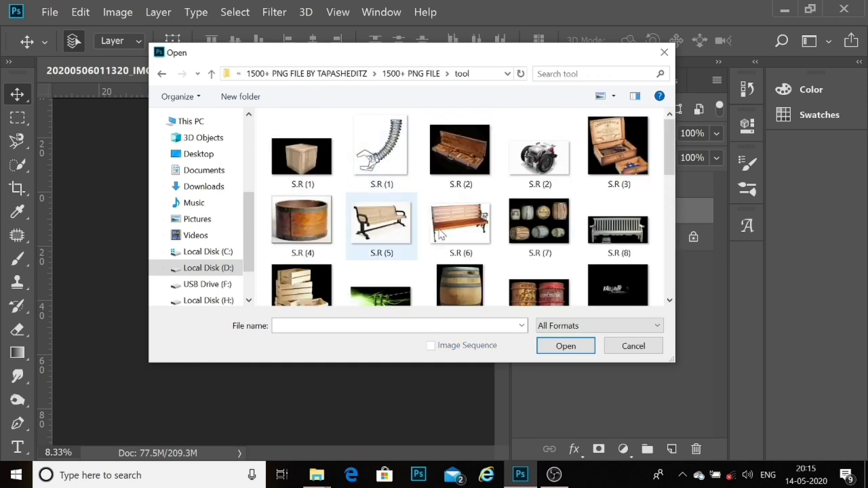
pyautogui.click(304, 286)
pyautogui.click(566, 346)
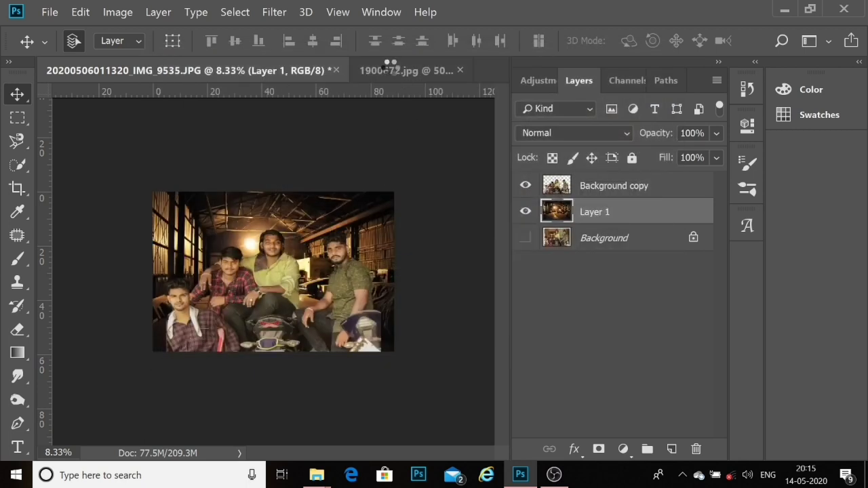
# Step: Magic-erase the crates' black background and drag them into the group photo above the group layer
pyautogui.click(17, 330)
pyautogui.hotkey('shift', 'e')
pyautogui.hotkey('shift', 'e')
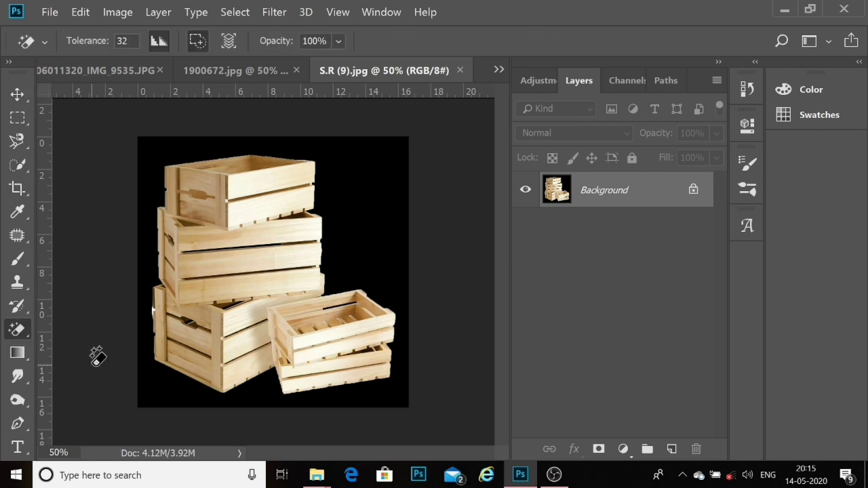
pyautogui.click(373, 192)
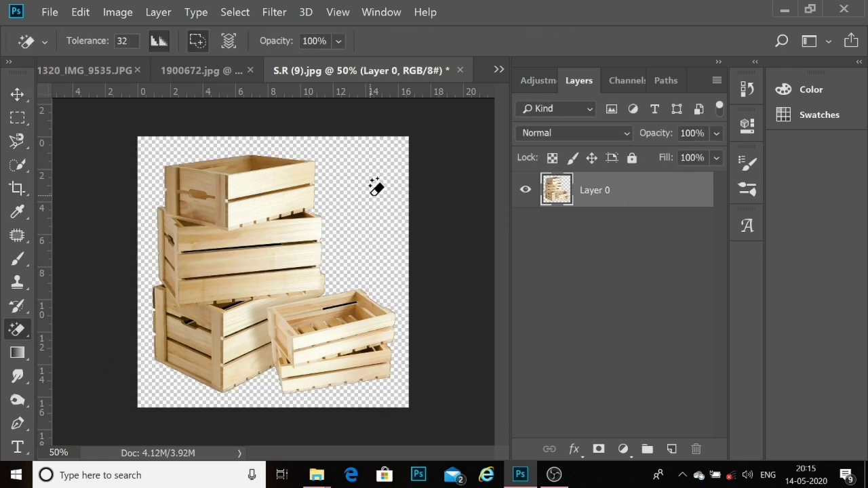
pyautogui.click(17, 95)
pyautogui.moveTo(199, 160); pyautogui.dragTo(193, 312)
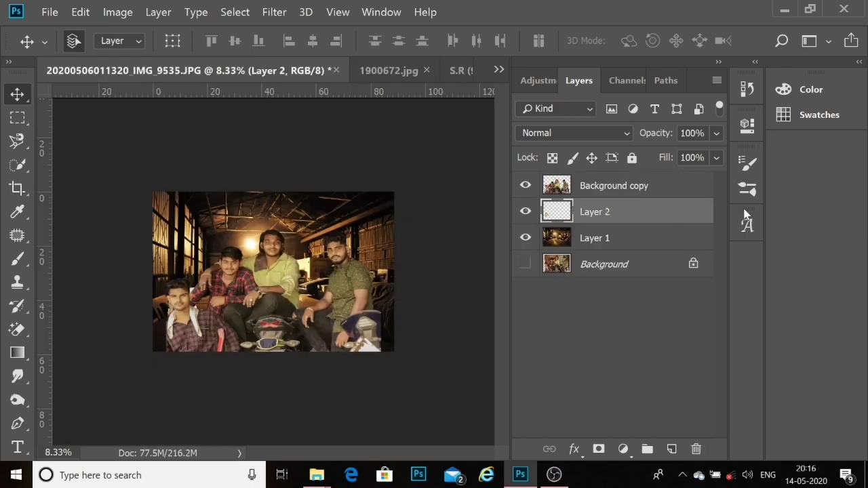
pyautogui.moveTo(677, 211); pyautogui.dragTo(674, 181)
# Step: Enlarge the crates and place them at the bottom-left of the photo
pyautogui.hotkey('ctrl', 't')
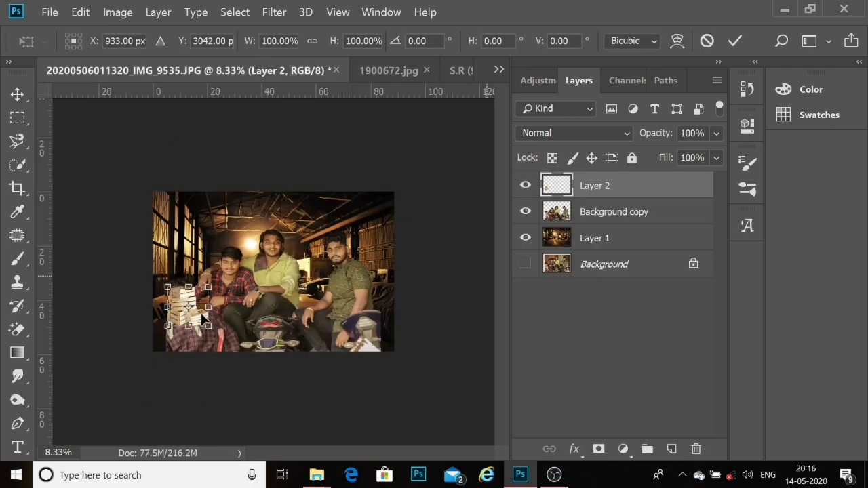
pyautogui.moveTo(207, 325)
pyautogui.mouseDown()
pyautogui.moveTo(216, 334)
pyautogui.moveTo(176, 342)
pyautogui.mouseUp()
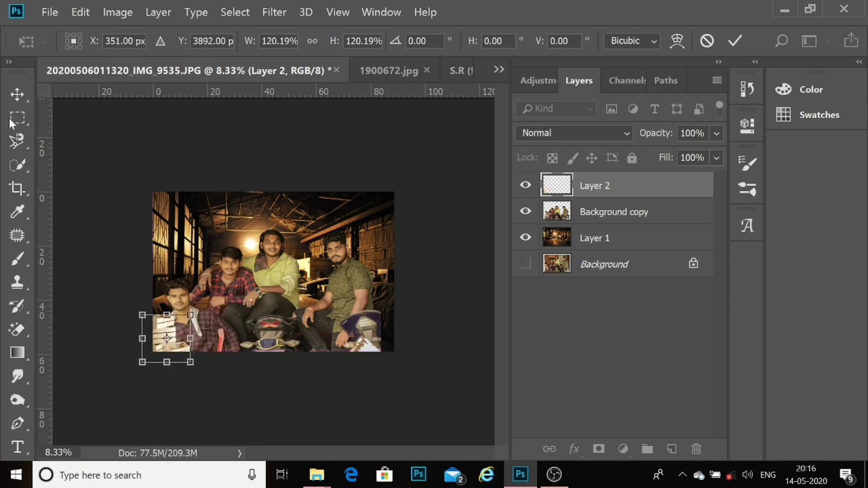
pyautogui.click(18, 94)
pyautogui.click(374, 190)
pyautogui.scroll(1, 261, 281)
pyautogui.scroll(-1, 262, 280)
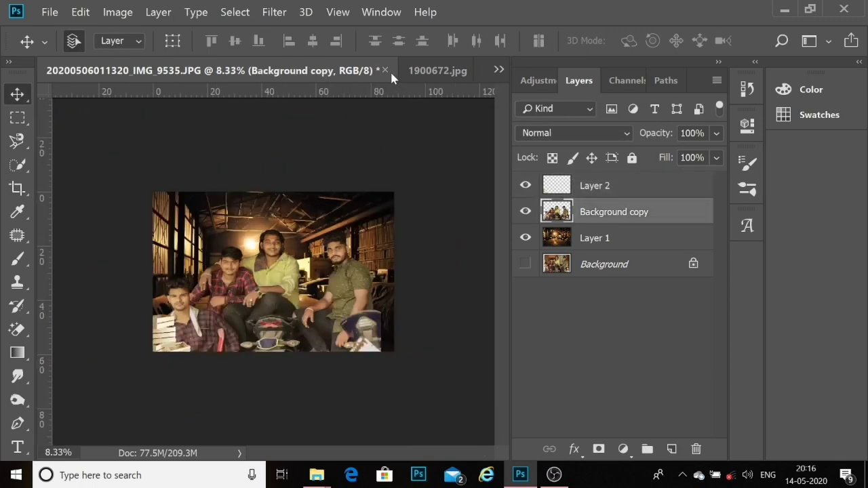
# Step: Close the 1900672.jpg and crates documents without saving changes
pyautogui.click(465, 72)
pyautogui.click(384, 70)
pyautogui.click(469, 70)
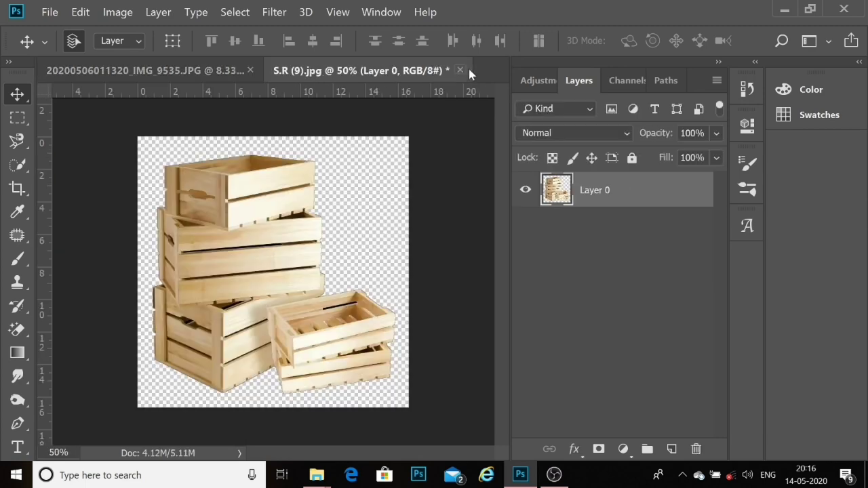
pyautogui.click(460, 69)
pyautogui.click(444, 192)
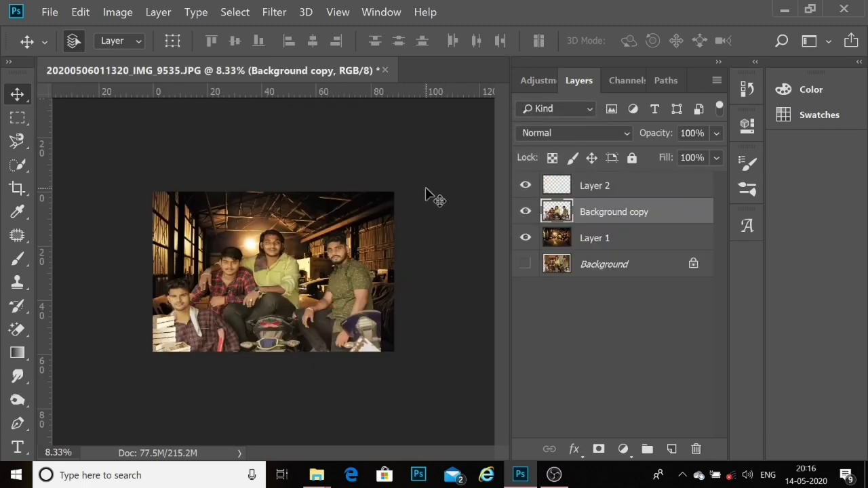
# Step: Open the kerosene barrels image S.R (12)
pyautogui.click(49, 12)
pyautogui.click(55, 36)
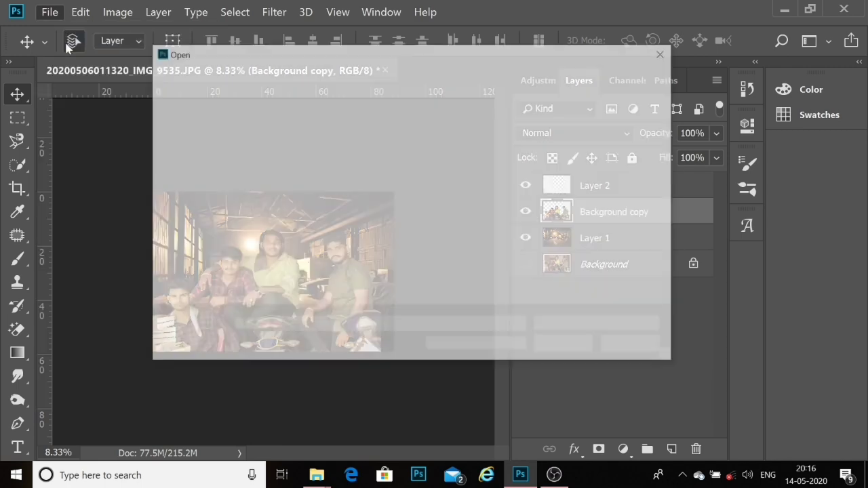
pyautogui.scroll(-1, 581, 306)
pyautogui.click(539, 268)
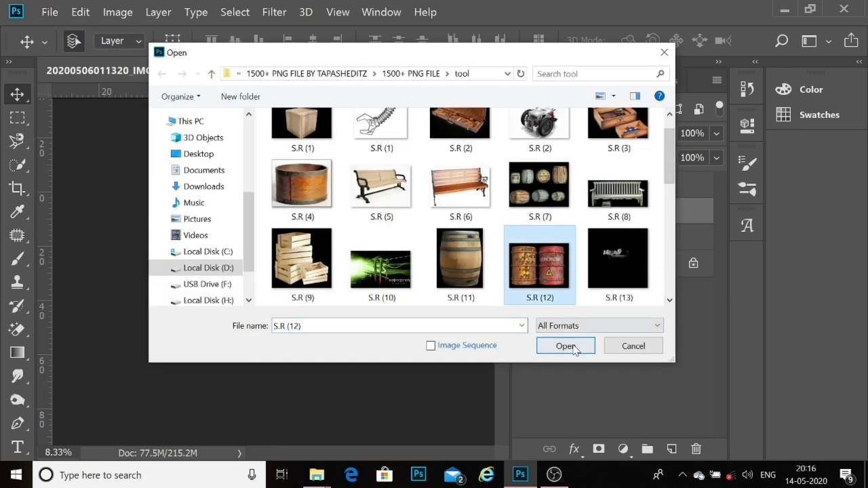
pyautogui.click(565, 346)
# Step: Magic-erase the barrels' background and place them in the group photo, enlarged about 136%, bottom right
pyautogui.click(17, 329)
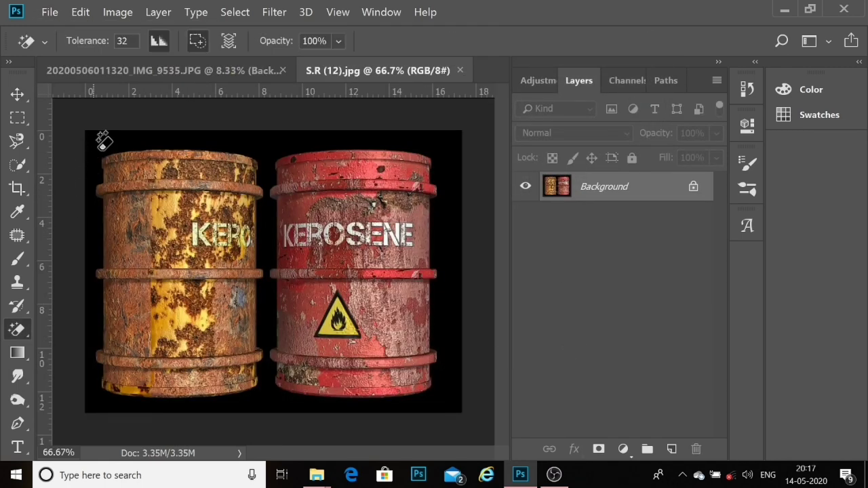
pyautogui.click(103, 139)
pyautogui.press('v')
pyautogui.moveTo(100, 155)
pyautogui.mouseDown()
pyautogui.moveTo(281, 258)
pyautogui.moveTo(333, 272)
pyautogui.mouseUp()
pyautogui.hotkey('ctrl', 't')
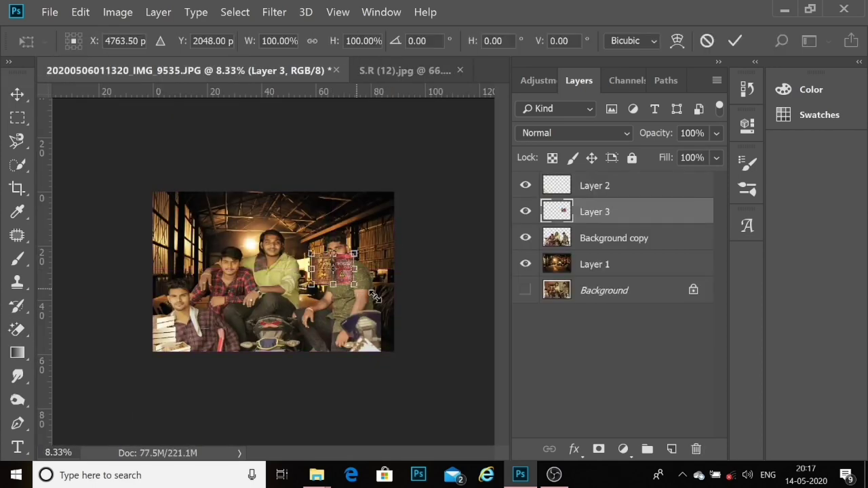
pyautogui.moveTo(374, 296); pyautogui.dragTo(411, 355)
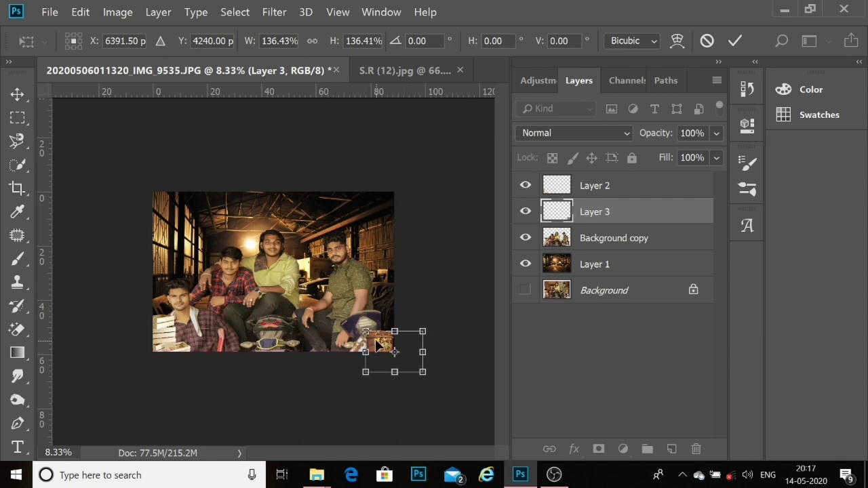
pyautogui.moveTo(364, 330)
pyautogui.mouseDown()
pyautogui.moveTo(351, 323)
pyautogui.moveTo(374, 330)
pyautogui.mouseUp()
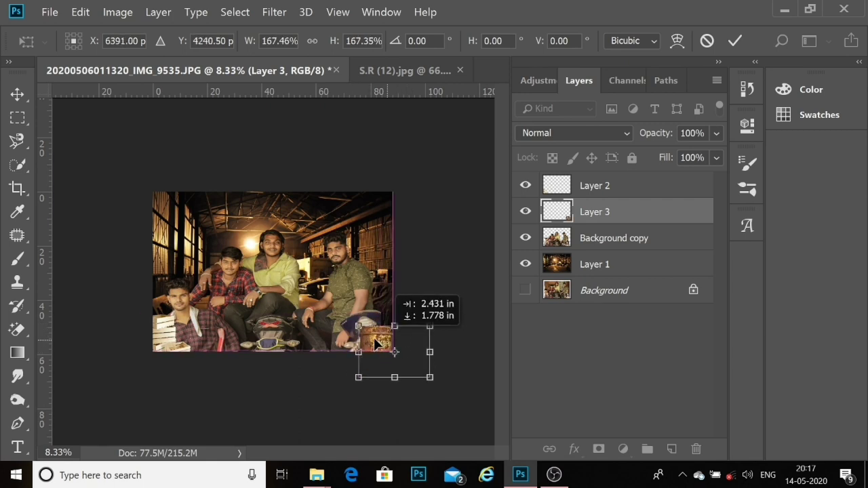
pyautogui.press('Return')
# Step: Soften the barrel with a 9 px Gaussian Blur and nudge it toward the lower-right edge
pyautogui.hotkey('ctrl', '+')
pyautogui.hotkey('ctrl', '+')
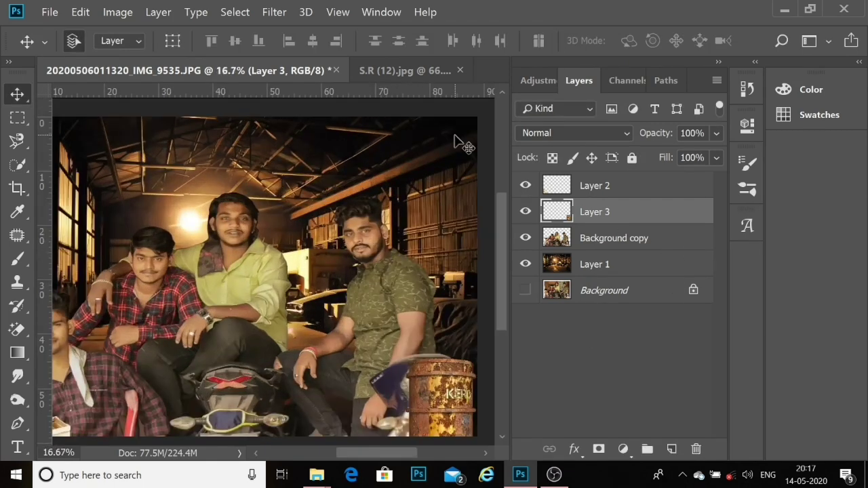
pyautogui.click(274, 11)
pyautogui.moveTo(276, 160)
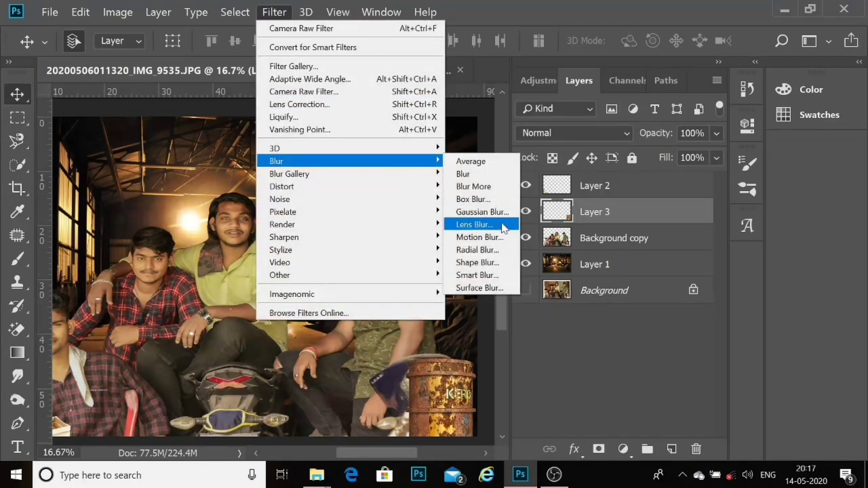
pyautogui.click(499, 212)
pyautogui.moveTo(335, 335); pyautogui.dragTo(376, 334)
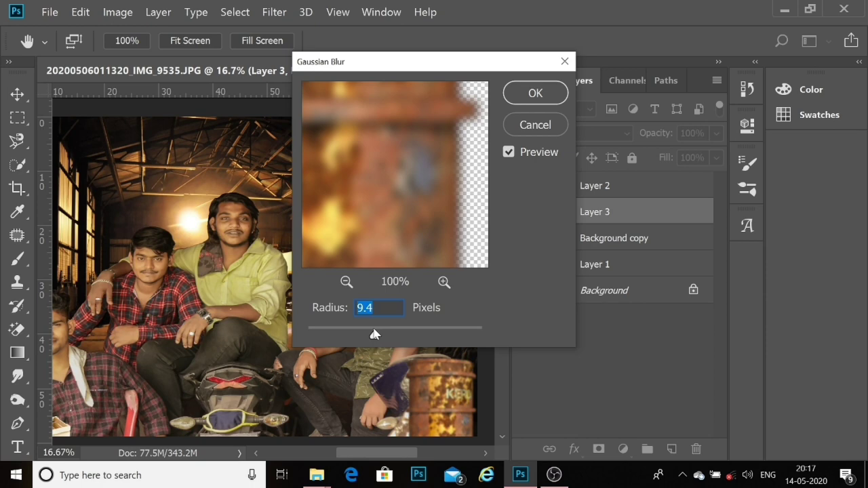
pyautogui.hotkey('ctrl', '-')
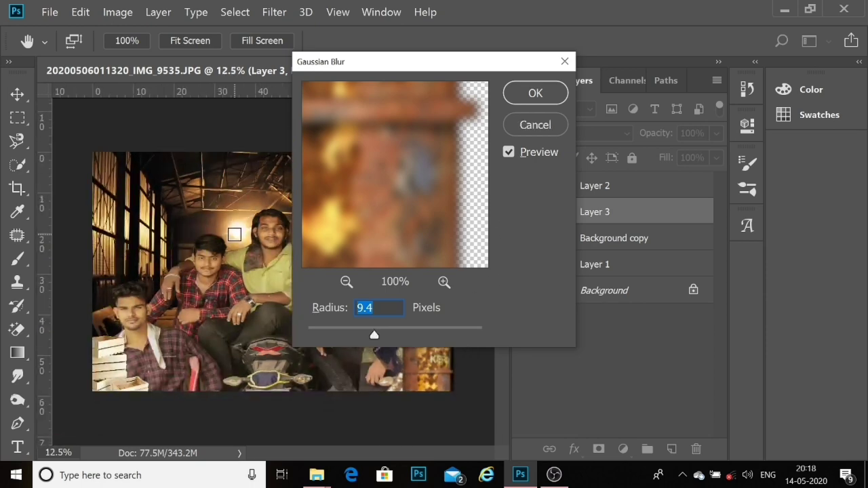
pyautogui.moveTo(376, 337); pyautogui.dragTo(372, 337)
pyautogui.click(535, 94)
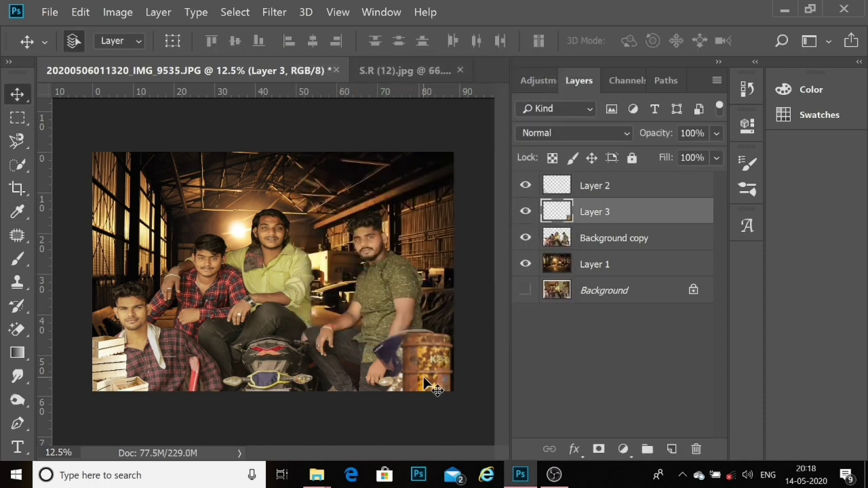
pyautogui.moveTo(430, 369)
pyautogui.mouseDown()
pyautogui.moveTo(417, 424)
pyautogui.moveTo(461, 378)
pyautogui.mouseUp()
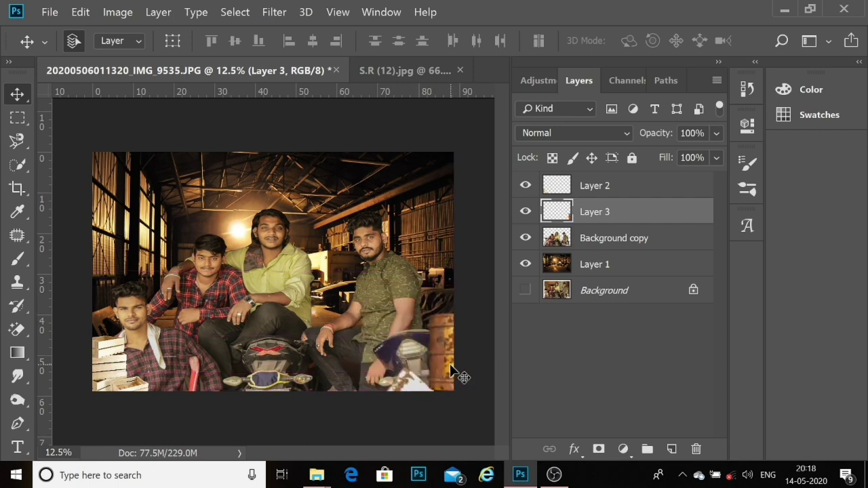
# Step: Add a new empty layer above Layer 1
pyautogui.click(607, 190)
pyautogui.click(274, 11)
pyautogui.click(285, 26)
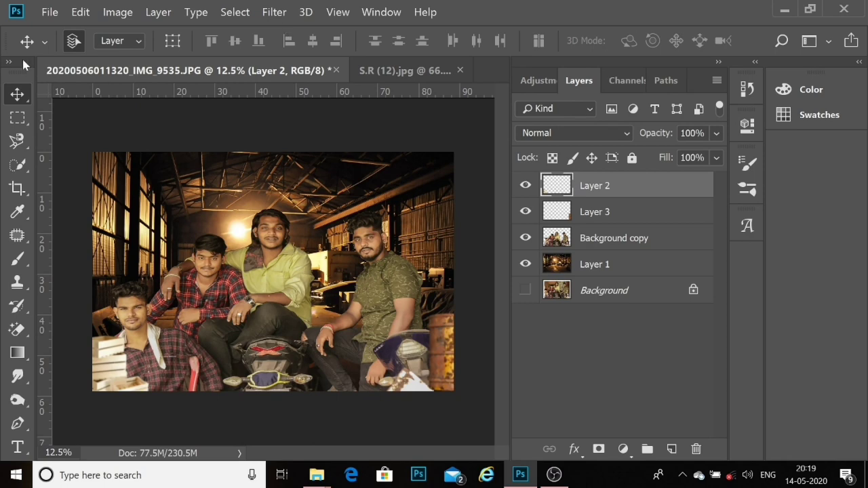
pyautogui.click(621, 245)
pyautogui.click(644, 263)
pyautogui.click(672, 449)
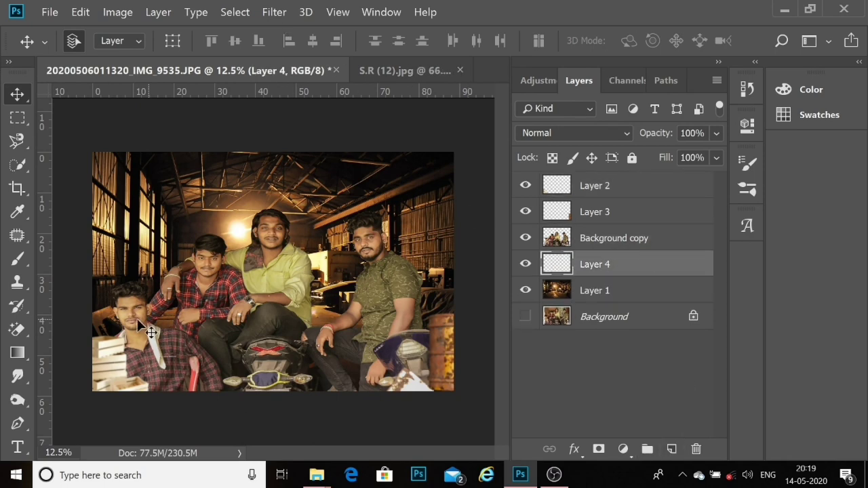
# Step: Paint a soft orange glow with a huge 1135 px, 0% hardness brush
pyautogui.press('b')
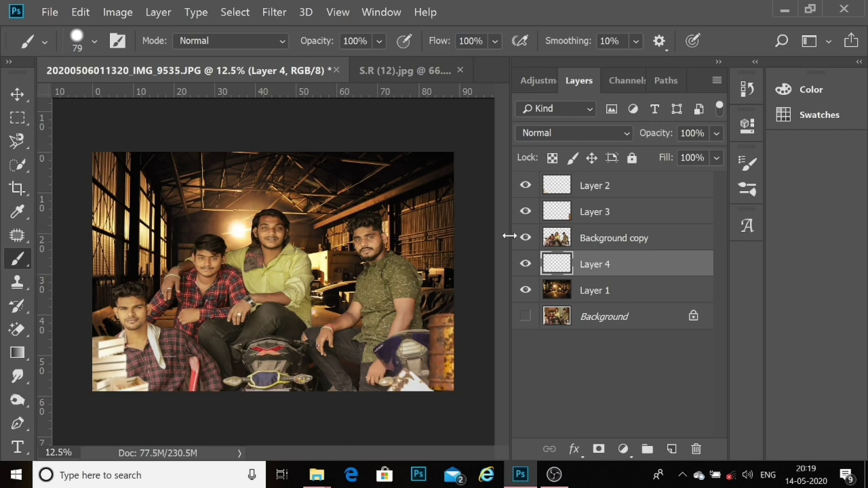
pyautogui.click(807, 90)
pyautogui.click(729, 82)
pyautogui.moveTo(325, 180)
pyautogui.mouseDown()
pyautogui.moveTo(334, 229)
pyautogui.moveTo(280, 133)
pyautogui.mouseUp()
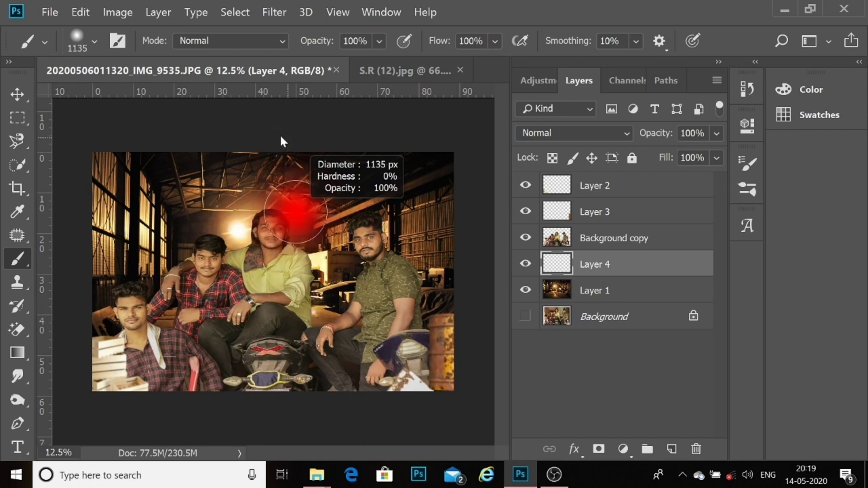
pyautogui.click(18, 95)
# Step: Enlarge the glow about 223%, move it behind the men, and set it to Screen blending
pyautogui.hotkey('ctrl', 't')
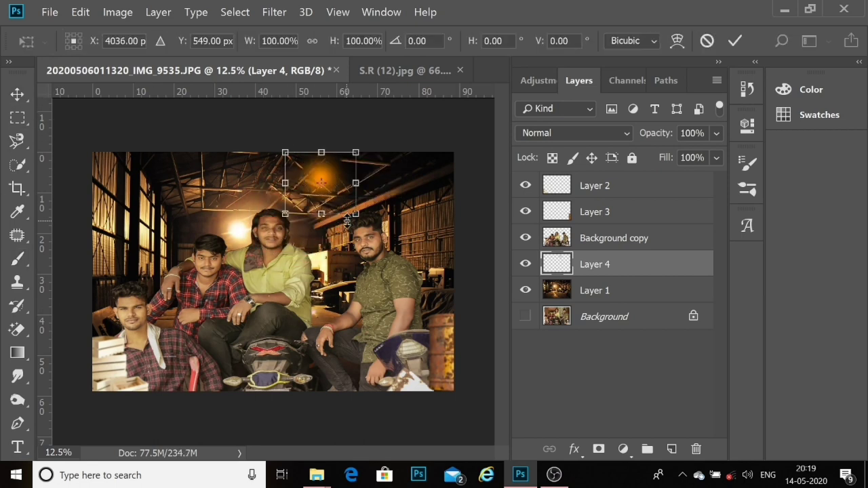
pyautogui.moveTo(357, 216); pyautogui.dragTo(444, 290)
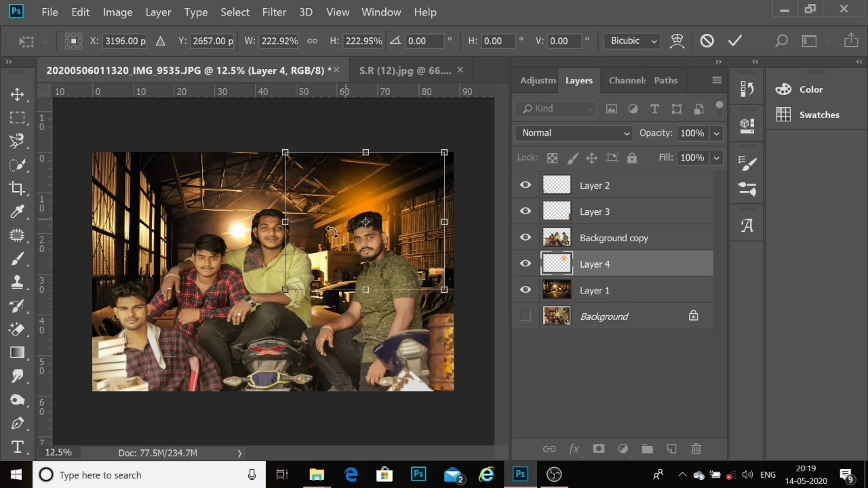
pyautogui.moveTo(377, 204)
pyautogui.mouseDown()
pyautogui.moveTo(290, 261)
pyautogui.moveTo(291, 179)
pyautogui.moveTo(320, 192)
pyautogui.mouseUp()
pyautogui.press('Return')
pyautogui.click(579, 134)
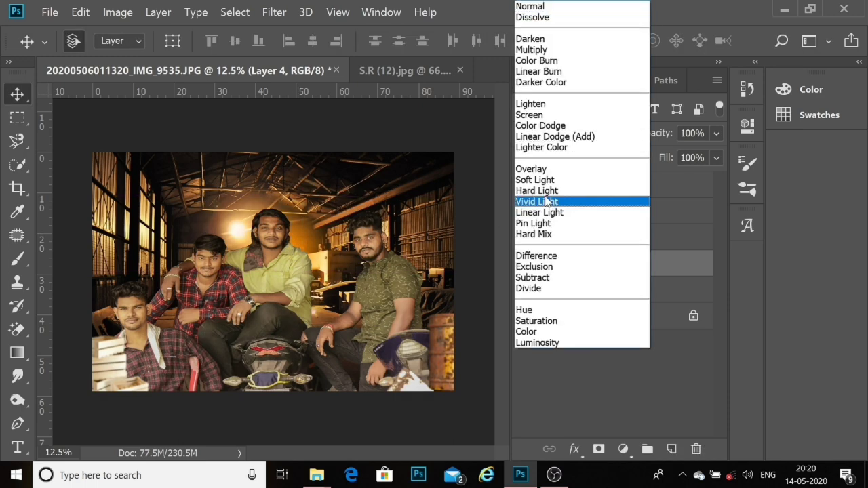
pyautogui.click(538, 112)
pyautogui.click(619, 242)
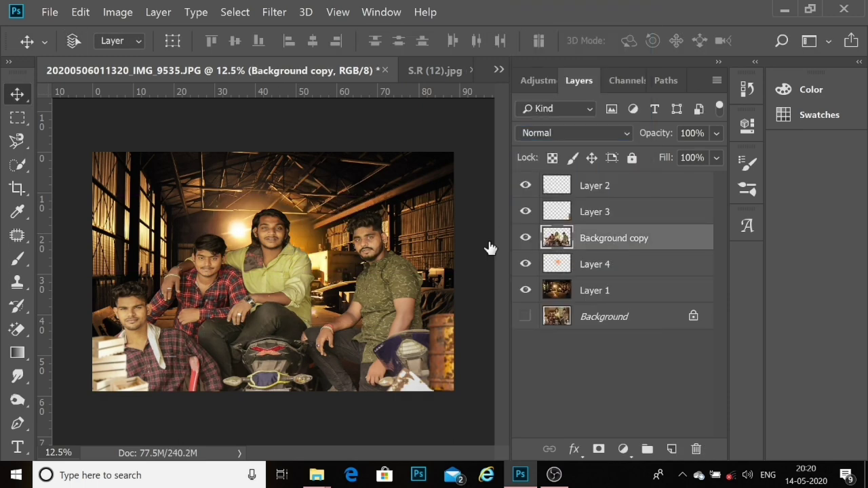
# Step: Stretch the group cut-out (Background copy) slightly taller from the top and apply
pyautogui.hotkey('ctrl', 't')
pyautogui.moveTo(273, 199); pyautogui.dragTo(273, 182)
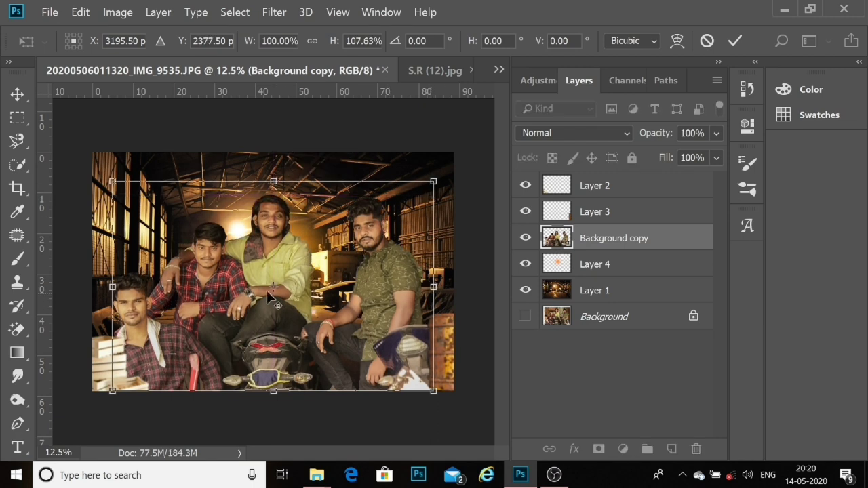
pyautogui.press('v')
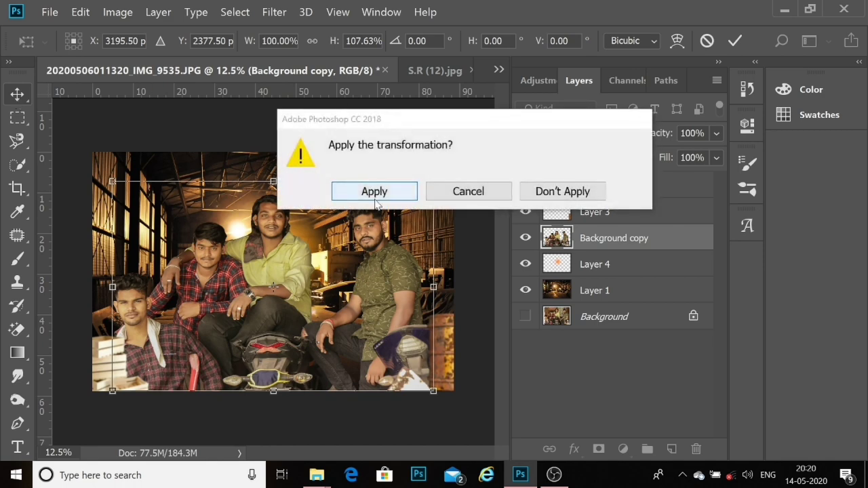
pyautogui.click(375, 197)
# Step: Add an orange glow copy scaled to about 54%, placed just below the centre man's face
pyautogui.moveTo(617, 271)
pyautogui.mouseDown()
pyautogui.moveTo(671, 448)
pyautogui.moveTo(606, 234)
pyautogui.mouseUp()
pyautogui.moveTo(281, 259)
pyautogui.mouseDown()
pyautogui.moveTo(238, 228)
pyautogui.moveTo(224, 231)
pyautogui.mouseUp()
pyautogui.hotkey('ctrl', 't')
pyautogui.moveTo(320, 111); pyautogui.dragTo(249, 226)
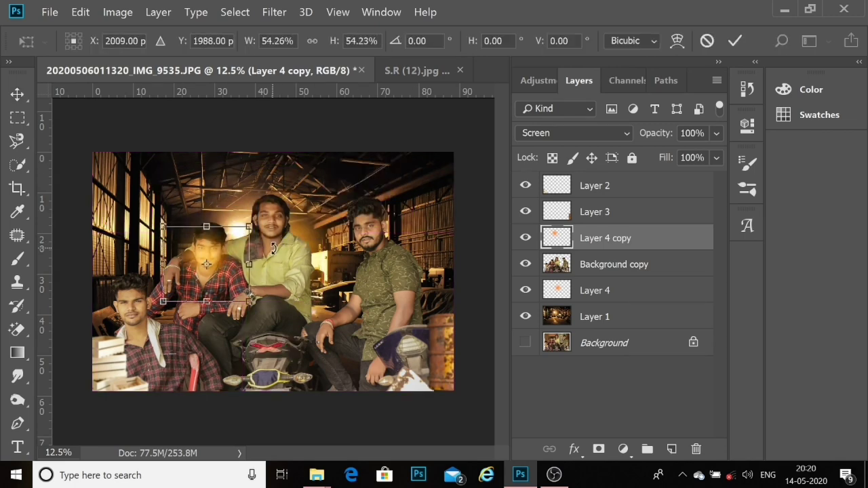
pyautogui.moveTo(210, 263)
pyautogui.mouseDown()
pyautogui.moveTo(245, 233)
pyautogui.moveTo(236, 201)
pyautogui.mouseUp()
pyautogui.press('Return')
pyautogui.keyDown('ctrl'); pyautogui.click(248, 181); pyautogui.keyUp('ctrl')
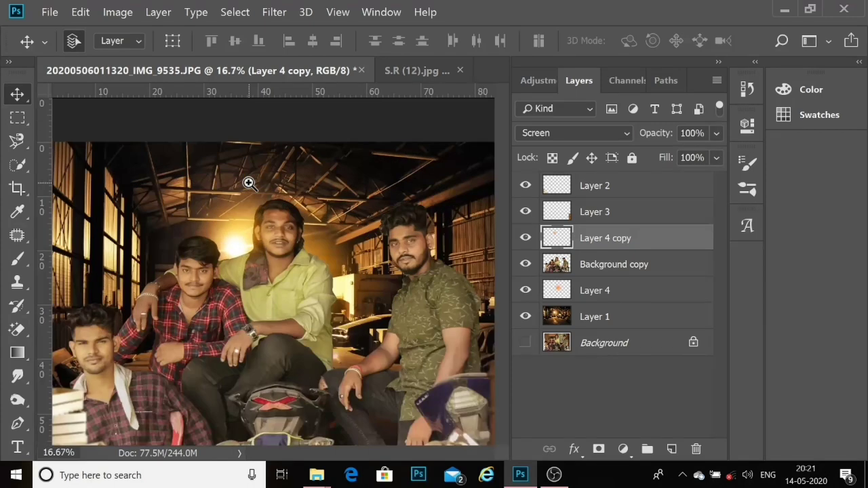
pyautogui.keyDown('ctrl'); pyautogui.click(248, 182); pyautogui.keyUp('ctrl')
pyautogui.moveTo(240, 202); pyautogui.dragTo(240, 288)
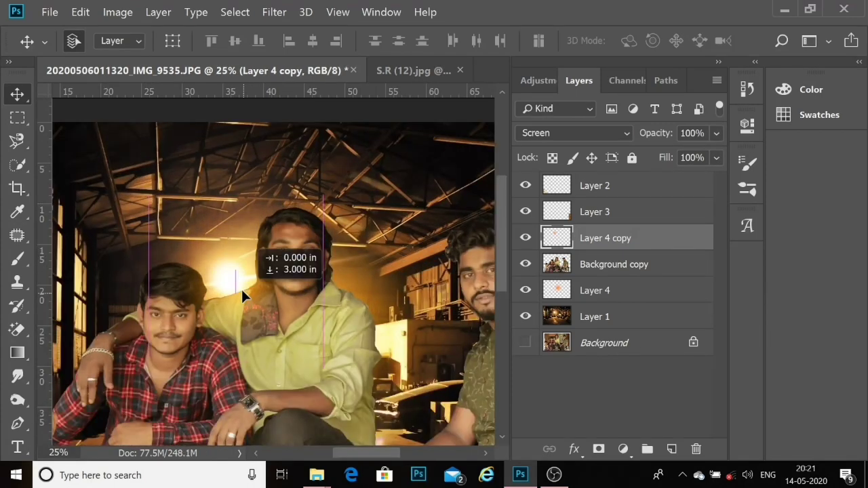
# Step: Add a second glow copy to the right and undo an accidental cut-out duplicate
pyautogui.moveTo(595, 290); pyautogui.dragTo(677, 448)
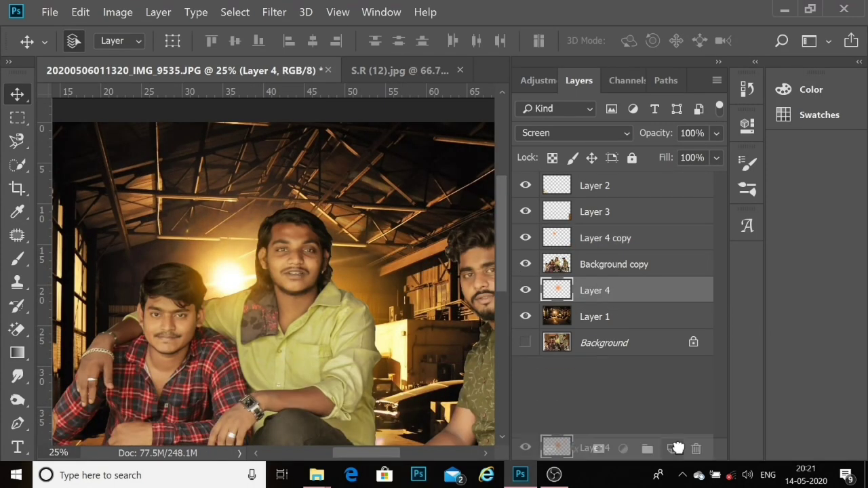
pyautogui.moveTo(358, 283)
pyautogui.mouseDown()
pyautogui.moveTo(480, 327)
pyautogui.moveTo(329, 300)
pyautogui.mouseUp()
pyautogui.hotkey('ctrl', '-')
pyautogui.hotkey('ctrl', '-')
pyautogui.hotkey('ctrl', '-')
pyautogui.click(335, 310)
pyautogui.hotkey('ctrl', 'j')
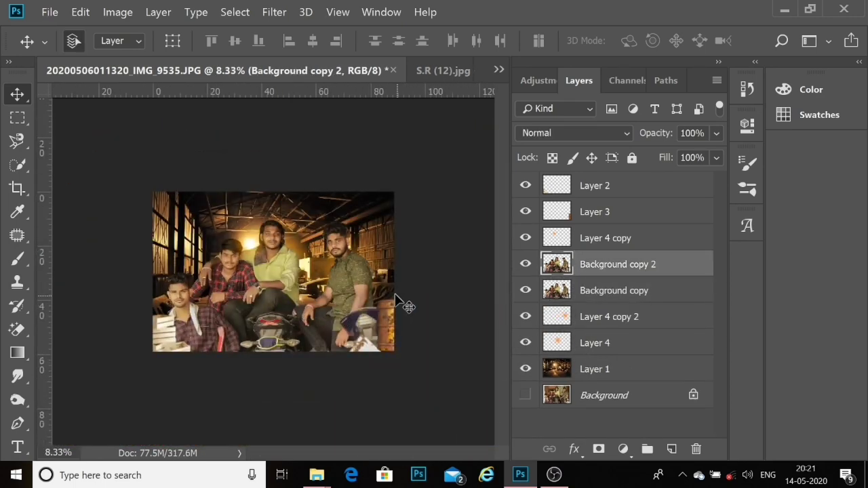
pyautogui.hotkey('ctrl', 'z')
# Step: Add glow copies 3 to 5 of Layer 4, moving them to the far left and lower down
pyautogui.click(610, 292)
pyautogui.hotkey('ctrl', 'j')
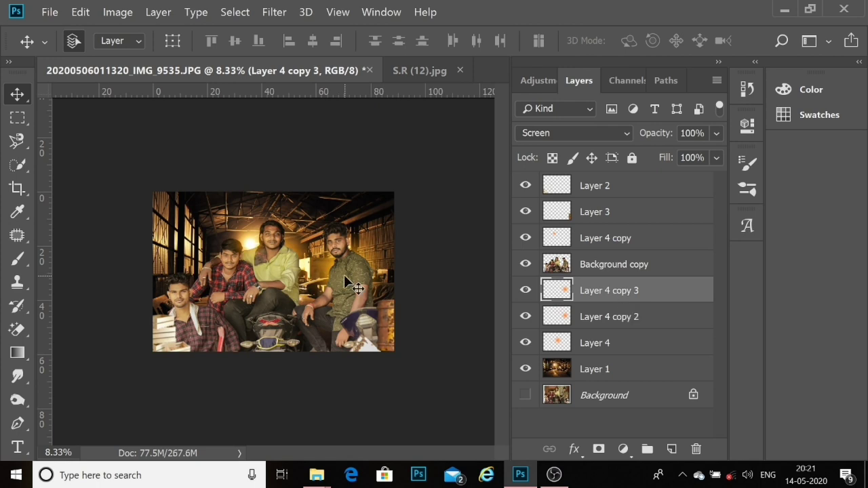
pyautogui.hotkey('ctrl', 'j')
pyautogui.moveTo(327, 264); pyautogui.dragTo(198, 266)
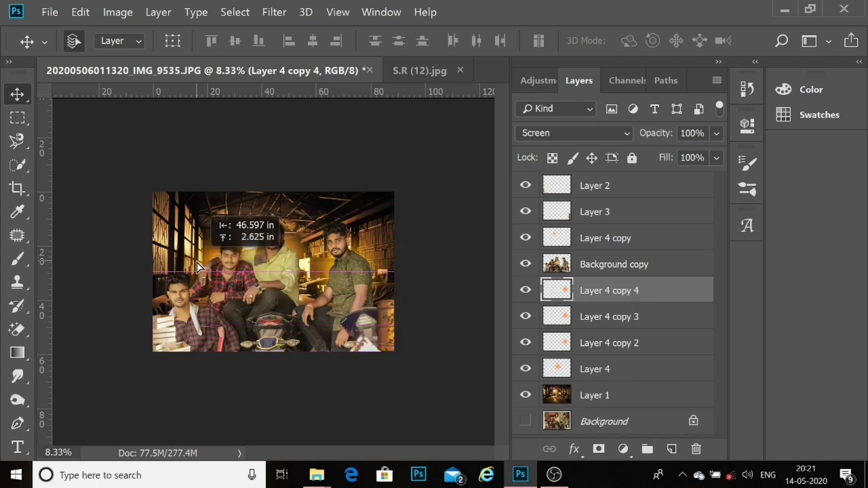
pyautogui.hotkey('ctrl', 'j')
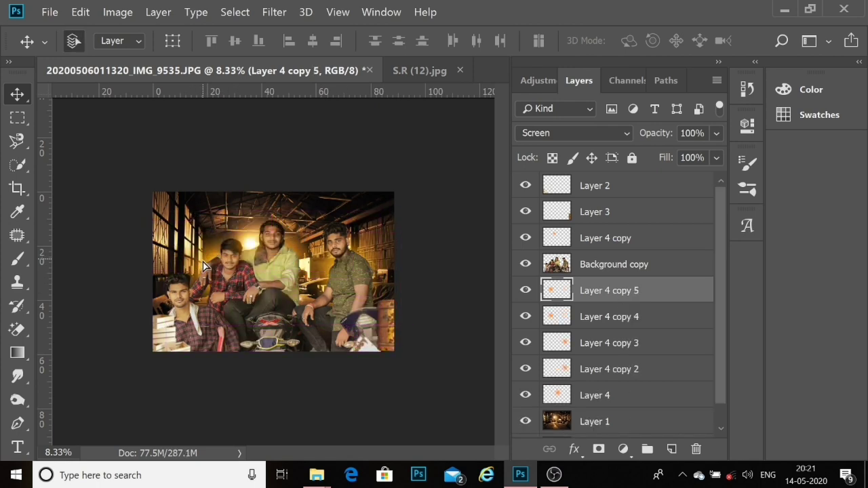
pyautogui.moveTo(203, 266); pyautogui.dragTo(203, 298)
# Step: Give warehouse Layer 1 a Field Blur with 27% Light Bokeh and 15% Bokeh Color
pyautogui.click(612, 415)
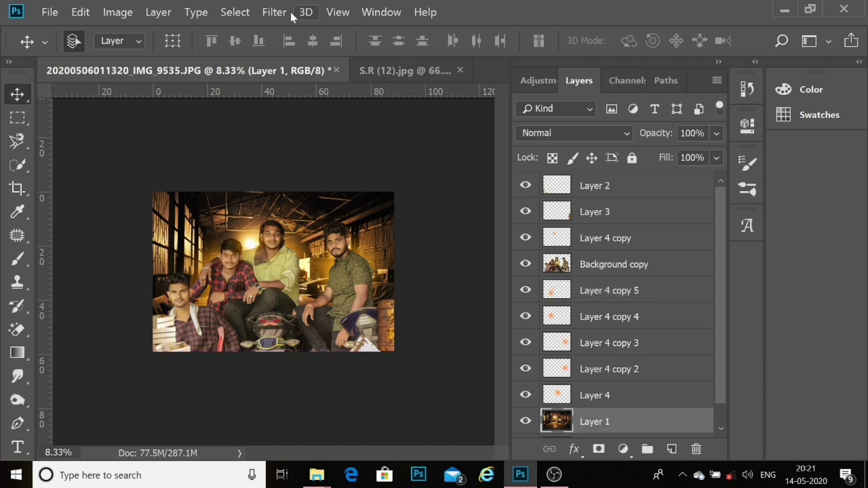
pyautogui.click(280, 12)
pyautogui.moveTo(290, 174)
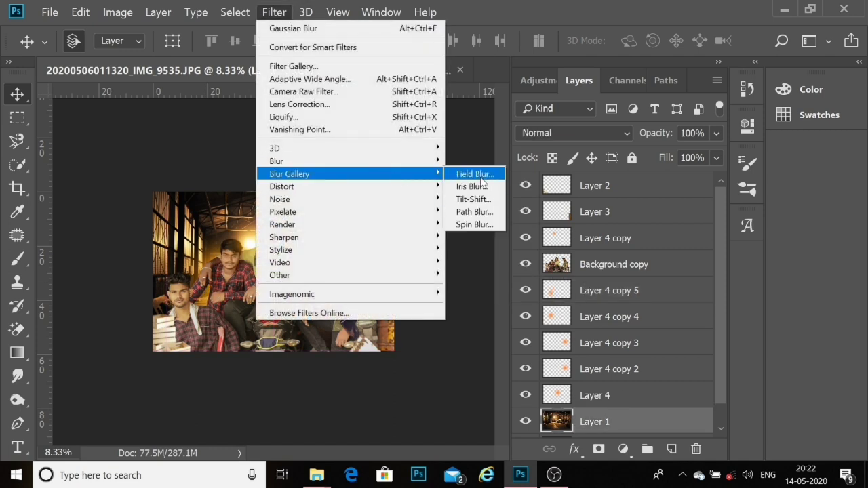
pyautogui.click(478, 176)
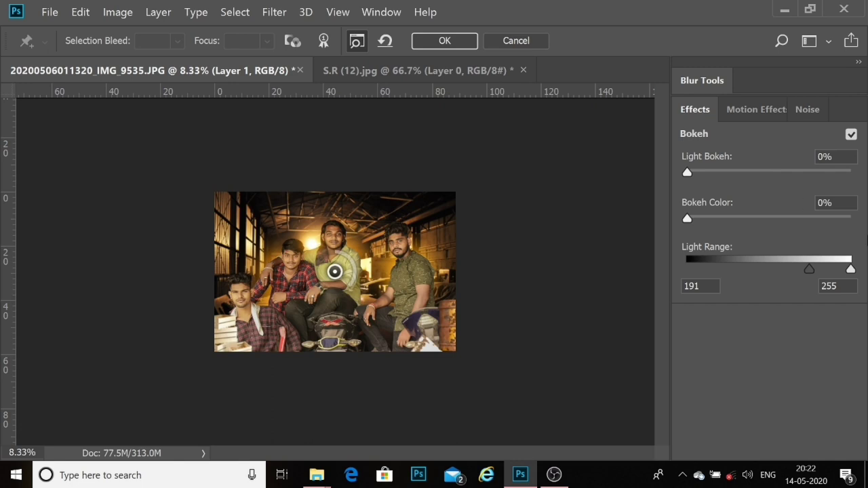
pyautogui.moveTo(687, 172); pyautogui.dragTo(714, 173)
pyautogui.click(731, 173)
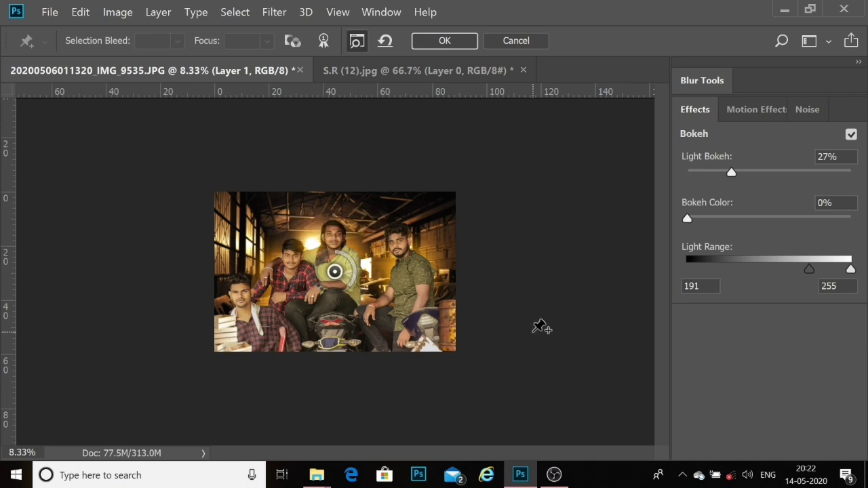
pyautogui.moveTo(687, 218); pyautogui.dragTo(698, 218)
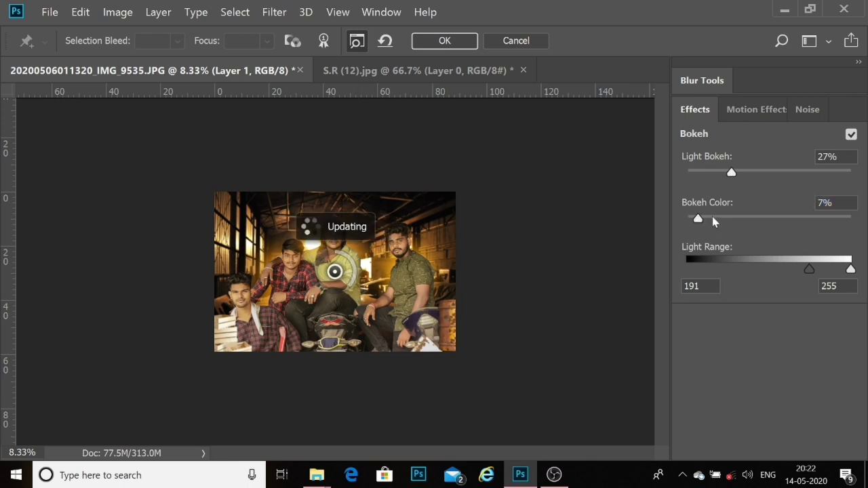
pyautogui.click(712, 218)
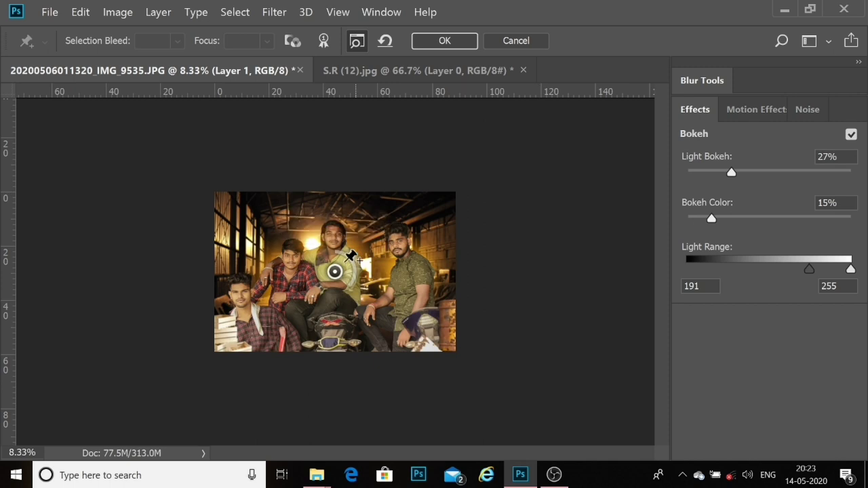
pyautogui.click(445, 40)
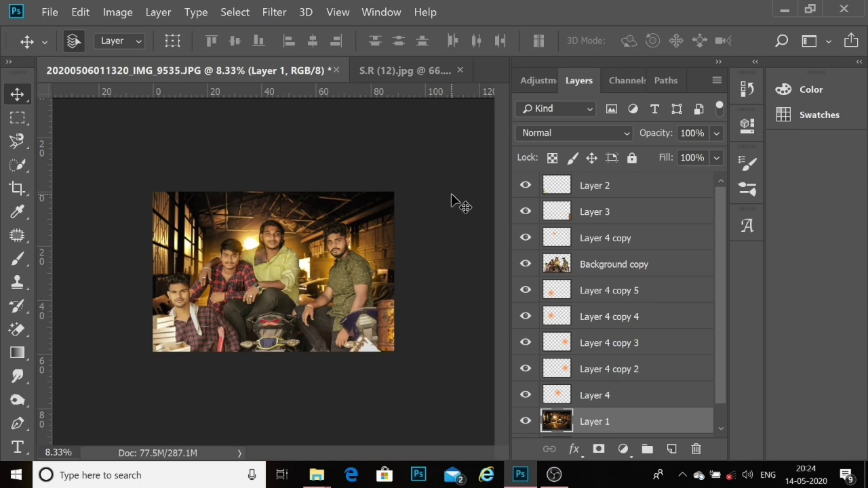
pyautogui.scroll(3, 294, 228)
pyautogui.scroll(-1, 293, 230)
# Step: Flatten all layers into a single Background, discarding the hidden layers
pyautogui.scroll(-1, 293, 230)
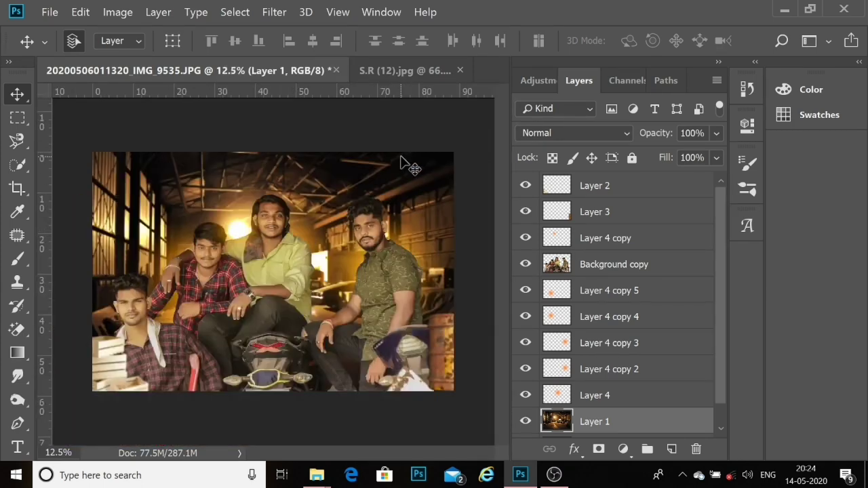
pyautogui.click(610, 189)
pyautogui.click(672, 449)
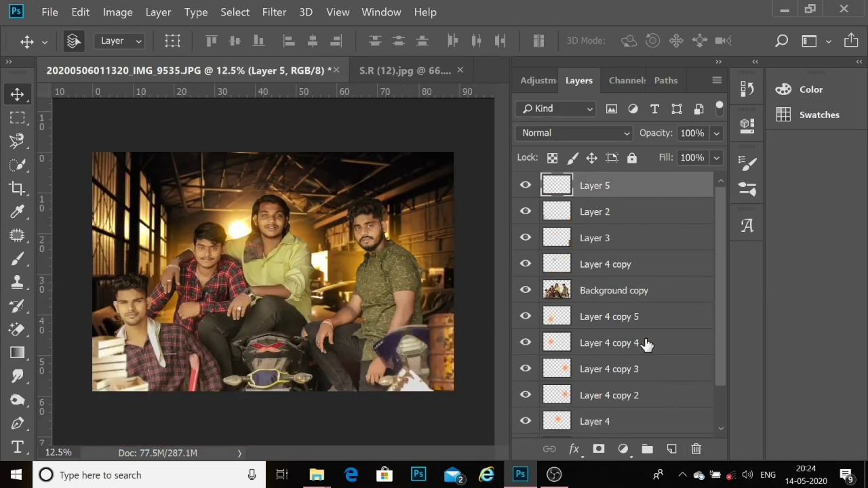
pyautogui.rightClick(643, 194)
pyautogui.click(516, 82)
pyautogui.click(353, 190)
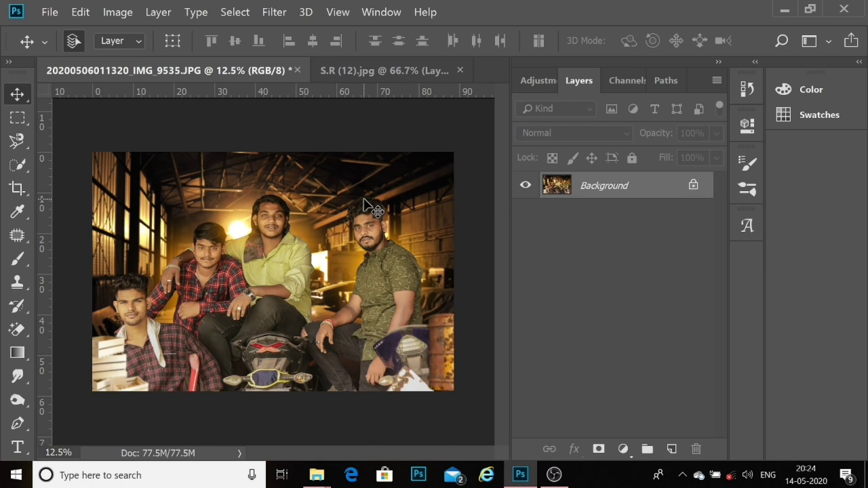
# Step: In Camera Raw, set Clarity +36, Blacks -35, Shadows +15 and darken the edges with a vignette
pyautogui.click(285, 8)
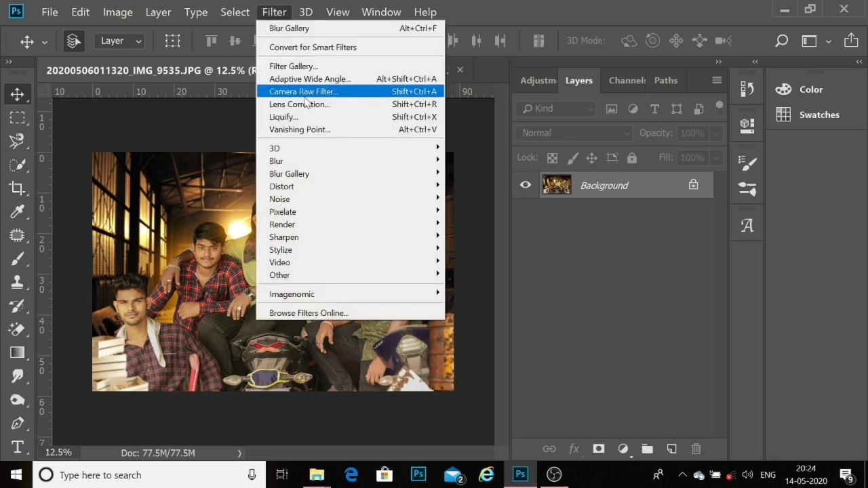
pyautogui.click(303, 91)
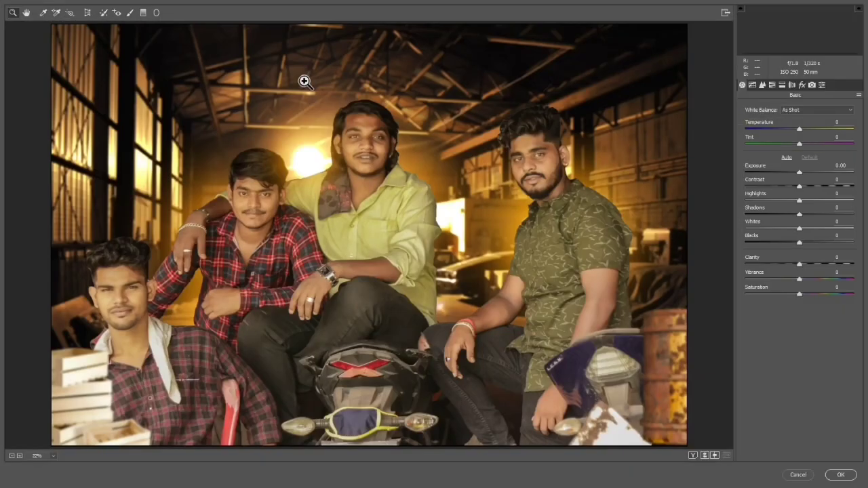
pyautogui.click(820, 264)
pyautogui.moveTo(786, 245); pyautogui.dragTo(780, 244)
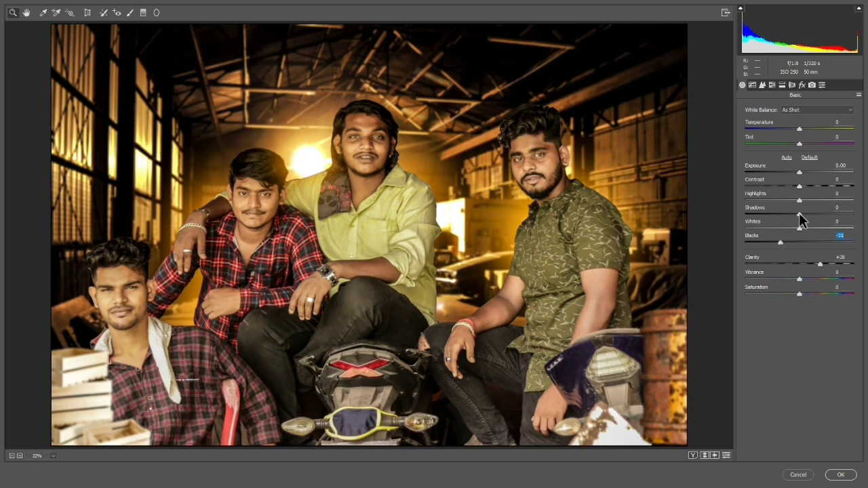
pyautogui.moveTo(801, 216)
pyautogui.mouseDown()
pyautogui.moveTo(781, 216)
pyautogui.moveTo(807, 216)
pyautogui.moveTo(784, 201)
pyautogui.moveTo(806, 201)
pyautogui.mouseUp()
pyautogui.click(801, 84)
pyautogui.moveTo(799, 234); pyautogui.dragTo(785, 234)
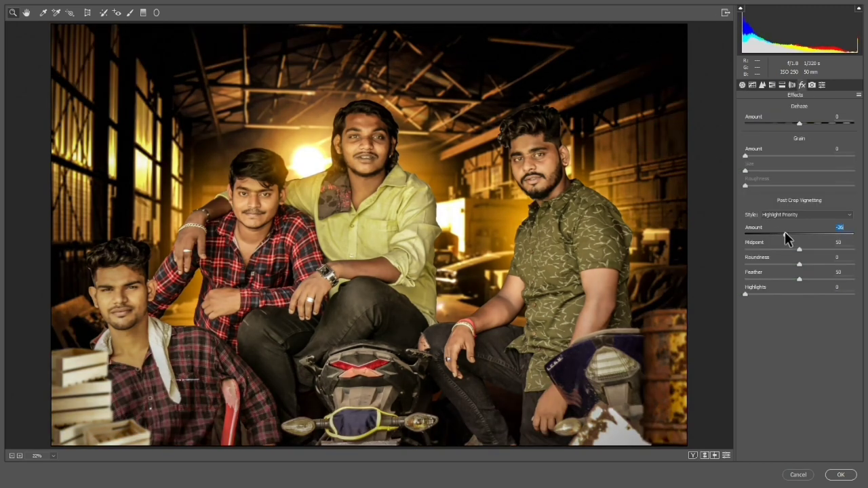
# Step: Brighten the orange skin tones, warm the temperature slightly, and apply the Camera Raw grade
pyautogui.click(782, 84)
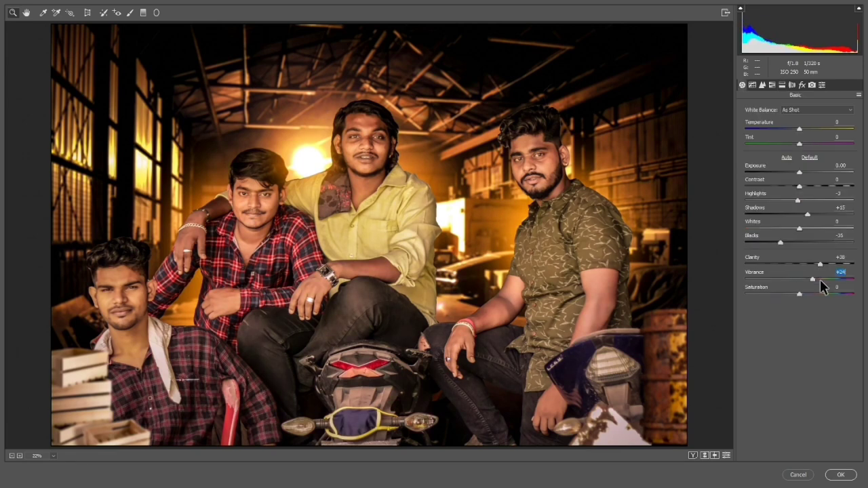
pyautogui.click(763, 85)
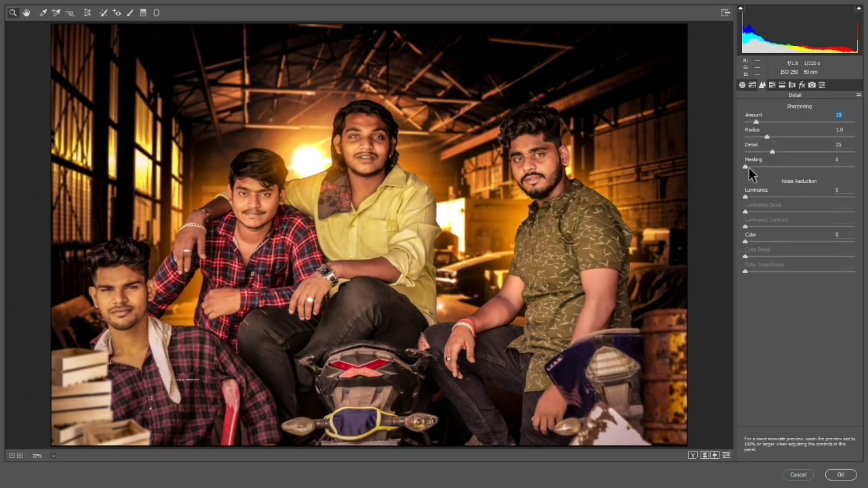
pyautogui.moveTo(799, 170); pyautogui.dragTo(807, 171)
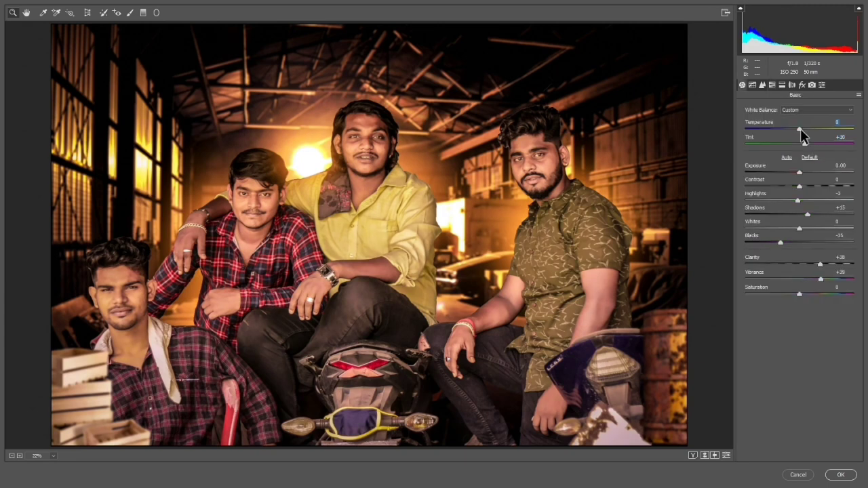
pyautogui.press('Up')
pyautogui.press('Up')
pyautogui.click(844, 475)
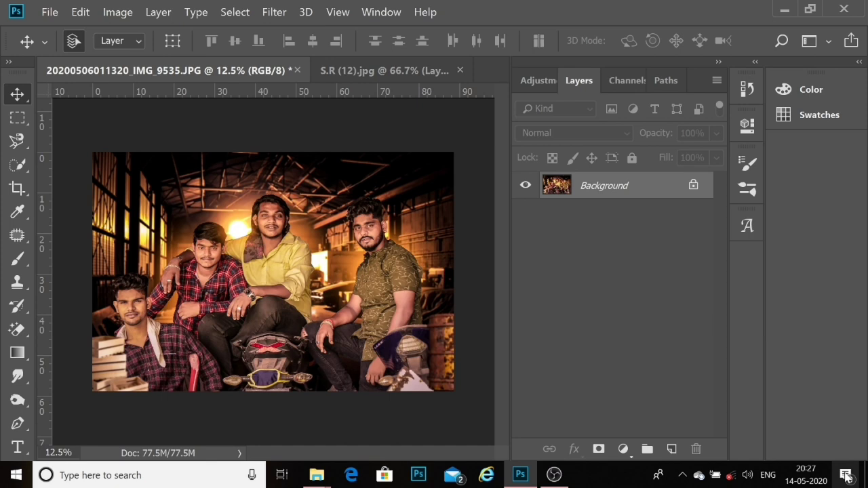
# Step: Undo and redo the Camera Raw Filter to compare before and after
pyautogui.click(80, 11)
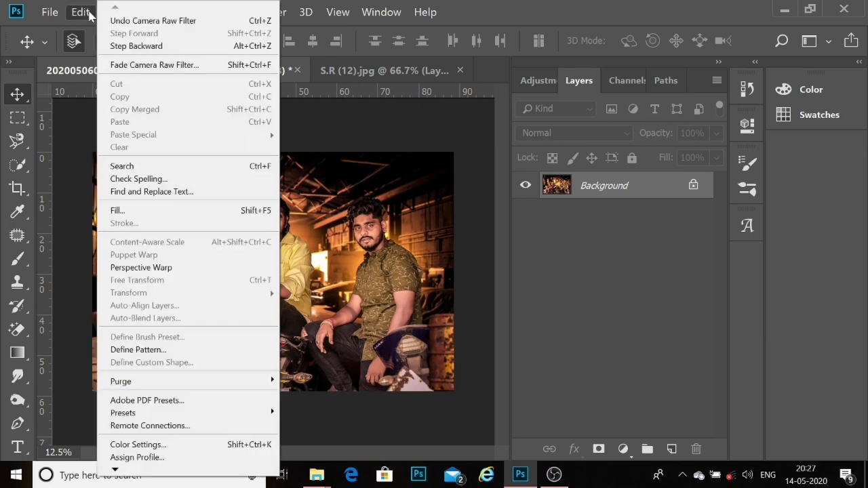
pyautogui.click(88, 25)
pyautogui.click(80, 11)
pyautogui.click(112, 31)
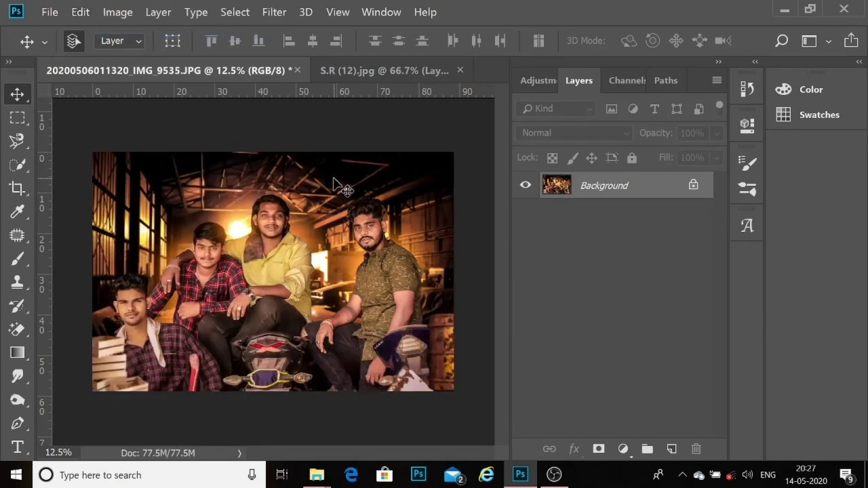
# Step: Zoom in on the middle man's face and add a new empty Layer 1
pyautogui.keyDown('ctrl'); pyautogui.keyDown('space'); pyautogui.click(283, 197); pyautogui.keyUp('space'); pyautogui.keyUp('ctrl')
pyautogui.keyDown('ctrl'); pyautogui.keyDown('space'); pyautogui.click(267, 174); pyautogui.keyUp('space'); pyautogui.keyUp('ctrl')
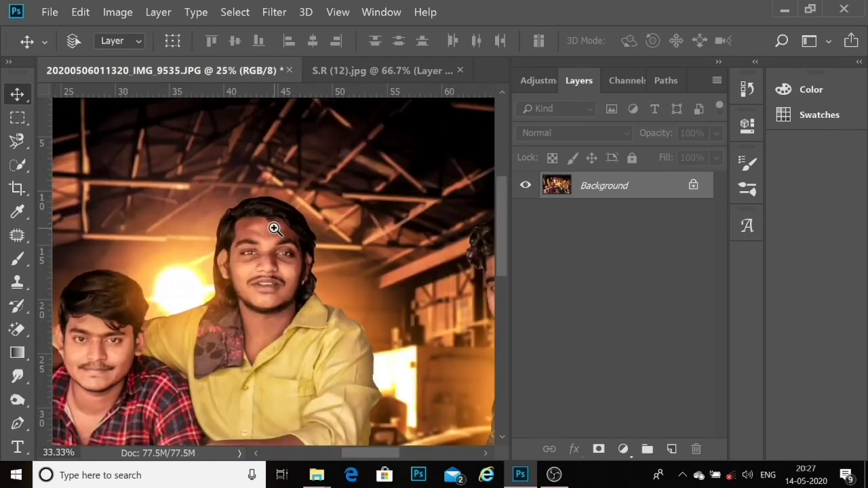
pyautogui.keyDown('ctrl'); pyautogui.keyDown('space'); pyautogui.click(273, 229); pyautogui.keyUp('space'); pyautogui.keyUp('ctrl')
pyautogui.click(671, 449)
# Step: Choose a soft brush, undo a stray orange stroke, and shrink the brush to about 121 px
pyautogui.click(17, 258)
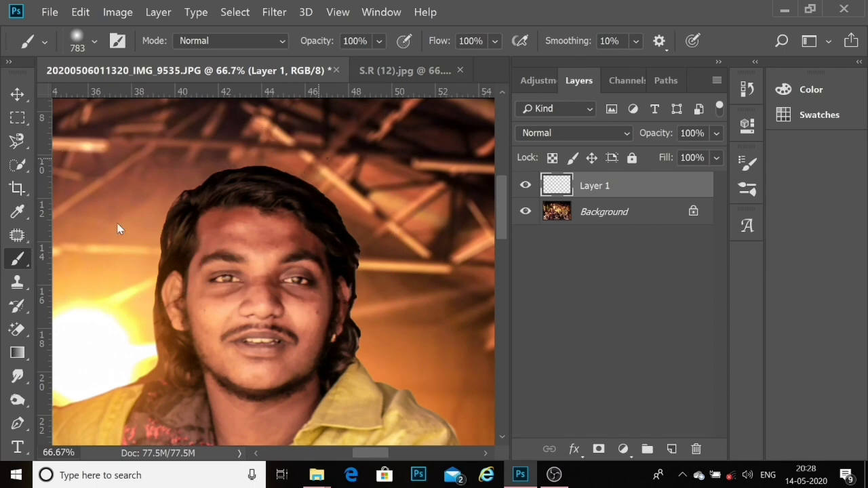
pyautogui.click(305, 156)
pyautogui.click(80, 12)
pyautogui.click(136, 23)
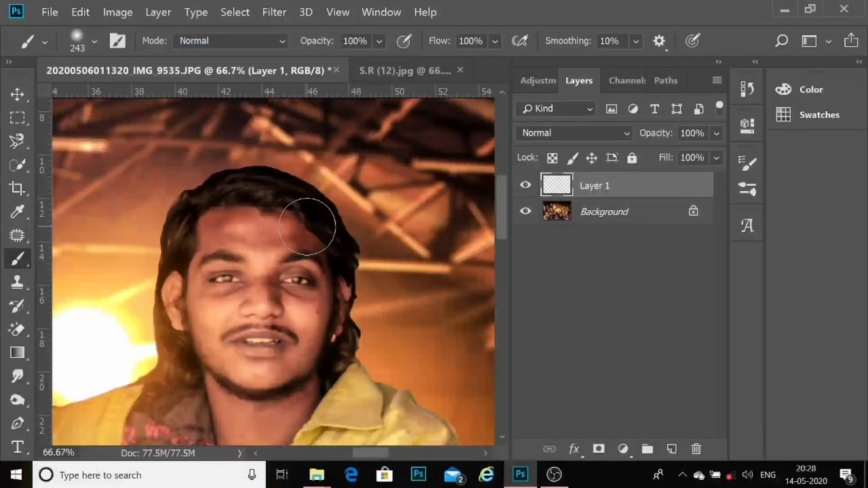
pyautogui.moveTo(306, 227)
pyautogui.mouseDown()
pyautogui.moveTo(260, 213)
pyautogui.moveTo(292, 76)
pyautogui.mouseUp()
pyautogui.click(496, 42)
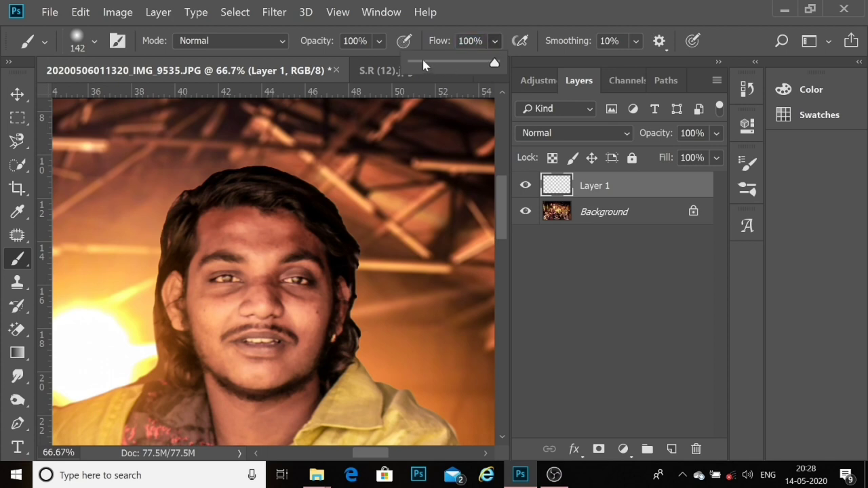
pyautogui.write('10')
# Step: Sample the forehead skin colour and paint smooth skin over the forehead and hairline
pyautogui.keyDown('alt'); pyautogui.scroll(2, 309, 310); pyautogui.keyUp('alt')
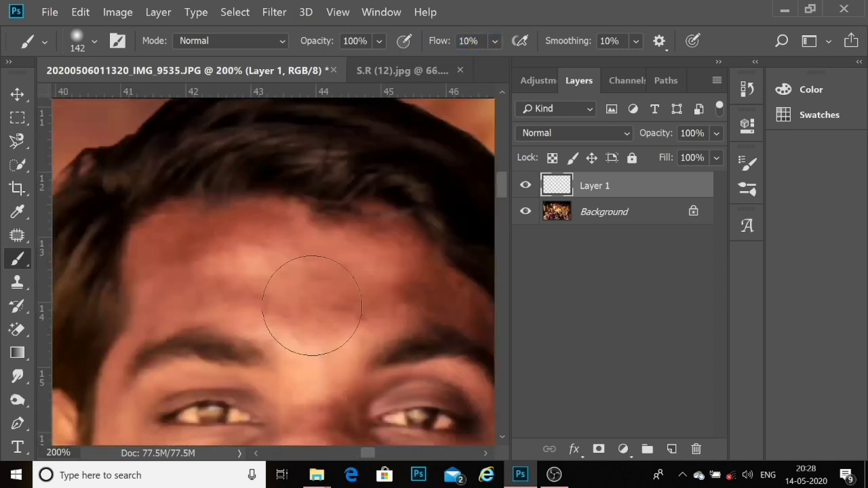
pyautogui.keyDown('alt'); pyautogui.click(293, 336); pyautogui.keyUp('alt')
pyautogui.moveTo(242, 291); pyautogui.dragTo(216, 288)
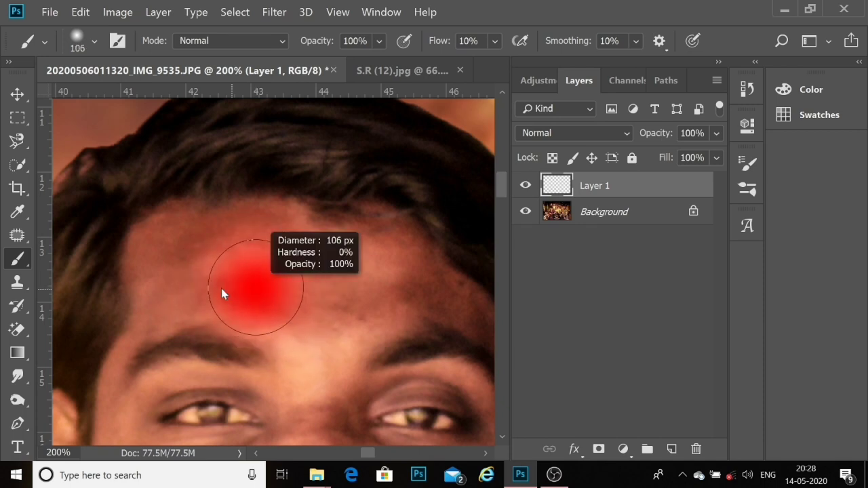
pyautogui.moveTo(184, 238)
pyautogui.mouseDown()
pyautogui.moveTo(393, 255)
pyautogui.moveTo(280, 313)
pyautogui.mouseUp()
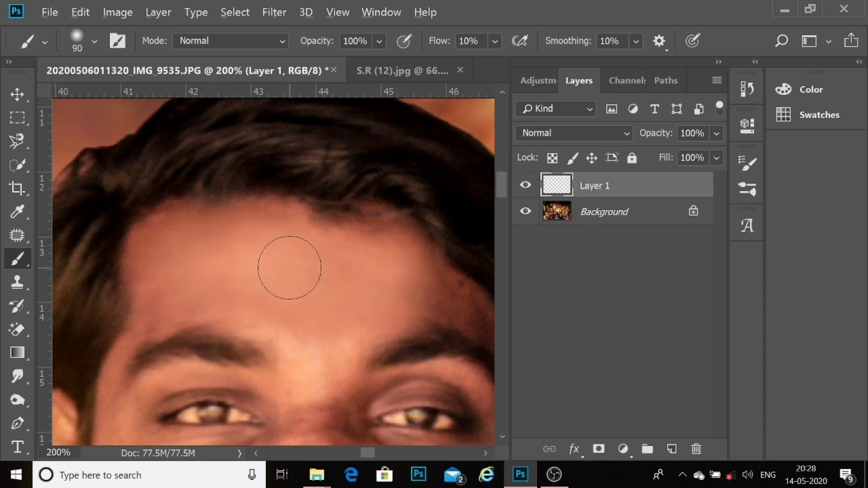
pyautogui.moveTo(290, 268); pyautogui.dragTo(278, 268)
pyautogui.moveTo(465, 319); pyautogui.dragTo(407, 251)
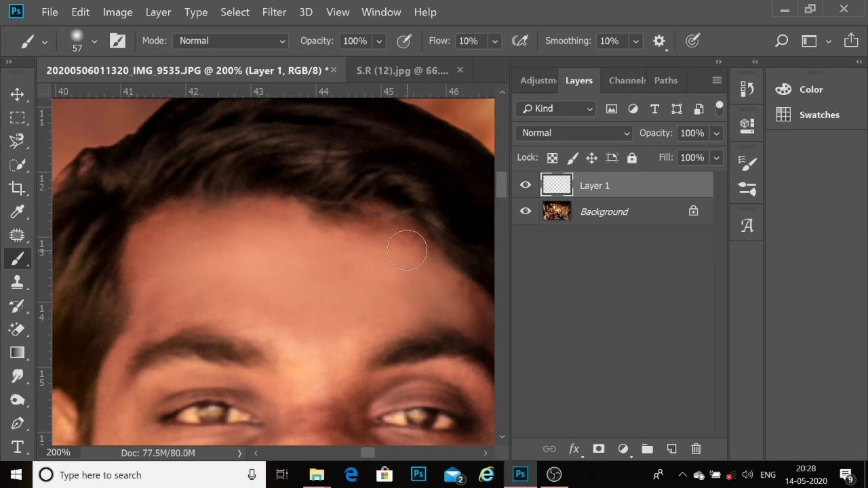
pyautogui.scroll(-2, 384, 300)
pyautogui.scroll(-1, 386, 312)
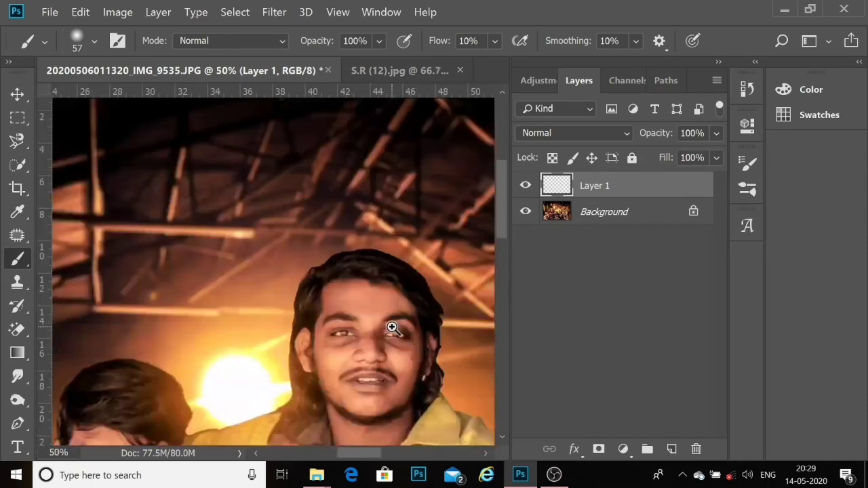
pyautogui.scroll(1, 392, 327)
# Step: Set Layer 1 to 88% opacity and soften under-eye, nose bridge, brow, temple and left cheek
pyautogui.moveTo(716, 133); pyautogui.dragTo(706, 157)
pyautogui.scroll(2, 386, 389)
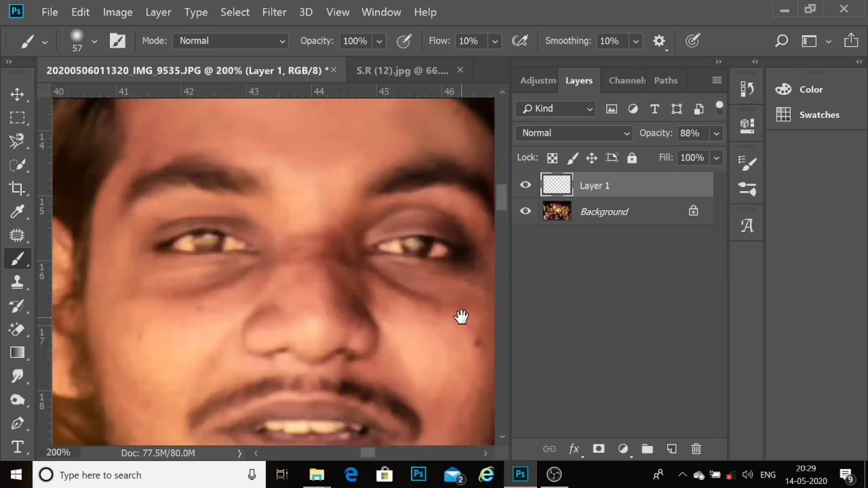
pyautogui.moveTo(298, 352)
pyautogui.mouseDown()
pyautogui.moveTo(310, 368)
pyautogui.moveTo(323, 264)
pyautogui.moveTo(343, 292)
pyautogui.moveTo(318, 381)
pyautogui.mouseUp()
pyautogui.moveTo(205, 310)
pyautogui.mouseDown()
pyautogui.moveTo(258, 299)
pyautogui.moveTo(291, 353)
pyautogui.moveTo(150, 240)
pyautogui.mouseUp()
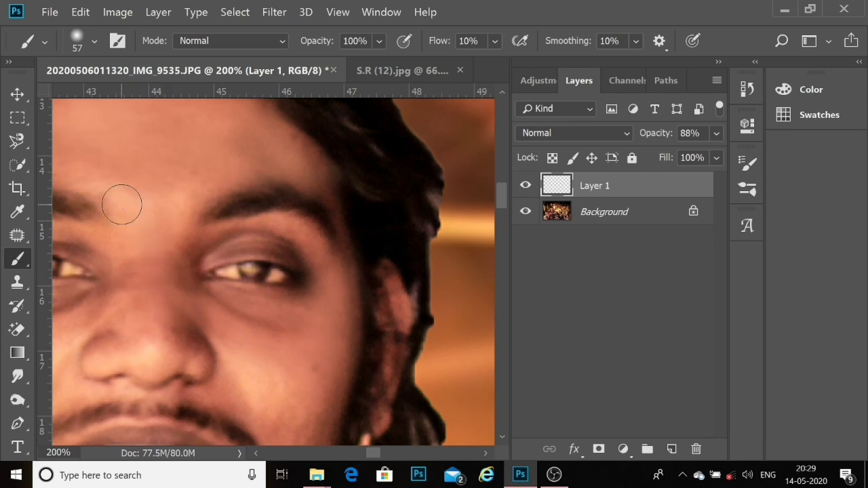
pyautogui.moveTo(122, 204); pyautogui.dragTo(167, 194)
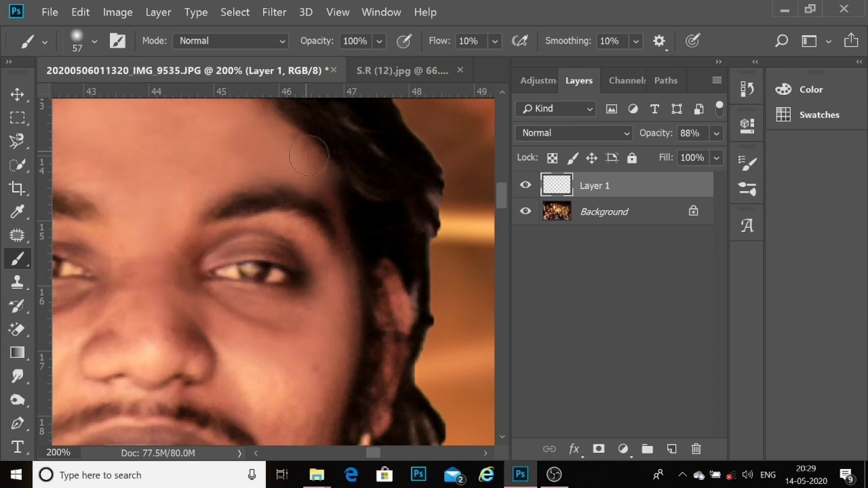
pyautogui.moveTo(309, 156); pyautogui.dragTo(225, 153)
pyautogui.moveTo(76, 324); pyautogui.dragTo(272, 239)
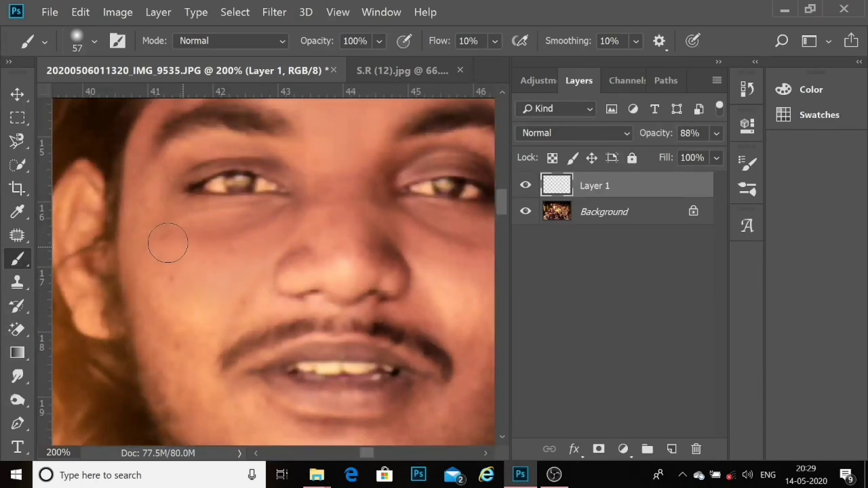
pyautogui.moveTo(171, 335); pyautogui.dragTo(173, 364)
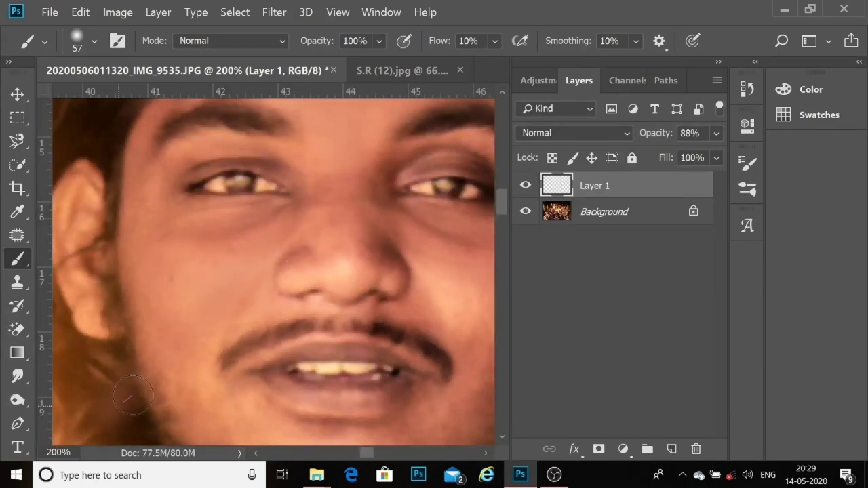
# Step: Smooth the skin over the nose and the temple beside the eyebrow
pyautogui.click(80, 13)
pyautogui.click(196, 351)
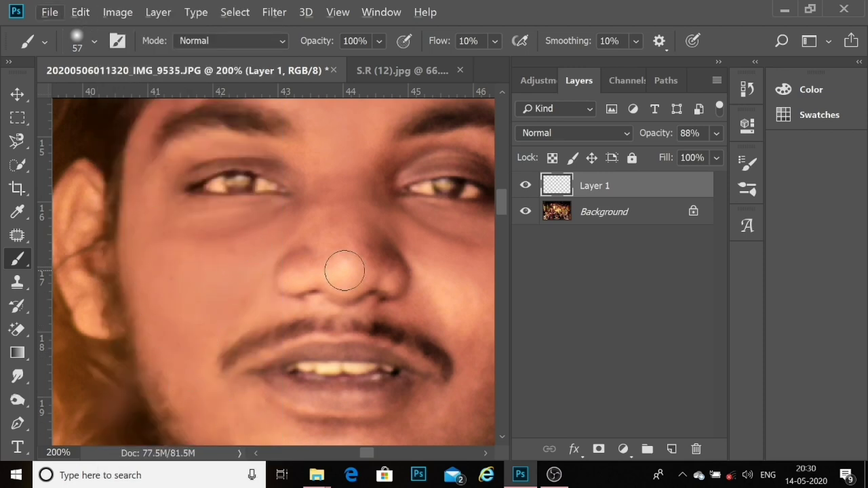
pyautogui.moveTo(346, 268); pyautogui.dragTo(367, 255)
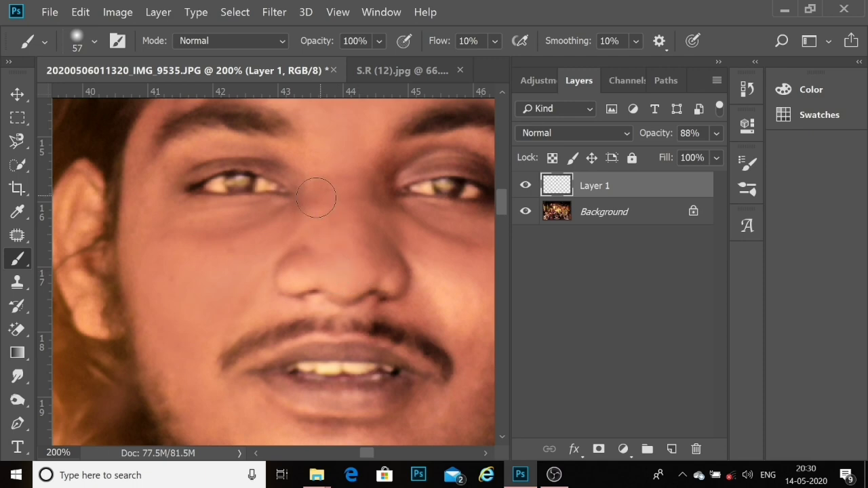
pyautogui.scroll(-1, 325, 217)
pyautogui.scroll(-4, 335, 242)
pyautogui.scroll(3, 360, 285)
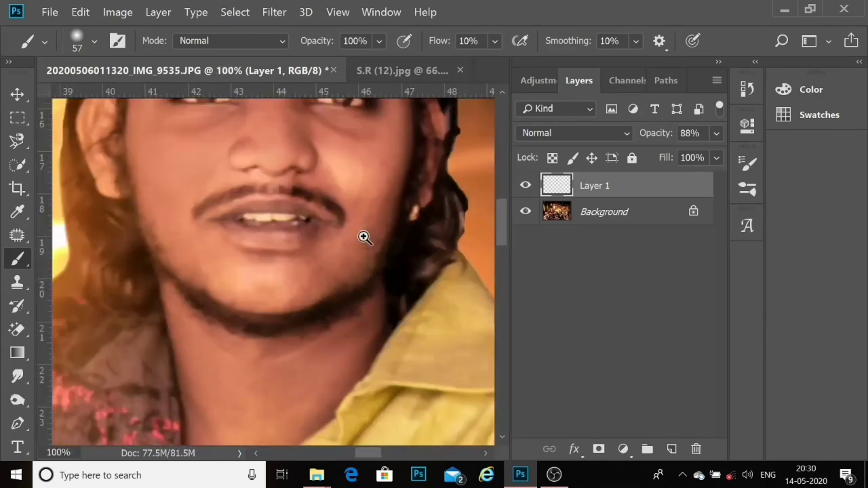
pyautogui.scroll(1, 362, 236)
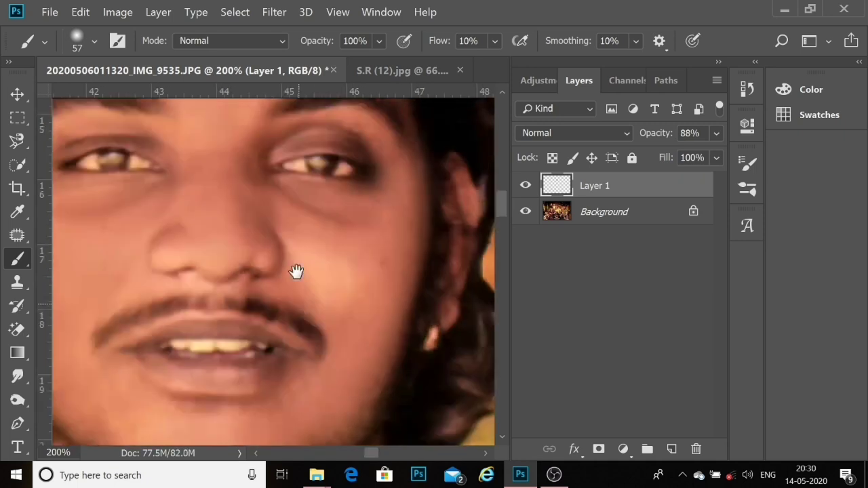
pyautogui.moveTo(313, 139); pyautogui.dragTo(274, 360)
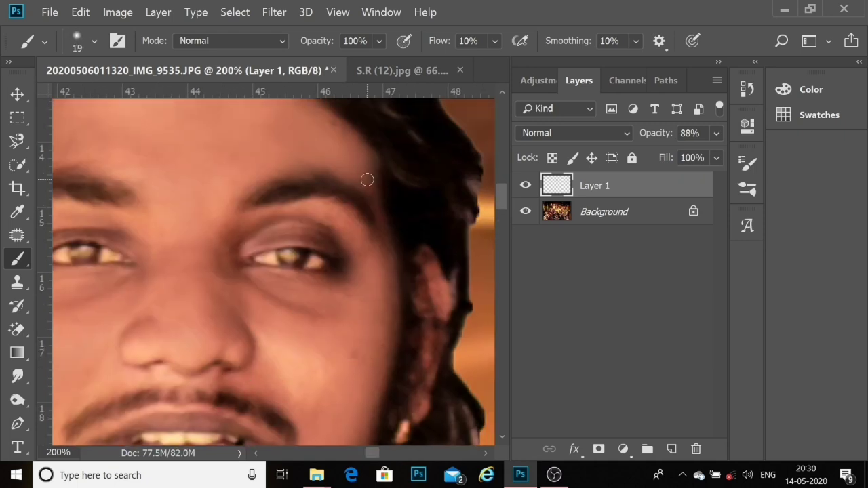
pyautogui.moveTo(367, 179)
pyautogui.mouseDown()
pyautogui.moveTo(386, 226)
pyautogui.moveTo(355, 178)
pyautogui.moveTo(393, 271)
pyautogui.mouseUp()
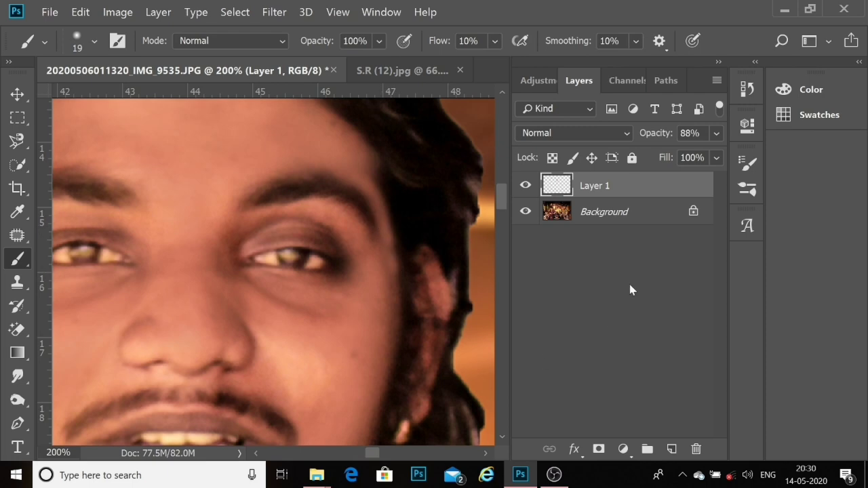
# Step: Lower Layer 1's opacity to 66%
pyautogui.click(717, 133)
pyautogui.moveTo(707, 151); pyautogui.dragTo(690, 151)
pyautogui.scroll(-2, 414, 273)
# Step: Toggle Layer 1 to compare before and after, then add a new Layer 2
pyautogui.scroll(-3, 415, 273)
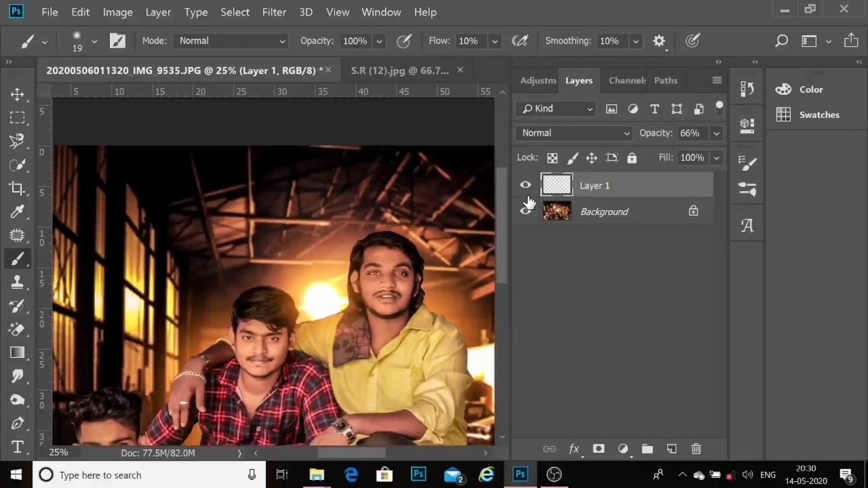
pyautogui.click(526, 186)
pyautogui.click(525, 187)
pyautogui.moveTo(233, 244); pyautogui.dragTo(97, 132)
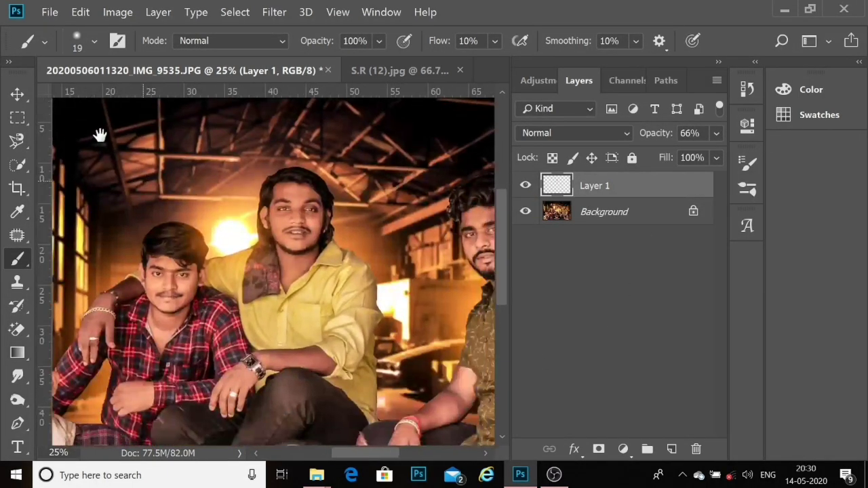
pyautogui.scroll(2, 442, 312)
pyautogui.scroll(2, 441, 305)
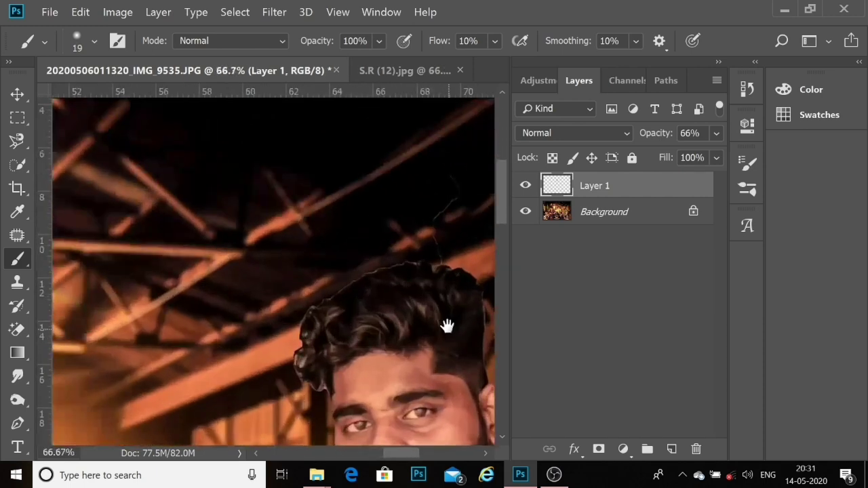
pyautogui.scroll(2, 319, 312)
pyautogui.click(671, 449)
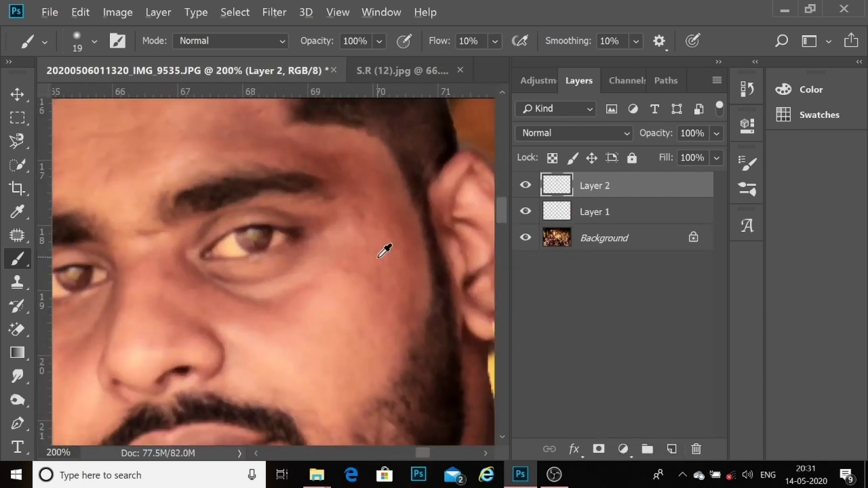
# Step: With a 68 px brush, smooth the bearded man's cheek, temple, forehead and brow bridge
pyautogui.moveTo(368, 286); pyautogui.dragTo(403, 306)
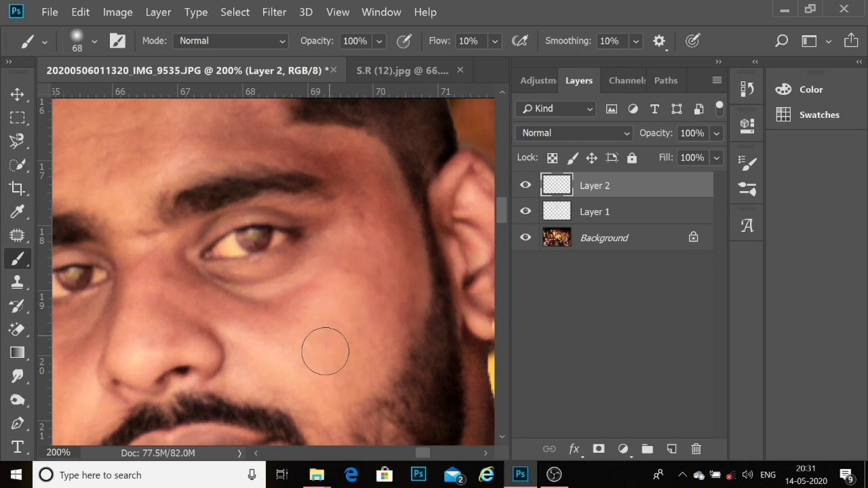
pyautogui.moveTo(387, 261); pyautogui.dragTo(393, 310)
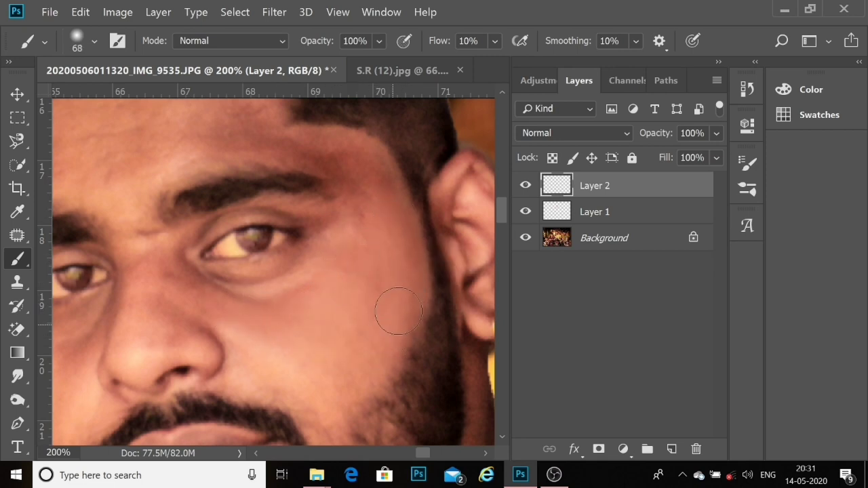
pyautogui.moveTo(369, 218); pyautogui.dragTo(401, 244)
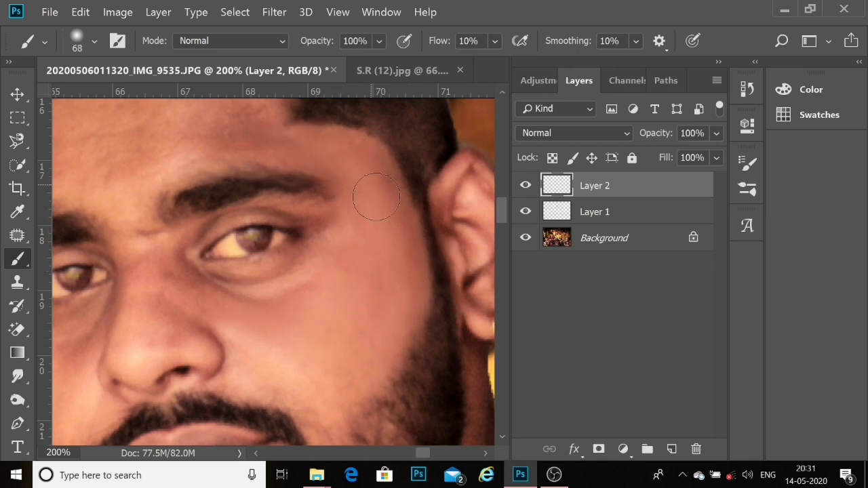
pyautogui.moveTo(292, 146); pyautogui.dragTo(251, 122)
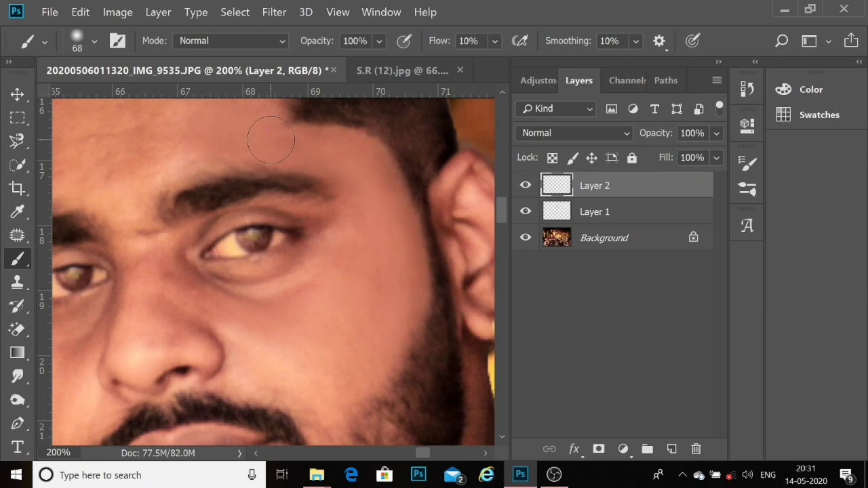
pyautogui.moveTo(146, 170); pyautogui.dragTo(245, 323)
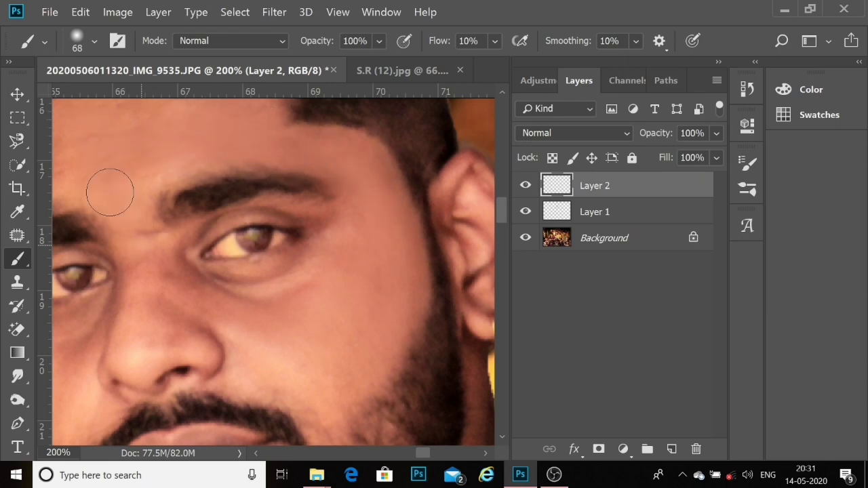
# Step: With a smaller brush, smooth the cheek along the beard edge
pyautogui.scroll(-3, 258, 333)
pyautogui.scroll(5, 258, 332)
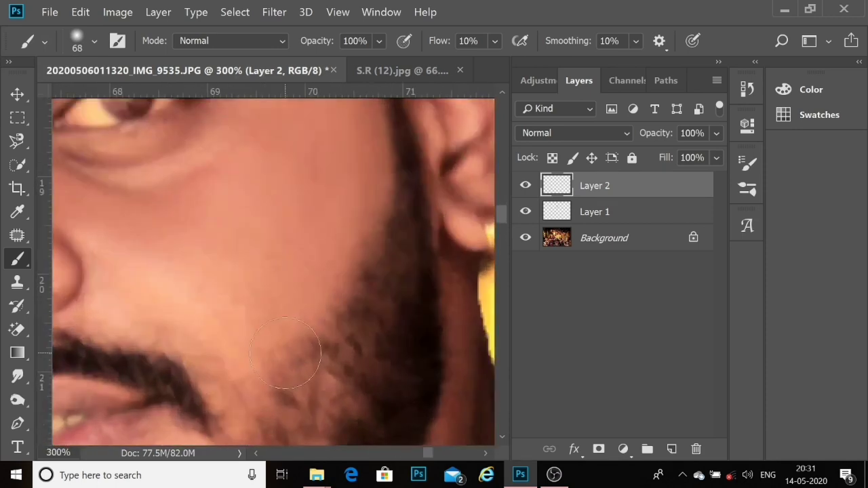
pyautogui.moveTo(264, 291); pyautogui.dragTo(244, 293)
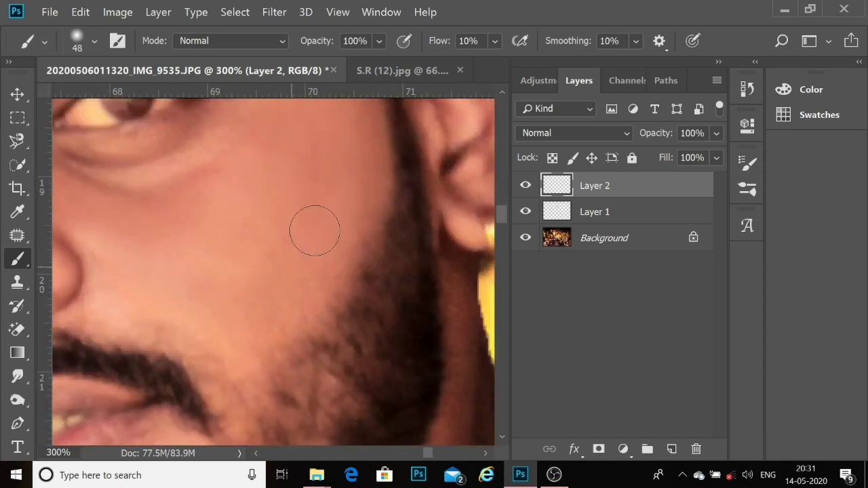
pyautogui.moveTo(342, 229); pyautogui.dragTo(163, 316)
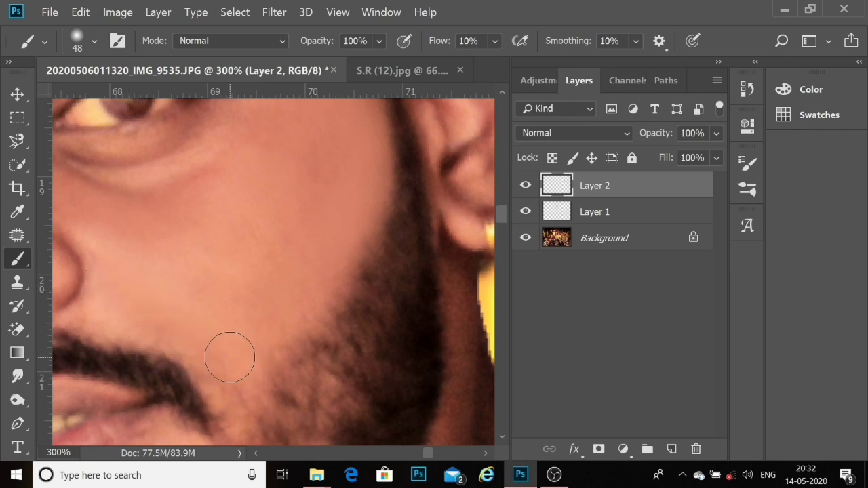
pyautogui.moveTo(228, 357)
pyautogui.mouseDown()
pyautogui.moveTo(201, 277)
pyautogui.moveTo(195, 303)
pyautogui.moveTo(242, 270)
pyautogui.mouseUp()
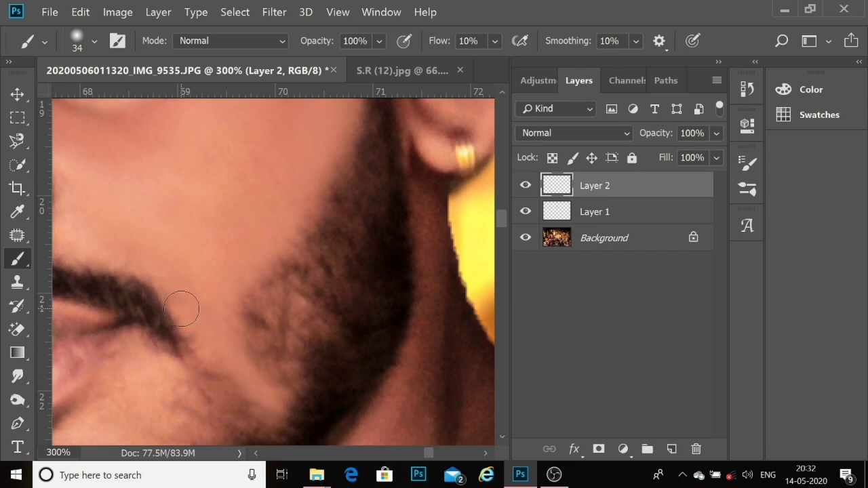
pyautogui.scroll(-3, 217, 242)
pyautogui.scroll(-3, 237, 233)
pyautogui.scroll(-2, 249, 234)
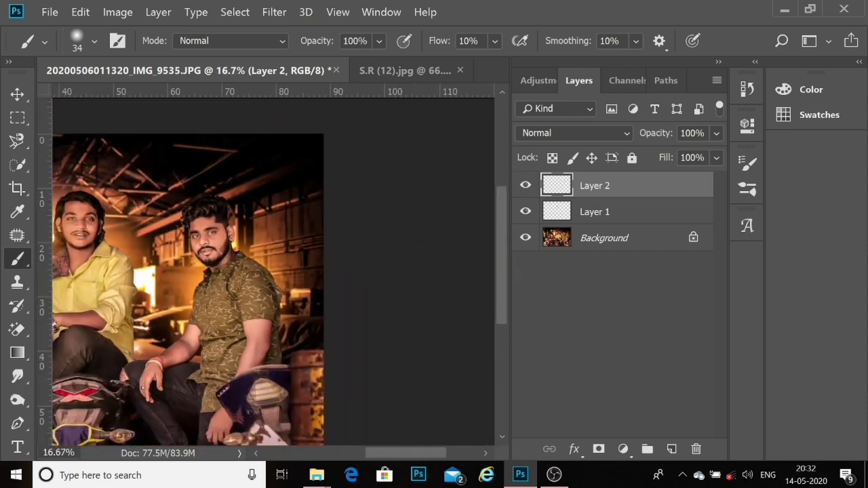
# Step: Lower Layer 2's opacity to 88% and toggle it to compare before and after
pyautogui.click(714, 158)
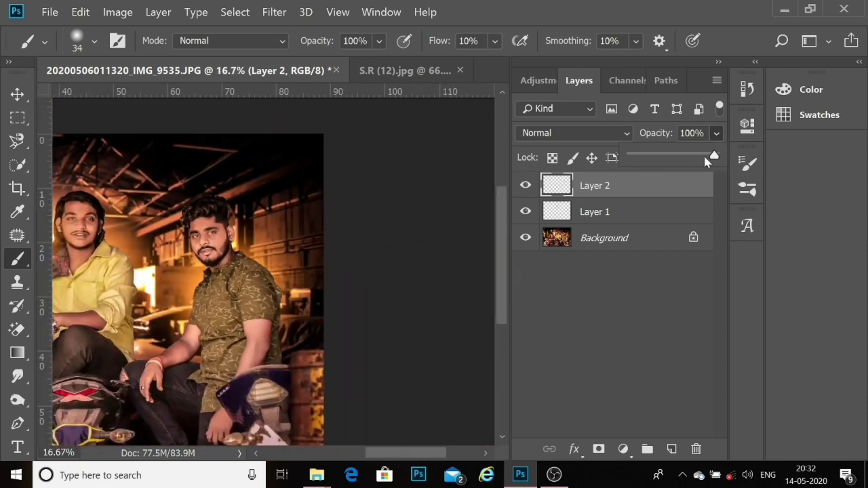
pyautogui.click(526, 186)
pyautogui.click(526, 185)
pyautogui.moveTo(310, 269); pyautogui.dragTo(509, 199)
# Step: Zoom onto the front-left man's face, add a new Layer 3, and enlarge the brush to 63 px
pyautogui.click(113, 294)
pyautogui.click(201, 278)
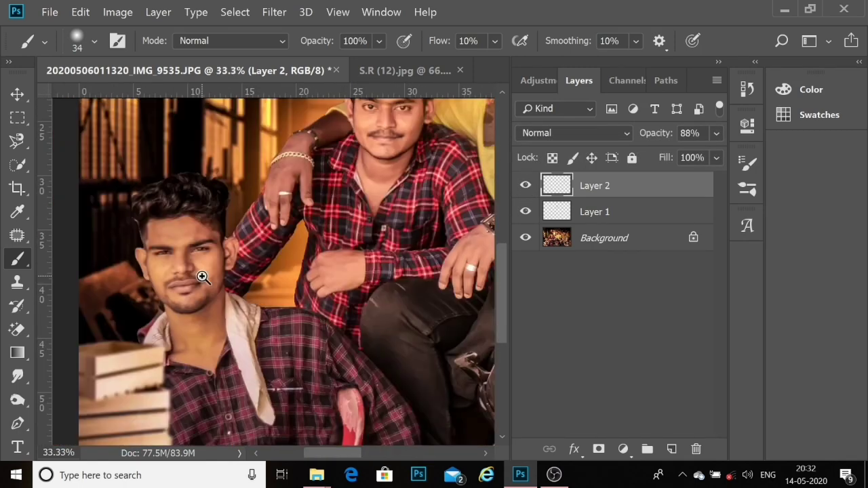
pyautogui.click(202, 277)
pyautogui.click(202, 277)
pyautogui.click(202, 277)
pyautogui.click(672, 449)
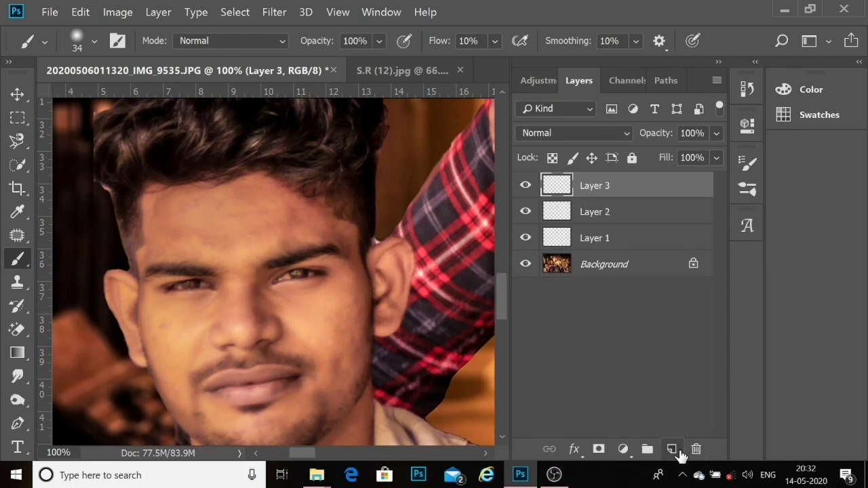
pyautogui.keyDown('alt'); pyautogui.rightClick(204, 317); pyautogui.keyUp('alt')
pyautogui.moveTo(204, 318); pyautogui.dragTo(223, 324)
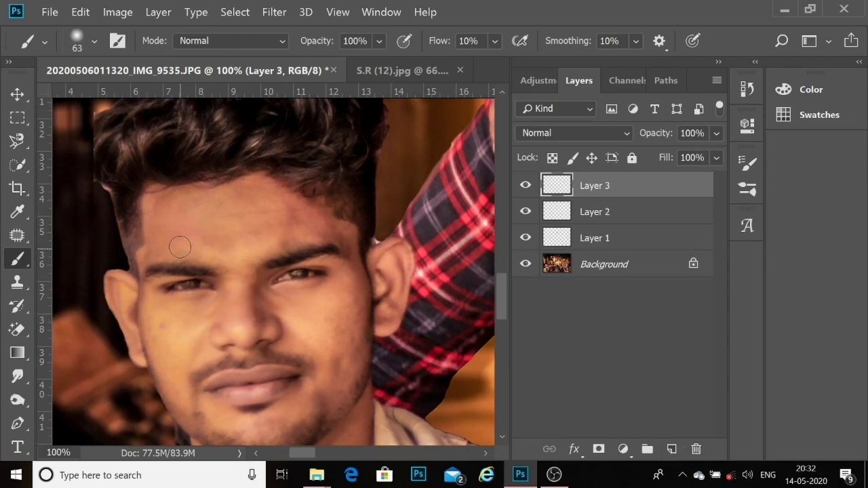
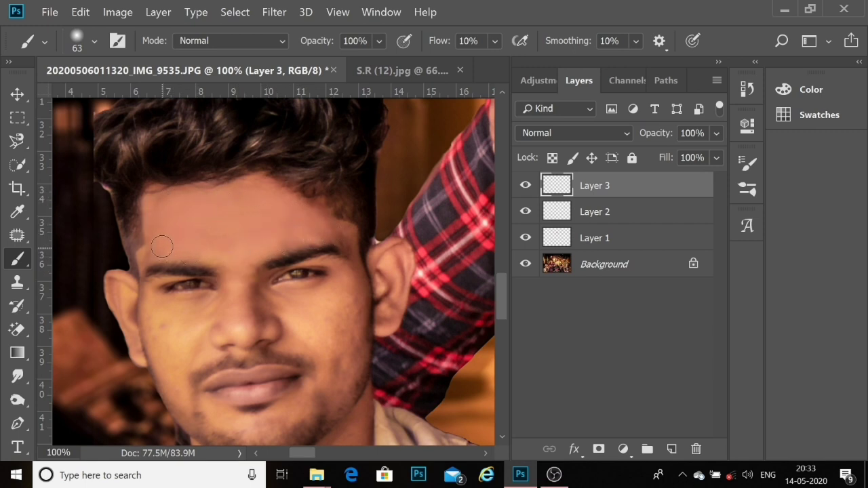
# Step: Sample the forehead skin tone and paint soft 10%-flow strokes over the front man's cheeks and face
pyautogui.click(204, 329)
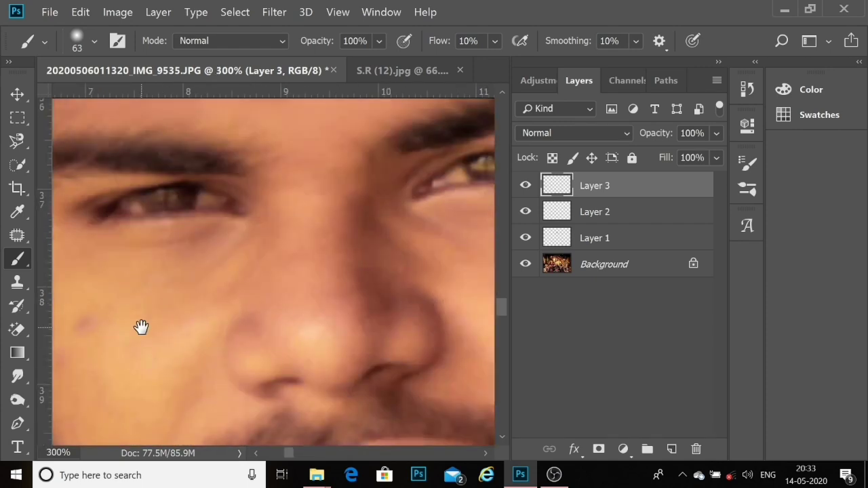
pyautogui.moveTo(140, 326); pyautogui.dragTo(244, 227)
pyautogui.scroll(-3, 79, 306)
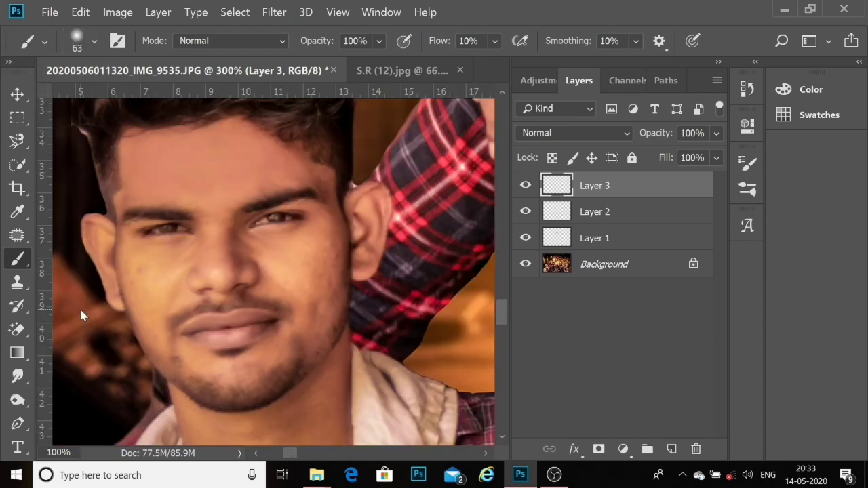
pyautogui.hotkey('alt', 'space')
pyautogui.keyDown('alt'); pyautogui.click(184, 197); pyautogui.keyUp('alt')
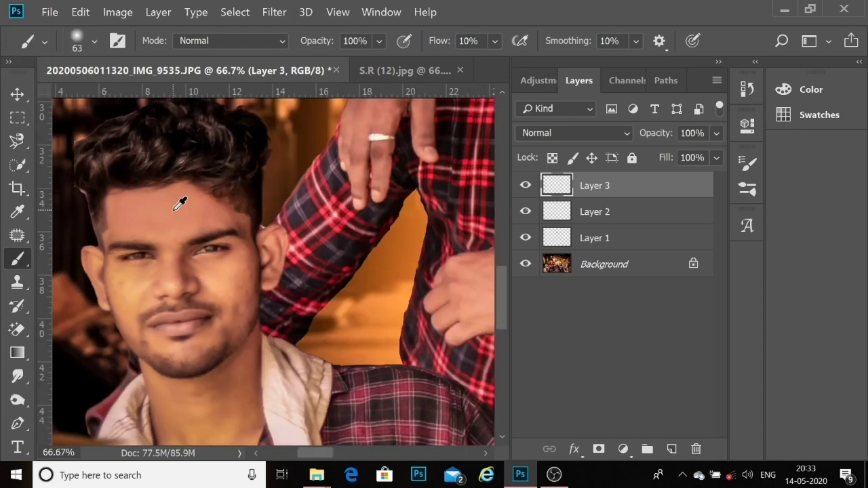
pyautogui.click(107, 316)
pyautogui.click(134, 262)
pyautogui.moveTo(126, 258)
pyautogui.mouseDown()
pyautogui.moveTo(143, 295)
pyautogui.moveTo(66, 340)
pyautogui.mouseUp()
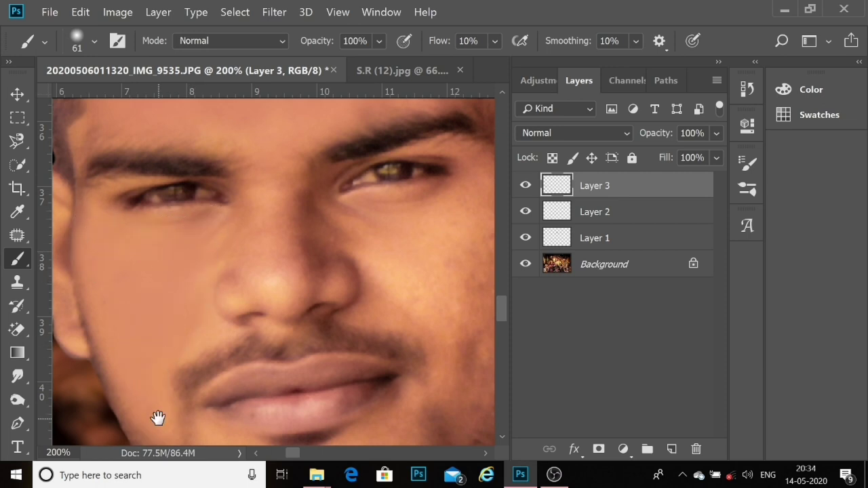
pyautogui.moveTo(158, 418); pyautogui.dragTo(101, 336)
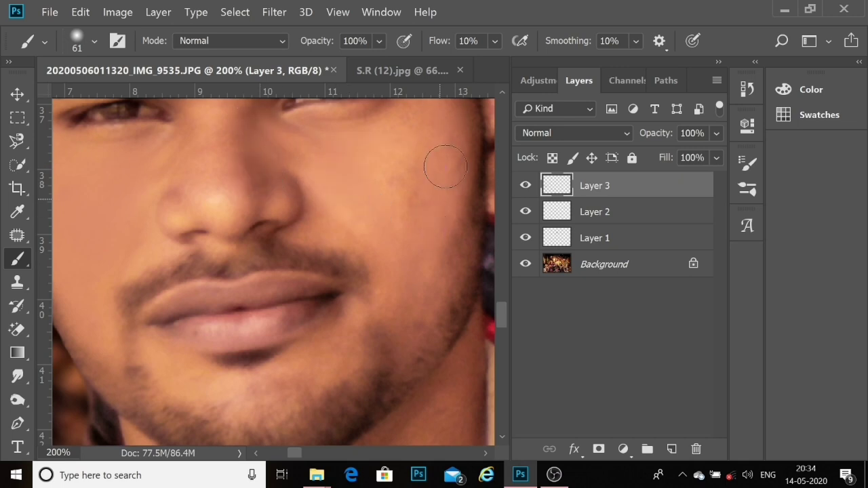
pyautogui.keyDown('alt'); pyautogui.click(377, 219); pyautogui.keyUp('alt')
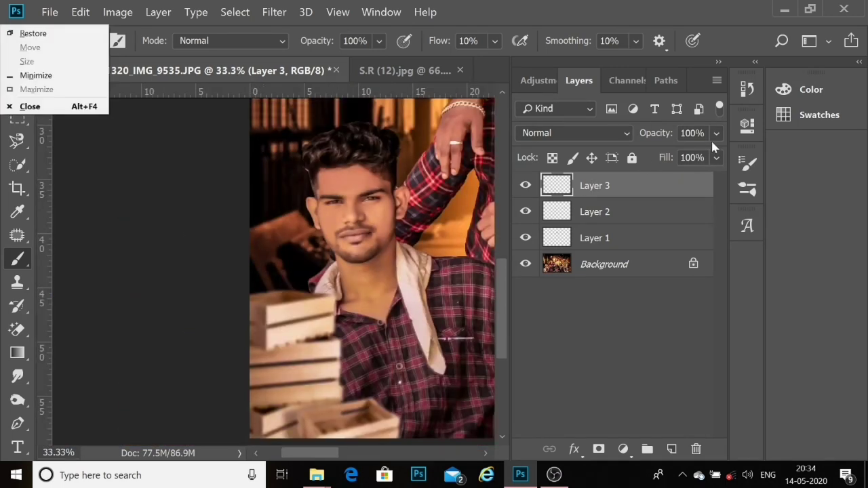
# Step: Set Layer 3's opacity to 61%
pyautogui.click(716, 157)
pyautogui.click(689, 157)
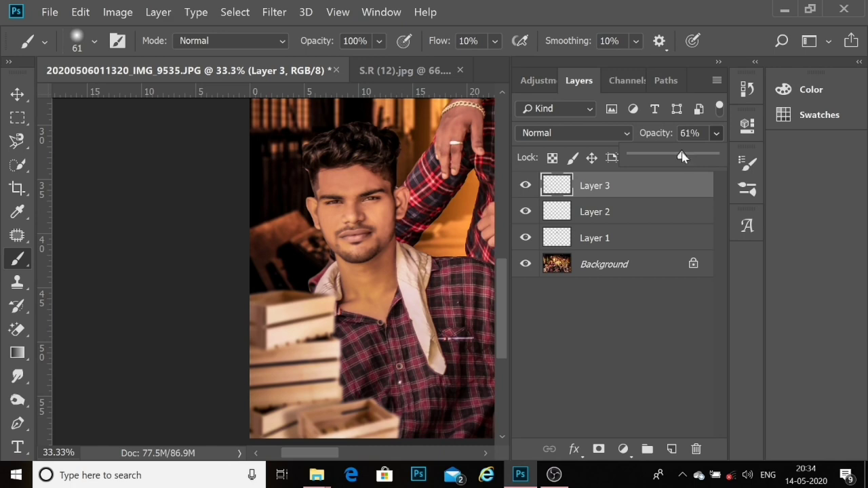
pyautogui.click(591, 198)
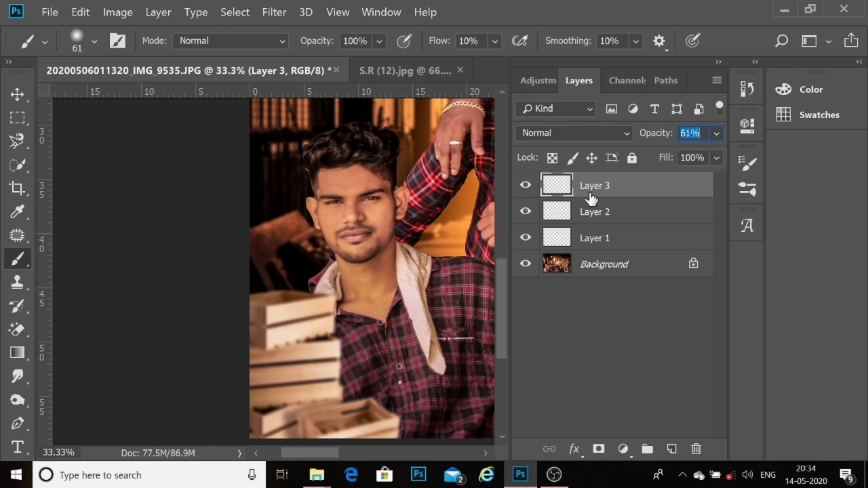
# Step: With a larger brush, paint soft skin tone over the front man's neck
pyautogui.click(377, 266)
pyautogui.moveTo(329, 310); pyautogui.dragTo(380, 310)
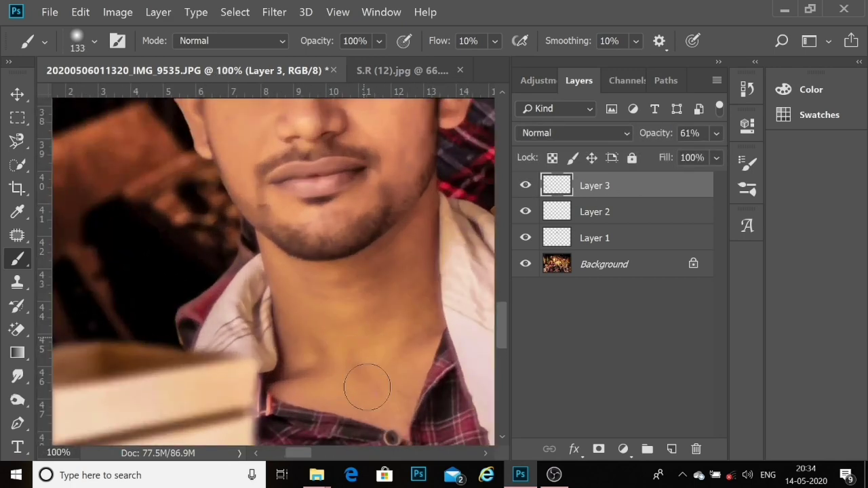
pyautogui.moveTo(364, 354)
pyautogui.mouseDown()
pyautogui.moveTo(368, 310)
pyautogui.moveTo(407, 320)
pyautogui.moveTo(310, 348)
pyautogui.moveTo(407, 316)
pyautogui.moveTo(419, 222)
pyautogui.mouseUp()
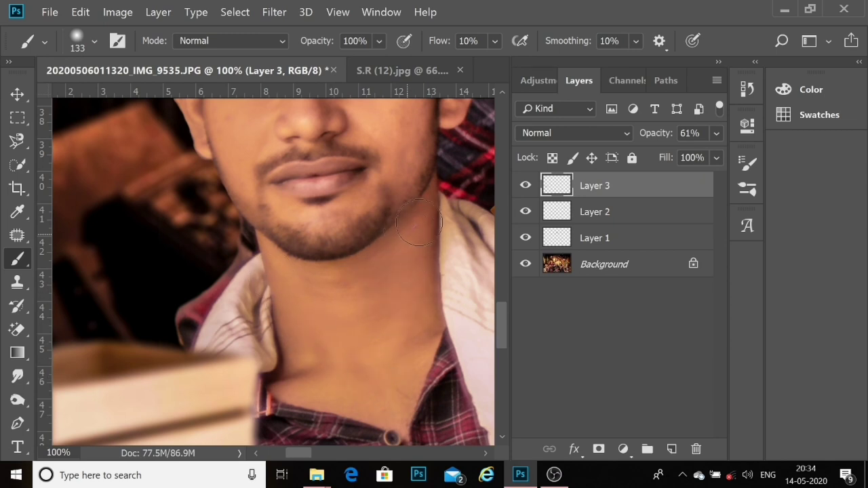
pyautogui.click(524, 185)
pyautogui.click(524, 185)
pyautogui.scroll(-3, 368, 351)
pyautogui.scroll(-2, 368, 351)
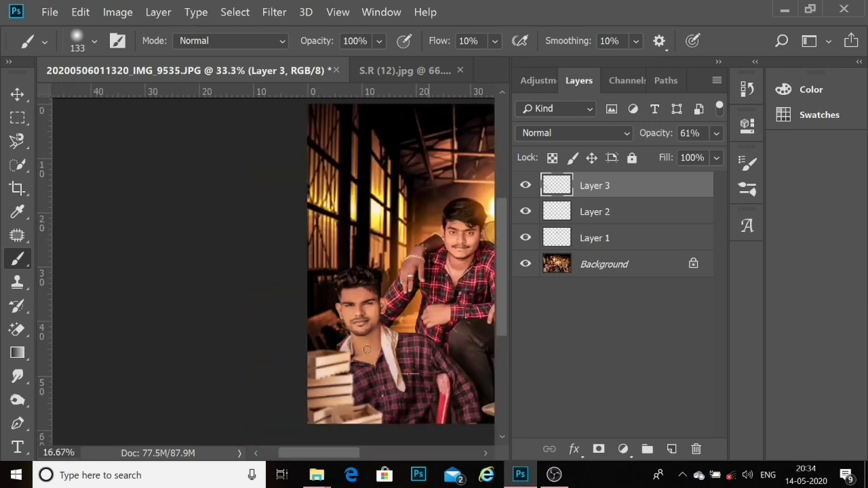
pyautogui.scroll(2, 368, 348)
pyautogui.scroll(2, 423, 232)
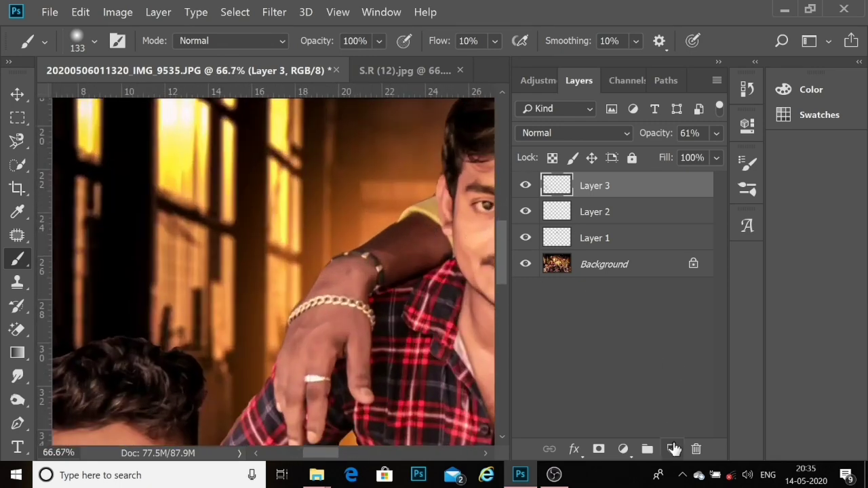
# Step: Add Layer 4 and paint soft skin tone over the raised arm with an 89 px brush
pyautogui.click(671, 448)
pyautogui.scroll(1, 400, 225)
pyautogui.scroll(1, 399, 224)
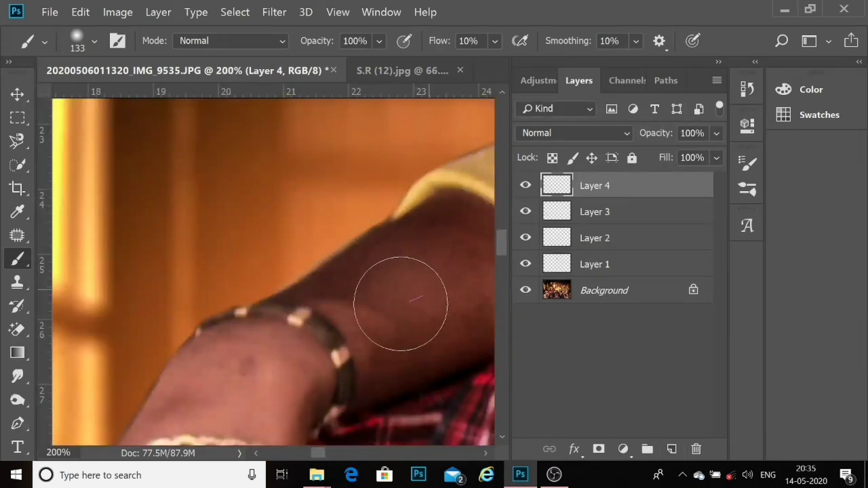
pyautogui.keyDown('alt'); pyautogui.rightClick(388, 287); pyautogui.keyUp('alt')
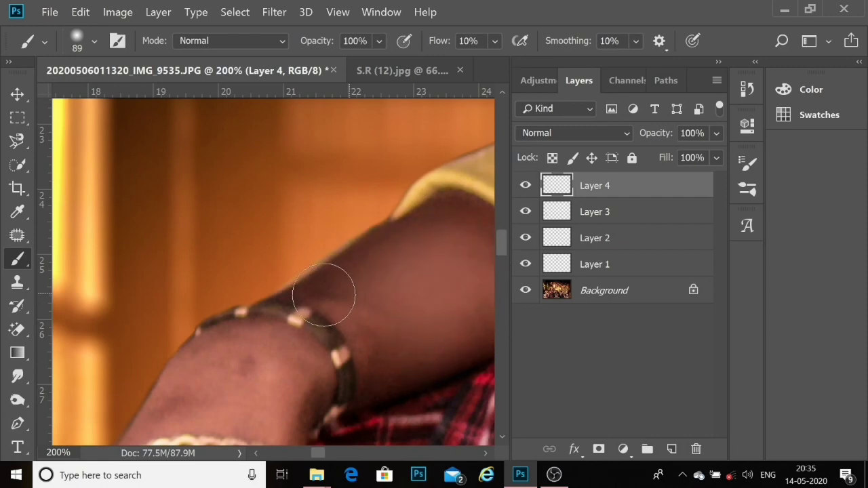
pyautogui.scroll(-2, 364, 295)
pyautogui.scroll(-3, 364, 294)
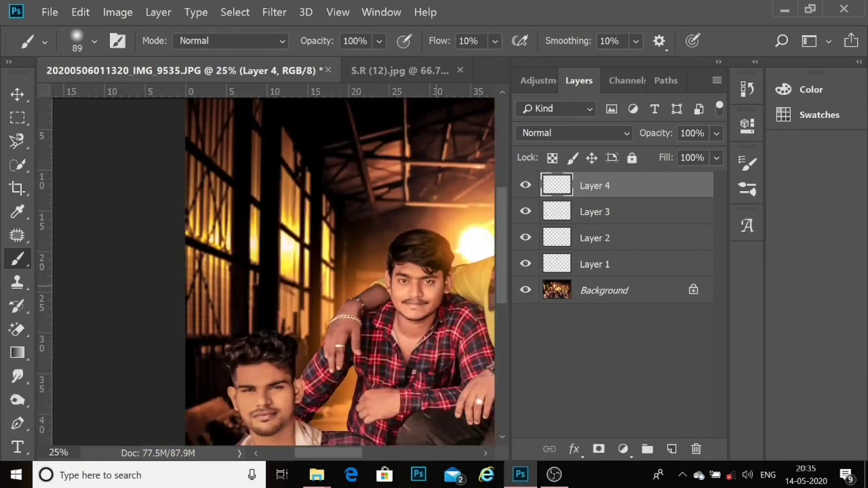
pyautogui.scroll(3, 382, 293)
pyautogui.scroll(2, 381, 293)
pyautogui.moveTo(322, 314); pyautogui.dragTo(451, 322)
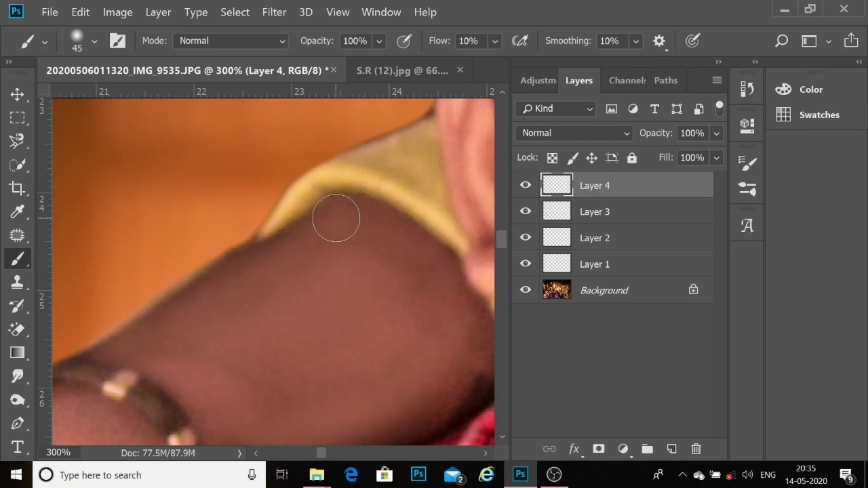
pyautogui.moveTo(335, 217); pyautogui.dragTo(249, 124)
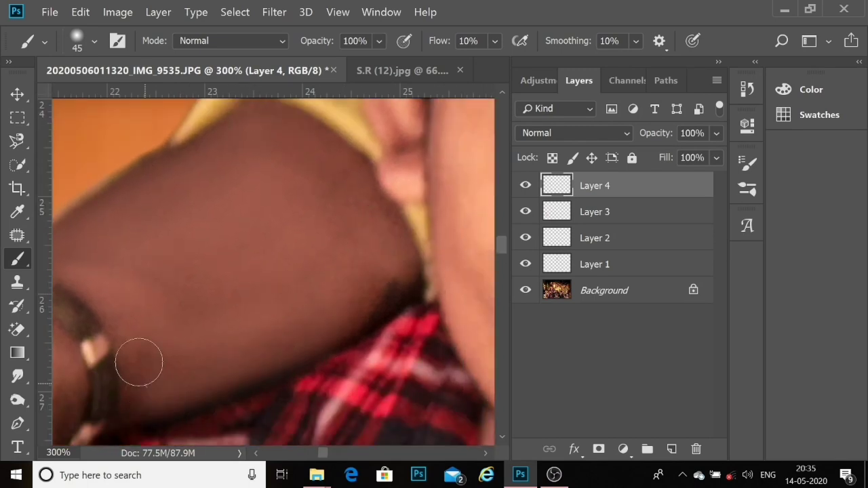
pyautogui.scroll(-5, 138, 344)
# Step: Duplicate Layer 4 and set the copy's opacity to 65%
pyautogui.moveTo(605, 186); pyautogui.dragTo(671, 449)
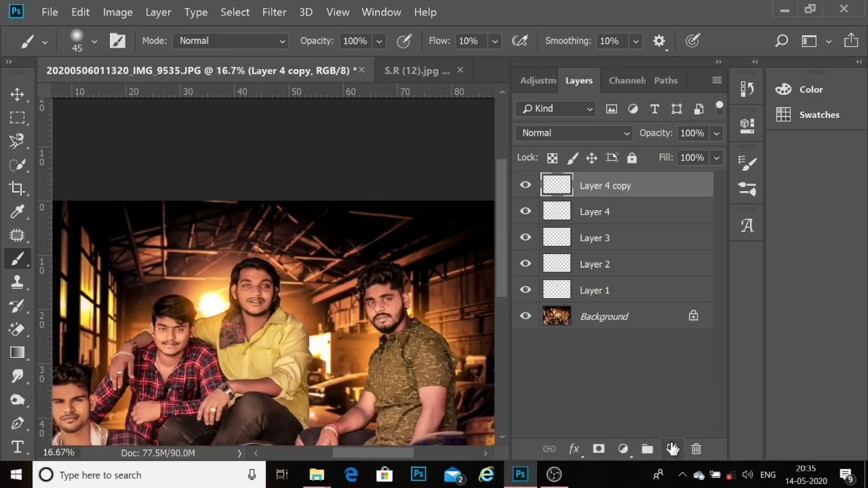
pyautogui.moveTo(714, 134); pyautogui.dragTo(695, 156)
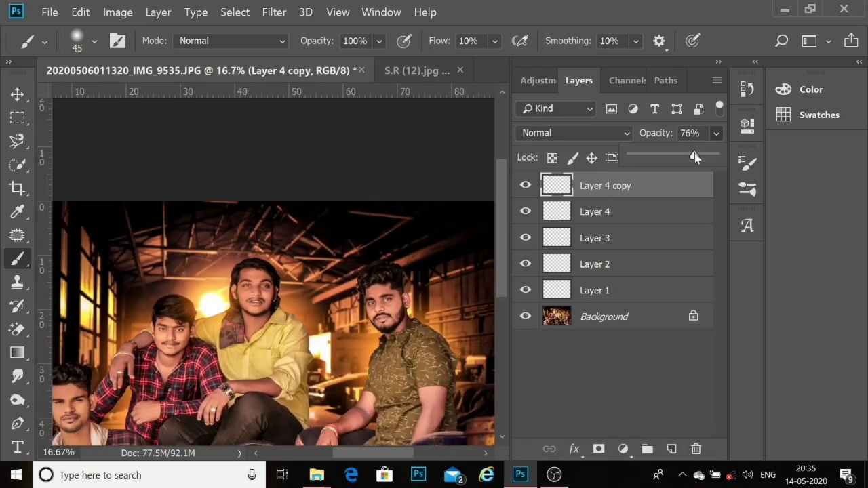
pyautogui.press('Return')
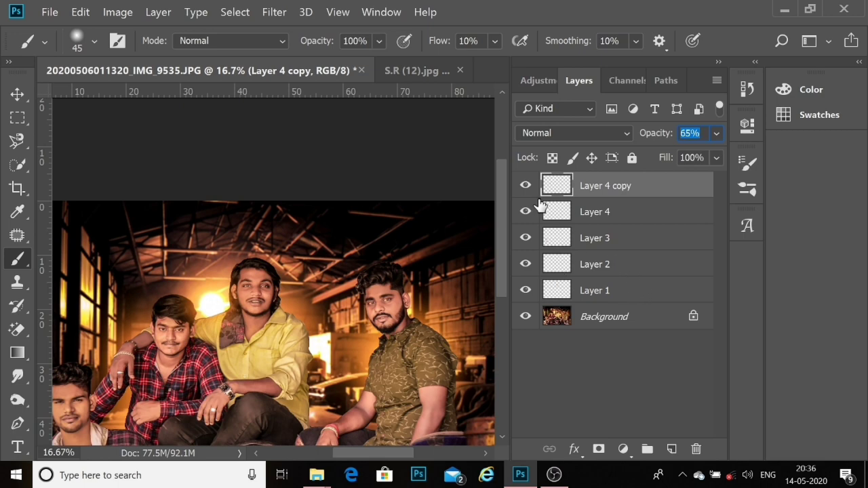
pyautogui.rightClick(610, 197)
pyautogui.press('Escape')
# Step: Smudge fine strands out from the hair edge near the glow at 50% strength
pyautogui.press('r')
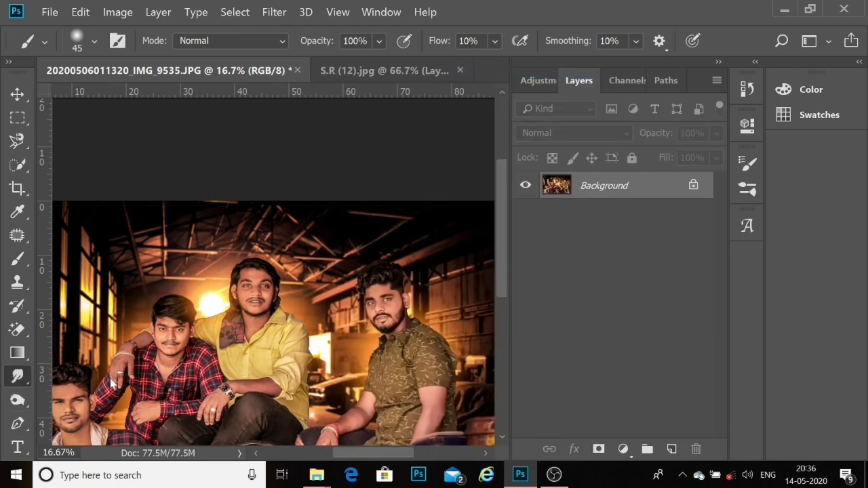
pyautogui.scroll(1, 165, 287)
pyautogui.scroll(3, 130, 401)
pyautogui.scroll(2, 130, 401)
pyautogui.scroll(1, 159, 355)
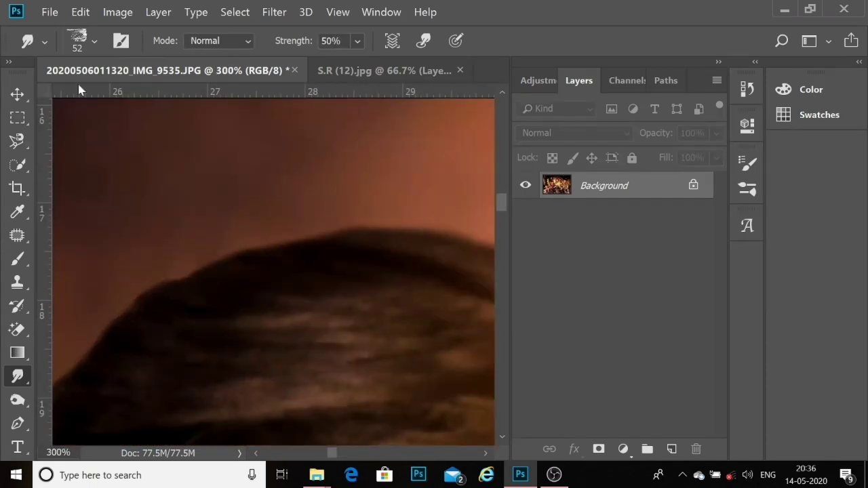
pyautogui.click(94, 42)
pyautogui.press('Escape')
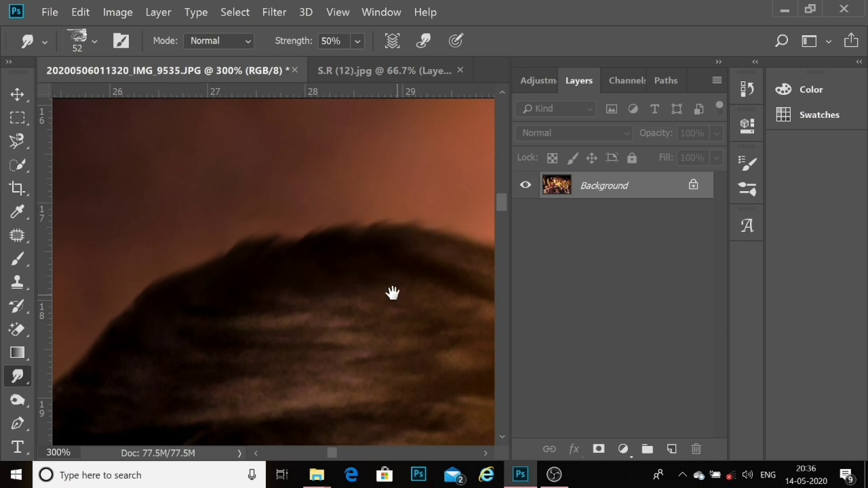
pyautogui.moveTo(390, 292); pyautogui.dragTo(238, 282)
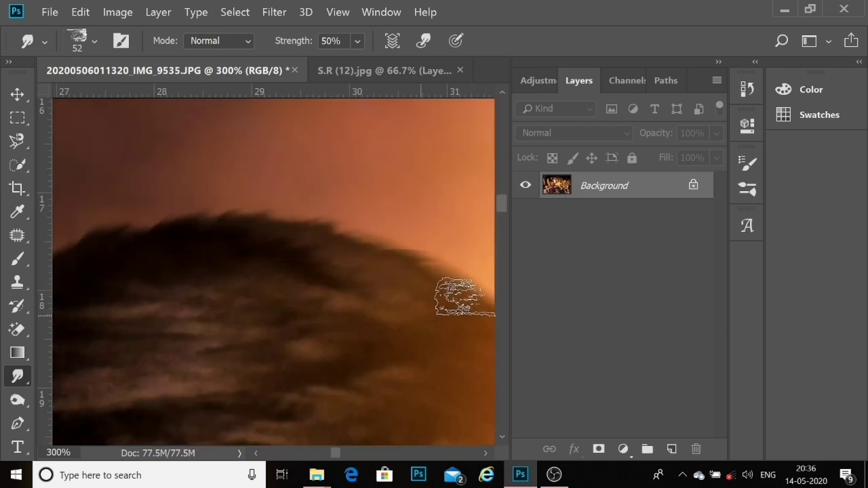
pyautogui.scroll(-1, 438, 317)
pyautogui.scroll(-2, 438, 317)
pyautogui.moveTo(407, 267); pyautogui.dragTo(301, 278)
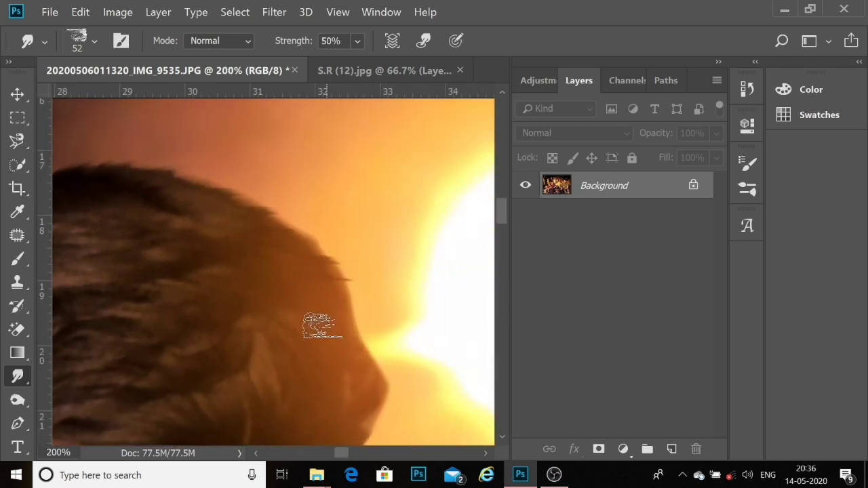
pyautogui.moveTo(332, 251)
pyautogui.mouseDown()
pyautogui.moveTo(335, 305)
pyautogui.moveTo(325, 300)
pyautogui.moveTo(366, 305)
pyautogui.mouseUp()
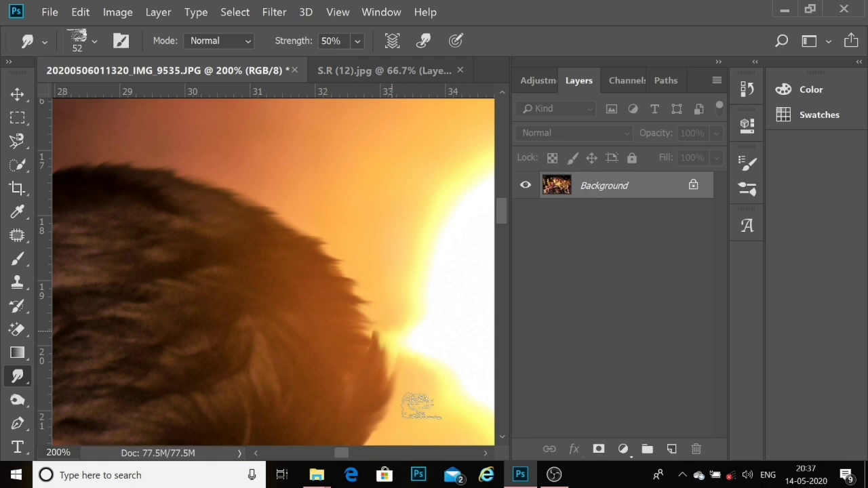
# Step: Smear the hair edge beside the yellow-shirted man's face and ear into wispy strands
pyautogui.scroll(-3, 417, 407)
pyautogui.scroll(-2, 421, 407)
pyautogui.scroll(-2, 441, 366)
pyautogui.scroll(3, 455, 353)
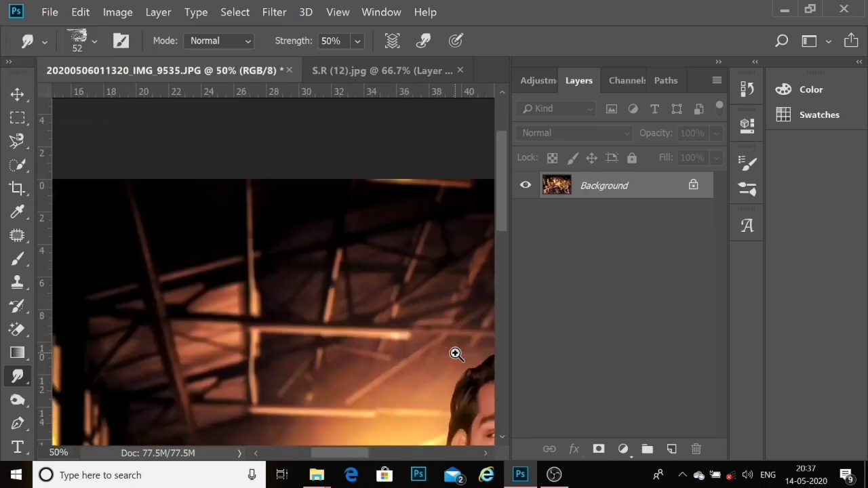
pyautogui.moveTo(455, 353); pyautogui.dragTo(364, 347)
pyautogui.scroll(1, 401, 329)
pyautogui.scroll(2, 395, 314)
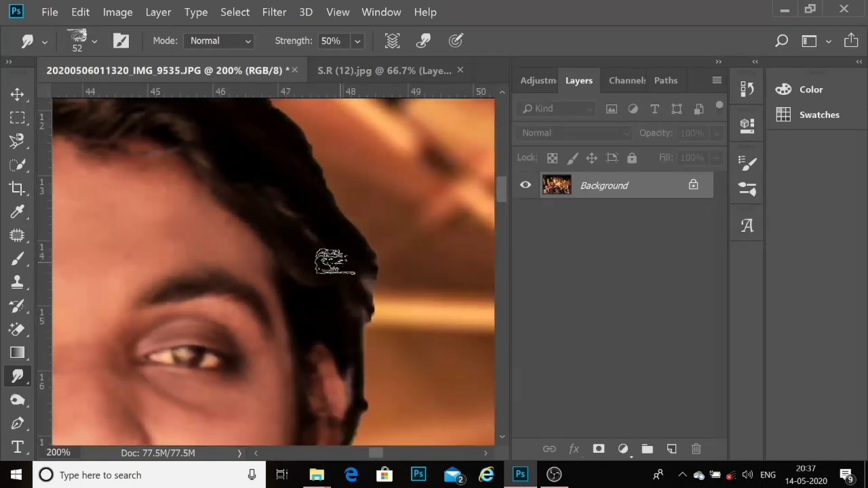
pyautogui.moveTo(374, 278); pyautogui.dragTo(426, 287)
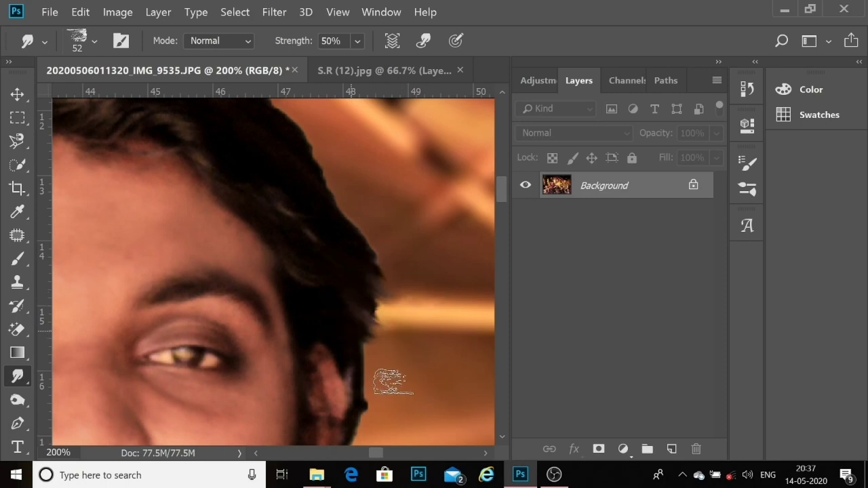
pyautogui.moveTo(366, 400); pyautogui.dragTo(407, 301)
pyautogui.scroll(-1, 407, 301)
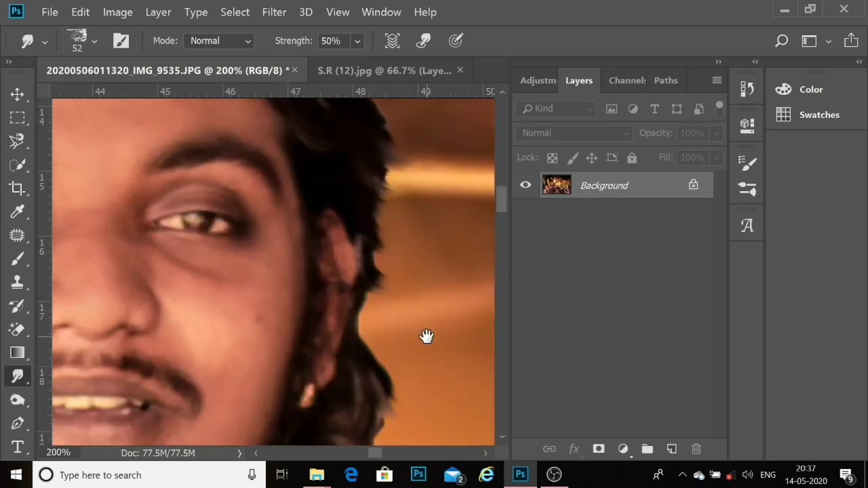
pyautogui.moveTo(428, 329); pyautogui.dragTo(414, 207)
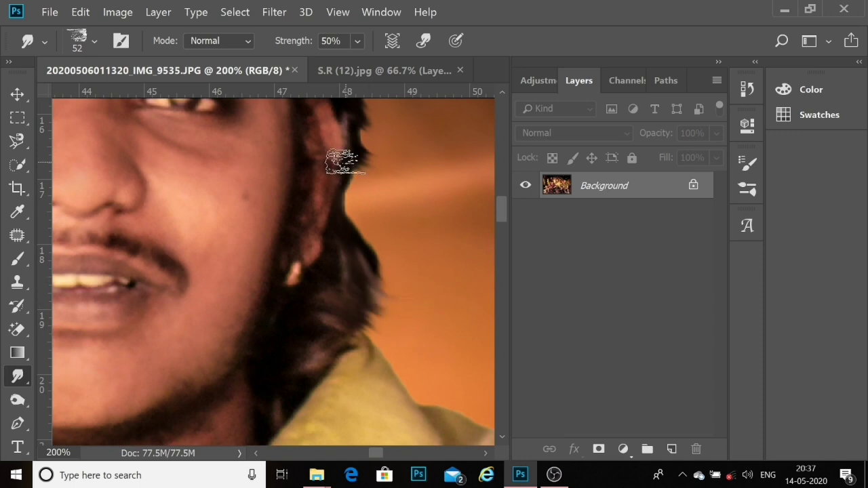
pyautogui.keyDown('alt'); pyautogui.click(382, 213); pyautogui.keyUp('alt')
pyautogui.keyDown('alt'); pyautogui.click(386, 198); pyautogui.keyUp('alt')
# Step: Smudge the yellow-shirted man's hair edge and yellow glow into the background
pyautogui.hotkey('alt', 'space')
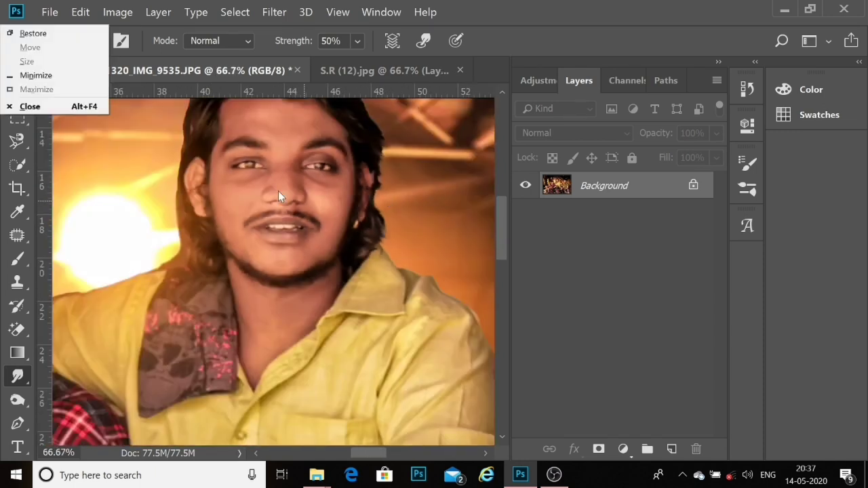
pyautogui.press('Escape')
pyautogui.scroll(2, 159, 181)
pyautogui.click(94, 41)
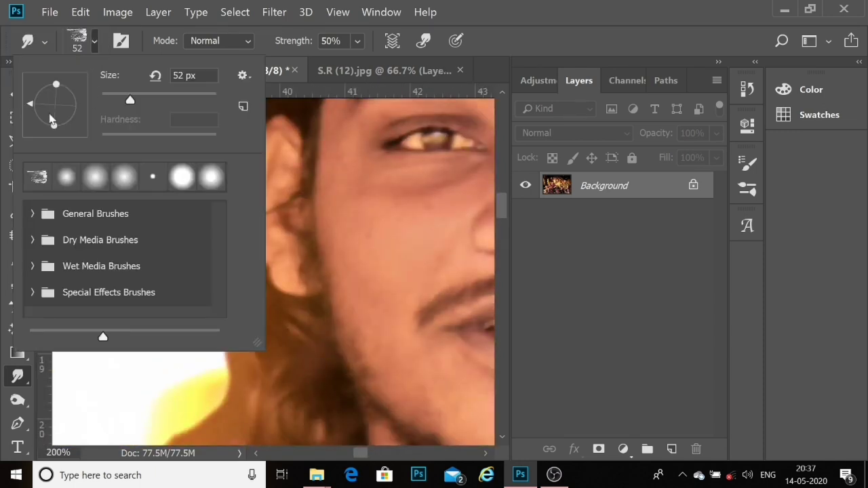
pyautogui.click(95, 42)
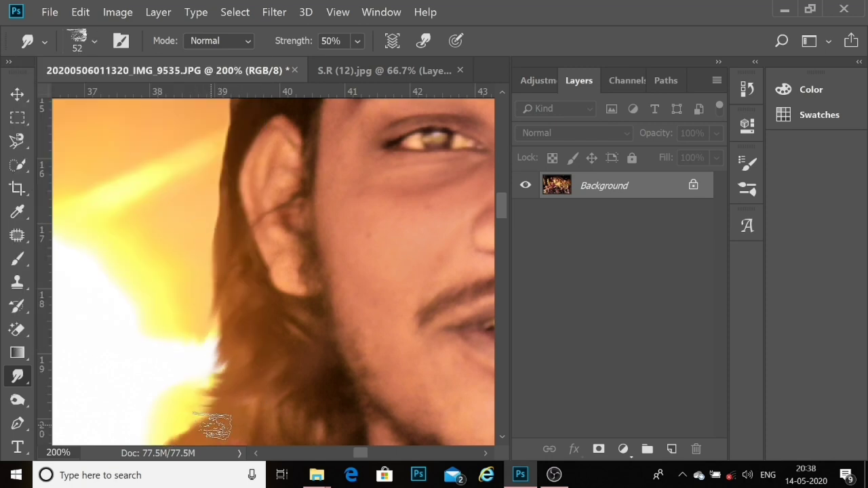
pyautogui.moveTo(212, 419); pyautogui.dragTo(143, 425)
pyautogui.scroll(-3, 139, 337)
pyautogui.scroll(4, 152, 236)
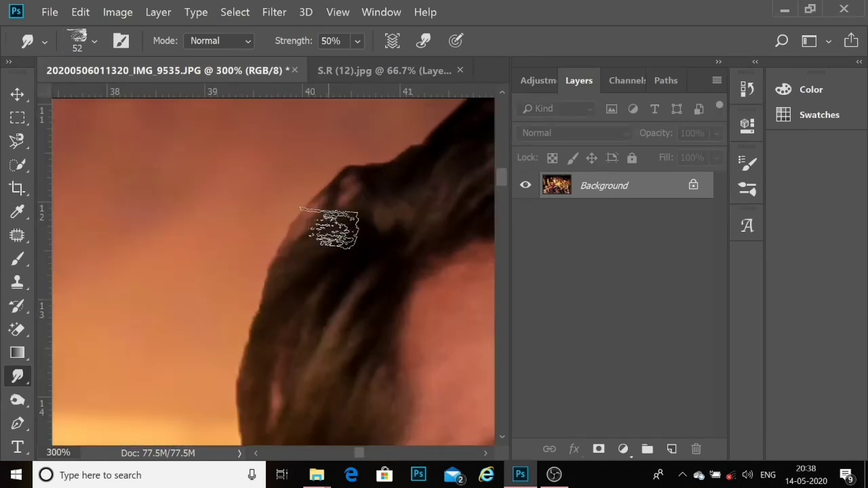
pyautogui.moveTo(333, 228)
pyautogui.mouseDown()
pyautogui.moveTo(339, 330)
pyautogui.moveTo(199, 431)
pyautogui.mouseUp()
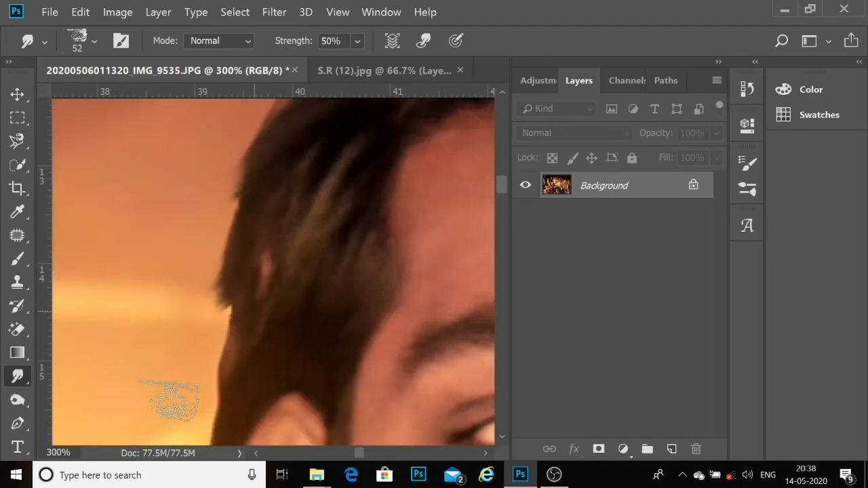
# Step: Smear stray strands along the olive-shirted man's hair outline into the orange background
pyautogui.moveTo(168, 398); pyautogui.dragTo(146, 287)
pyautogui.moveTo(132, 342); pyautogui.dragTo(119, 196)
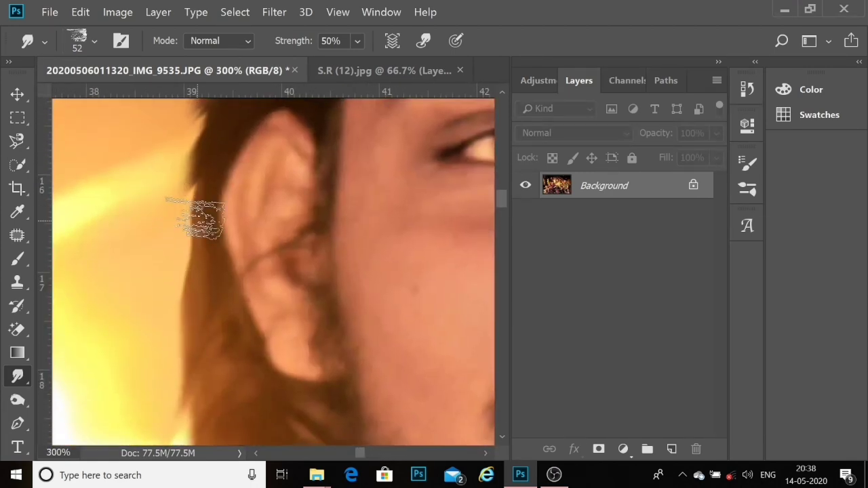
pyautogui.scroll(-4, 114, 345)
pyautogui.scroll(-4, 115, 345)
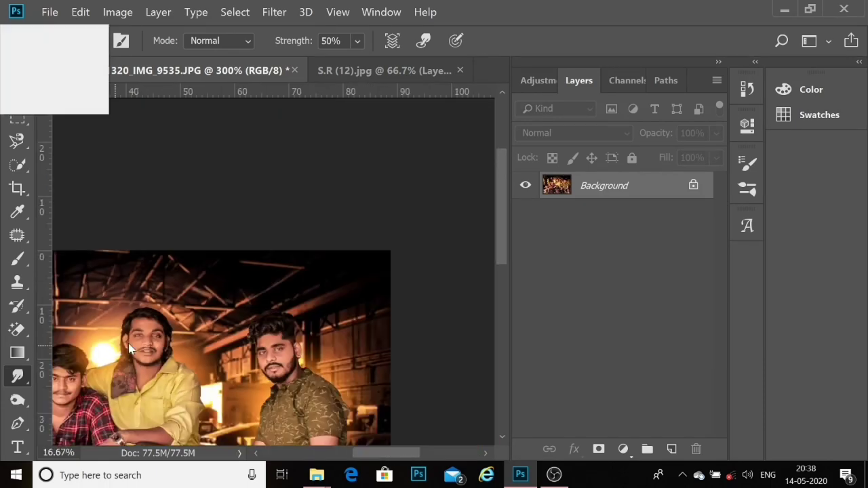
pyautogui.scroll(4, 272, 319)
pyautogui.scroll(2, 211, 288)
pyautogui.moveTo(210, 289)
pyautogui.mouseDown()
pyautogui.moveTo(135, 285)
pyautogui.moveTo(122, 181)
pyautogui.moveTo(364, 178)
pyautogui.mouseUp()
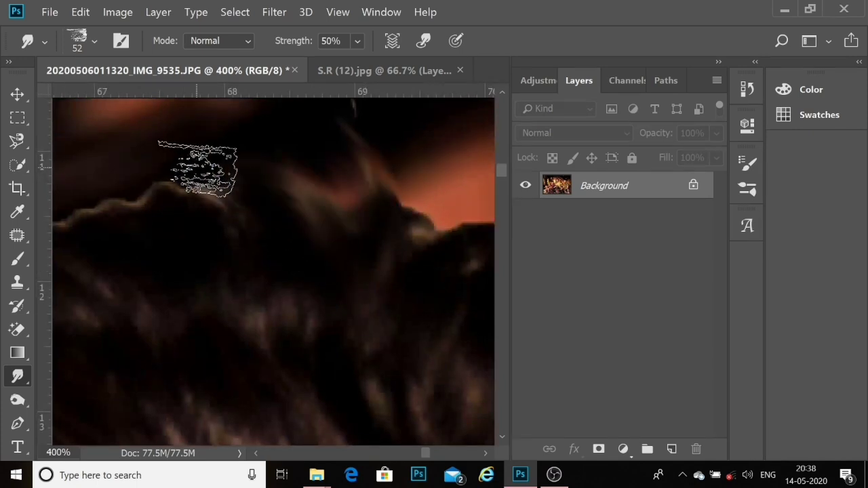
pyautogui.moveTo(200, 272); pyautogui.dragTo(312, 272)
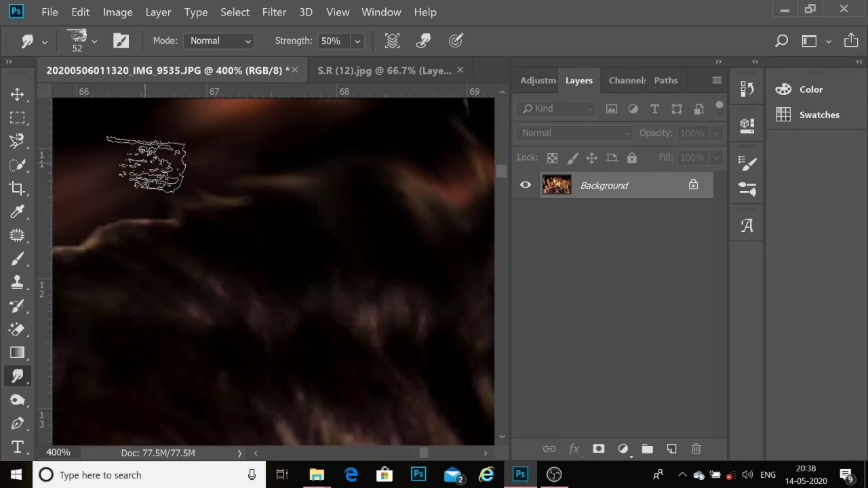
pyautogui.moveTo(175, 245); pyautogui.dragTo(415, 193)
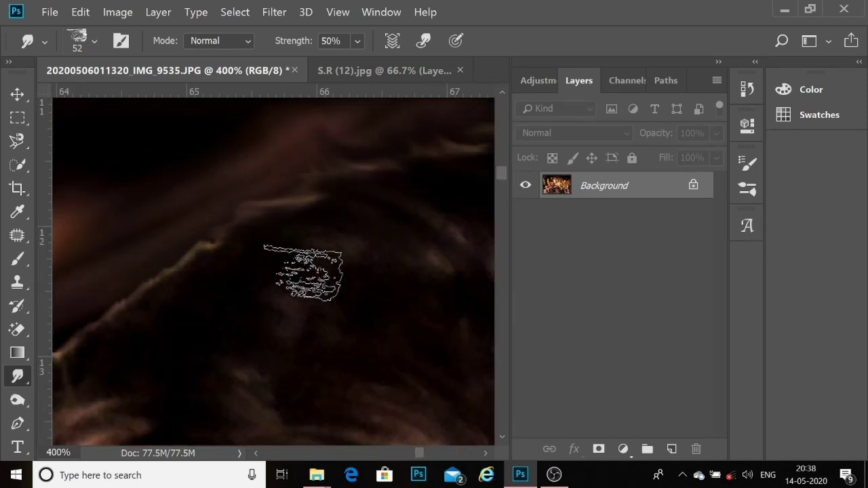
pyautogui.moveTo(223, 322); pyautogui.dragTo(319, 271)
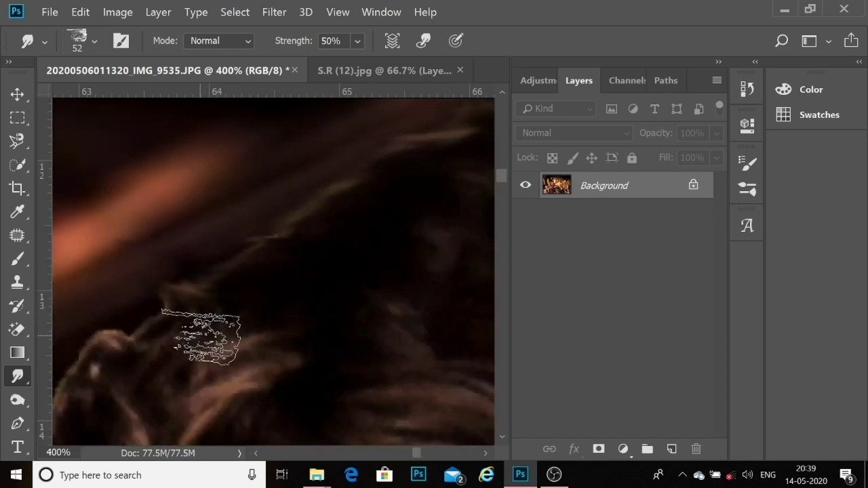
pyautogui.moveTo(182, 206)
pyautogui.mouseDown()
pyautogui.moveTo(413, 149)
pyautogui.moveTo(443, 108)
pyautogui.mouseUp()
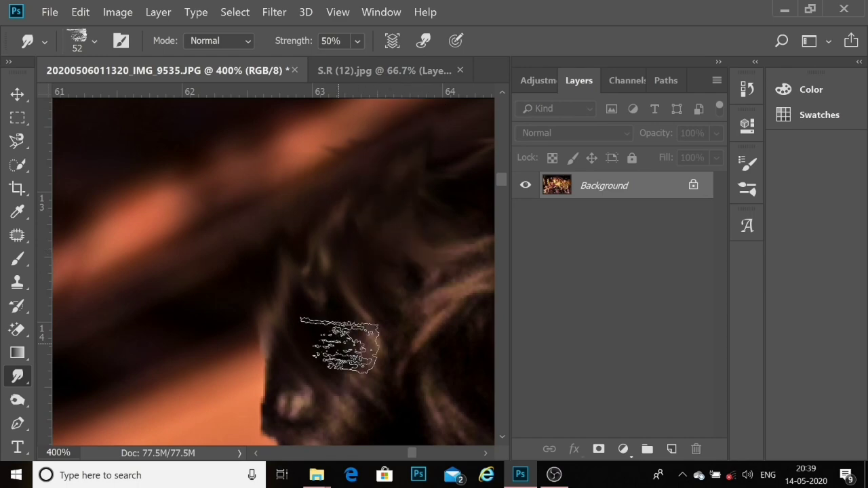
pyautogui.moveTo(300, 387); pyautogui.dragTo(254, 371)
pyautogui.keyDown('ctrl'); pyautogui.keyDown('alt'); pyautogui.click(279, 327); pyautogui.keyUp('alt'); pyautogui.keyUp('ctrl')
pyautogui.keyDown('ctrl'); pyautogui.keyDown('alt'); pyautogui.click(277, 325); pyautogui.keyUp('alt'); pyautogui.keyUp('ctrl')
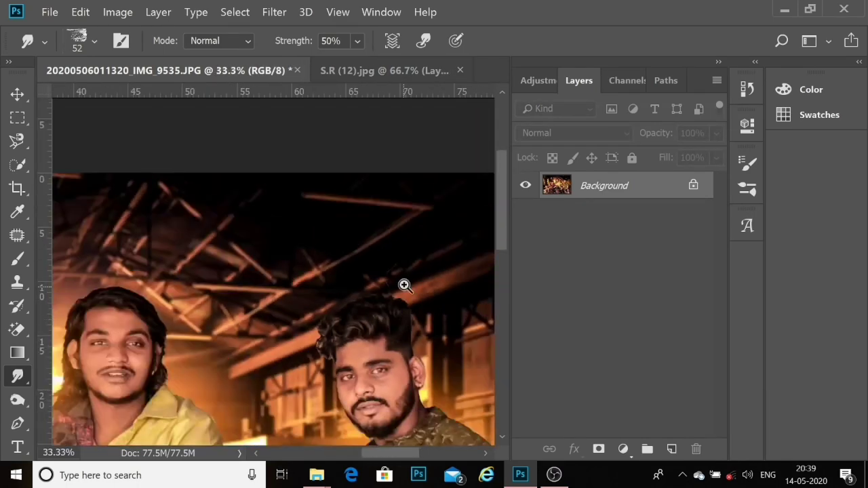
pyautogui.keyDown('ctrl'); pyautogui.keyDown('alt'); pyautogui.click(405, 256); pyautogui.keyUp('alt'); pyautogui.keyUp('ctrl')
pyautogui.click(274, 11)
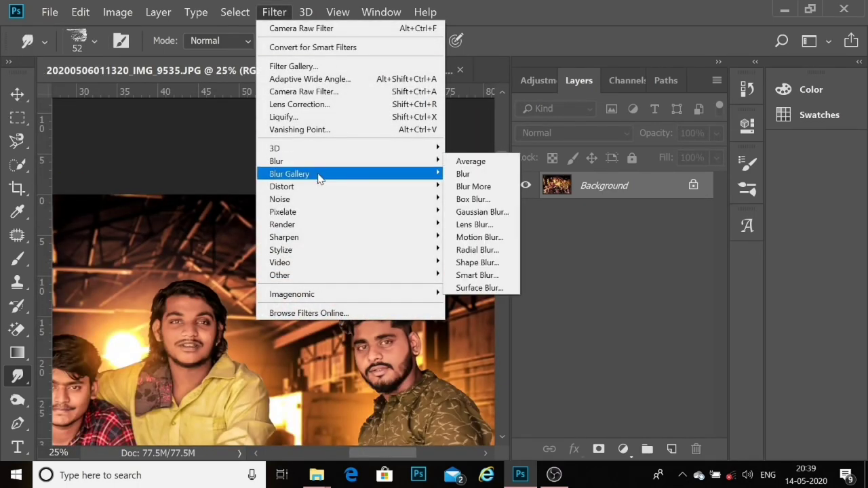
pyautogui.press('Escape')
pyautogui.click(475, 170)
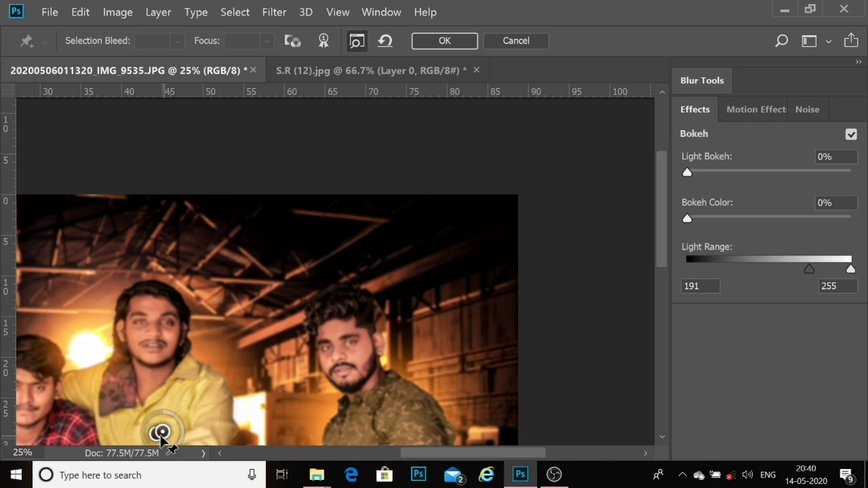
pyautogui.click(162, 434)
pyautogui.scroll(-2, 332, 278)
pyautogui.scroll(1, 217, 330)
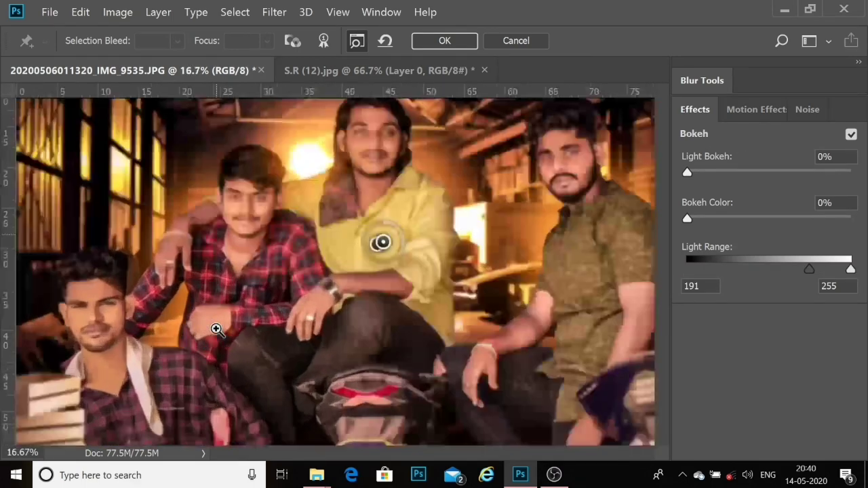
pyautogui.scroll(1, 401, 242)
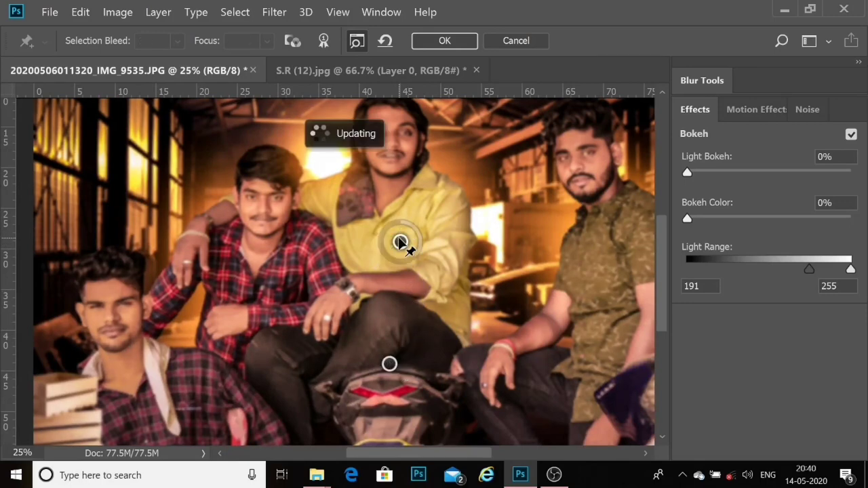
pyautogui.click(528, 42)
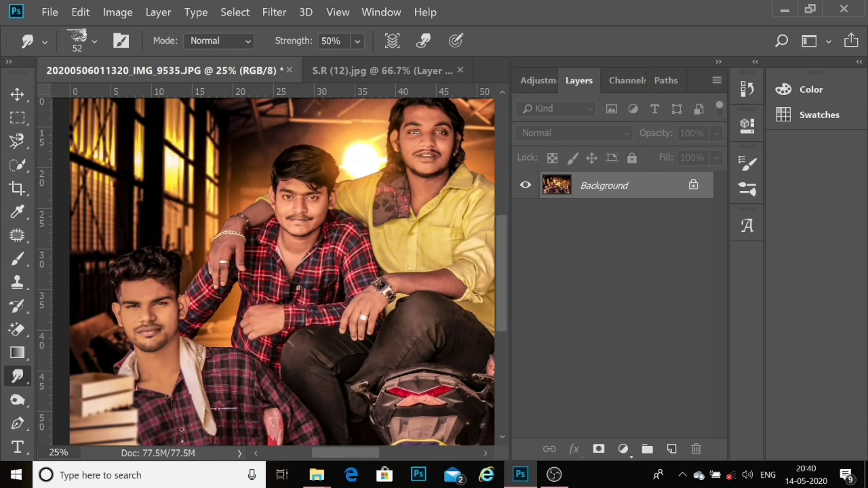
# Step: Start an Iris Blur and enlarge its sharp ellipse to cover all four men
pyautogui.click(274, 11)
pyautogui.moveTo(276, 160)
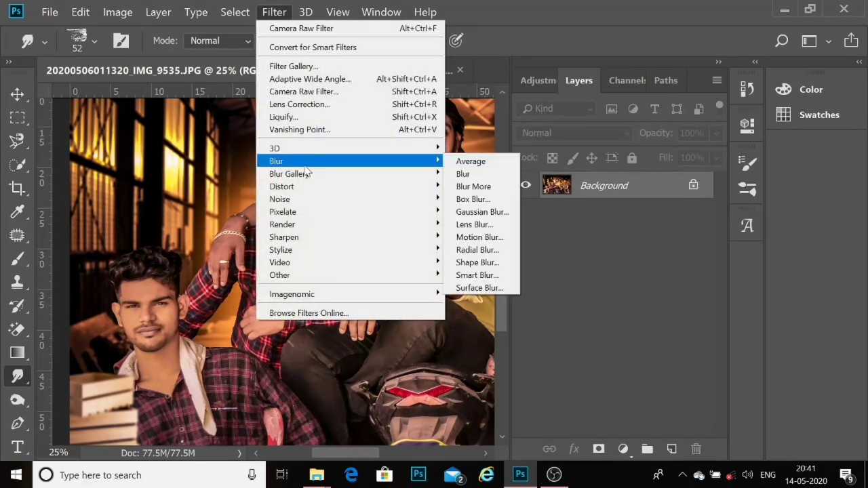
pyautogui.click(468, 186)
pyautogui.click(393, 244)
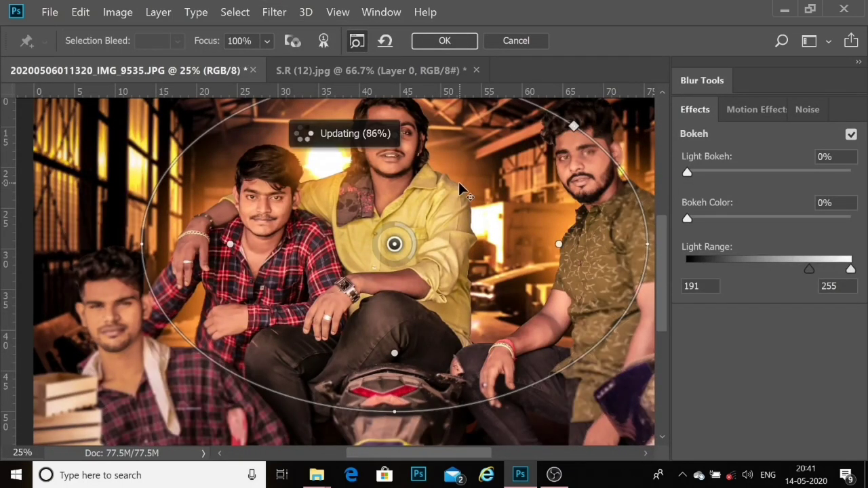
pyautogui.hotkey('ctrl', '-')
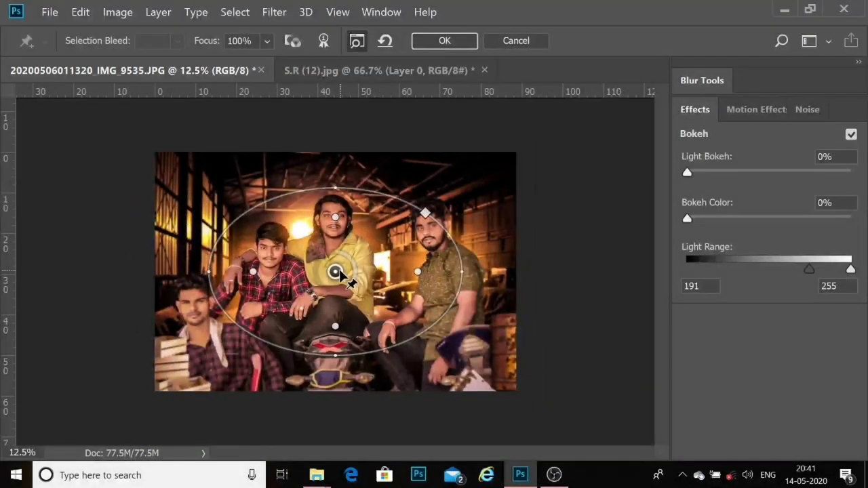
pyautogui.moveTo(333, 272); pyautogui.dragTo(333, 329)
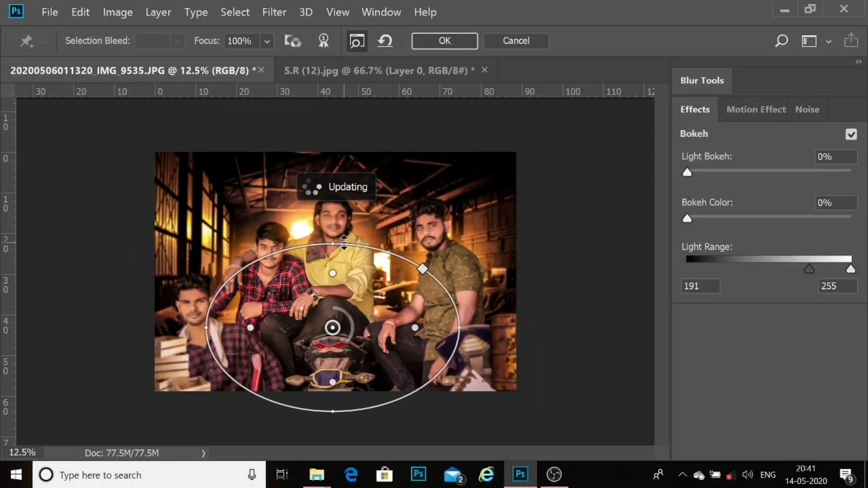
pyautogui.moveTo(209, 307); pyautogui.dragTo(113, 327)
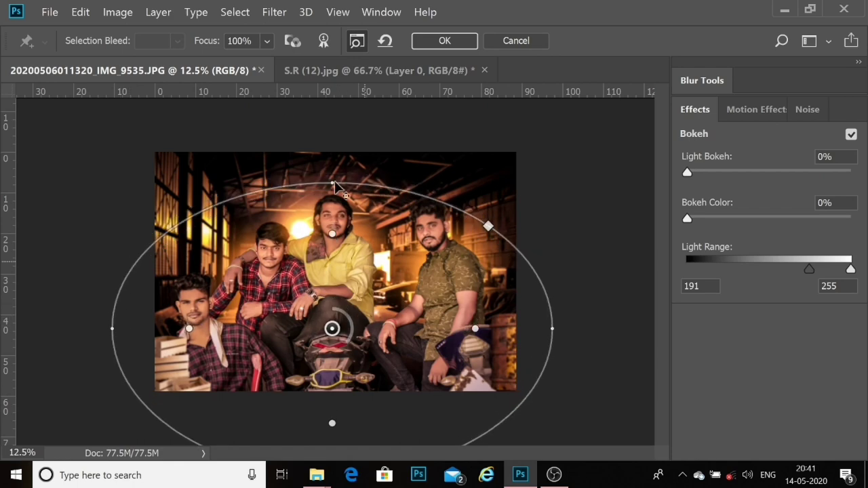
pyautogui.click(357, 149)
pyautogui.click(357, 149)
pyautogui.click(357, 149)
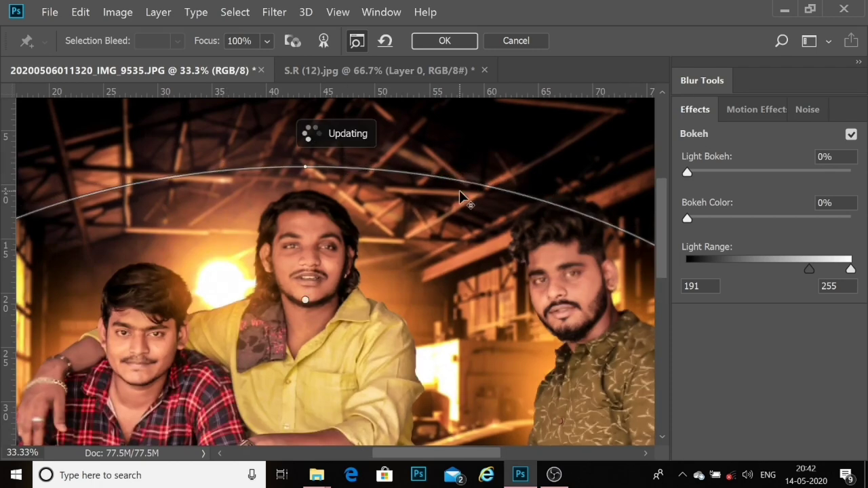
# Step: Set Light Bokeh to 5%, pull the feather inward, and apply the iris blur
pyautogui.click(695, 171)
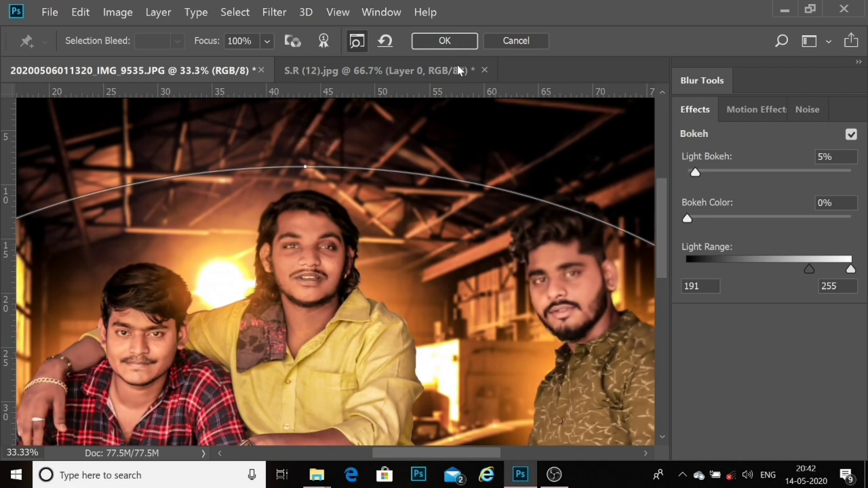
pyautogui.moveTo(305, 299); pyautogui.dragTo(306, 215)
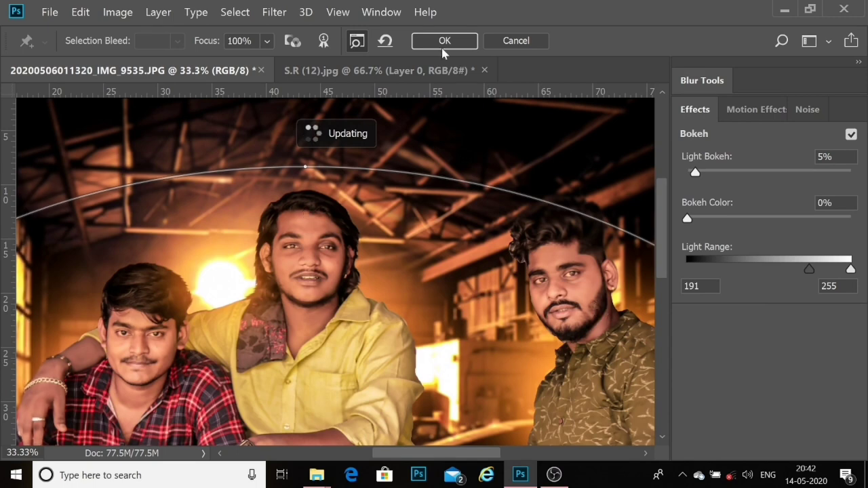
pyautogui.hotkey('ctrl', '-')
pyautogui.hotkey('ctrl', '-')
pyautogui.hotkey('ctrl', '-')
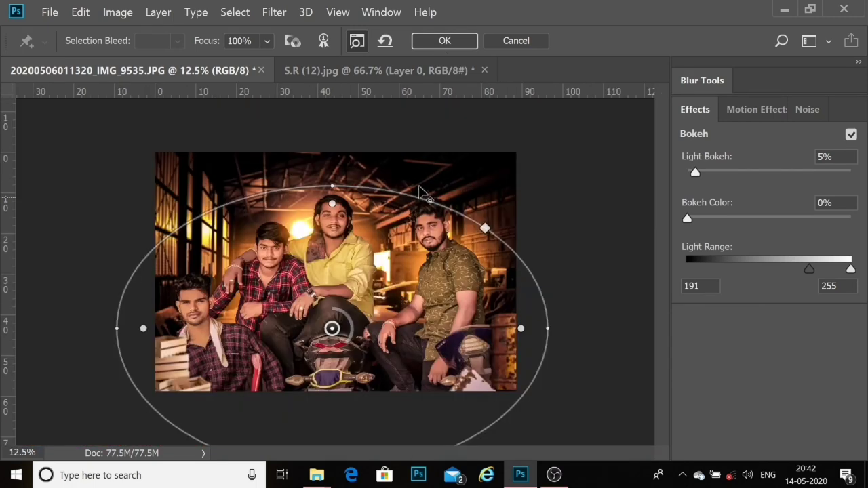
pyautogui.moveTo(144, 329); pyautogui.dragTo(174, 329)
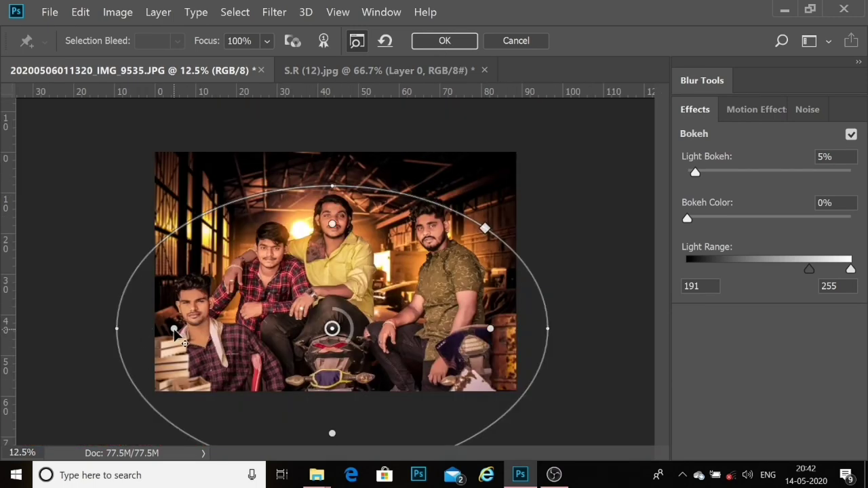
pyautogui.click(444, 40)
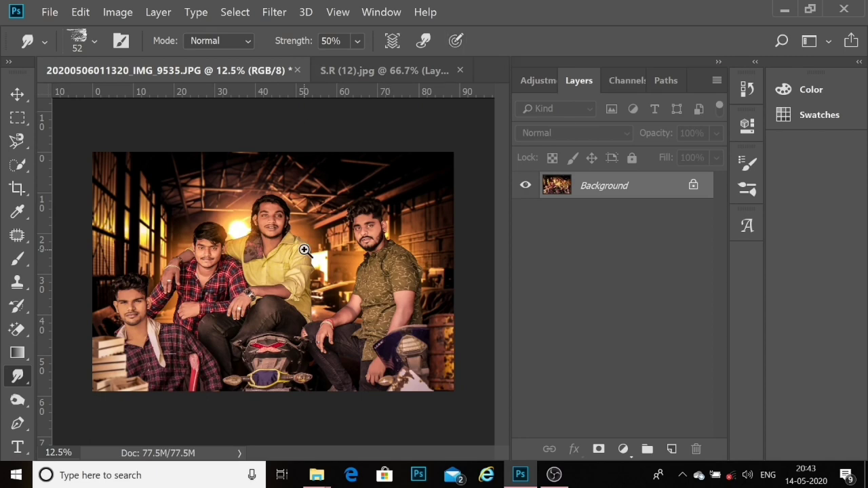
# Step: Darken both men's jeans around the knees with the Burn tool on Shadows at 50%
pyautogui.scroll(2, 304, 250)
pyautogui.scroll(1, 285, 237)
pyautogui.scroll(-1, 284, 234)
pyautogui.scroll(-3, 258, 217)
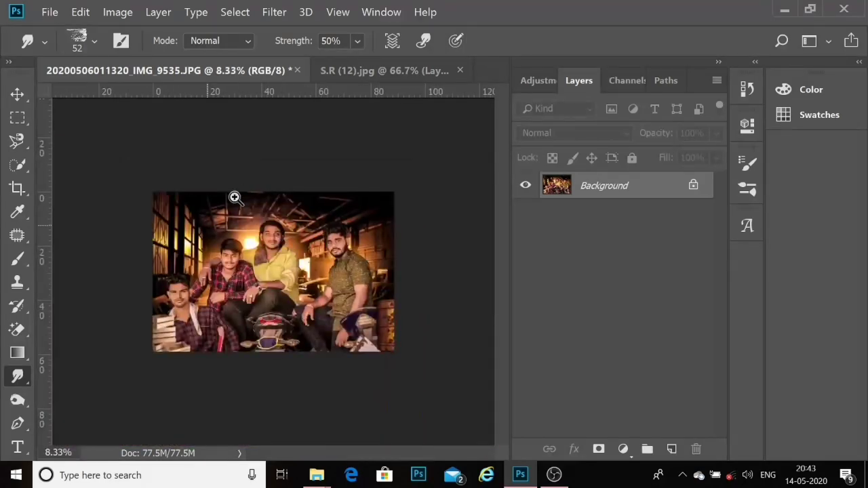
pyautogui.scroll(2, 234, 198)
pyautogui.scroll(2, 326, 197)
pyautogui.scroll(1, 326, 197)
pyautogui.scroll(-4, 325, 197)
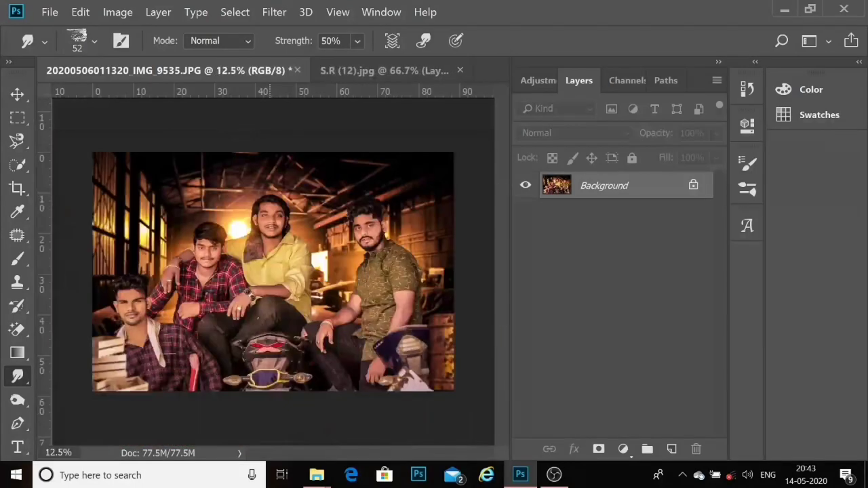
pyautogui.click(17, 399)
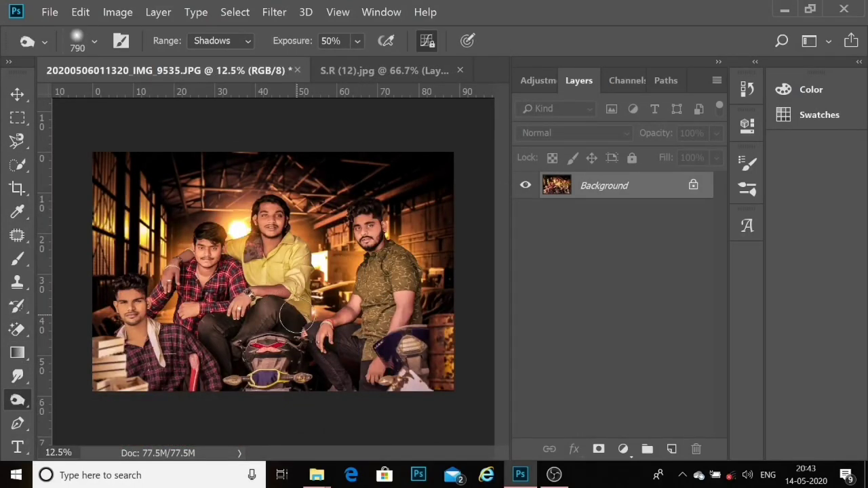
pyautogui.moveTo(264, 316); pyautogui.dragTo(238, 339)
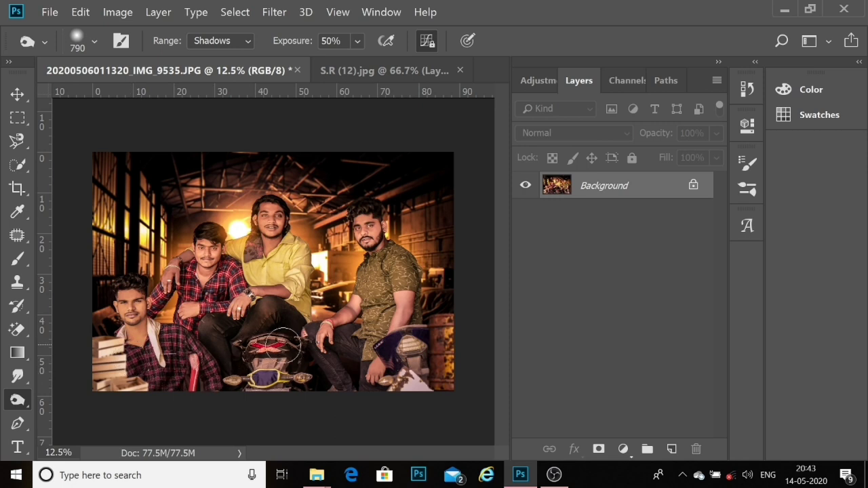
pyautogui.moveTo(240, 332); pyautogui.dragTo(430, 389)
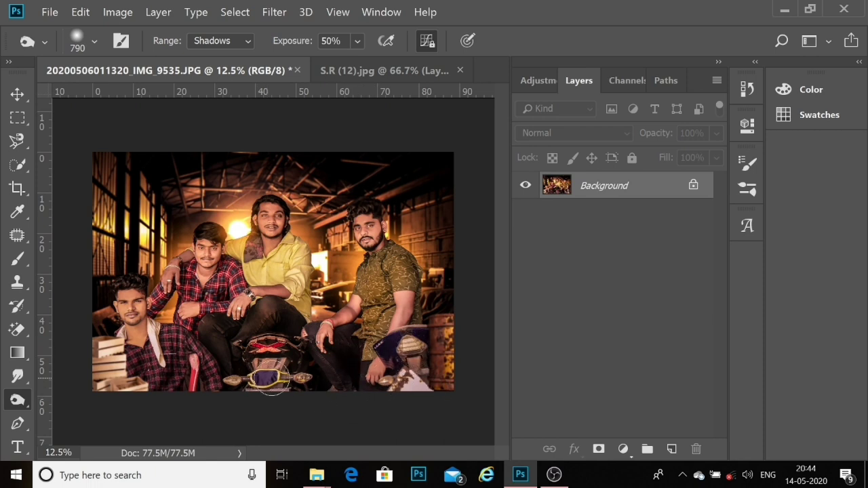
# Step: Duplicate the photo to Layer 1 and apply a light Gaussian Blur of a few pixels
pyautogui.hotkey('ctrl', 'j')
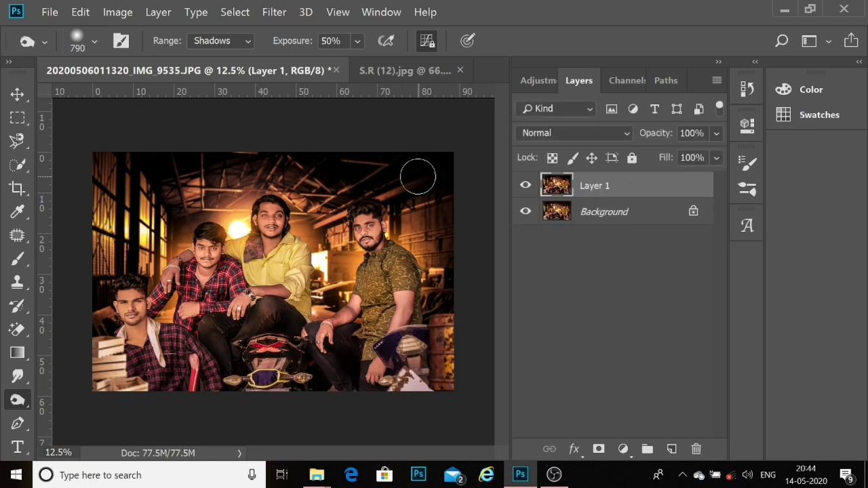
pyautogui.click(274, 11)
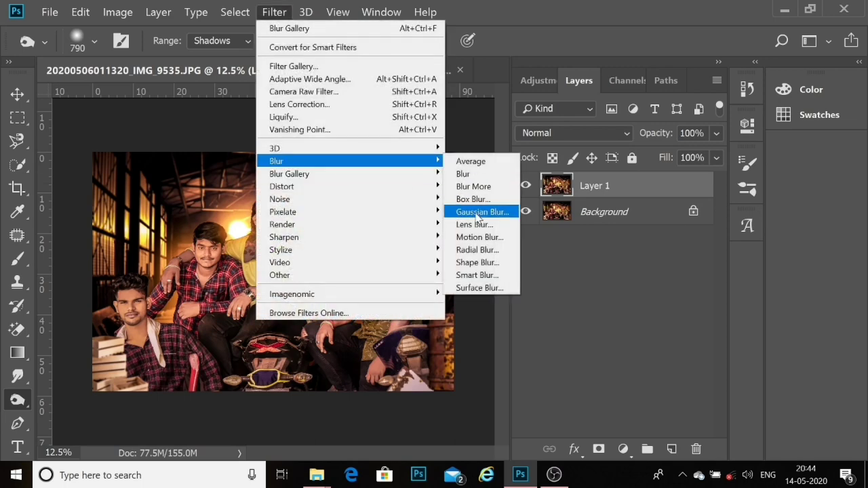
pyautogui.click(475, 213)
pyautogui.moveTo(332, 335); pyautogui.dragTo(329, 334)
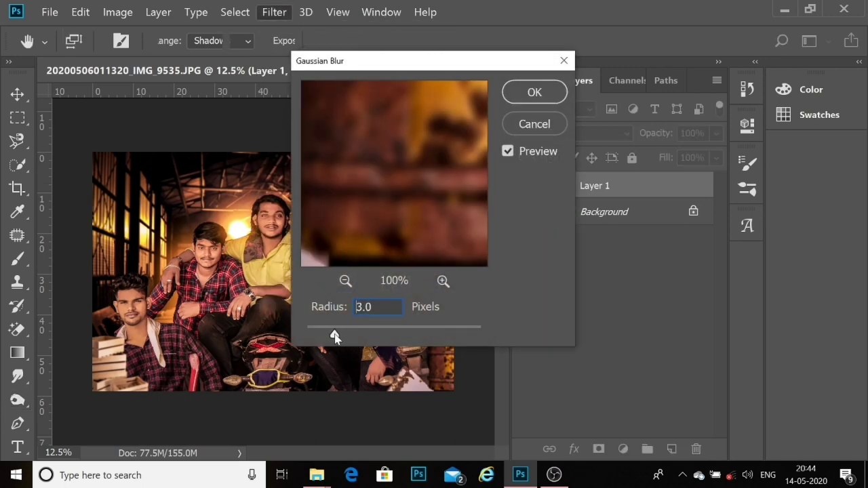
pyautogui.click(534, 93)
# Step: Apply Portraiture smoothing to Layer 1, sampling face skin tone and slightly lowering brightness
pyautogui.click(274, 12)
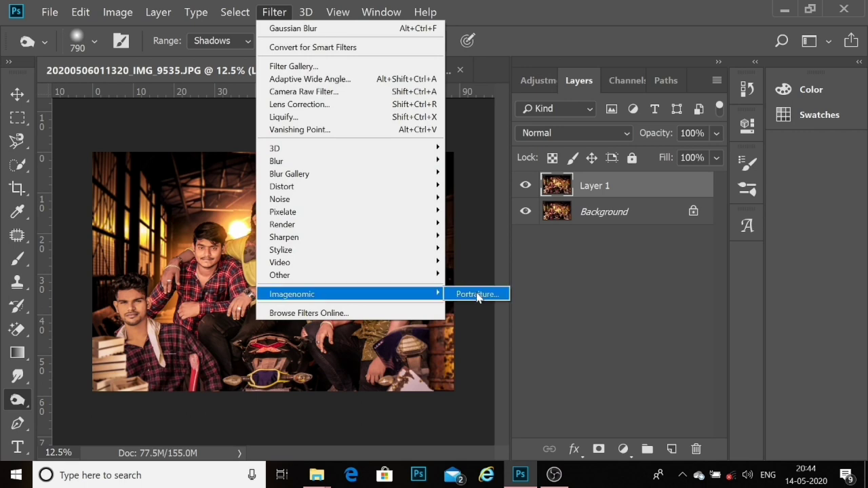
pyautogui.click(476, 295)
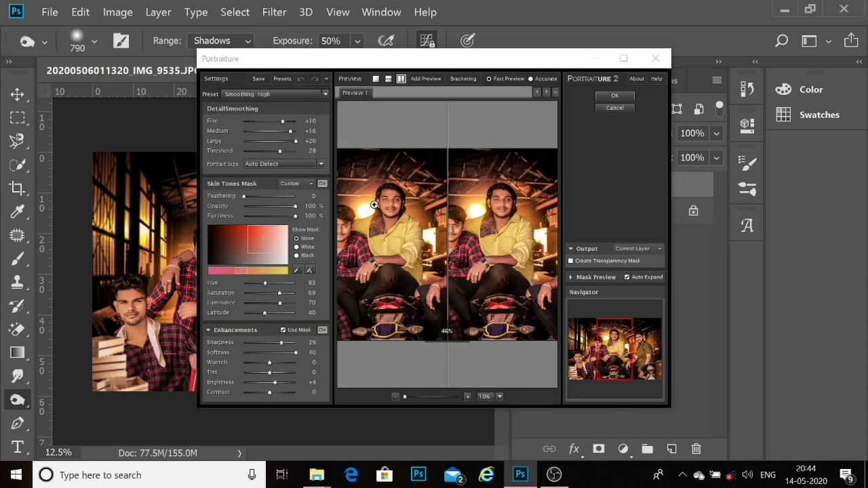
pyautogui.click(374, 205)
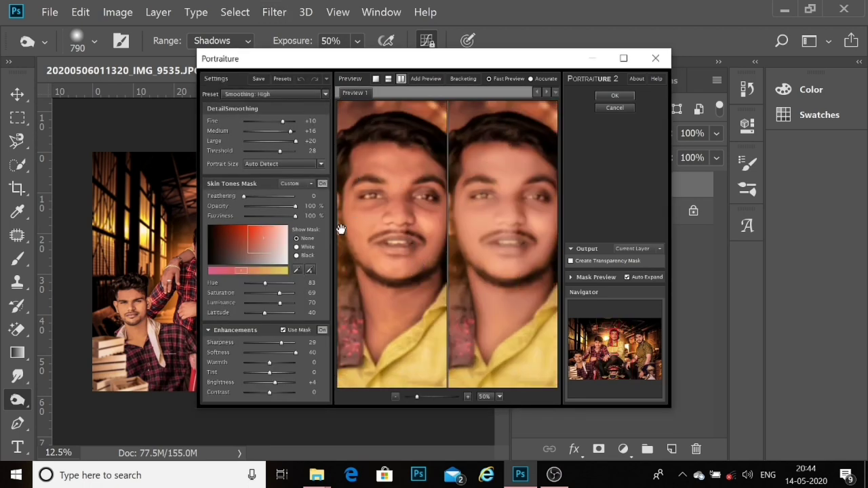
pyautogui.click(296, 270)
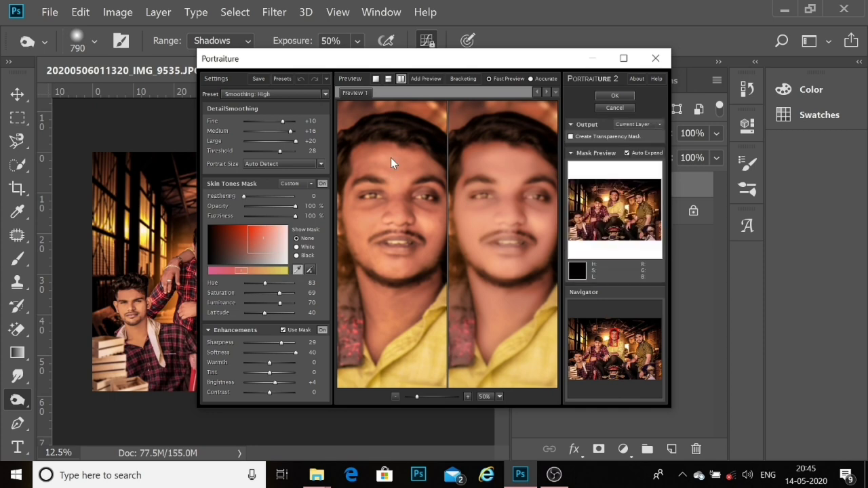
pyautogui.click(391, 158)
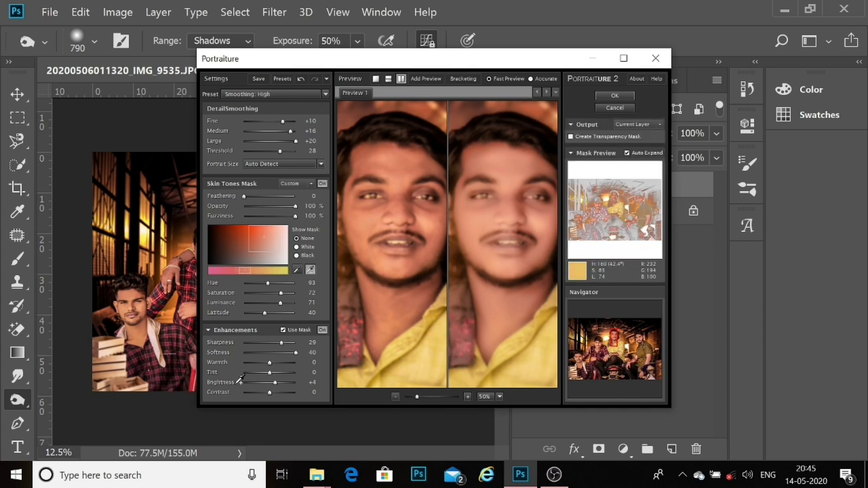
pyautogui.click(274, 383)
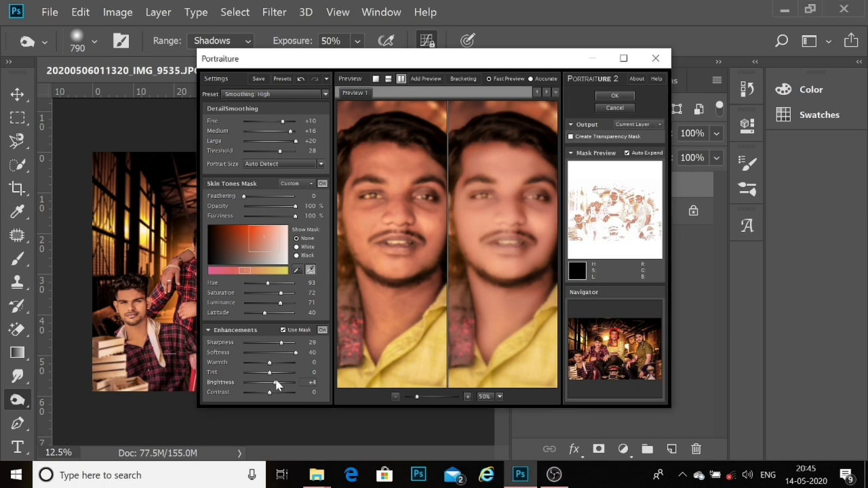
pyautogui.moveTo(275, 385); pyautogui.dragTo(273, 387)
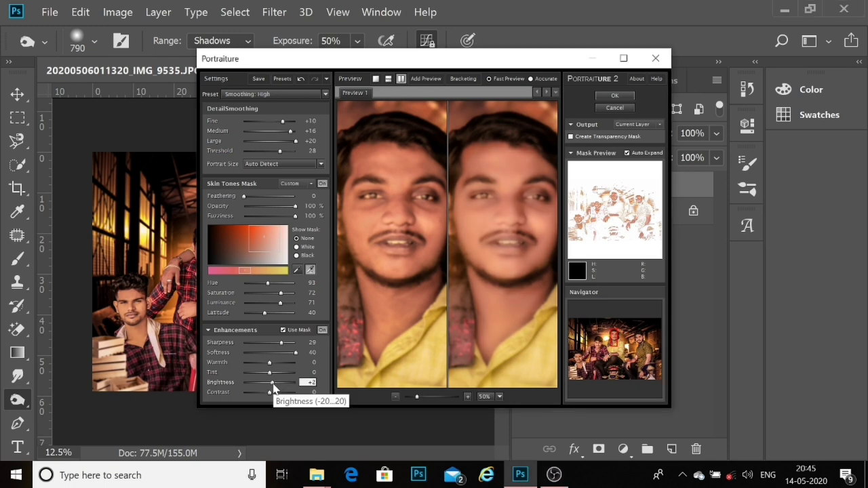
pyautogui.click(630, 98)
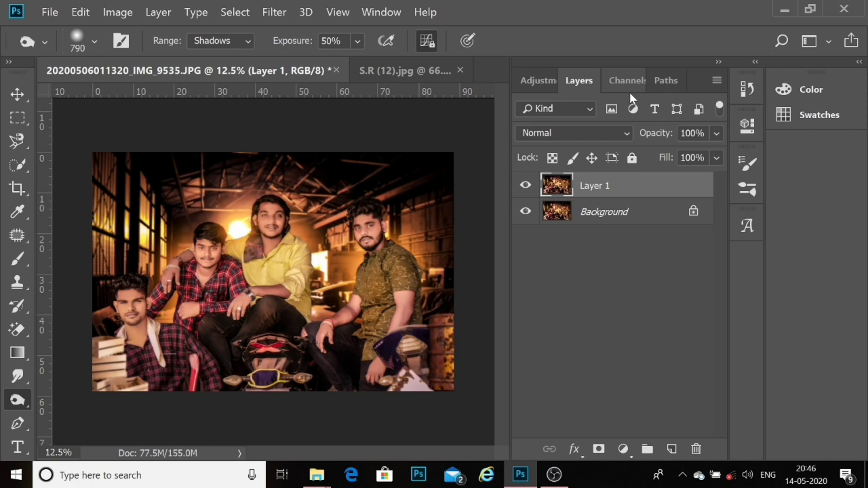
# Step: Duplicate Layer 1 and desaturate the copy with Hue/Saturation at Saturation -100
pyautogui.hotkey('ctrl', 'j')
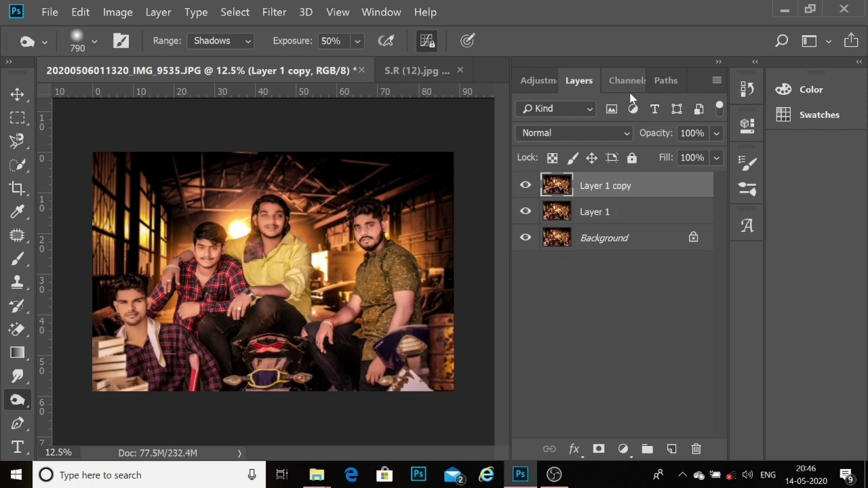
pyautogui.click(273, 12)
pyautogui.press('Escape')
pyautogui.click(118, 12)
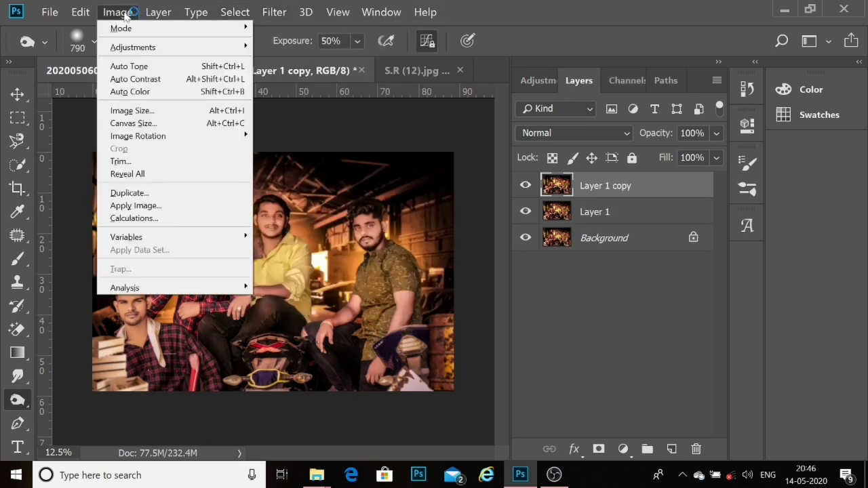
pyautogui.click(287, 119)
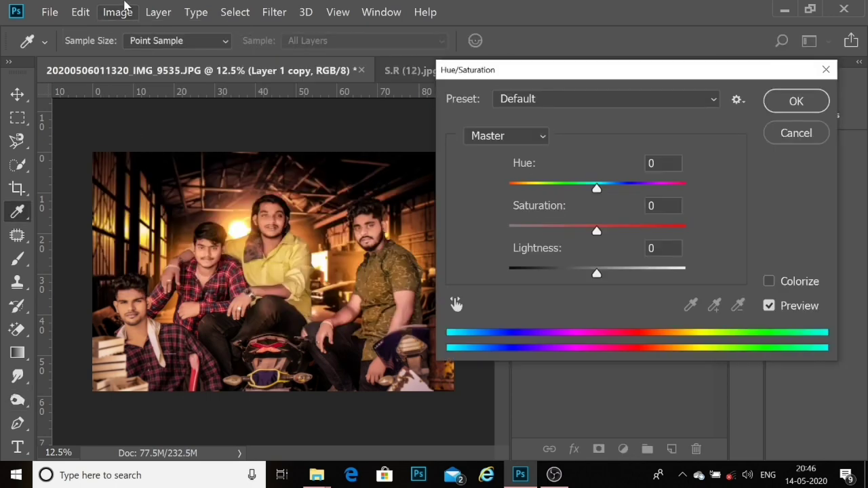
pyautogui.click(507, 225)
pyautogui.click(796, 101)
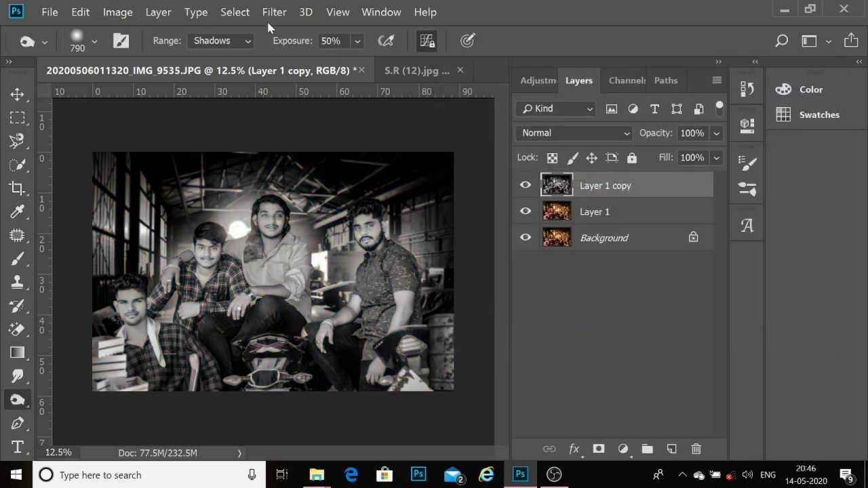
# Step: Apply a High Pass filter to the desaturated copy and blend it in Linear Light
pyautogui.click(271, 14)
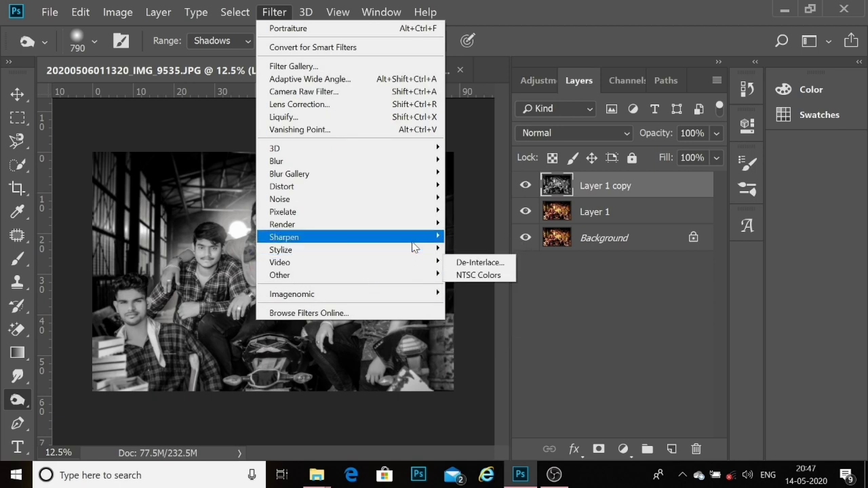
pyautogui.moveTo(349, 274)
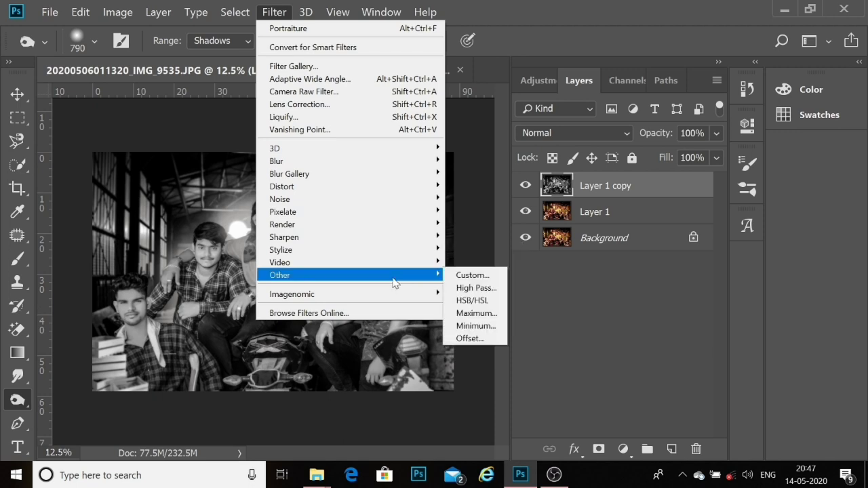
pyautogui.click(474, 283)
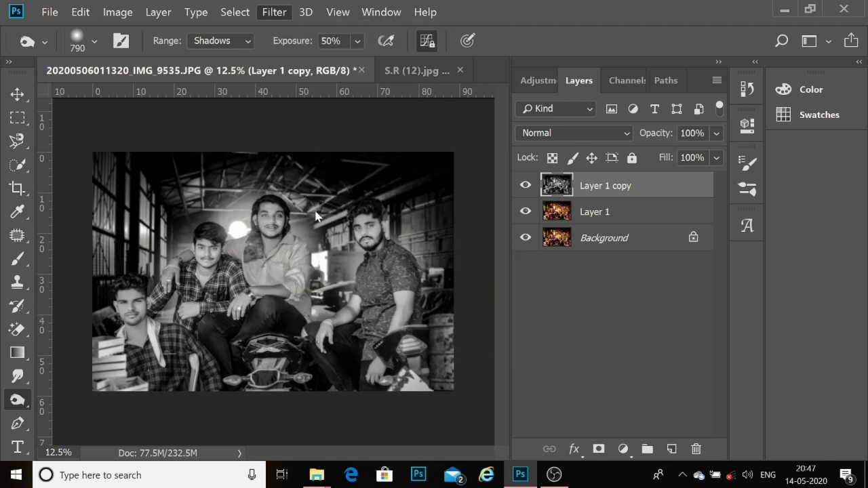
pyautogui.click(534, 91)
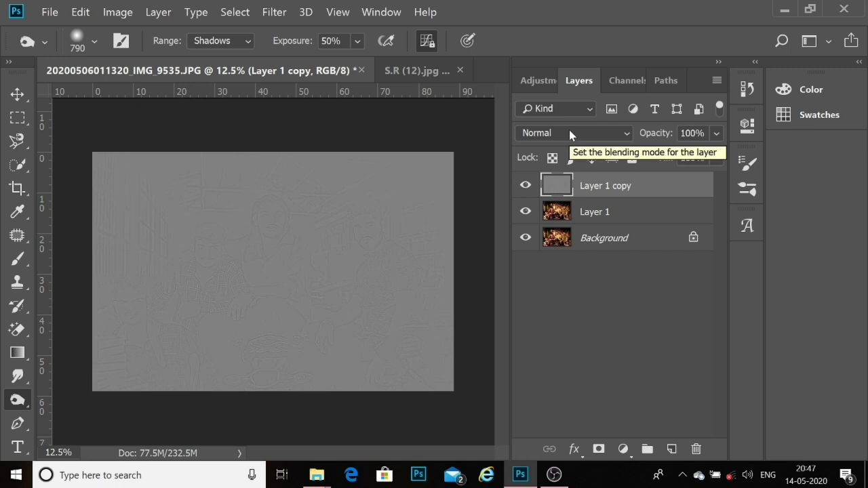
pyautogui.click(569, 133)
pyautogui.click(546, 212)
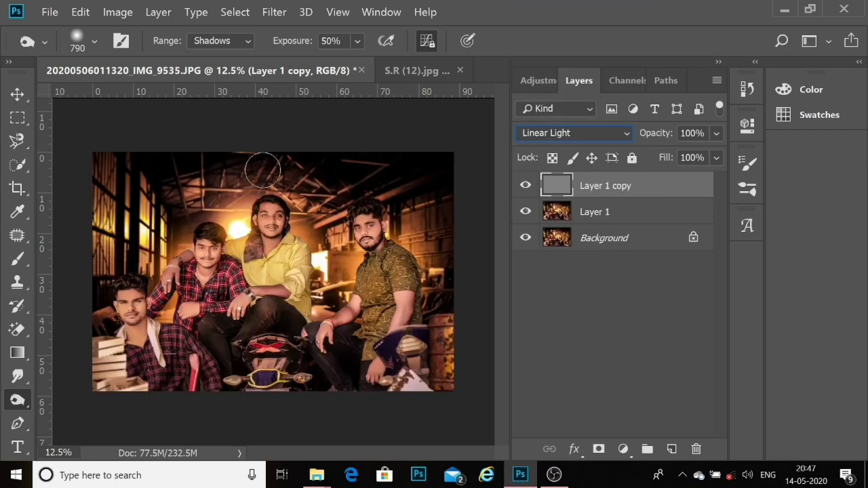
# Step: Duplicate the high-pass layer and lower the second copy's opacity to about 67%
pyautogui.moveTo(655, 188); pyautogui.dragTo(670, 448)
pyautogui.click(670, 447)
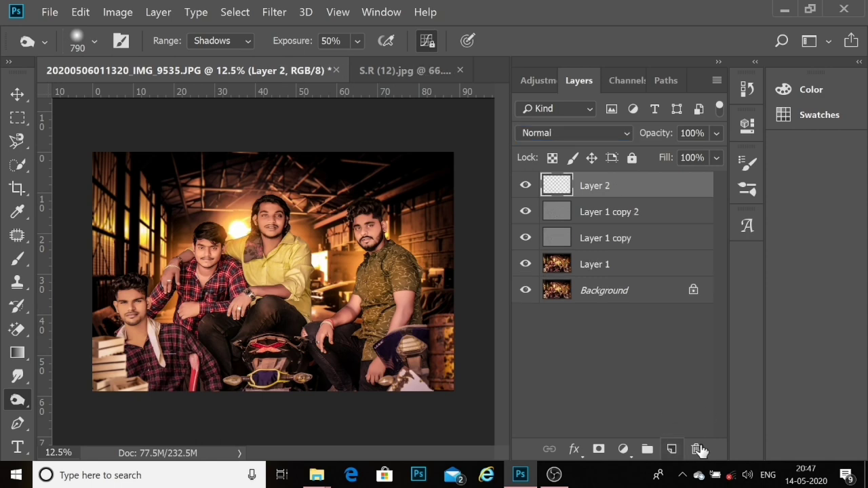
pyautogui.click(696, 449)
pyautogui.click(366, 190)
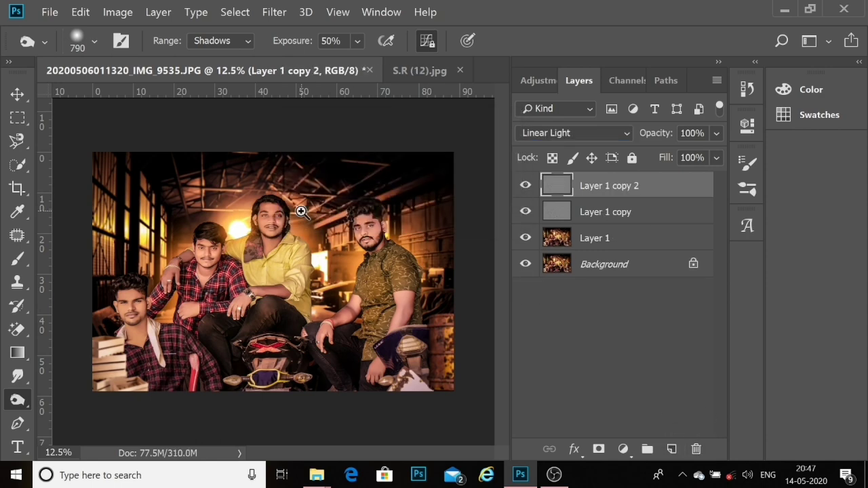
pyautogui.hotkey('ctrl', '+')
pyautogui.hotkey('ctrl', '+')
pyautogui.hotkey('ctrl', '+')
pyautogui.hotkey('ctrl', '-')
pyautogui.hotkey('ctrl', '-')
pyautogui.hotkey('ctrl', '-')
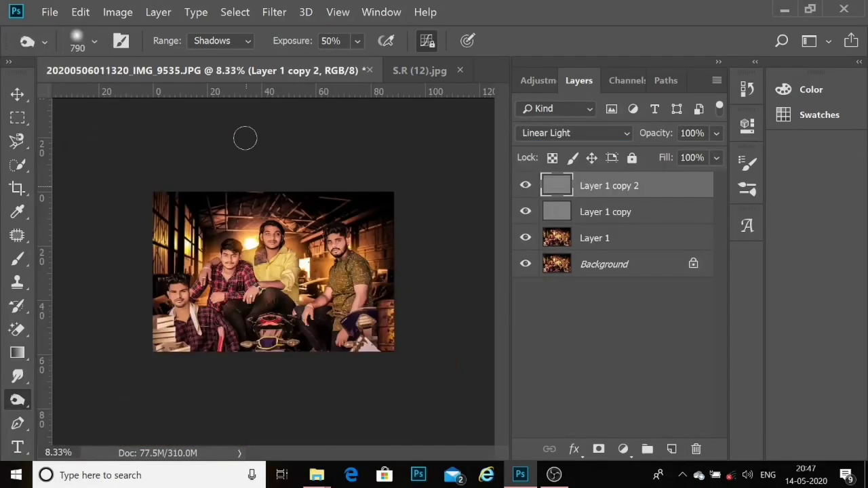
pyautogui.click(717, 133)
pyautogui.moveTo(717, 160); pyautogui.dragTo(691, 161)
# Step: Add a new layer on top and flatten everything into one Background layer
pyautogui.click(671, 449)
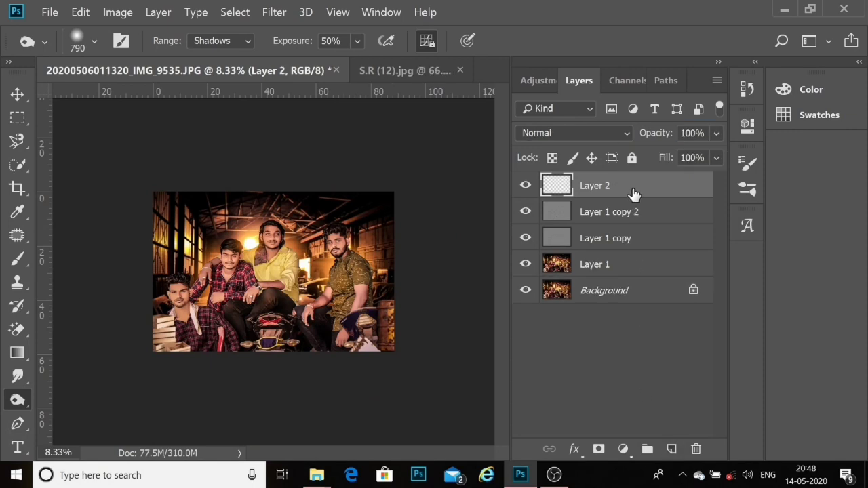
pyautogui.rightClick(674, 184)
pyautogui.click(559, 84)
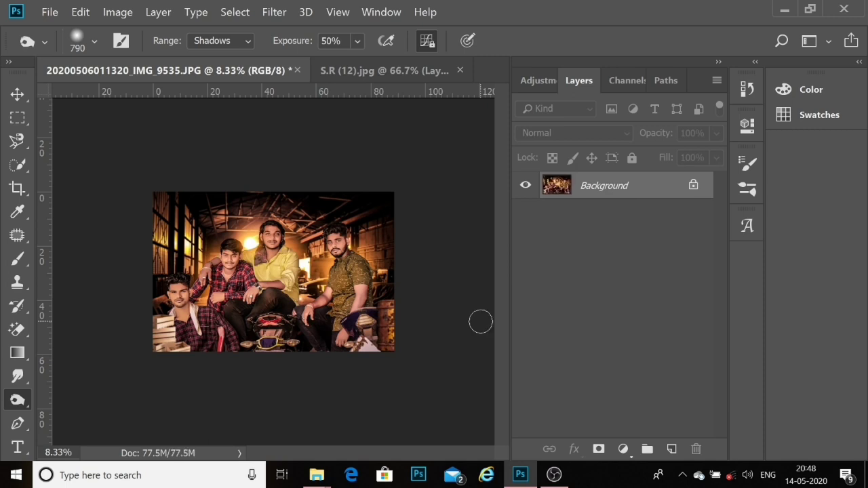
pyautogui.click(274, 12)
# Step: In Camera Raw, raise Clarity to +18 and pull Highlights down to -43
pyautogui.click(314, 90)
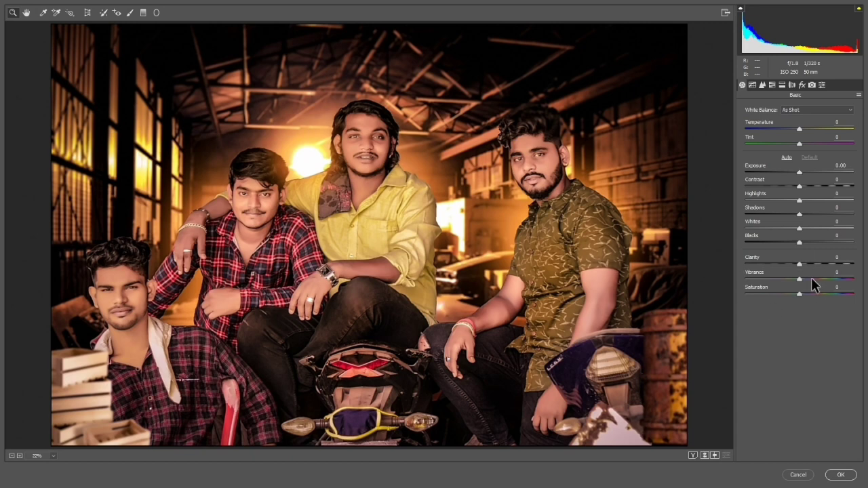
pyautogui.moveTo(799, 263); pyautogui.dragTo(808, 264)
pyautogui.moveTo(799, 200); pyautogui.dragTo(776, 201)
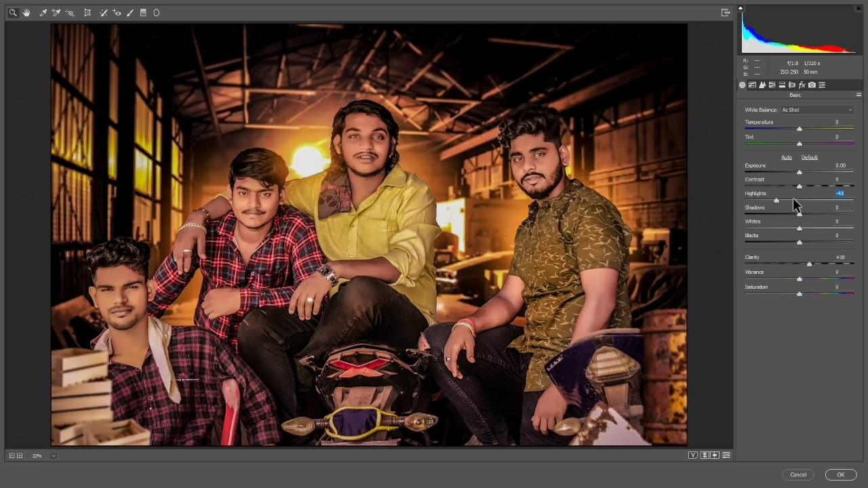
# Step: Add split toning: a little highlight saturation and a purple shadow tint at hue 281
pyautogui.click(792, 85)
pyautogui.click(783, 85)
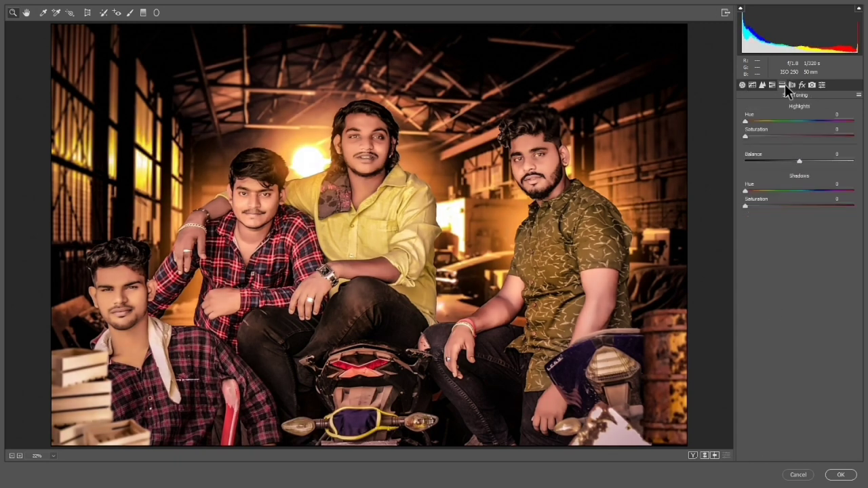
pyautogui.moveTo(745, 136); pyautogui.dragTo(838, 121)
pyautogui.moveTo(746, 190)
pyautogui.mouseDown()
pyautogui.moveTo(772, 190)
pyautogui.moveTo(755, 206)
pyautogui.moveTo(833, 198)
pyautogui.mouseUp()
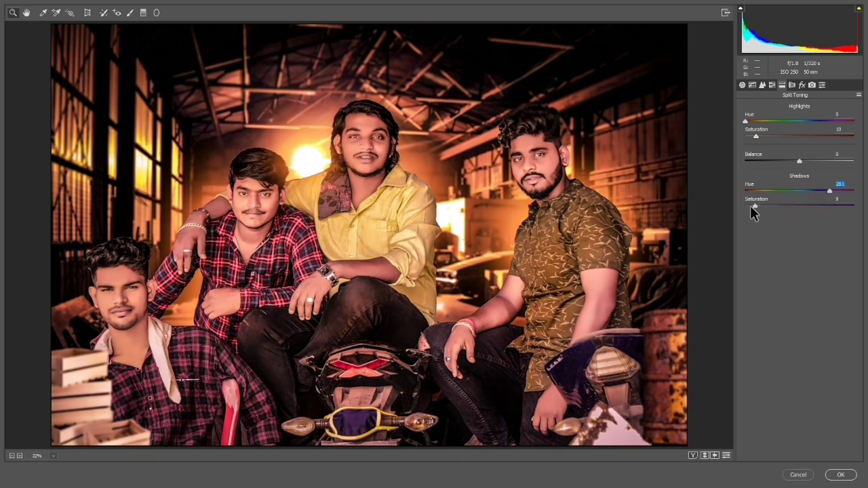
pyautogui.click(751, 206)
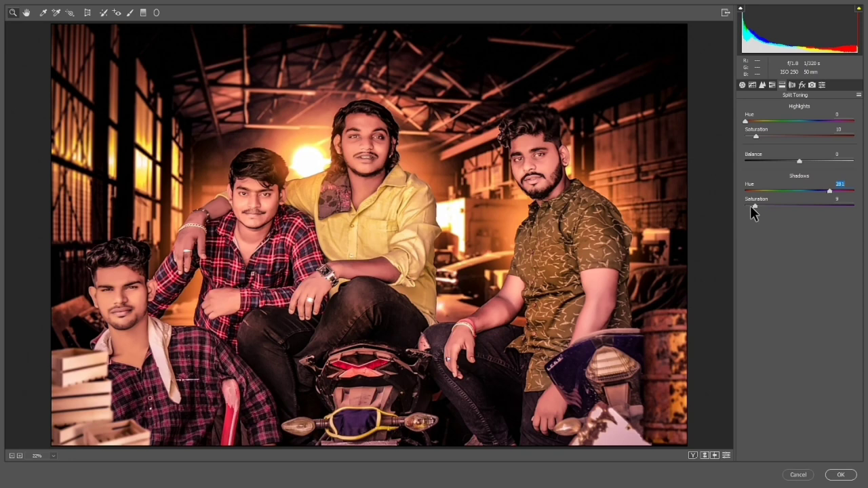
# Step: Darken the Oranges luminance slightly in HSL and apply the Camera Raw grade
pyautogui.click(771, 85)
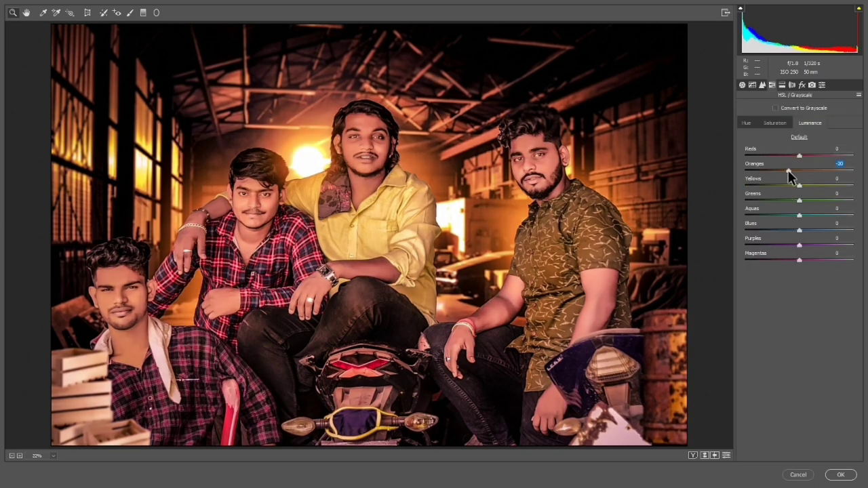
pyautogui.moveTo(800, 170); pyautogui.dragTo(795, 170)
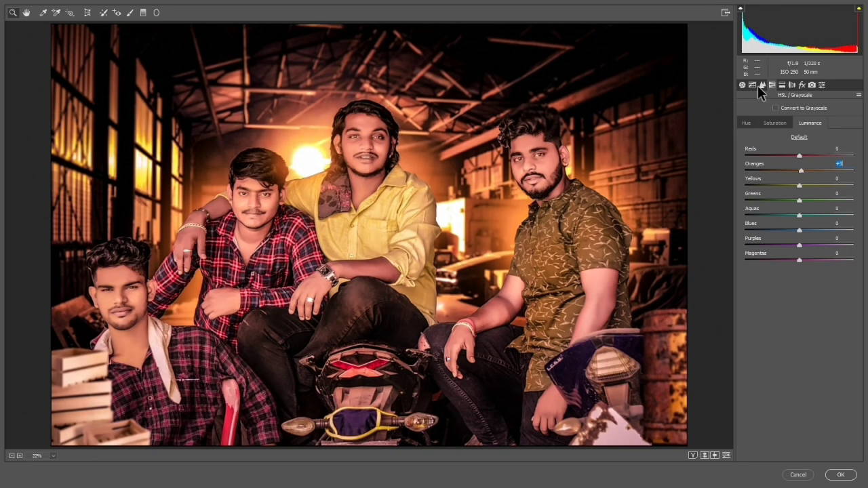
pyautogui.click(761, 85)
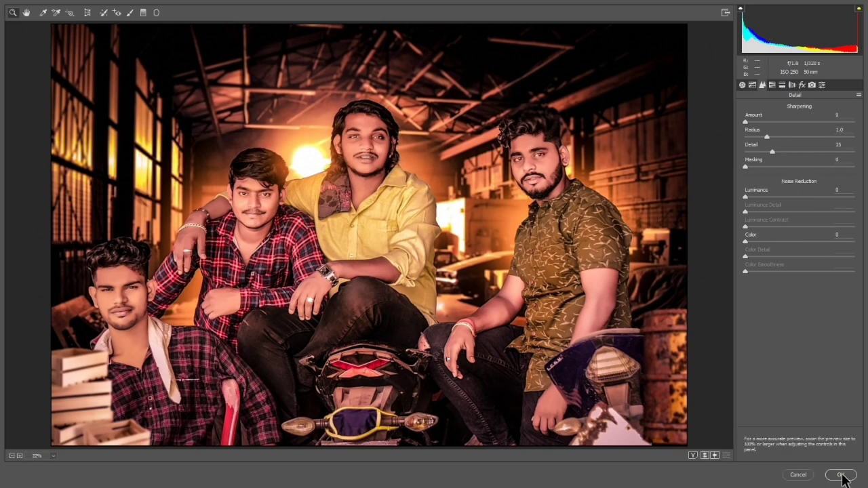
pyautogui.click(844, 479)
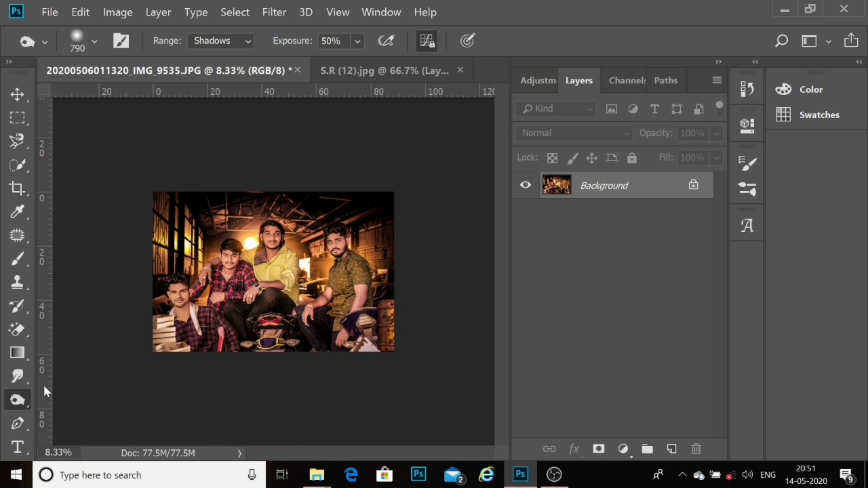
# Step: Zoom in closely on the left man's hair edge
pyautogui.press('super+s')
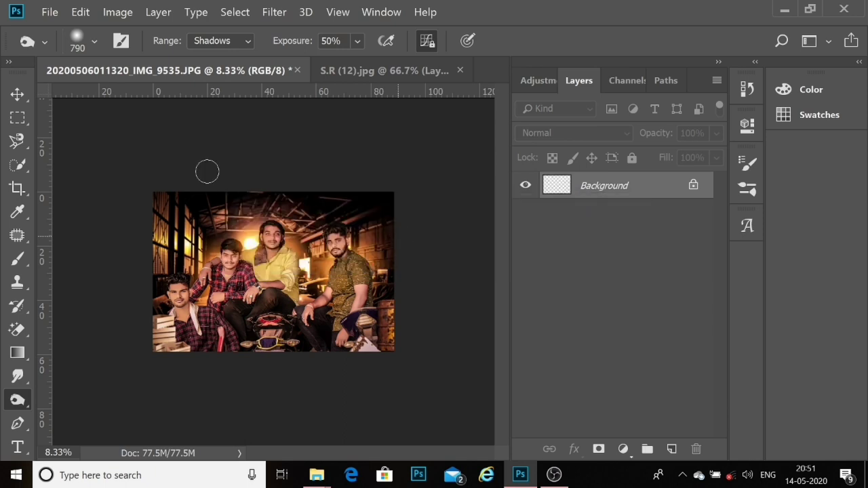
pyautogui.keyDown('ctrl'); pyautogui.click(248, 179); pyautogui.keyUp('ctrl')
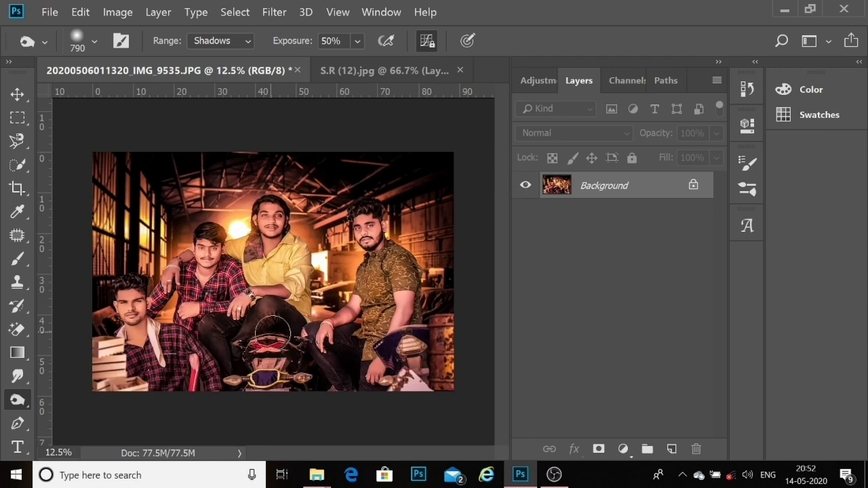
pyautogui.keyDown('ctrl'); pyautogui.click(134, 269); pyautogui.keyUp('ctrl')
pyautogui.keyDown('ctrl'); pyautogui.click(129, 325); pyautogui.keyUp('ctrl')
pyautogui.keyDown('ctrl'); pyautogui.click(116, 358); pyautogui.keyUp('ctrl')
pyautogui.keyDown('ctrl'); pyautogui.click(91, 271); pyautogui.keyUp('ctrl')
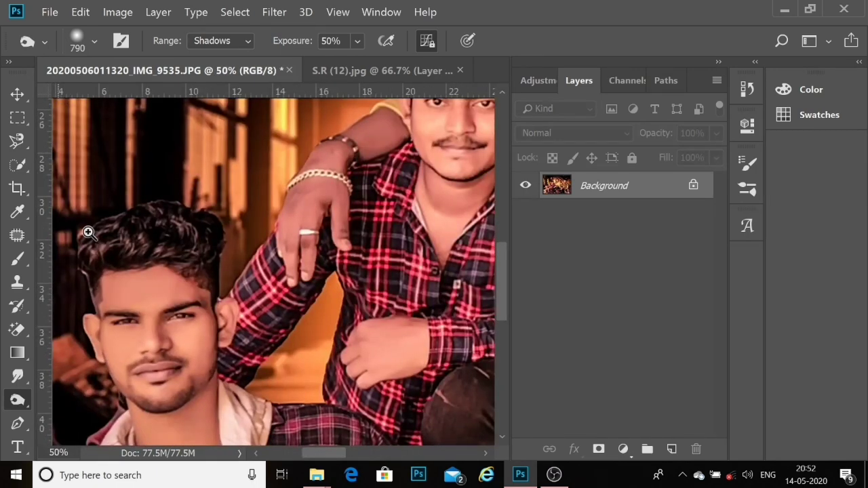
pyautogui.keyDown('ctrl'); pyautogui.click(88, 232); pyautogui.keyUp('ctrl')
pyautogui.keyDown('ctrl'); pyautogui.click(147, 293); pyautogui.keyUp('ctrl')
# Step: Smudge the light hair strand into the dark background
pyautogui.press('r')
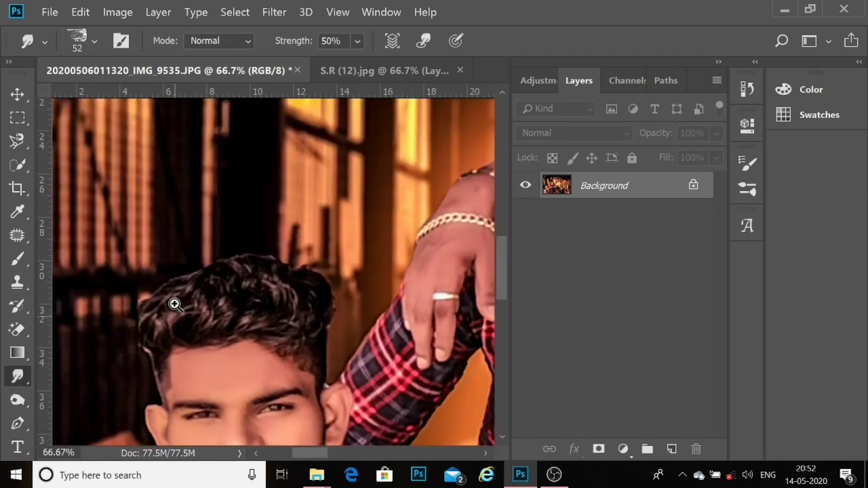
pyautogui.keyDown('ctrl'); pyautogui.click(173, 339); pyautogui.keyUp('ctrl')
pyautogui.moveTo(116, 377)
pyautogui.mouseDown()
pyautogui.moveTo(226, 296)
pyautogui.moveTo(238, 232)
pyautogui.moveTo(306, 140)
pyautogui.mouseUp()
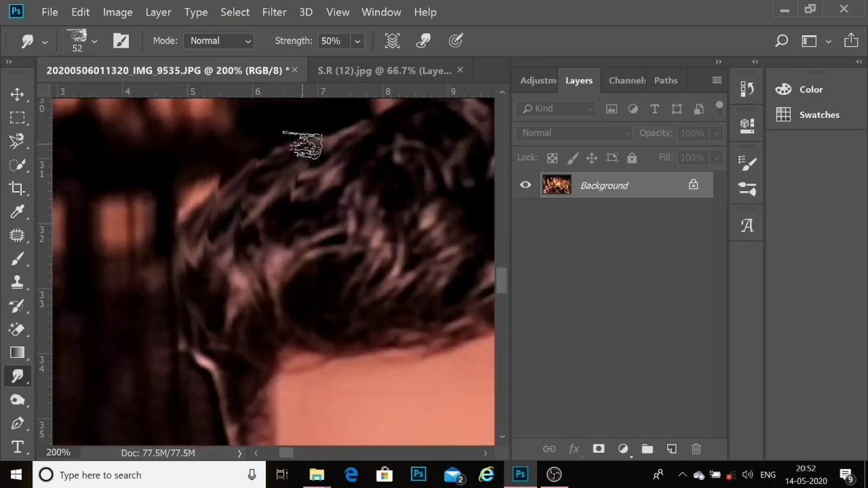
pyautogui.moveTo(227, 358); pyautogui.dragTo(194, 335)
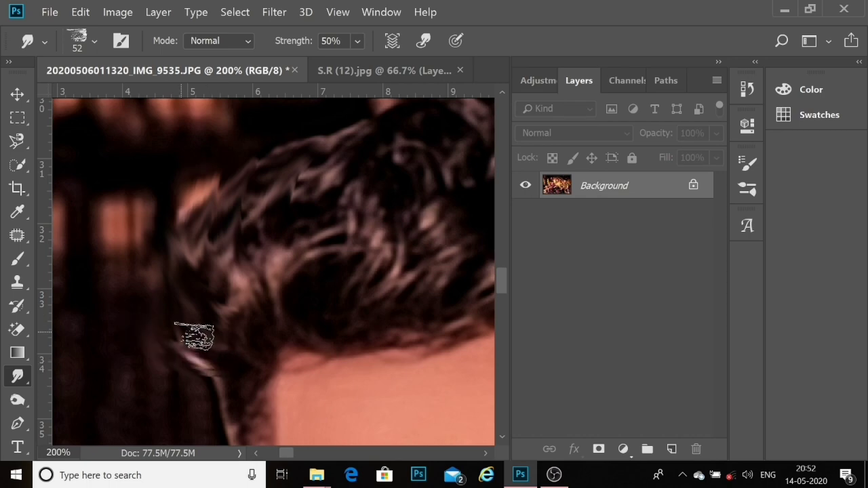
# Step: Apply a crop around the whole photo and zoom back in on the hair
pyautogui.press('c')
pyautogui.scroll(-5, 287, 236)
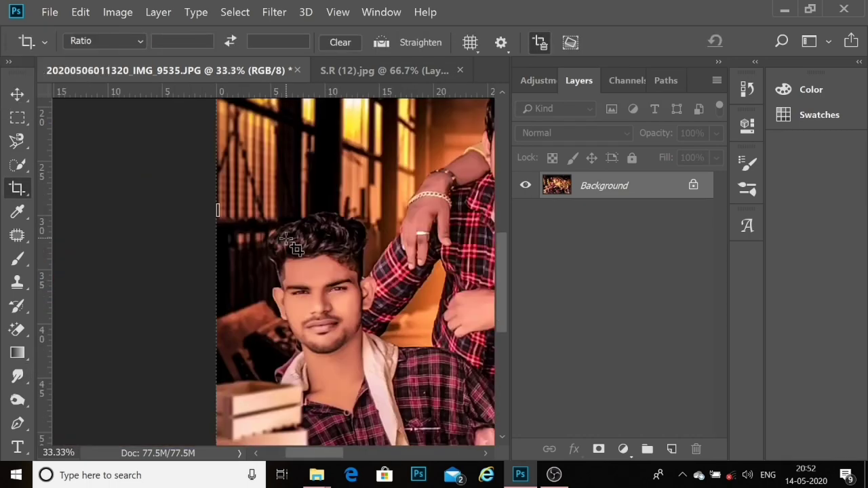
pyautogui.click(285, 237)
pyautogui.scroll(-3, 285, 233)
pyautogui.scroll(-1, 278, 234)
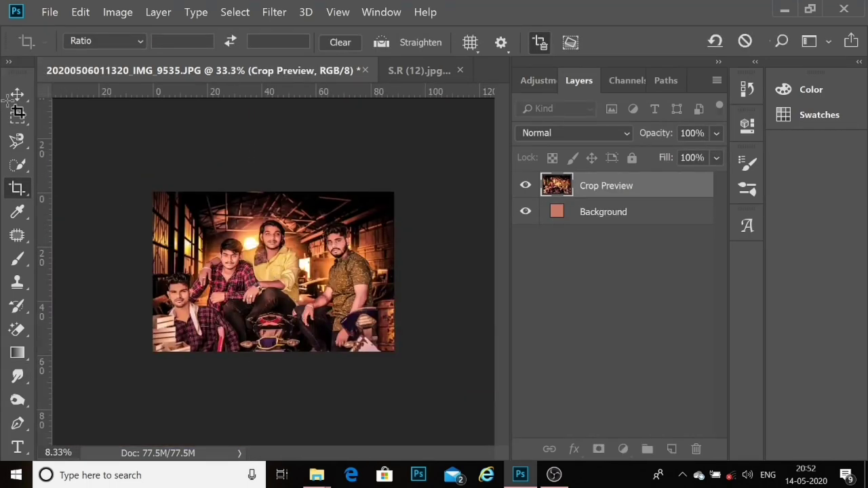
pyautogui.press('Return')
pyautogui.press('v')
pyautogui.scroll(2, 349, 207)
pyautogui.scroll(3, 362, 223)
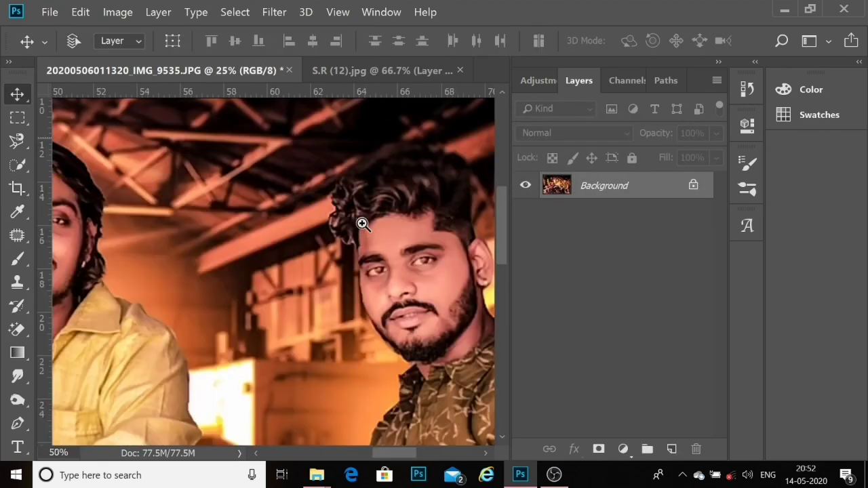
pyautogui.scroll(2, 363, 224)
pyautogui.scroll(2, 363, 224)
pyautogui.scroll(3, 228, 267)
# Step: Smudge a lower part of the hair edge, then zoom out and select the Move tool
pyautogui.press('r')
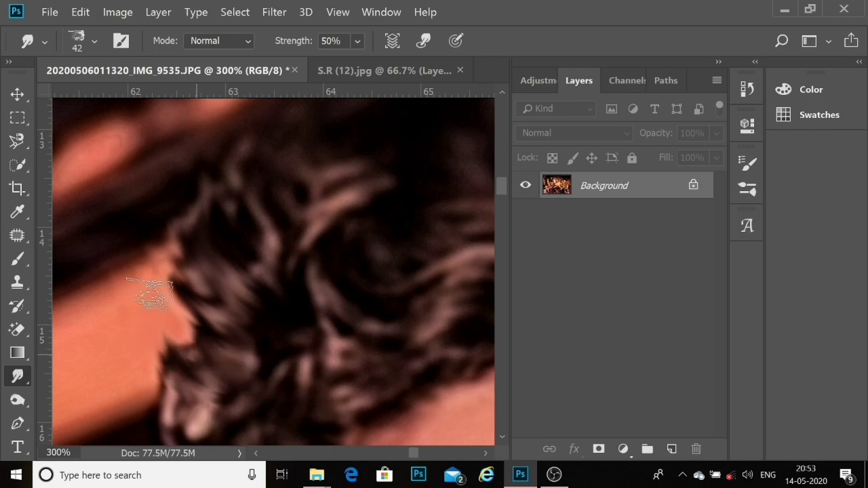
pyautogui.moveTo(205, 343); pyautogui.dragTo(203, 217)
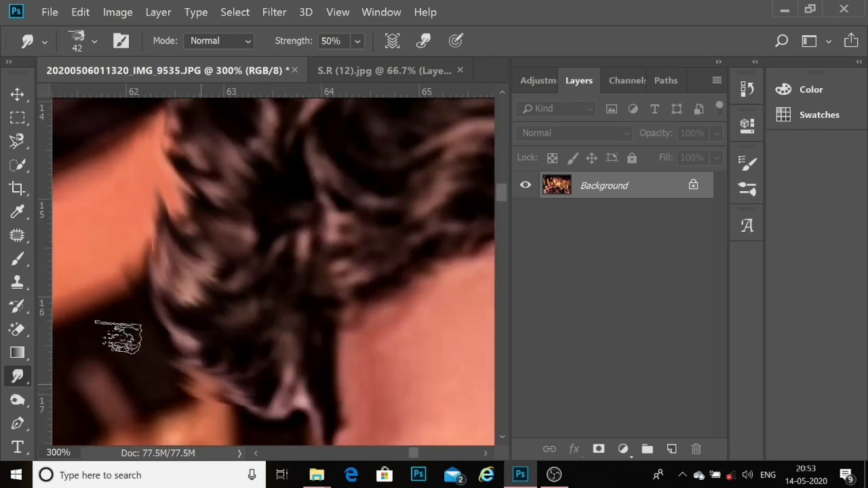
pyautogui.scroll(-3, 252, 219)
pyautogui.scroll(-4, 251, 219)
pyautogui.scroll(-2, 254, 170)
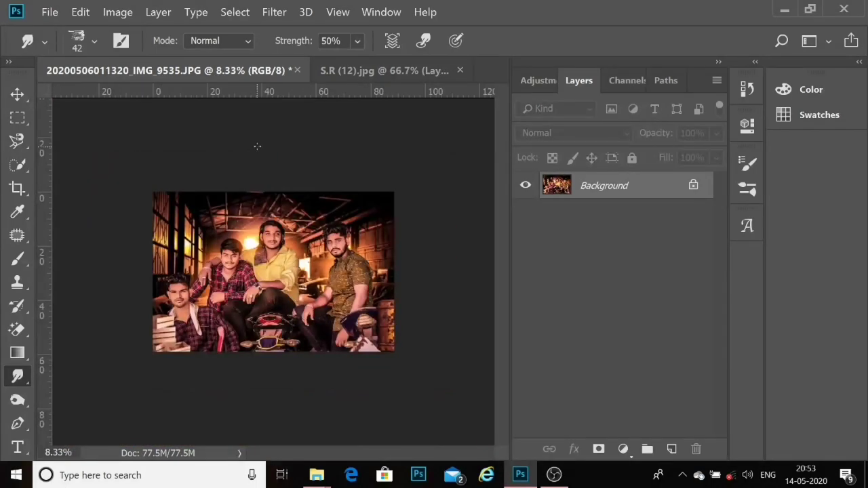
pyautogui.press('v')
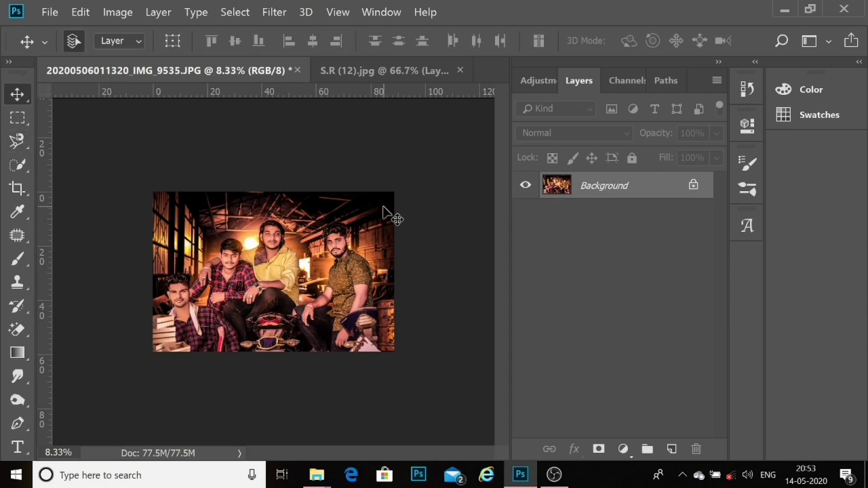
# Step: Close S.R (5).jpg and the barrel image S.R (12).jpg without saving changes
pyautogui.click(266, 13)
pyautogui.click(162, 159)
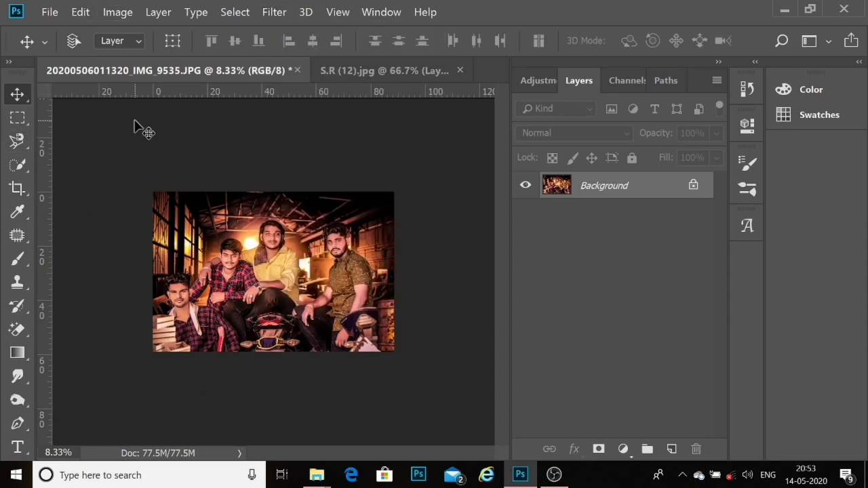
pyautogui.hotkey('ctrl', 'o')
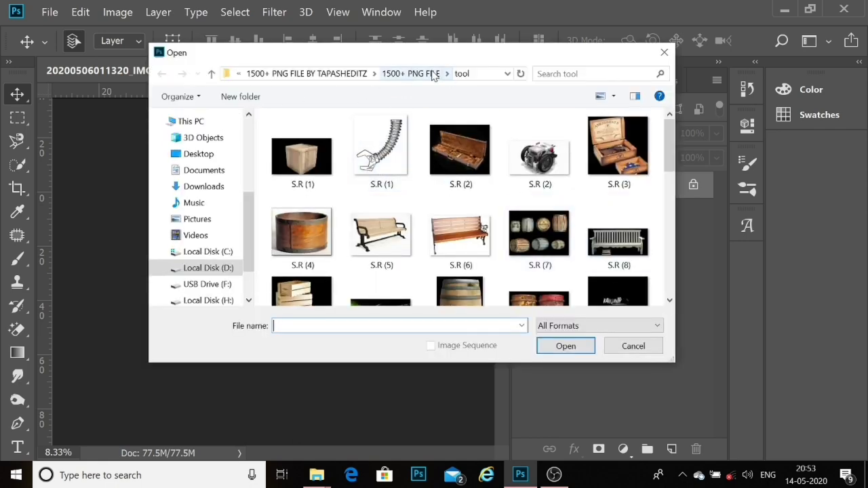
pyautogui.click(423, 74)
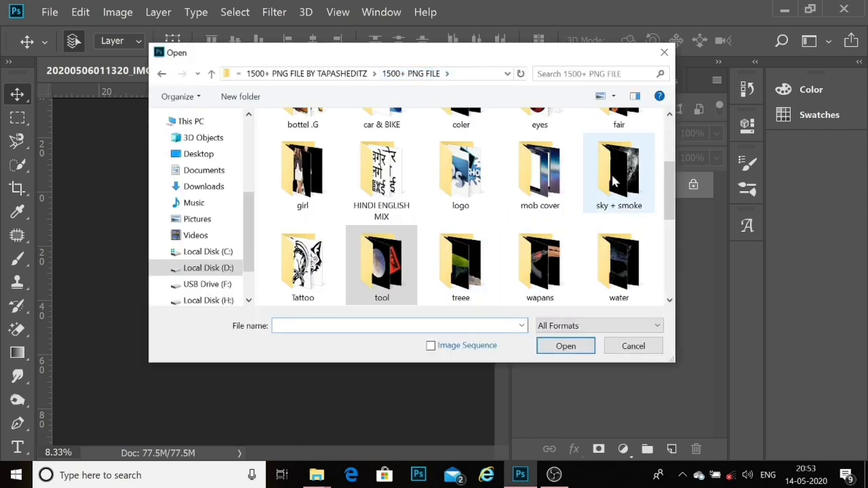
pyautogui.press('Escape')
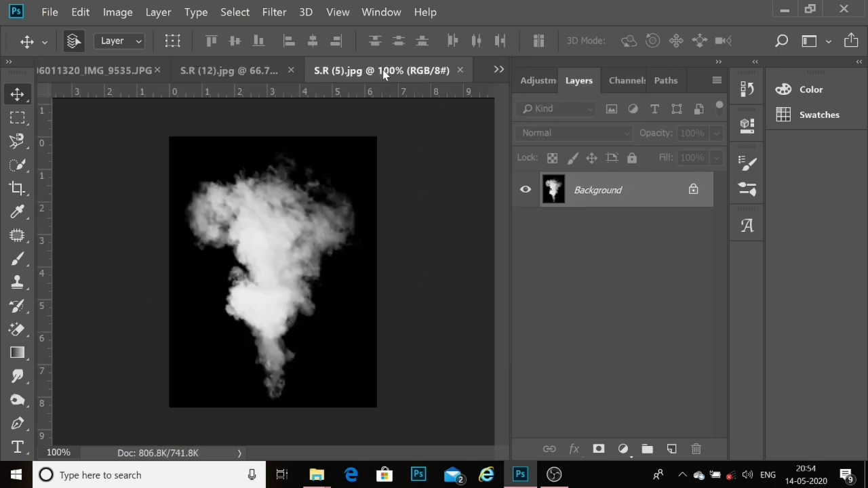
pyautogui.click(460, 71)
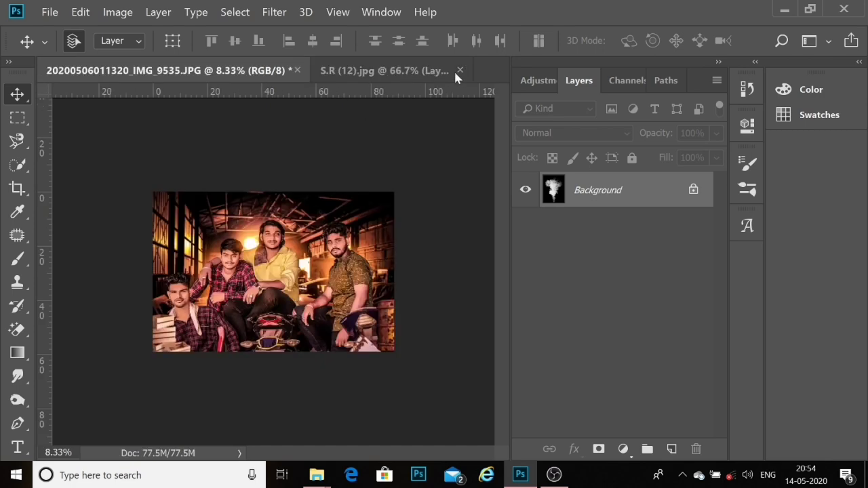
pyautogui.click(460, 70)
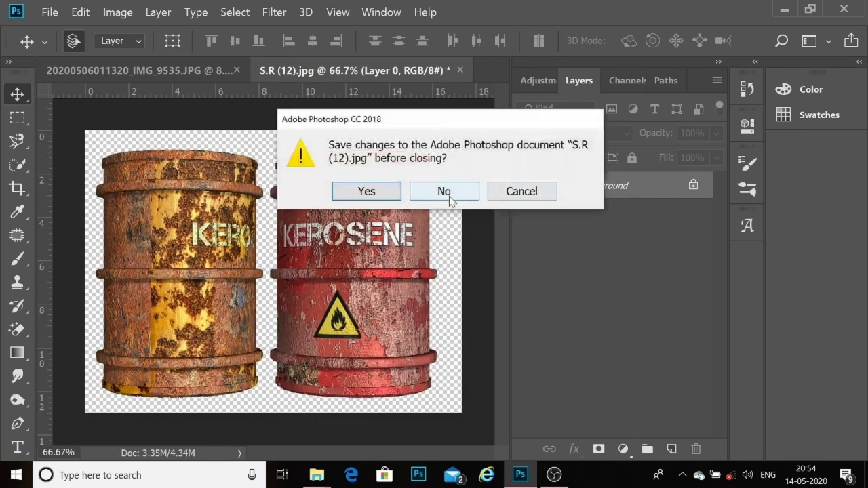
pyautogui.click(444, 192)
# Step: Open S.R (42).jpg from the sky + smoke folder
pyautogui.hotkey('ctrl', 'o')
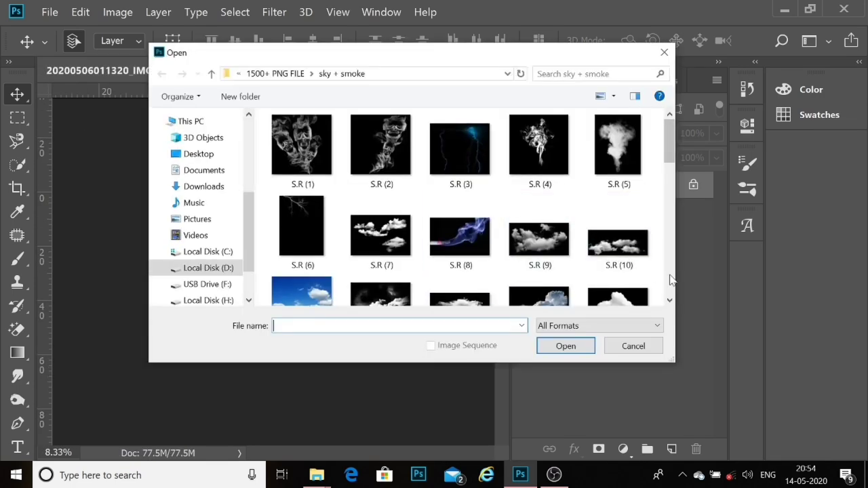
pyautogui.scroll(-5, 383, 193)
pyautogui.doubleClick(382, 190)
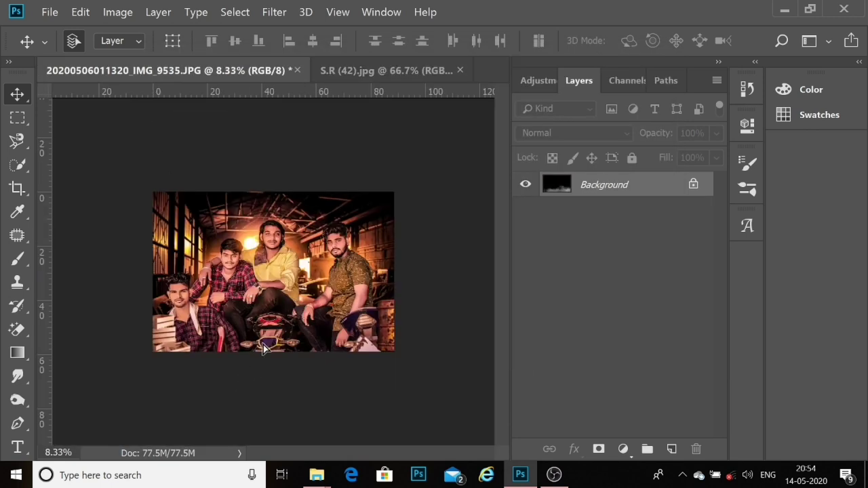
# Step: Drag the S.R (42) smoke into the group photo and scale it to cover the image
pyautogui.moveTo(140, 74)
pyautogui.mouseDown()
pyautogui.moveTo(253, 354)
pyautogui.moveTo(439, 443)
pyautogui.mouseUp()
pyautogui.hotkey('ctrl', 't')
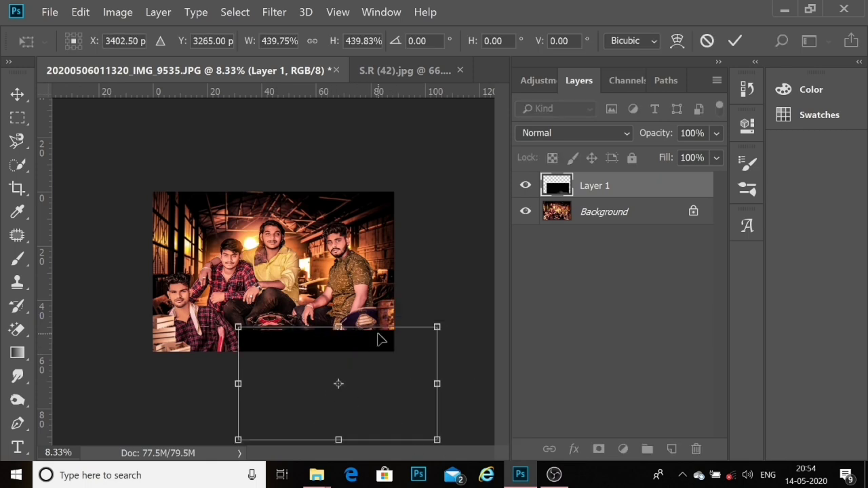
pyautogui.moveTo(383, 343); pyautogui.dragTo(320, 258)
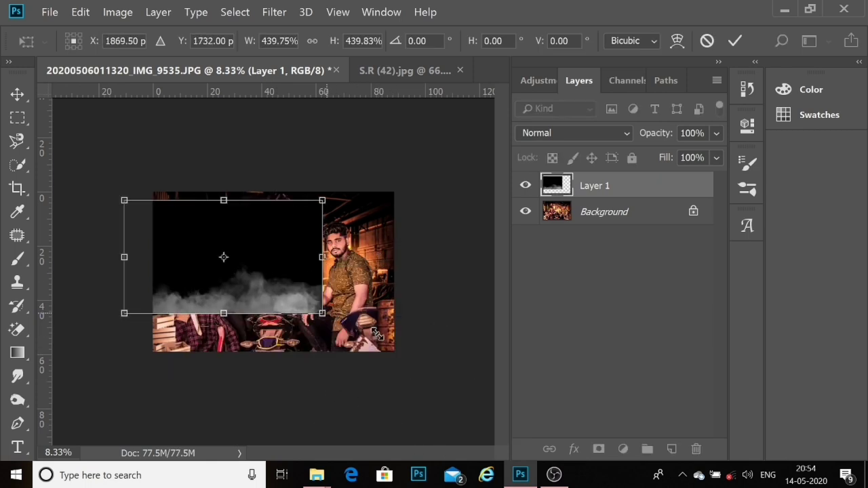
pyautogui.moveTo(376, 334)
pyautogui.mouseDown()
pyautogui.moveTo(403, 347)
pyautogui.moveTo(395, 358)
pyautogui.mouseUp()
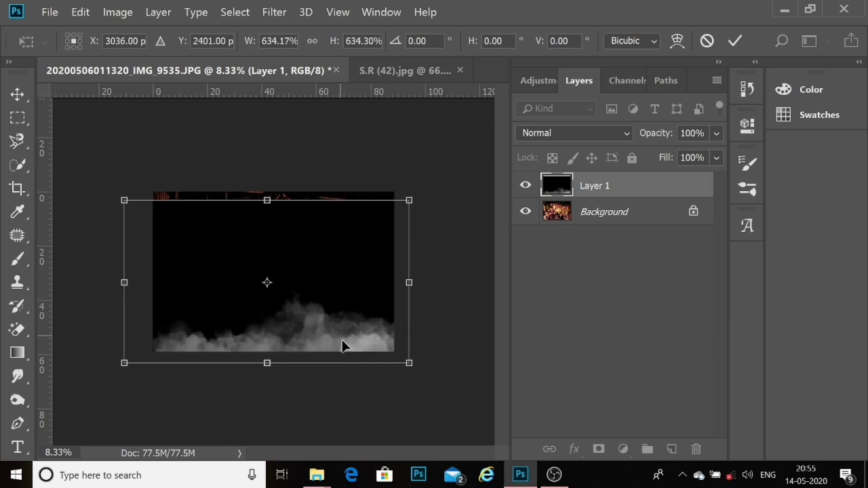
pyautogui.moveTo(343, 346); pyautogui.dragTo(354, 354)
# Step: Set the smoke layer to Screen blend, nudge it left, and rotate it about 9°
pyautogui.click(568, 134)
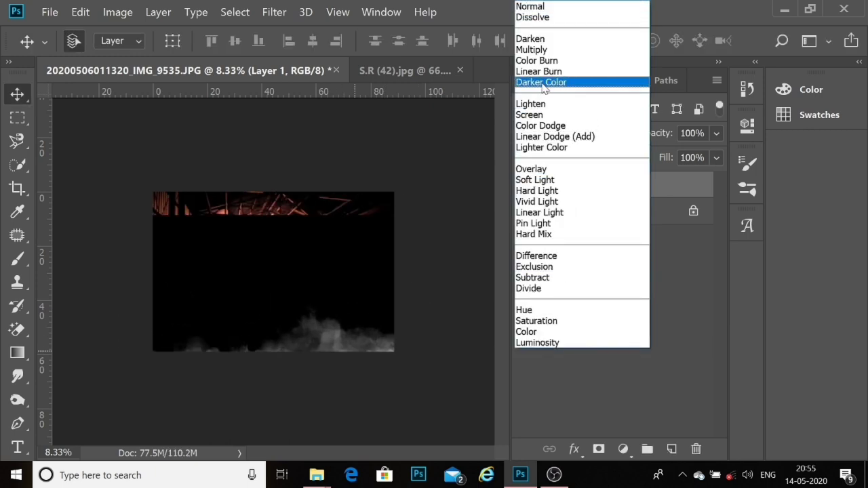
pyautogui.click(535, 113)
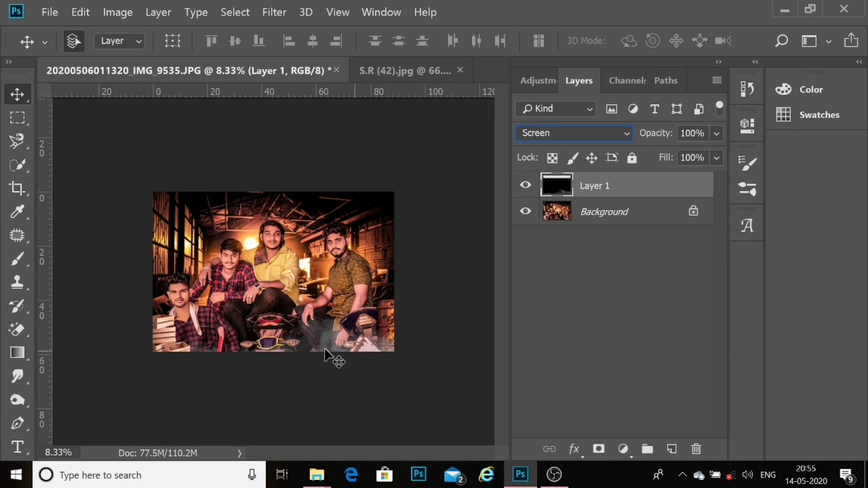
pyautogui.moveTo(325, 351)
pyautogui.mouseDown()
pyautogui.moveTo(313, 362)
pyautogui.moveTo(328, 339)
pyautogui.moveTo(315, 328)
pyautogui.moveTo(320, 347)
pyautogui.mouseUp()
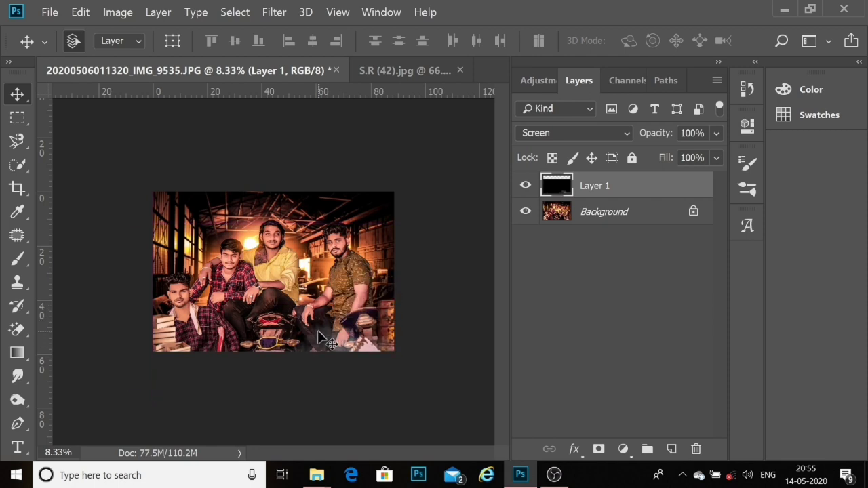
pyautogui.hotkey('ctrl', 't')
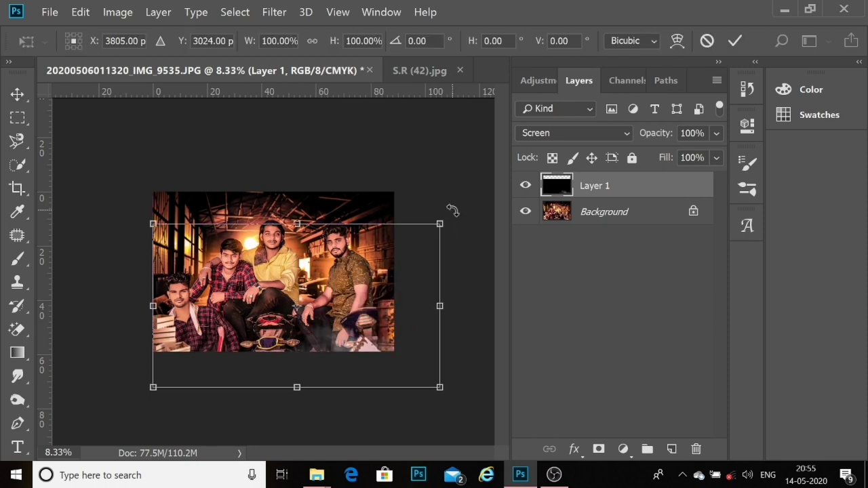
pyautogui.moveTo(452, 211); pyautogui.dragTo(474, 230)
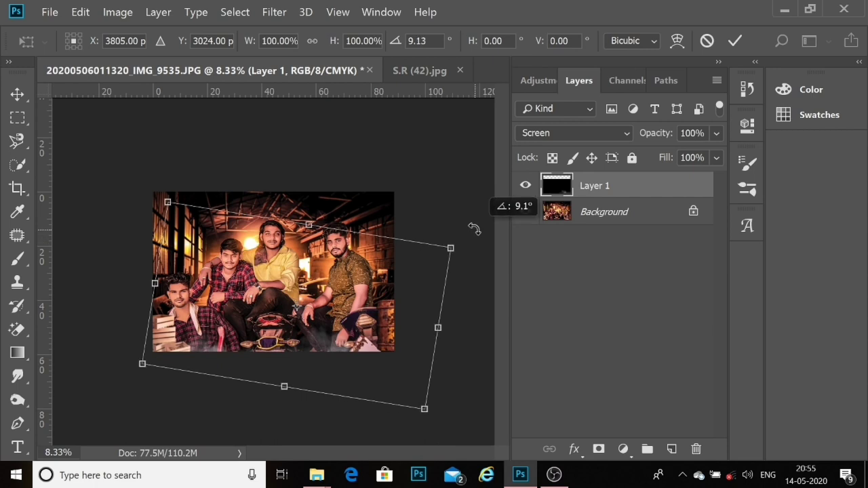
pyautogui.press('Return')
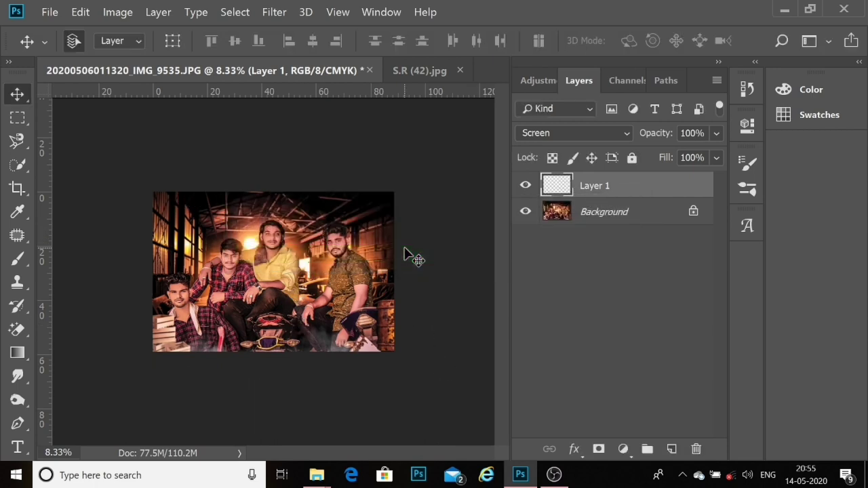
# Step: Duplicate the smoke layer and rotate the copy to about -91°, shifted left
pyautogui.keyDown('alt'); pyautogui.click(405, 253); pyautogui.keyUp('alt')
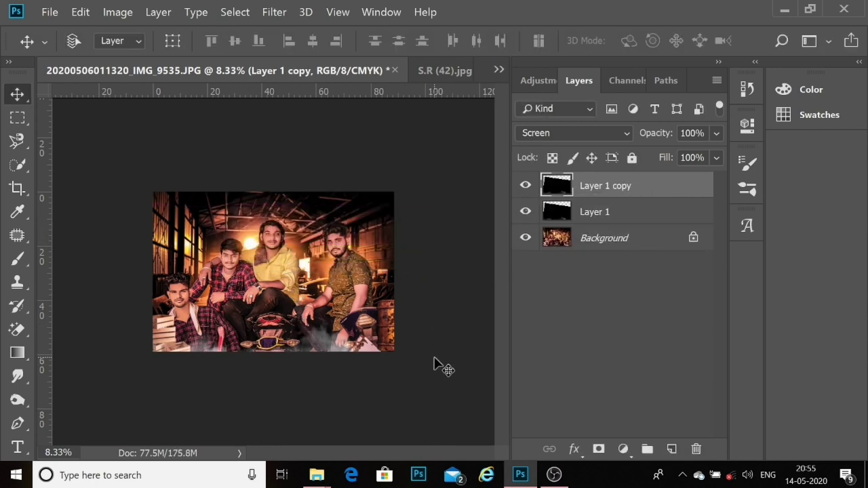
pyautogui.moveTo(329, 353)
pyautogui.mouseDown()
pyautogui.moveTo(416, 226)
pyautogui.moveTo(407, 263)
pyautogui.mouseUp()
pyautogui.hotkey('ctrl', 't')
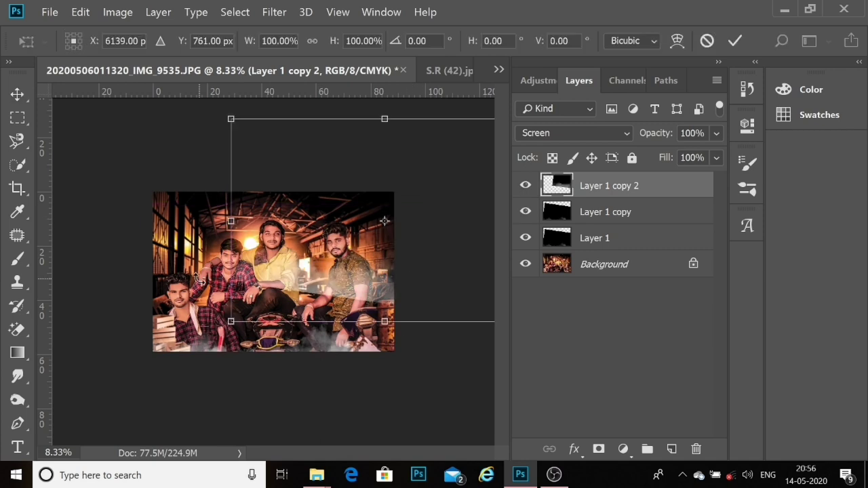
pyautogui.moveTo(257, 373)
pyautogui.mouseDown()
pyautogui.moveTo(370, 437)
pyautogui.moveTo(420, 428)
pyautogui.mouseUp()
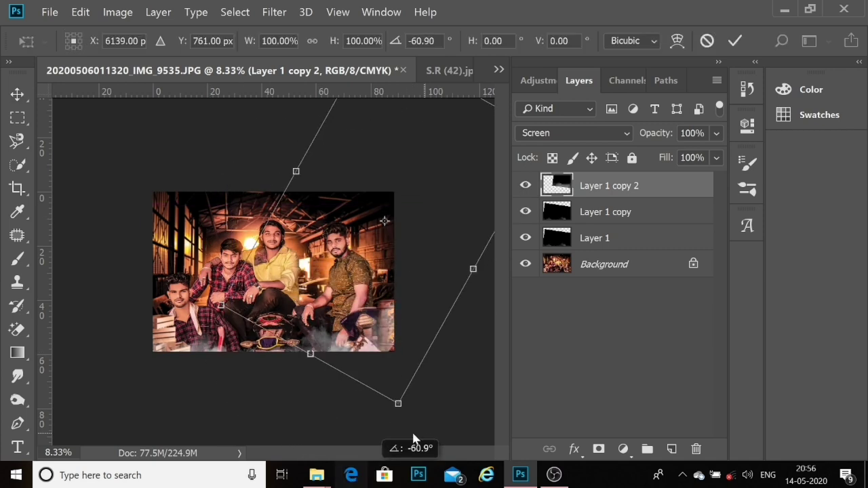
pyautogui.moveTo(472, 422); pyautogui.dragTo(418, 400)
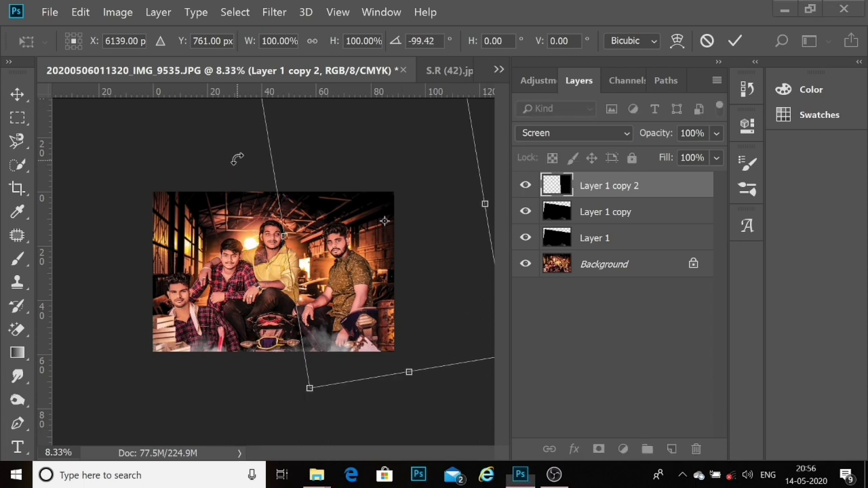
pyautogui.moveTo(251, 211)
pyautogui.mouseDown()
pyautogui.moveTo(242, 170)
pyautogui.moveTo(246, 194)
pyautogui.mouseUp()
pyautogui.moveTo(402, 272)
pyautogui.mouseDown()
pyautogui.moveTo(350, 280)
pyautogui.moveTo(355, 300)
pyautogui.moveTo(362, 290)
pyautogui.mouseUp()
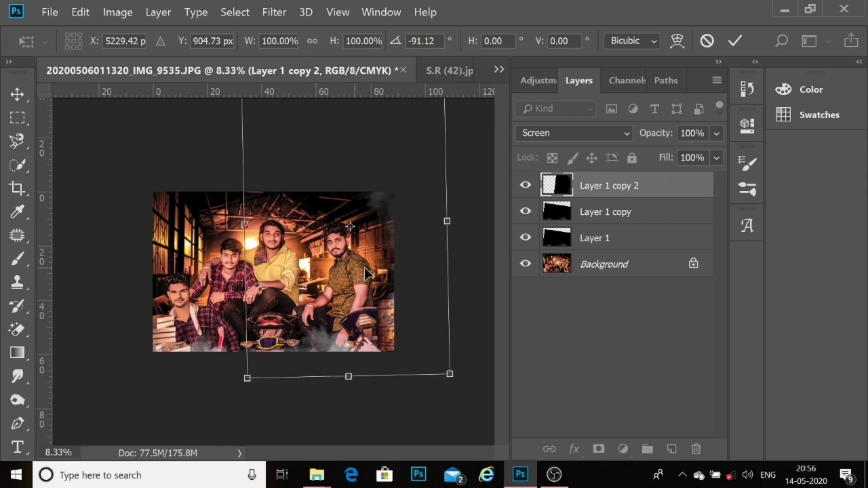
pyautogui.press('v')
pyautogui.click(351, 195)
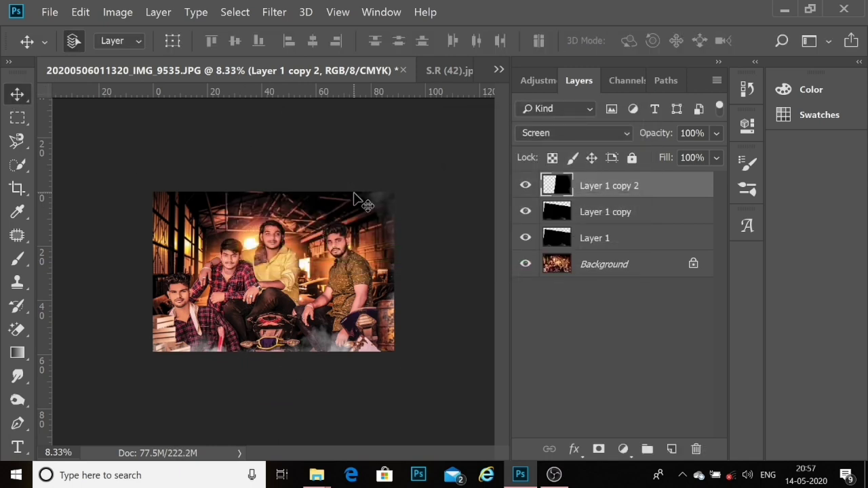
# Step: Zoom the group photo to 12.5%, add a new Layer 2, and flatten the image
pyautogui.click(454, 74)
pyautogui.click(462, 69)
pyautogui.rightClick(13, 98)
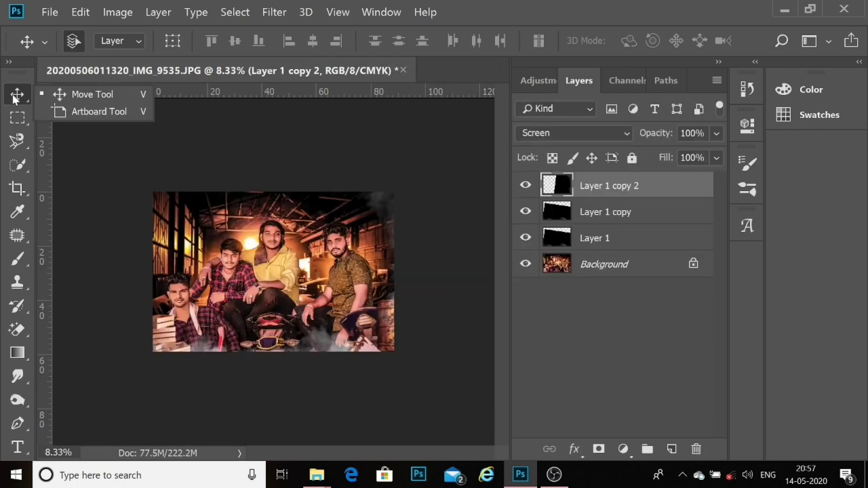
pyautogui.click(87, 94)
pyautogui.hotkey('ctrl', '+')
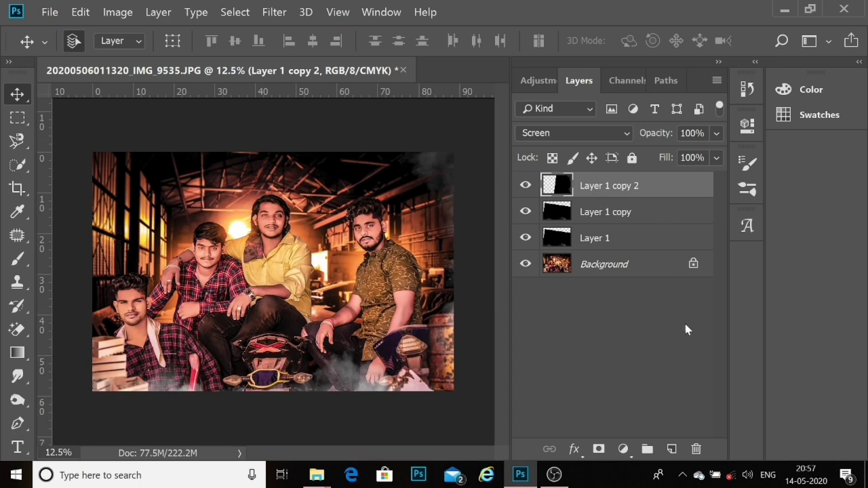
pyautogui.click(671, 449)
pyautogui.rightClick(618, 186)
pyautogui.click(533, 82)
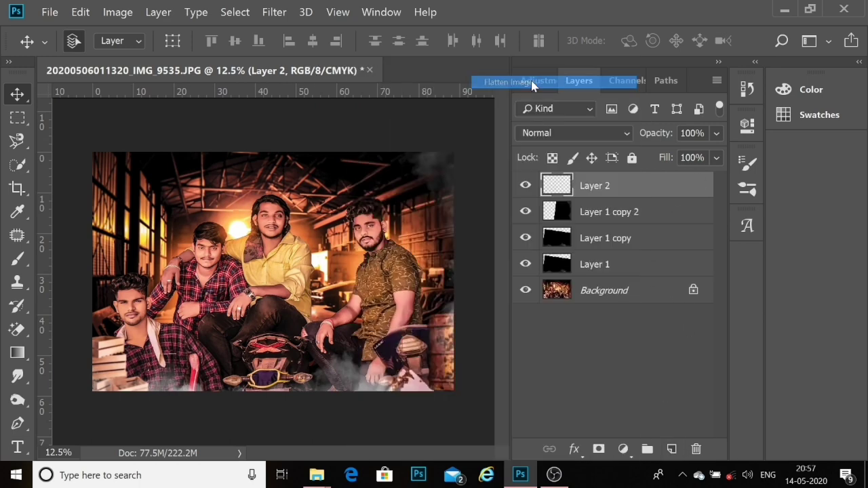
# Step: Minimise Photoshop and toggle the OBS scenes panel from the taskbar
pyautogui.click(785, 9)
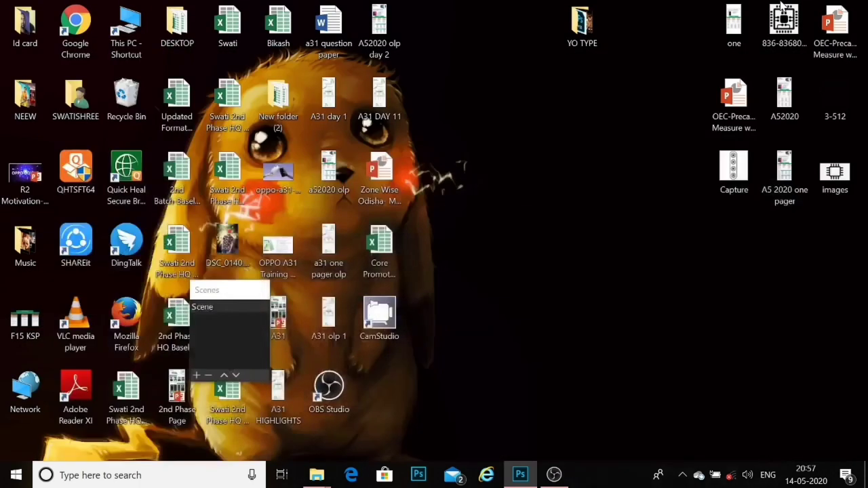
pyautogui.click(555, 474)
pyautogui.click(548, 478)
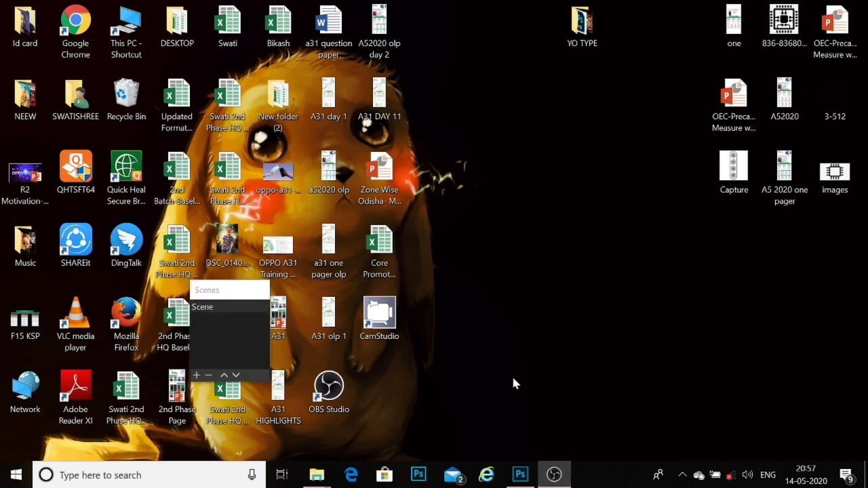
pyautogui.doubleClick(554, 475)
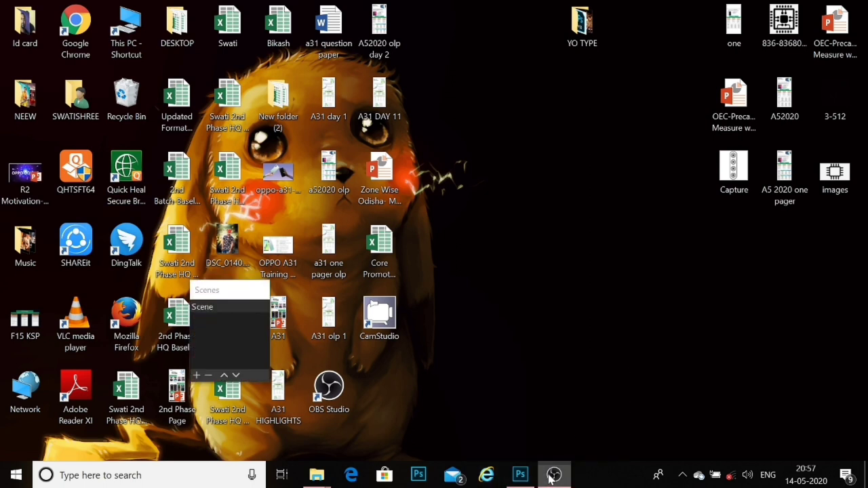
pyautogui.doubleClick(554, 474)
pyautogui.click(234, 377)
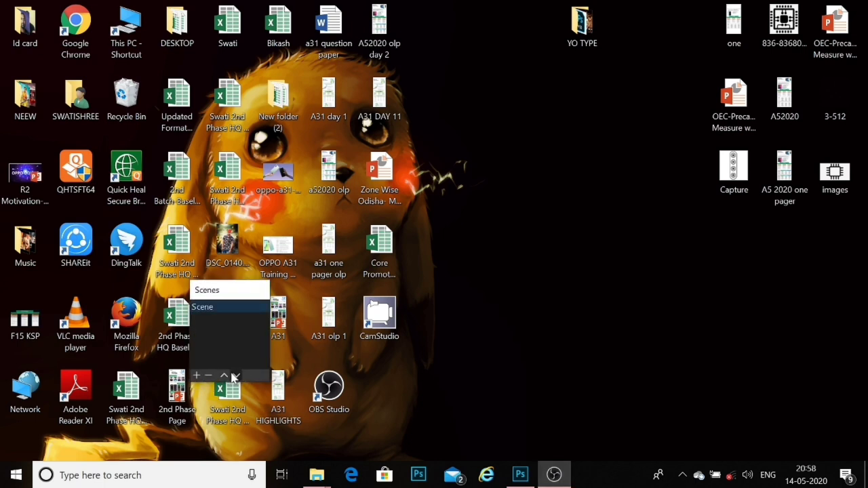
pyautogui.click(556, 476)
pyautogui.click(554, 475)
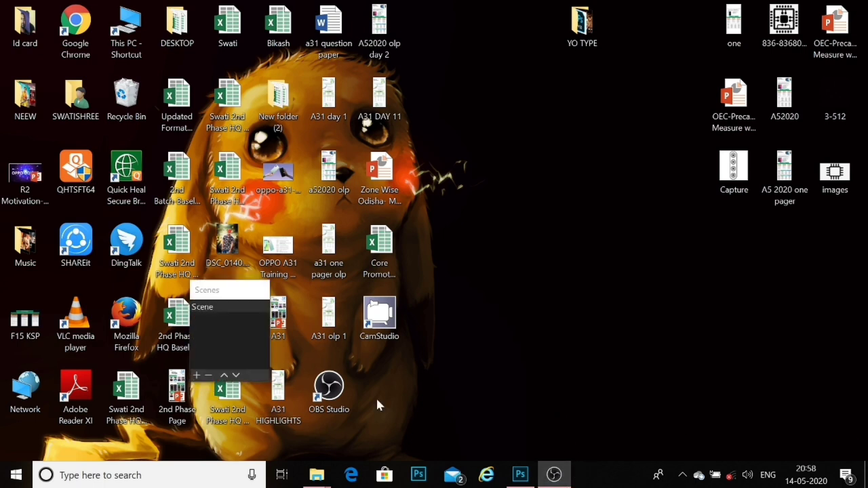
pyautogui.click(626, 183)
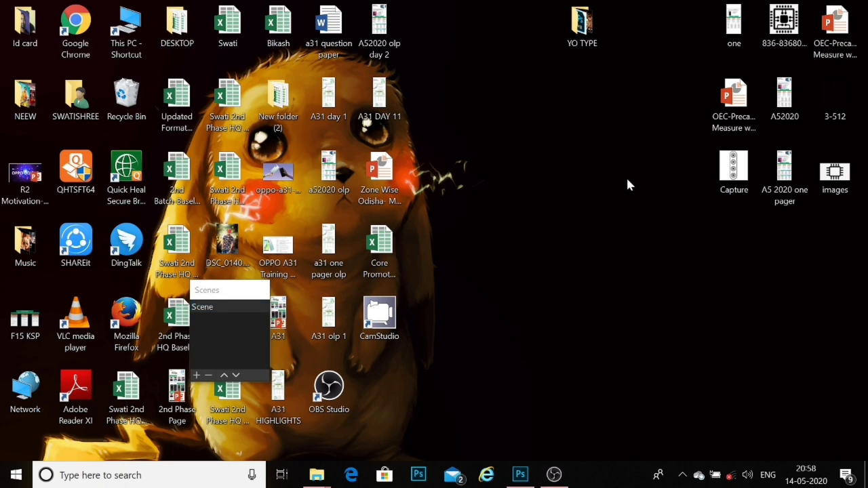
# Step: Refresh the desktop, then toggle the OBS scenes panel and open its quick options
pyautogui.click(688, 215)
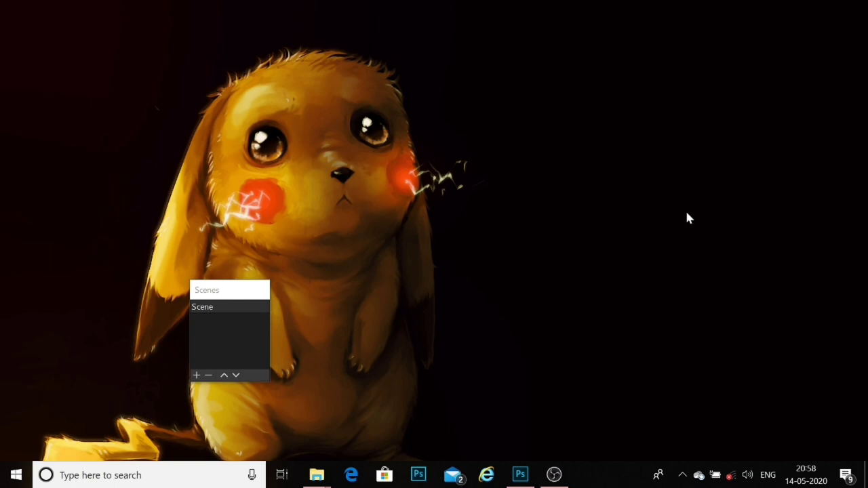
pyautogui.click(554, 475)
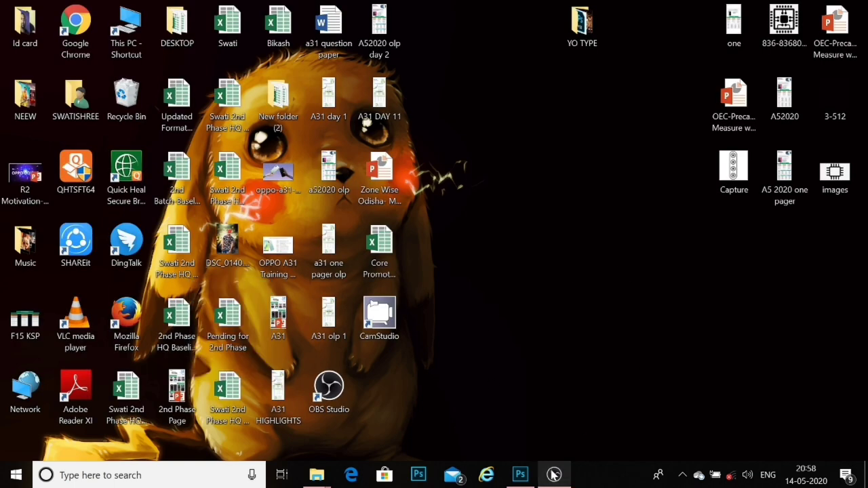
pyautogui.click(554, 475)
pyautogui.rightClick(554, 475)
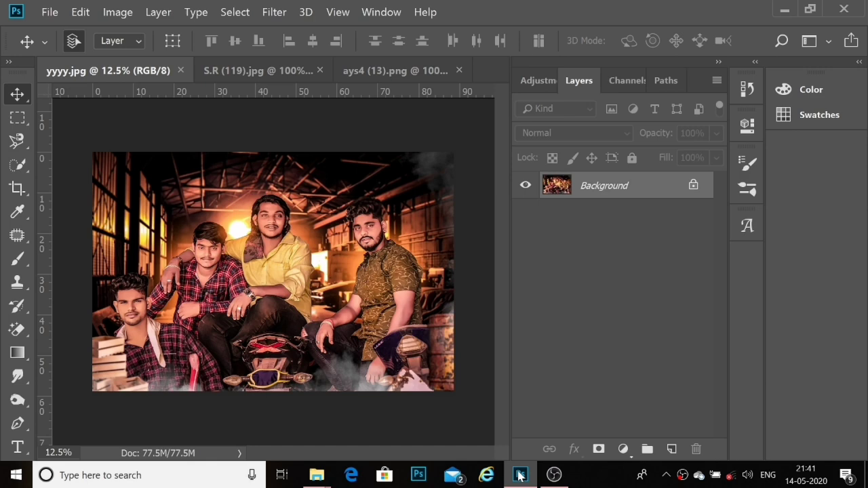
# Step: Bring SHOOTER from S.R (119).jpg in, scale it to about 510%, centred near the bottom
pyautogui.click(257, 70)
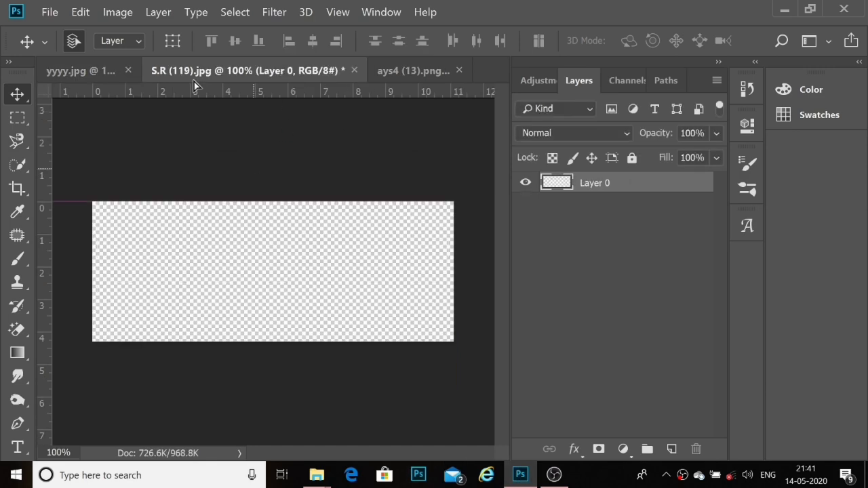
pyautogui.moveTo(194, 84); pyautogui.dragTo(310, 350)
pyautogui.hotkey('ctrl', 't')
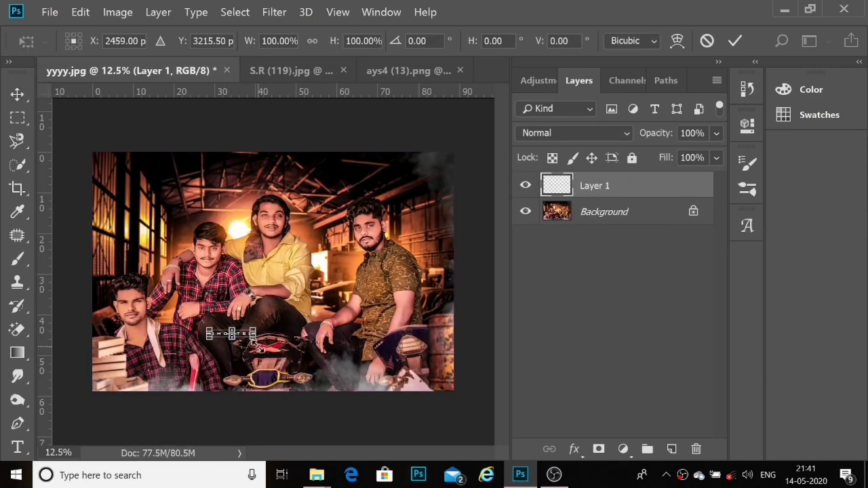
pyautogui.moveTo(254, 337); pyautogui.dragTo(434, 407)
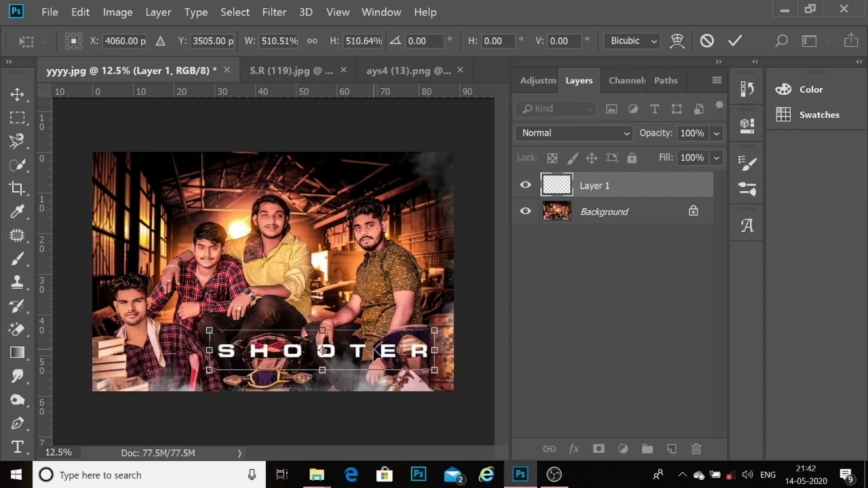
pyautogui.moveTo(374, 353); pyautogui.dragTo(325, 355)
pyautogui.press('Return')
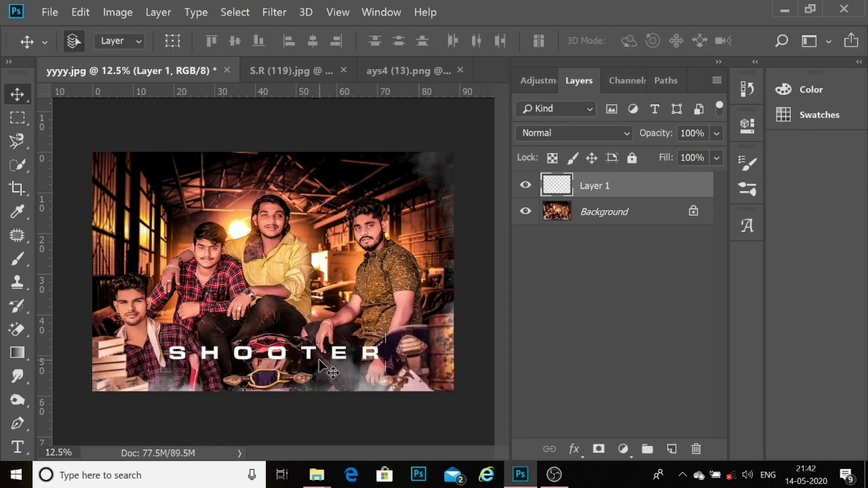
# Step: Place the (RED) text image from ays4 (13).png and set it to Screen blend
pyautogui.click(407, 70)
pyautogui.moveTo(289, 269)
pyautogui.mouseDown()
pyautogui.moveTo(158, 204)
pyautogui.moveTo(193, 248)
pyautogui.mouseUp()
pyautogui.hotkey('ctrl', 't')
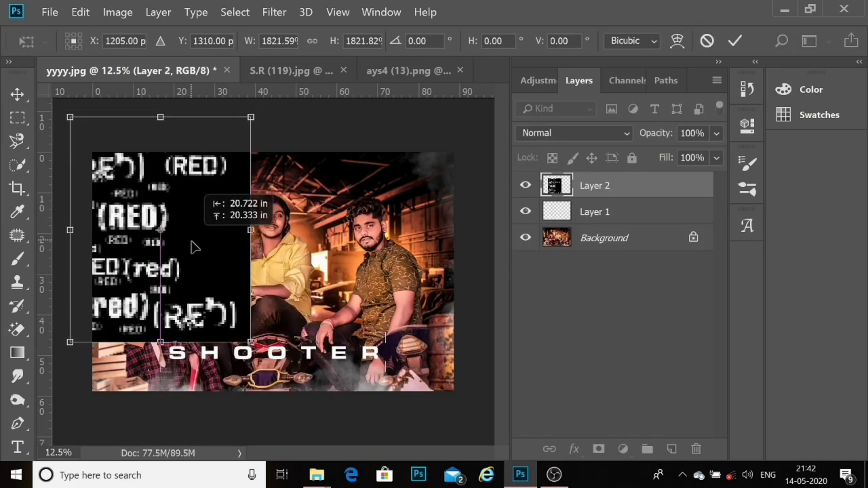
pyautogui.press('Return')
pyautogui.click(575, 133)
pyautogui.click(539, 112)
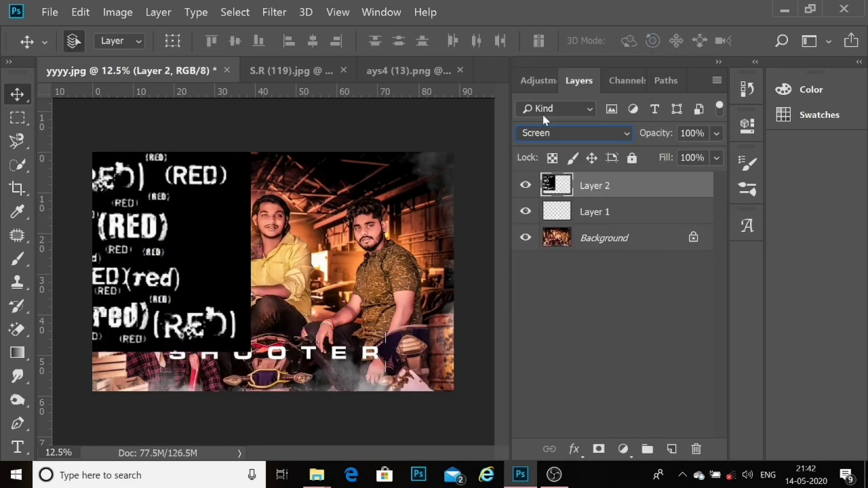
# Step: Fade the (RED) text to 74% opacity and duplicate it toward the right side
pyautogui.moveTo(145, 243); pyautogui.dragTo(167, 242)
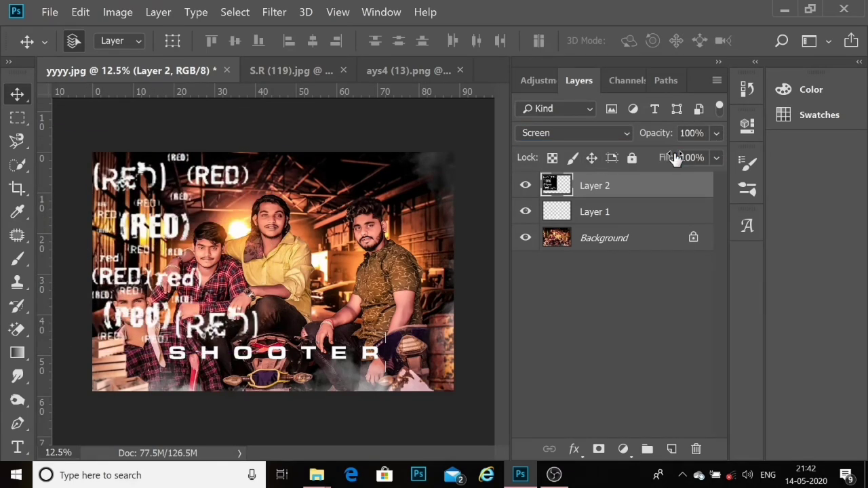
pyautogui.moveTo(716, 133)
pyautogui.mouseDown()
pyautogui.moveTo(658, 157)
pyautogui.moveTo(693, 158)
pyautogui.mouseUp()
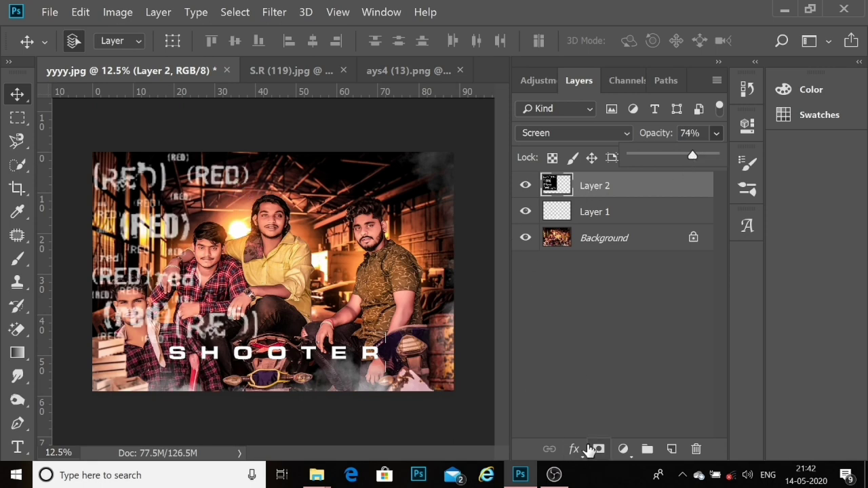
pyautogui.hotkey('ctrl', 'j')
pyautogui.moveTo(140, 253)
pyautogui.mouseDown()
pyautogui.moveTo(407, 274)
pyautogui.moveTo(281, 88)
pyautogui.moveTo(94, 76)
pyautogui.moveTo(305, 116)
pyautogui.mouseUp()
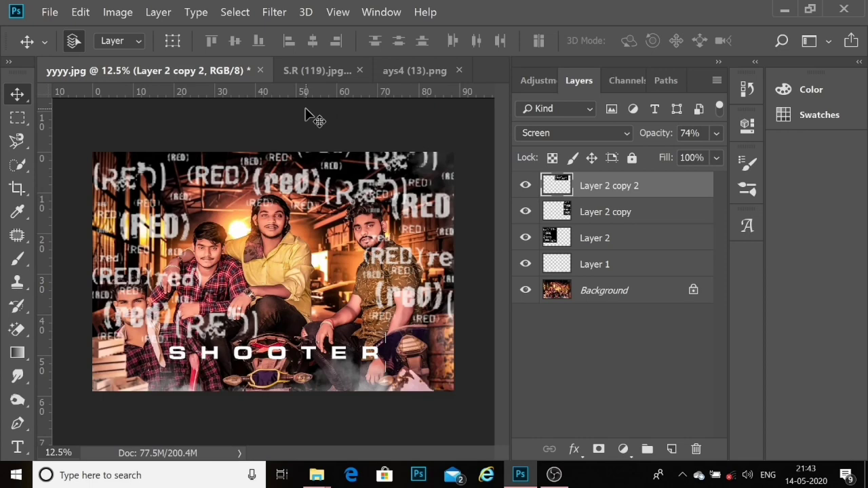
# Step: Mask Layer 2 and paint out its RED text over the left and middle men's heads with a 1413 px brush
pyautogui.click(617, 241)
pyautogui.click(599, 448)
pyautogui.click(18, 258)
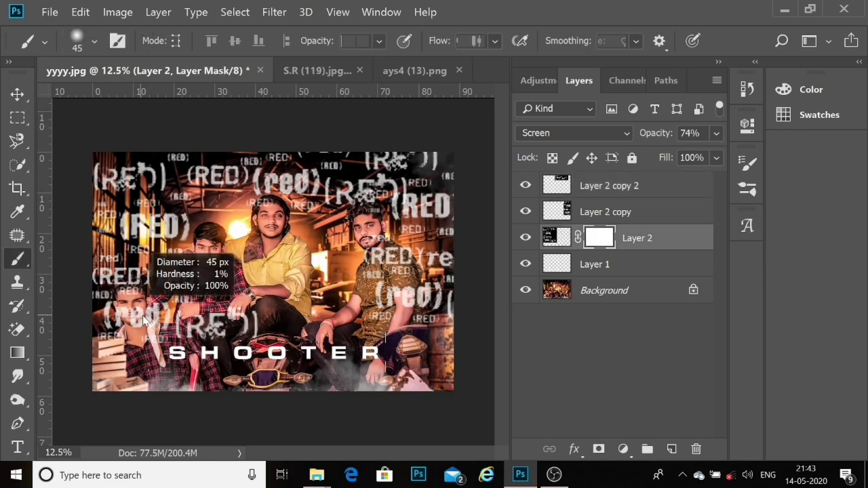
pyautogui.moveTo(144, 322); pyautogui.dragTo(203, 319)
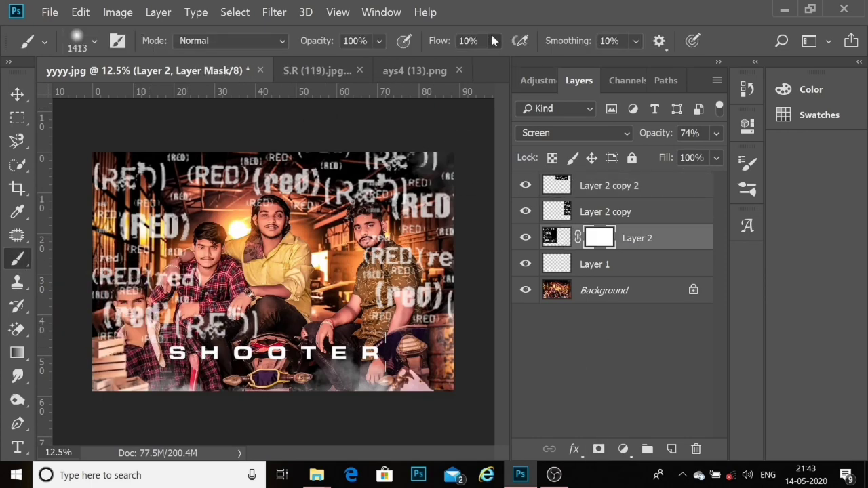
pyautogui.moveTo(496, 41); pyautogui.dragTo(575, 60)
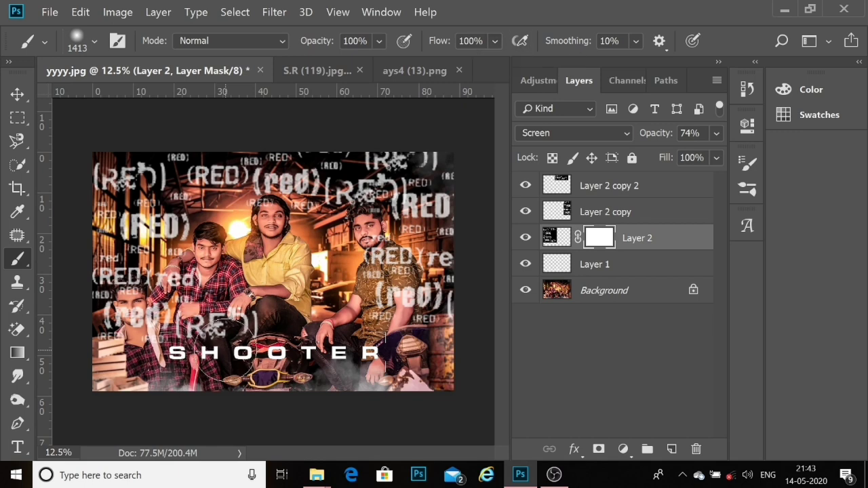
pyautogui.click(797, 89)
pyautogui.click(797, 88)
pyautogui.moveTo(212, 318)
pyautogui.mouseDown()
pyautogui.moveTo(220, 323)
pyautogui.moveTo(169, 271)
pyautogui.mouseUp()
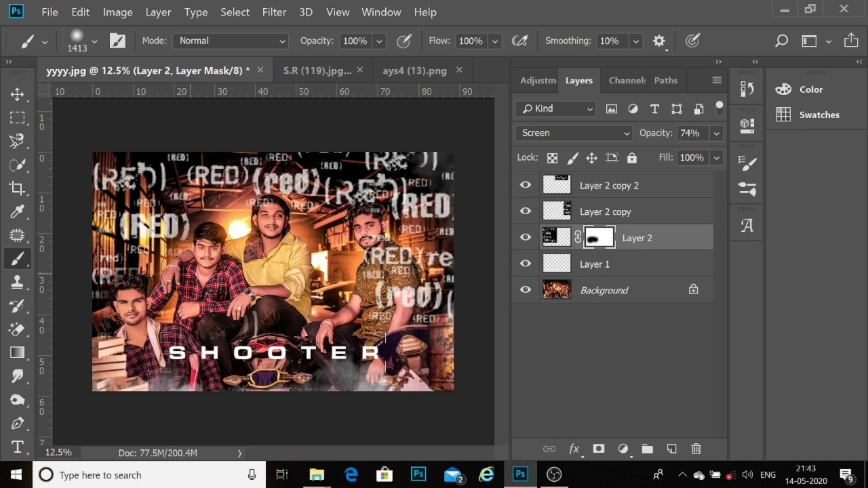
pyautogui.moveTo(173, 233); pyautogui.dragTo(288, 224)
pyautogui.click(797, 89)
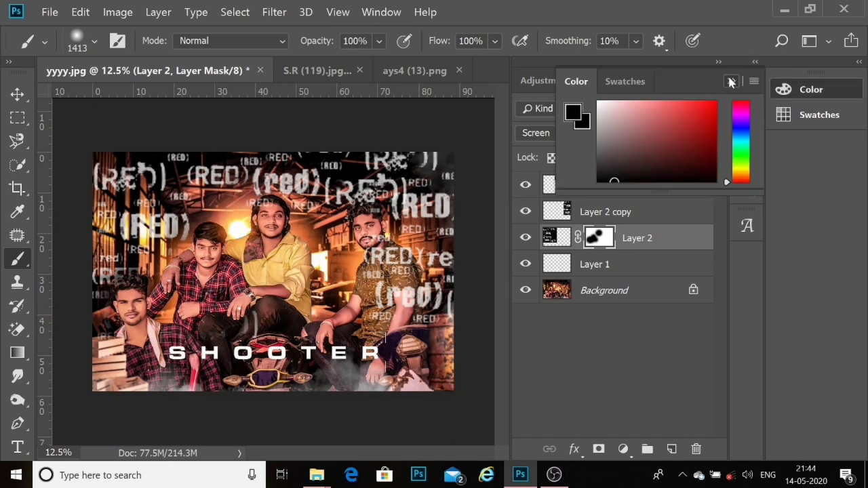
pyautogui.click(729, 82)
# Step: Mask Layer 2 copy and Layer 2 copy 2, paint their text off the faces, and select all three
pyautogui.click(642, 212)
pyautogui.click(598, 449)
pyautogui.hotkey('alt', ']')
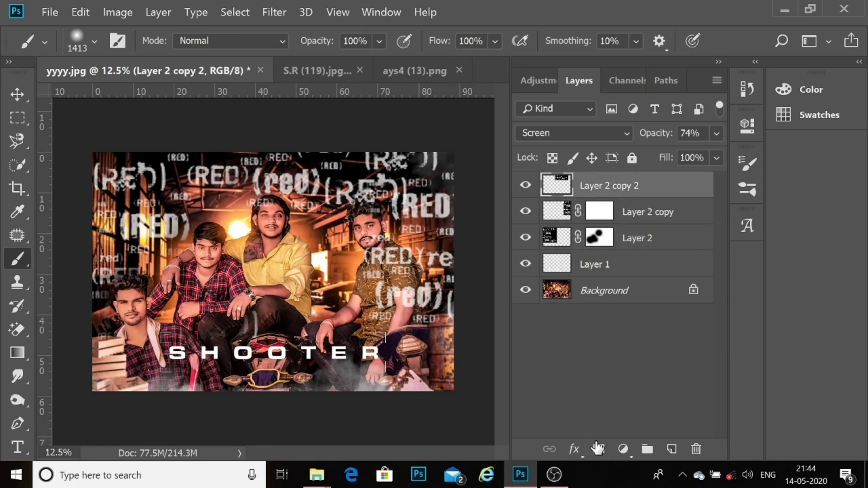
pyautogui.click(598, 449)
pyautogui.hotkey('alt', '[')
pyautogui.moveTo(278, 237)
pyautogui.mouseDown()
pyautogui.moveTo(373, 258)
pyautogui.moveTo(367, 204)
pyautogui.moveTo(380, 204)
pyautogui.moveTo(400, 285)
pyautogui.moveTo(413, 298)
pyautogui.mouseUp()
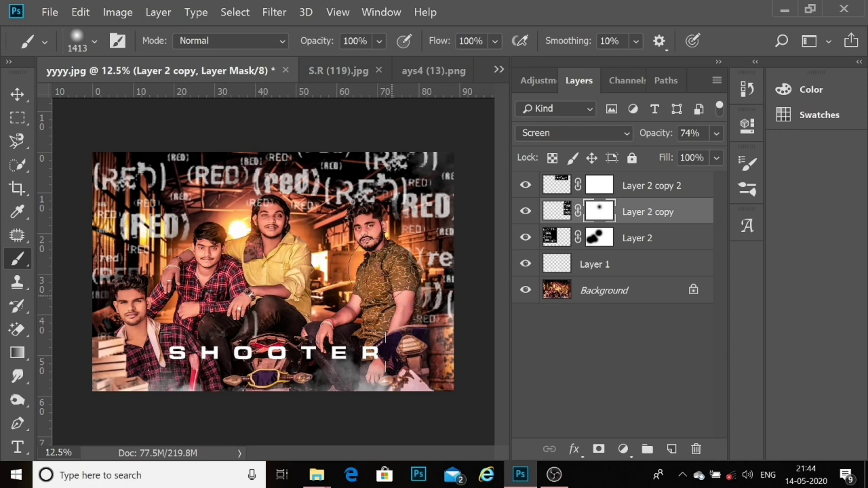
pyautogui.moveTo(360, 265); pyautogui.dragTo(400, 278)
pyautogui.hotkey('alt', ']')
pyautogui.moveTo(336, 251)
pyautogui.mouseDown()
pyautogui.moveTo(352, 197)
pyautogui.moveTo(366, 210)
pyautogui.moveTo(258, 179)
pyautogui.mouseUp()
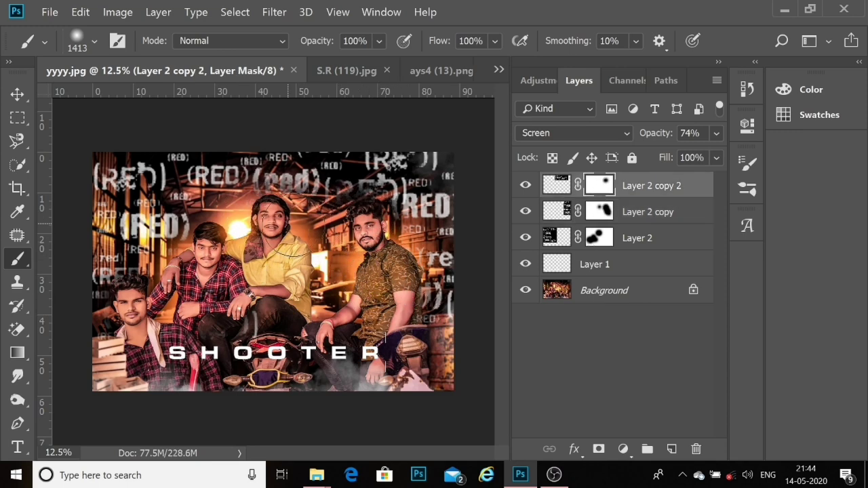
pyautogui.keyDown('shift'); pyautogui.click(680, 234); pyautogui.keyUp('shift')
pyautogui.rightClick(682, 237)
# Step: Merge the three text layers and set the result to Screen blending at 52% opacity
pyautogui.click(448, 452)
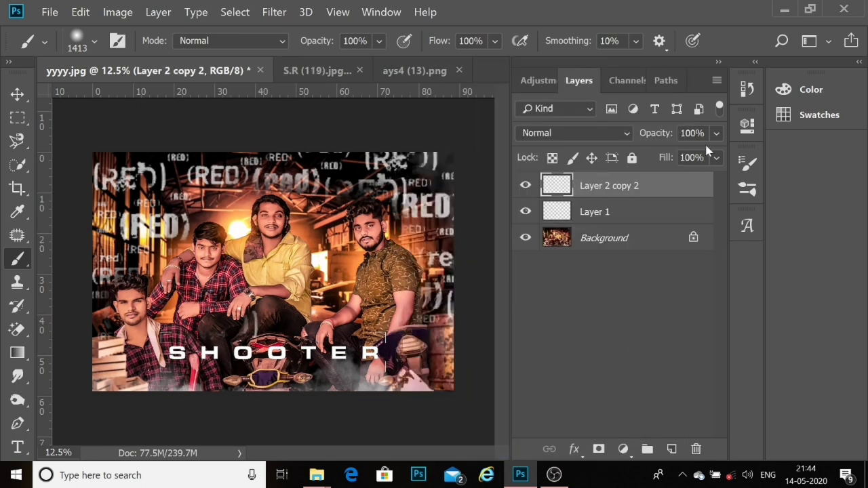
pyautogui.click(577, 134)
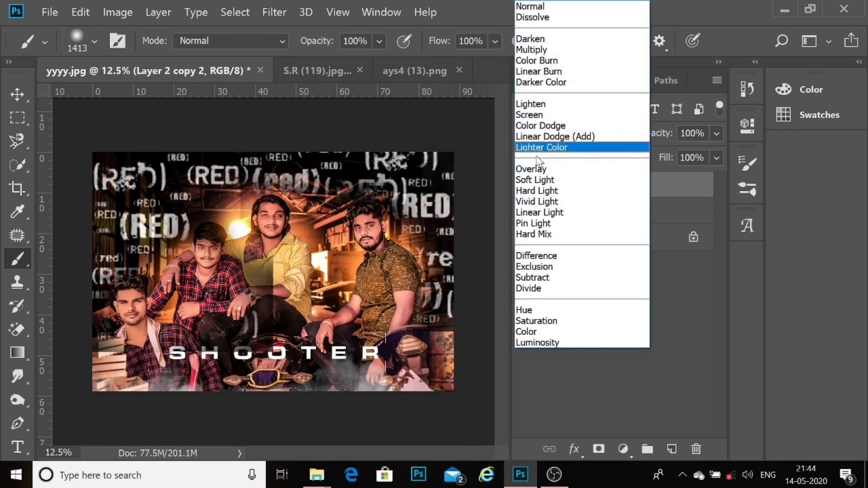
pyautogui.click(536, 115)
pyautogui.click(720, 135)
pyautogui.moveTo(719, 155); pyautogui.dragTo(669, 157)
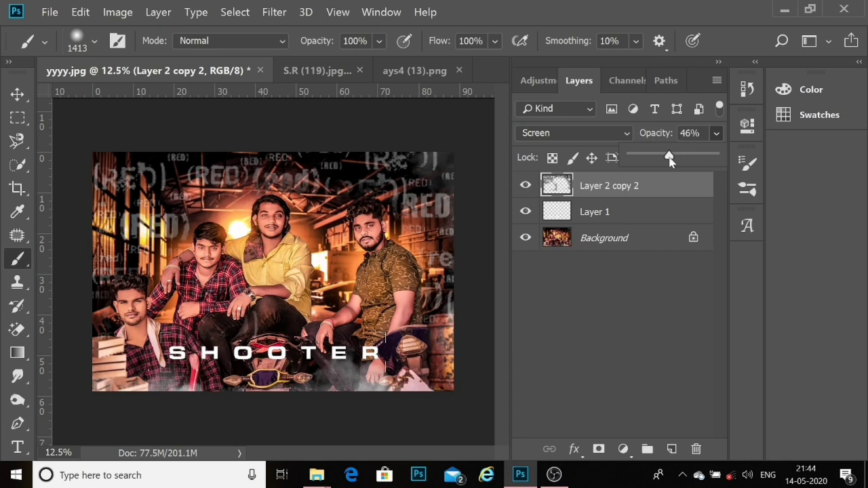
pyautogui.press('v')
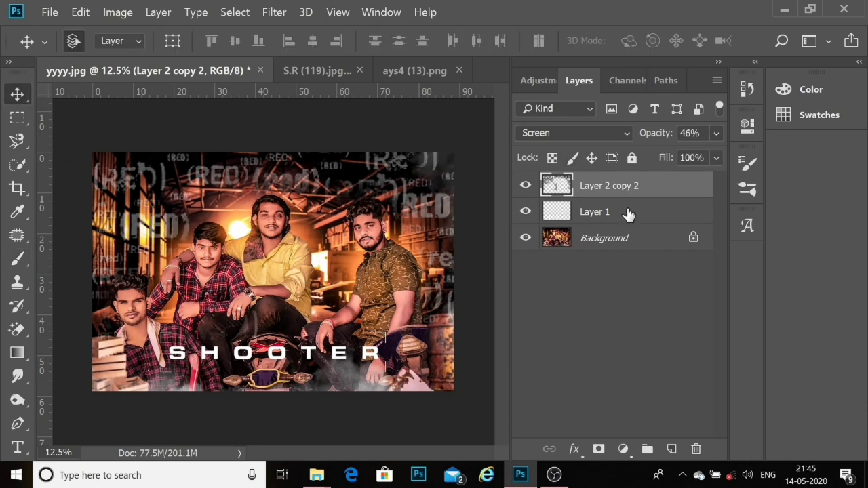
pyautogui.click(716, 133)
pyautogui.click(718, 134)
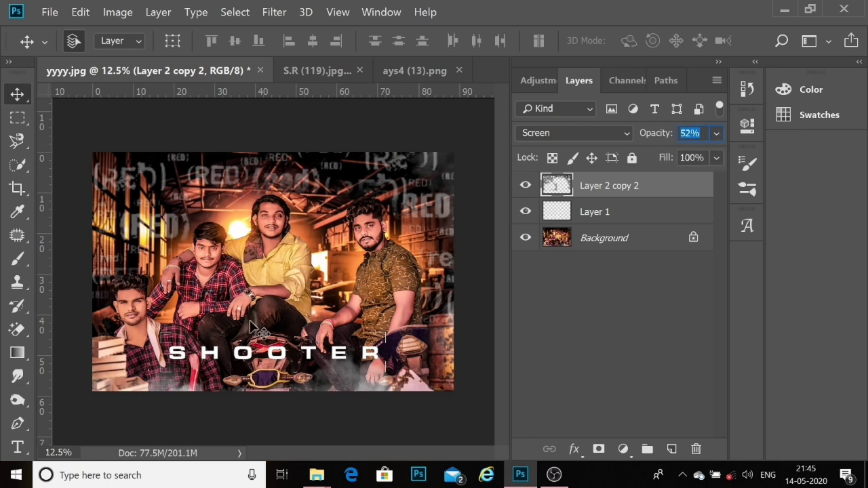
# Step: Stamp the visible layers, flatten the image into one Background layer, and save it
pyautogui.click(672, 449)
pyautogui.rightClick(619, 184)
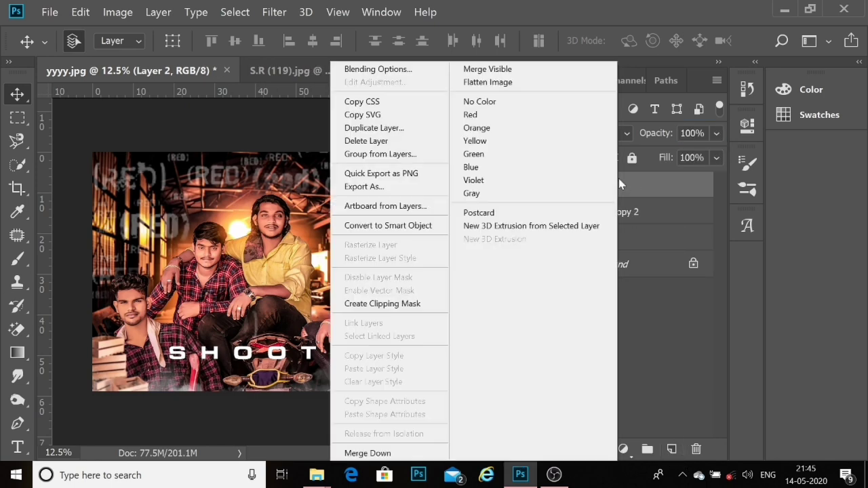
pyautogui.click(488, 82)
pyautogui.hotkey('ctrl', 's')
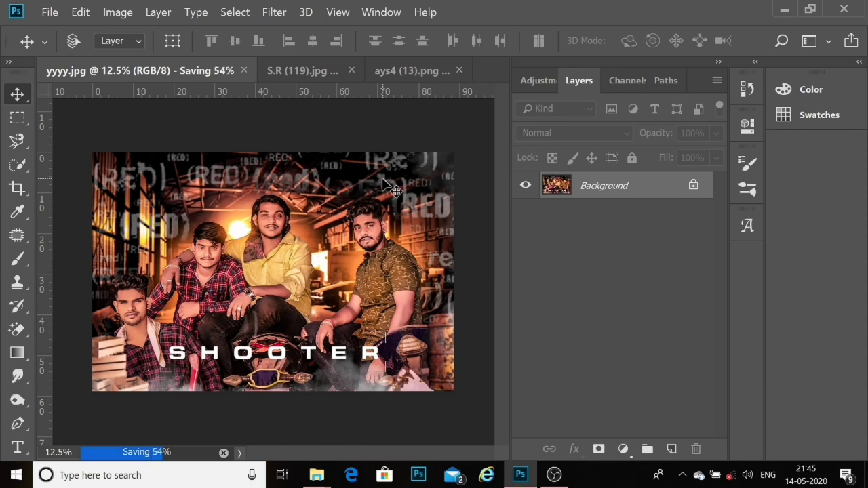
pyautogui.click(272, 12)
# Step: In Camera Raw, raise Clarity slightly and add a post-crop vignette (Amount -41, Midpoint 57)
pyautogui.click(306, 90)
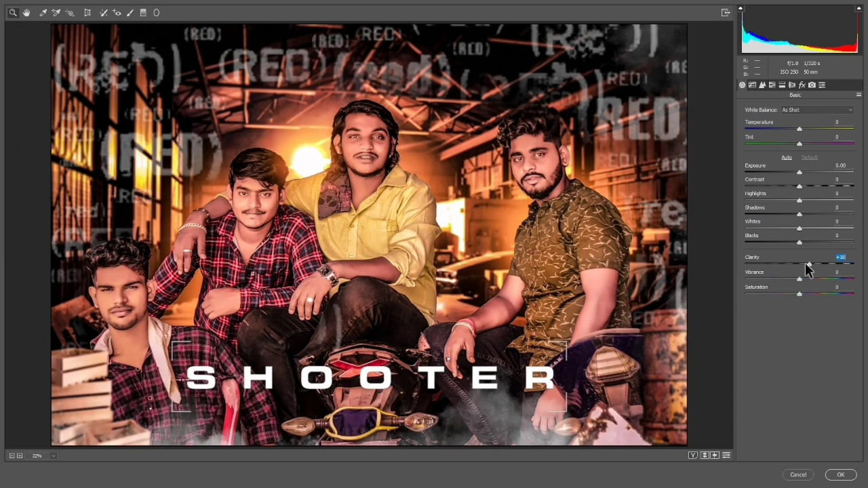
pyautogui.click(801, 85)
pyautogui.moveTo(799, 233)
pyautogui.mouseDown()
pyautogui.moveTo(776, 232)
pyautogui.moveTo(803, 250)
pyautogui.mouseUp()
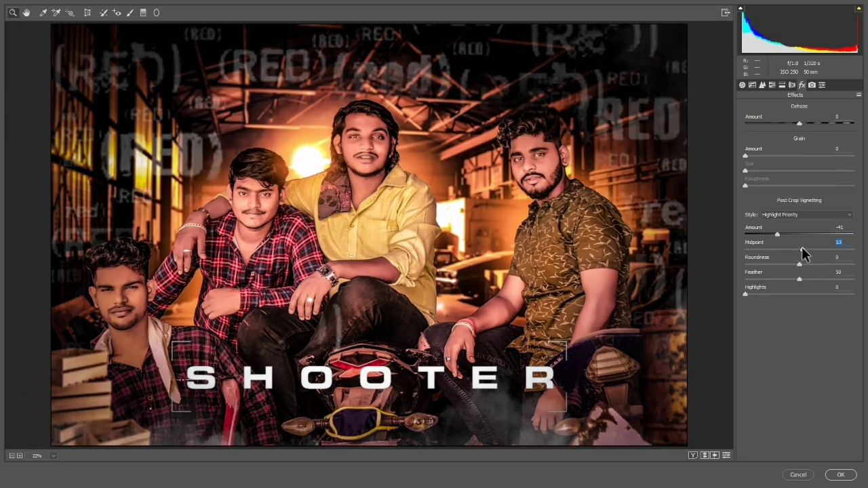
pyautogui.click(841, 474)
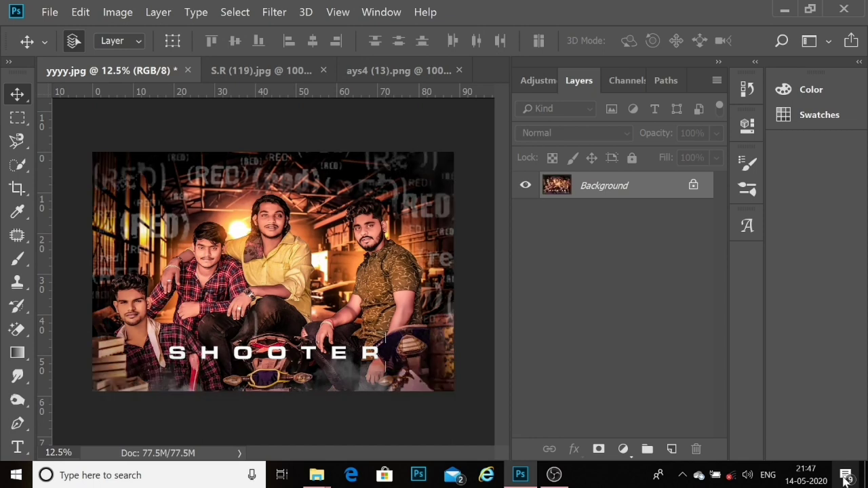
# Step: Close S.R (119).jpg without saving and close ays4 (13).png
pyautogui.click(326, 70)
pyautogui.click(353, 71)
pyautogui.click(441, 190)
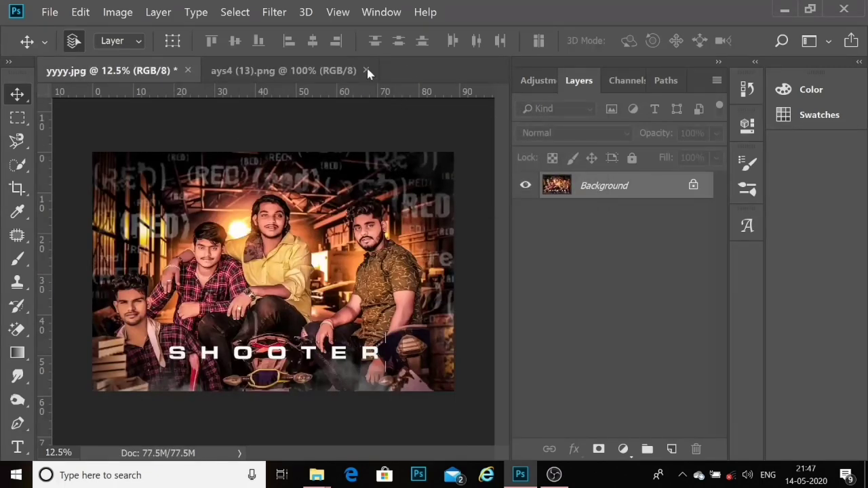
pyautogui.click(366, 71)
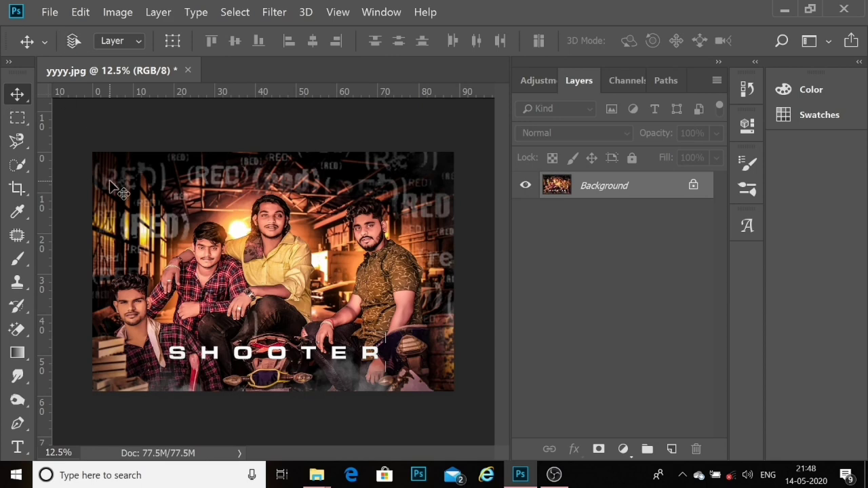
# Step: Open the S.R (59) orange glow image from the coler folder
pyautogui.hotkey('ctrl', 'o')
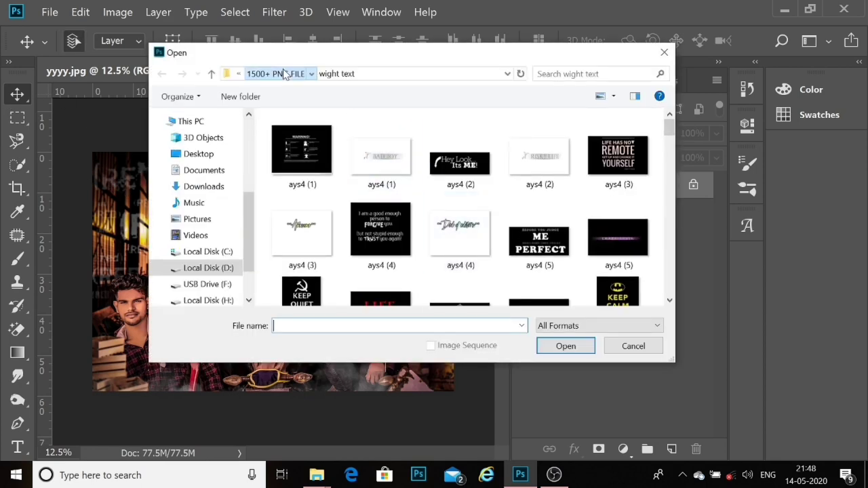
pyautogui.click(262, 73)
pyautogui.scroll(3, 664, 228)
pyautogui.scroll(3, 664, 229)
pyautogui.doubleClick(459, 146)
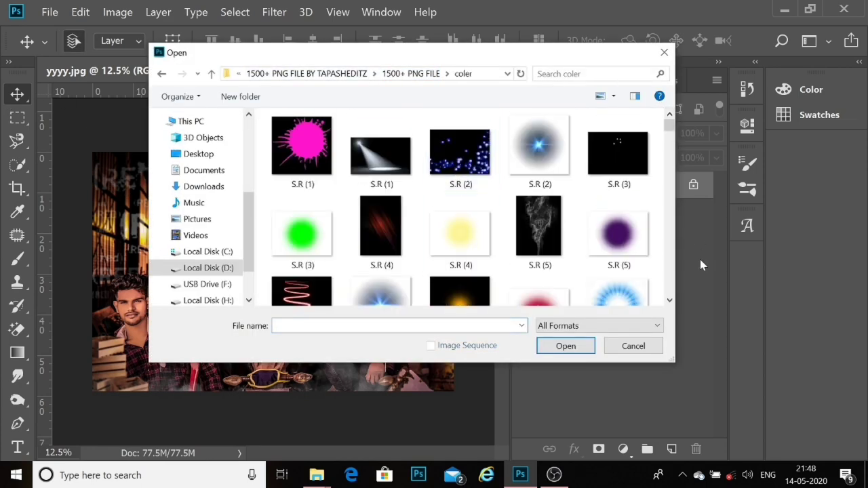
pyautogui.scroll(-3, 673, 292)
pyautogui.scroll(-4, 671, 293)
pyautogui.scroll(-2, 671, 293)
pyautogui.scroll(-2, 671, 293)
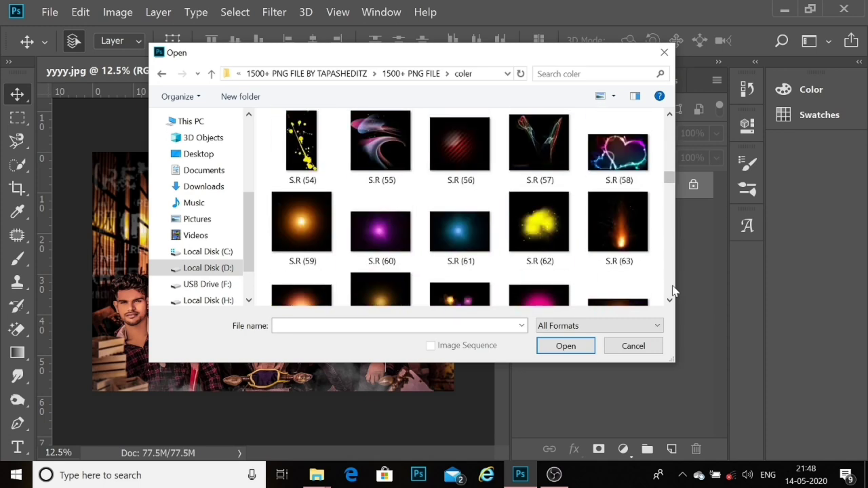
pyautogui.click(297, 231)
pyautogui.click(558, 346)
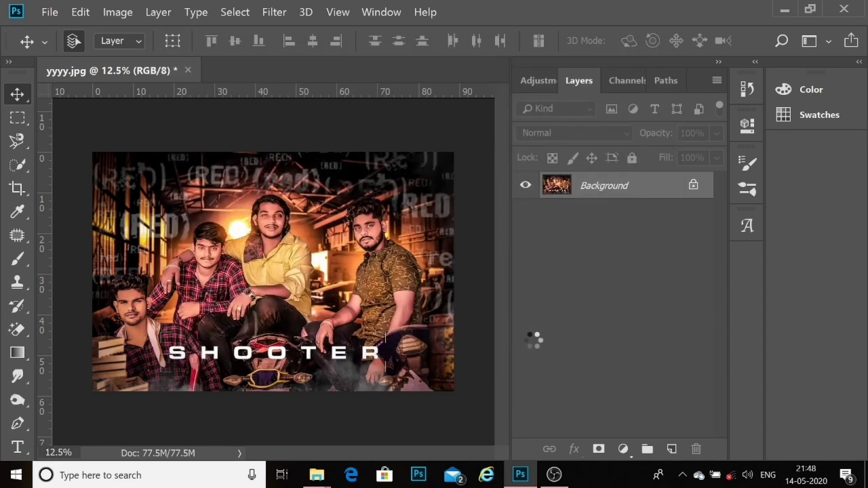
# Step: Bring the glow into yyyy.jpg, Screen-blend it, and scale it to 135% over the light behind the men
pyautogui.moveTo(233, 201); pyautogui.dragTo(234, 231)
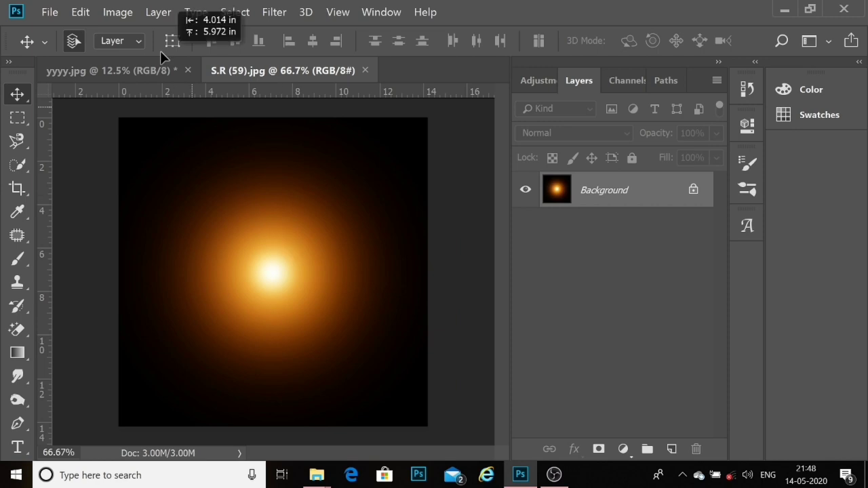
pyautogui.click(542, 133)
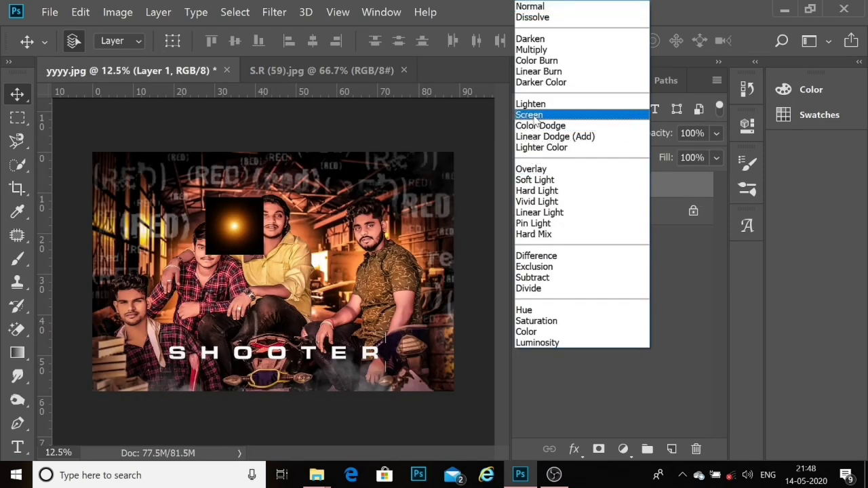
pyautogui.click(552, 111)
pyautogui.moveTo(265, 274); pyautogui.dragTo(283, 275)
pyautogui.hotkey('ctrl', 't')
pyautogui.moveTo(247, 239)
pyautogui.mouseDown()
pyautogui.moveTo(237, 231)
pyautogui.moveTo(254, 229)
pyautogui.mouseUp()
pyautogui.click(18, 94)
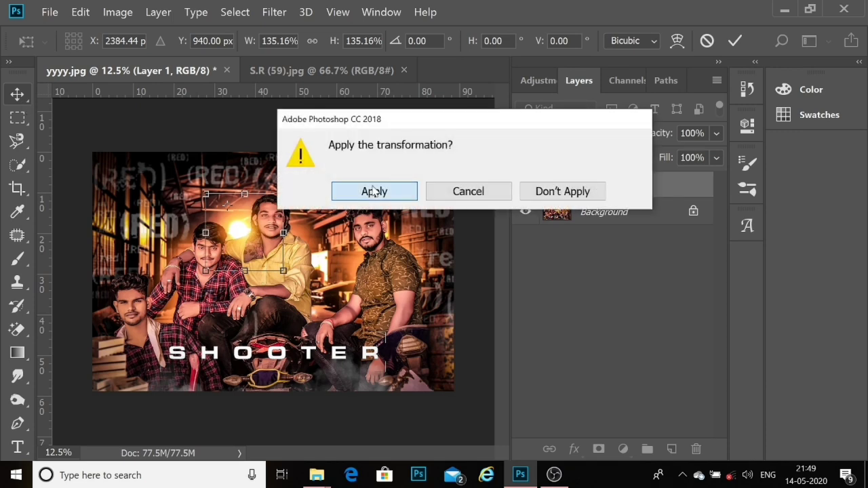
pyautogui.click(374, 192)
pyautogui.hotkey('ctrl', '+')
pyautogui.click(526, 186)
pyautogui.click(525, 185)
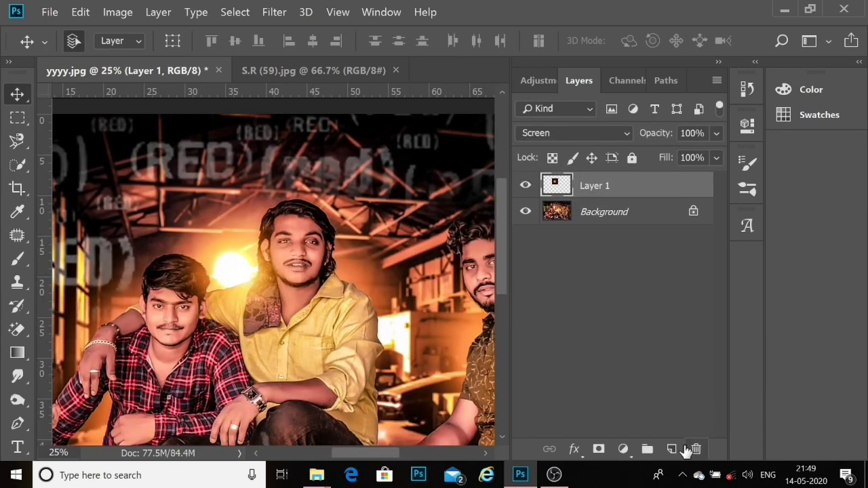
# Step: Stamp visible layers, flatten and save yyyy.jpg, and close S.R (59).jpg
pyautogui.click(672, 449)
pyautogui.rightClick(639, 199)
pyautogui.click(508, 84)
pyautogui.hotkey('ctrl', 's')
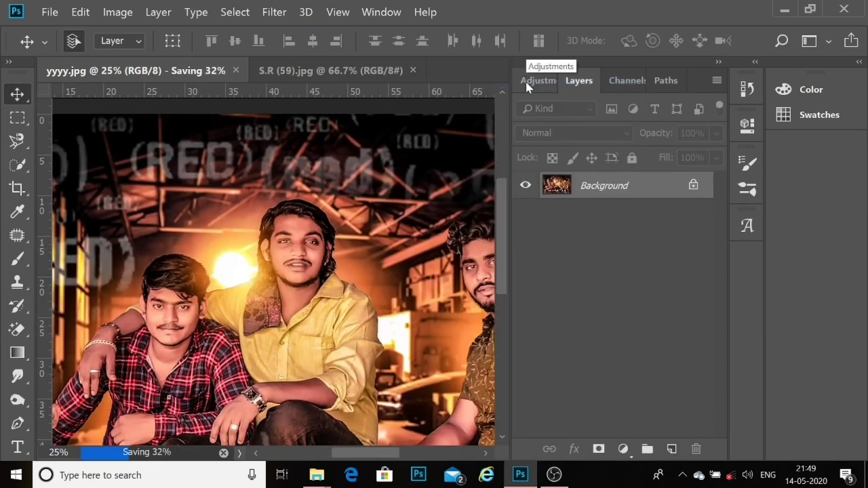
pyautogui.click(349, 71)
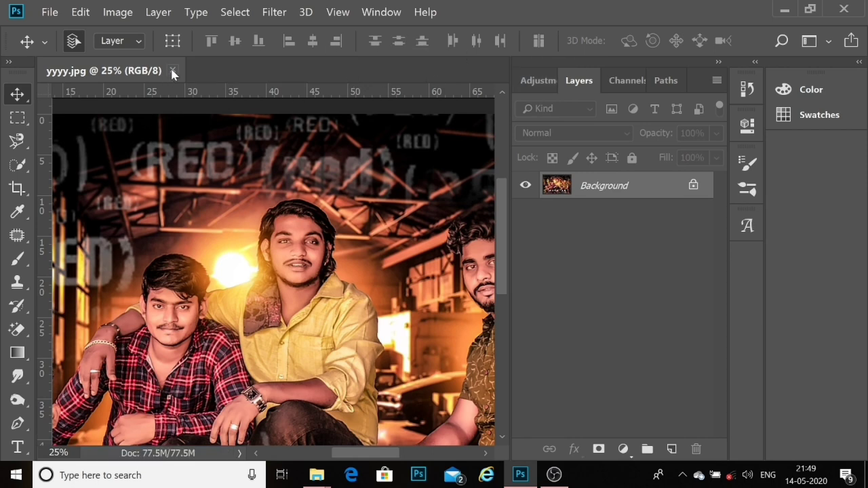